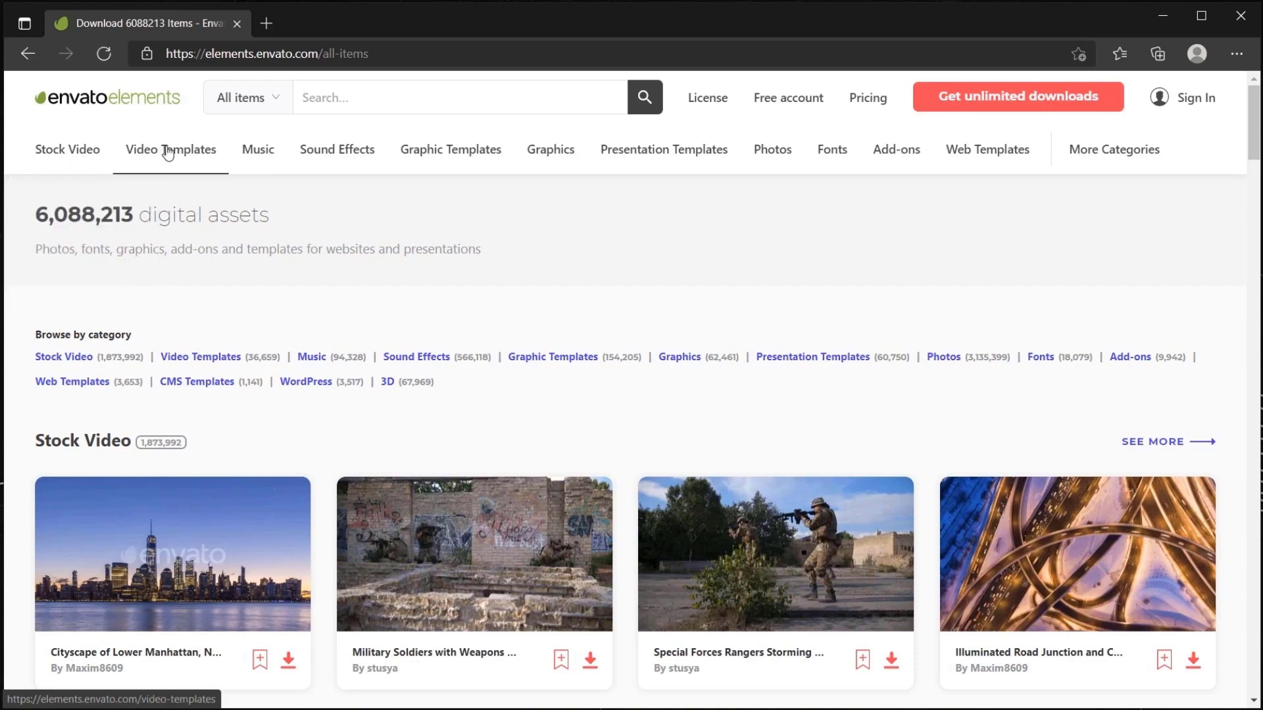
Browse Envato Elements' graphic templates, photos, YouTube video templates, royalty-free music and subscription pricing.
click(425, 158)
scroll(316, 421, down, 2)
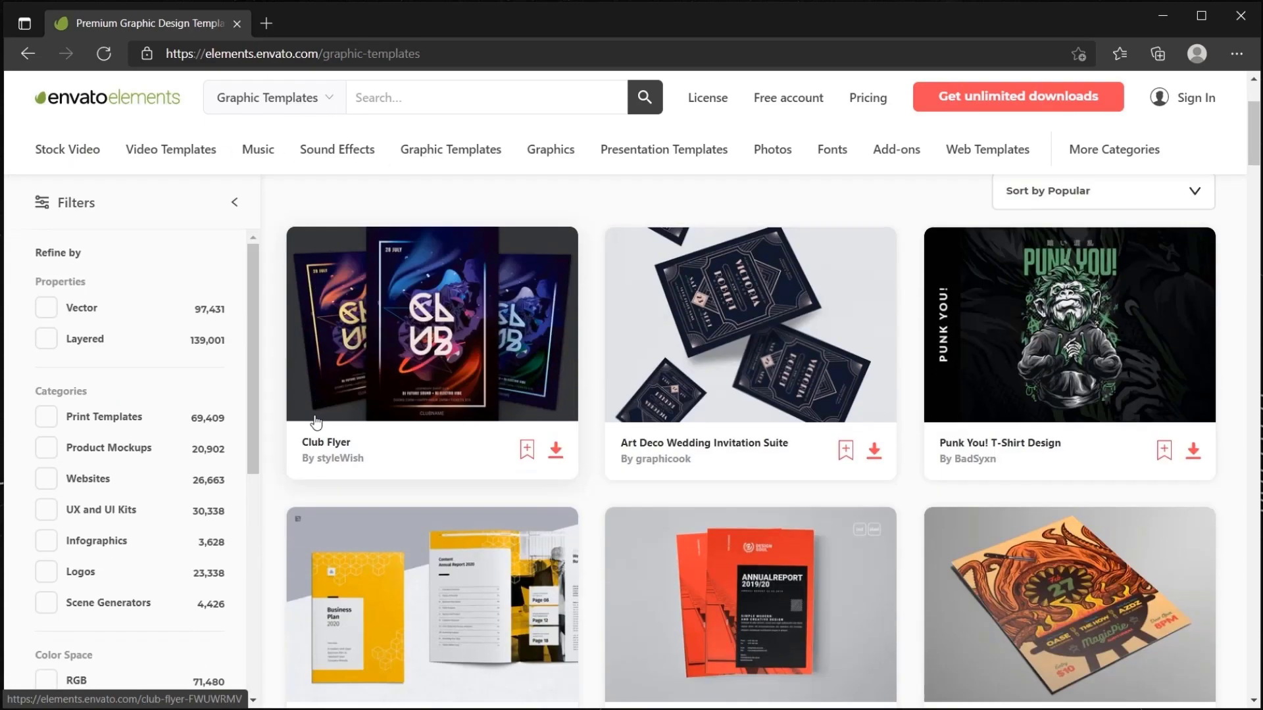
scroll(315, 421, down, 5)
scroll(315, 415, up, 8)
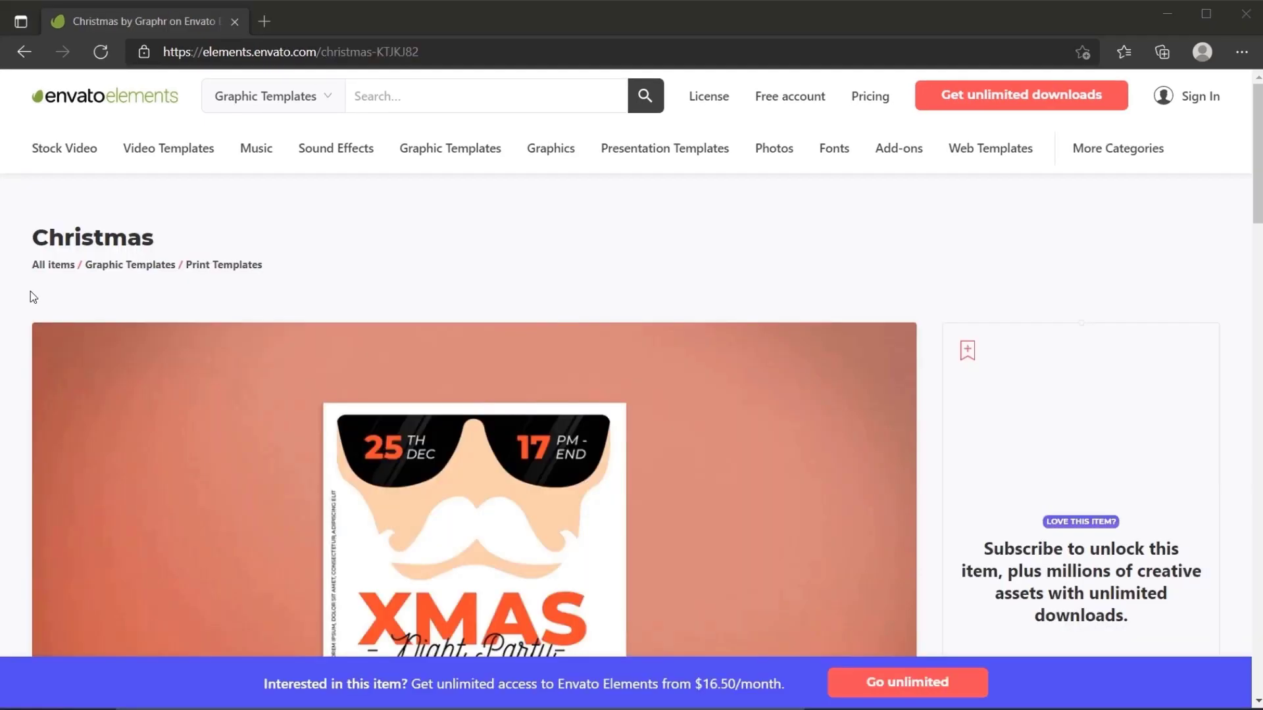
scroll(31, 291, down, 7)
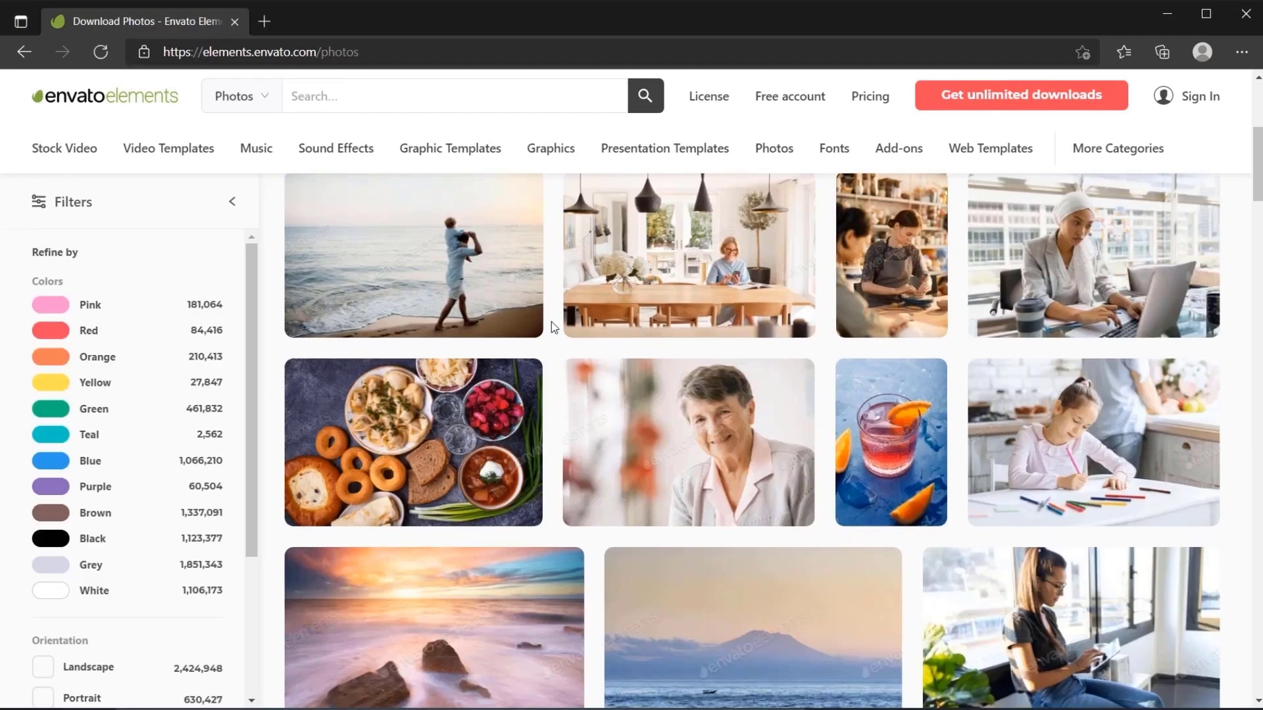
scroll(551, 321, down, 4)
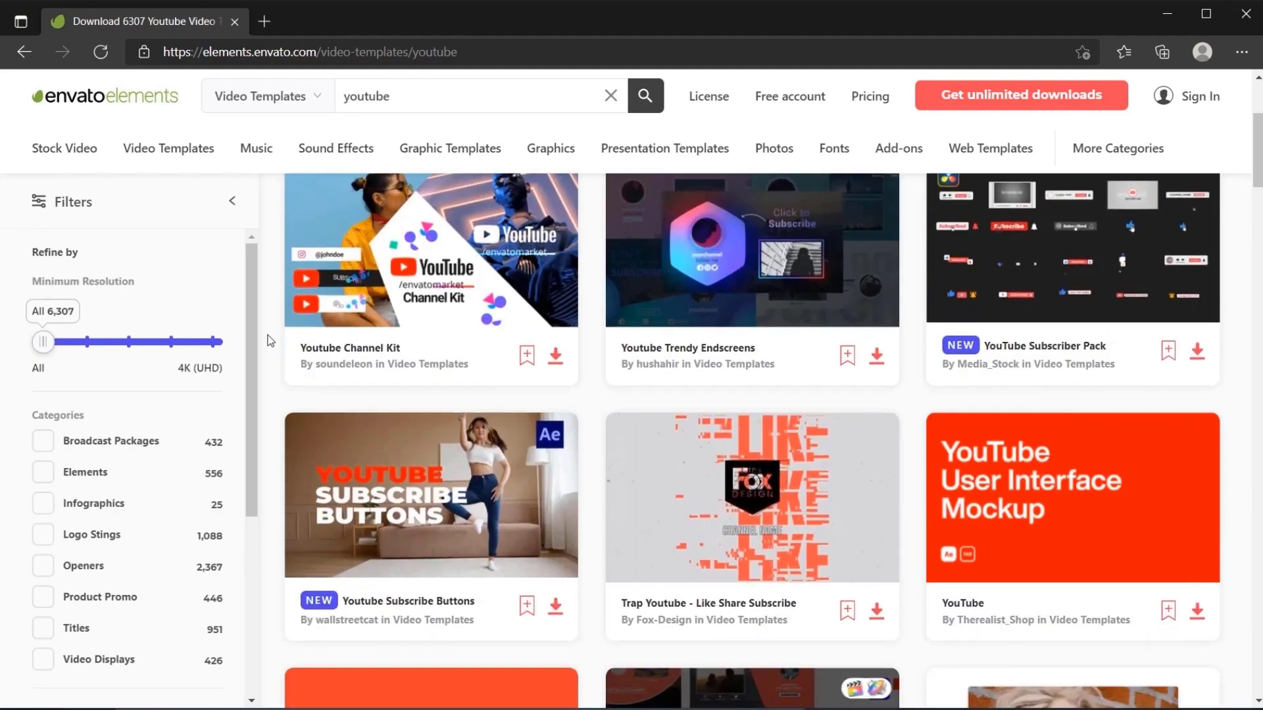
scroll(268, 338, down, 2)
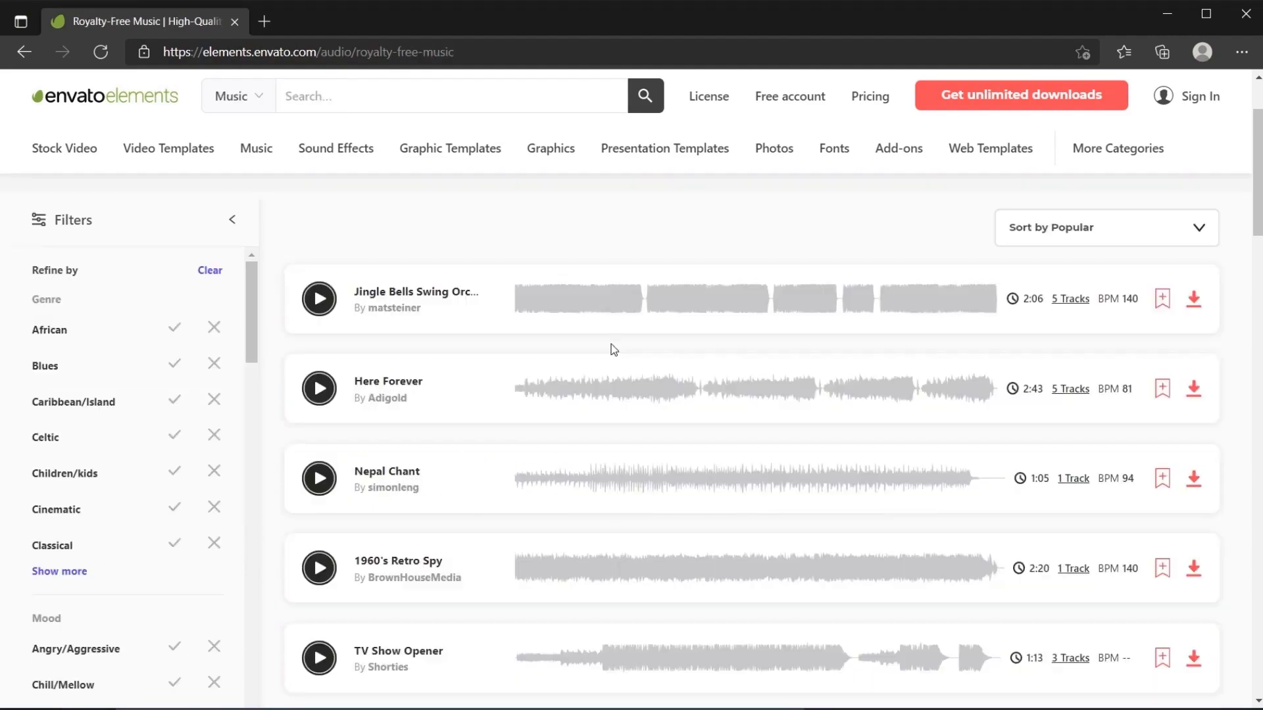
scroll(611, 349, down, 2)
scroll(611, 349, down, 6)
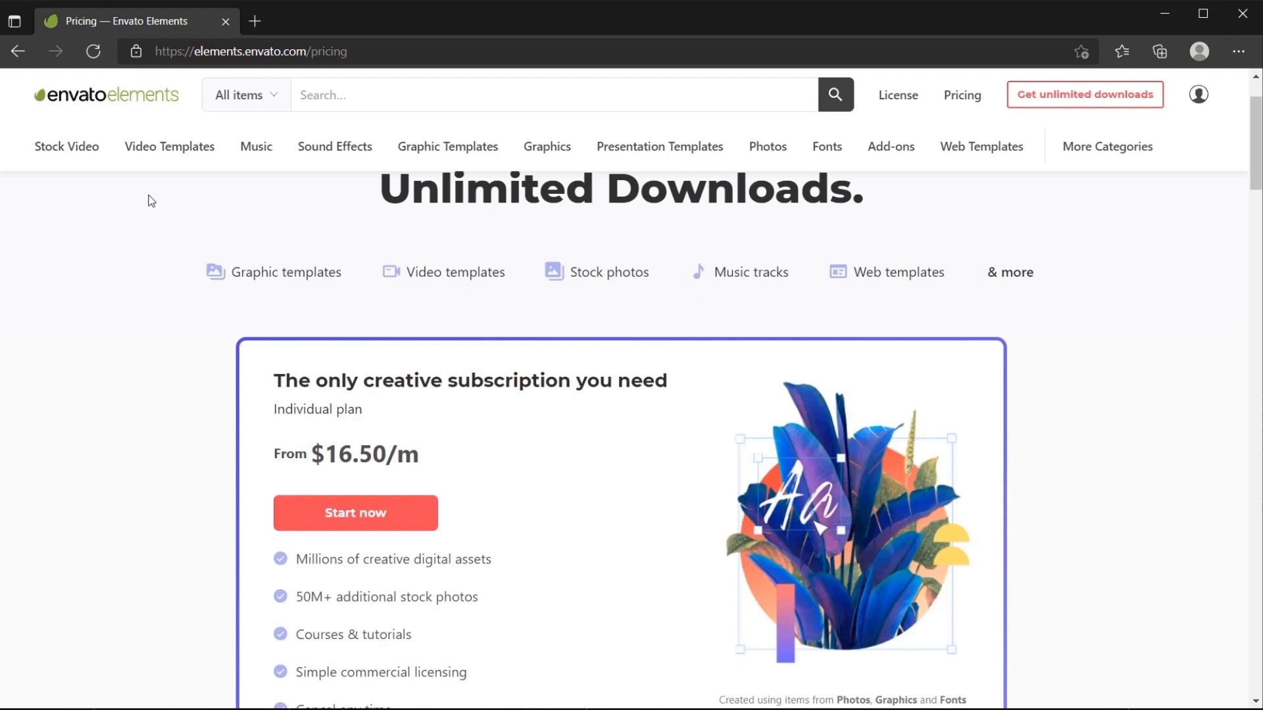
scroll(151, 200, down, 2)
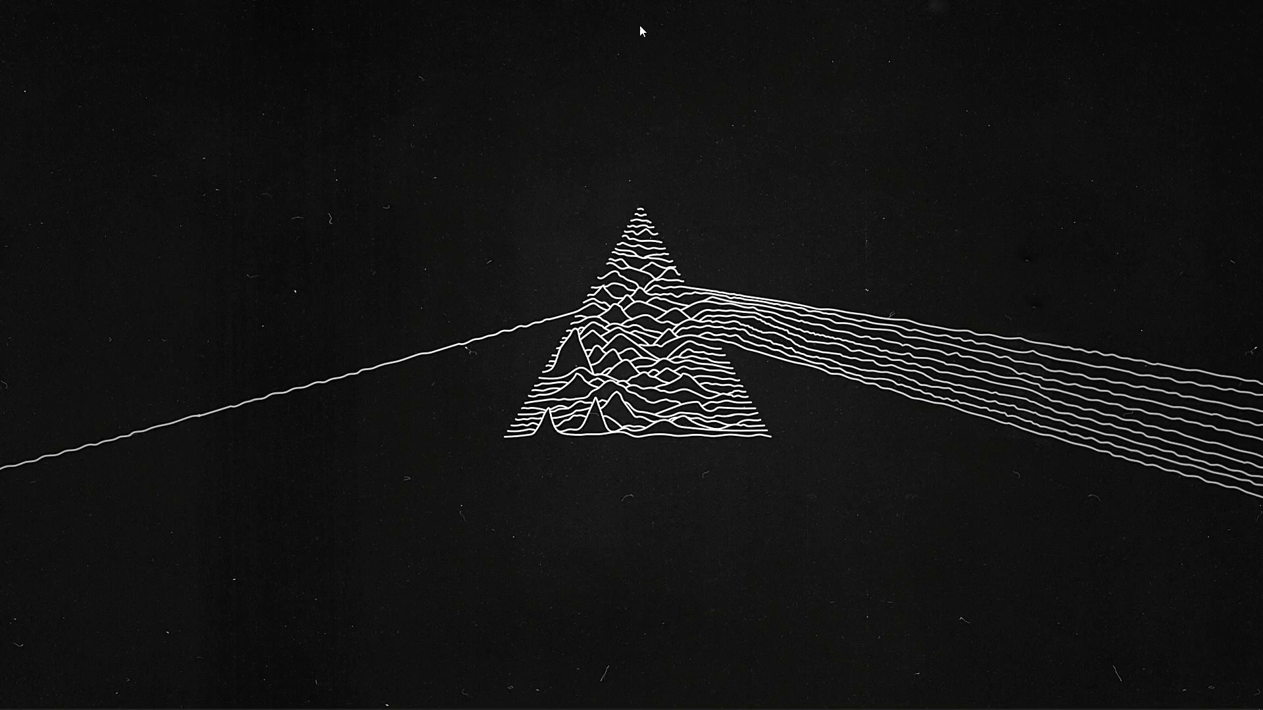
Open birmingham-museums-trust-ebZj66cxpO4-unsplash.jpg from the Animal Oili Painting folder in Photoshop and fit the portrait on screen.
click(381, 696)
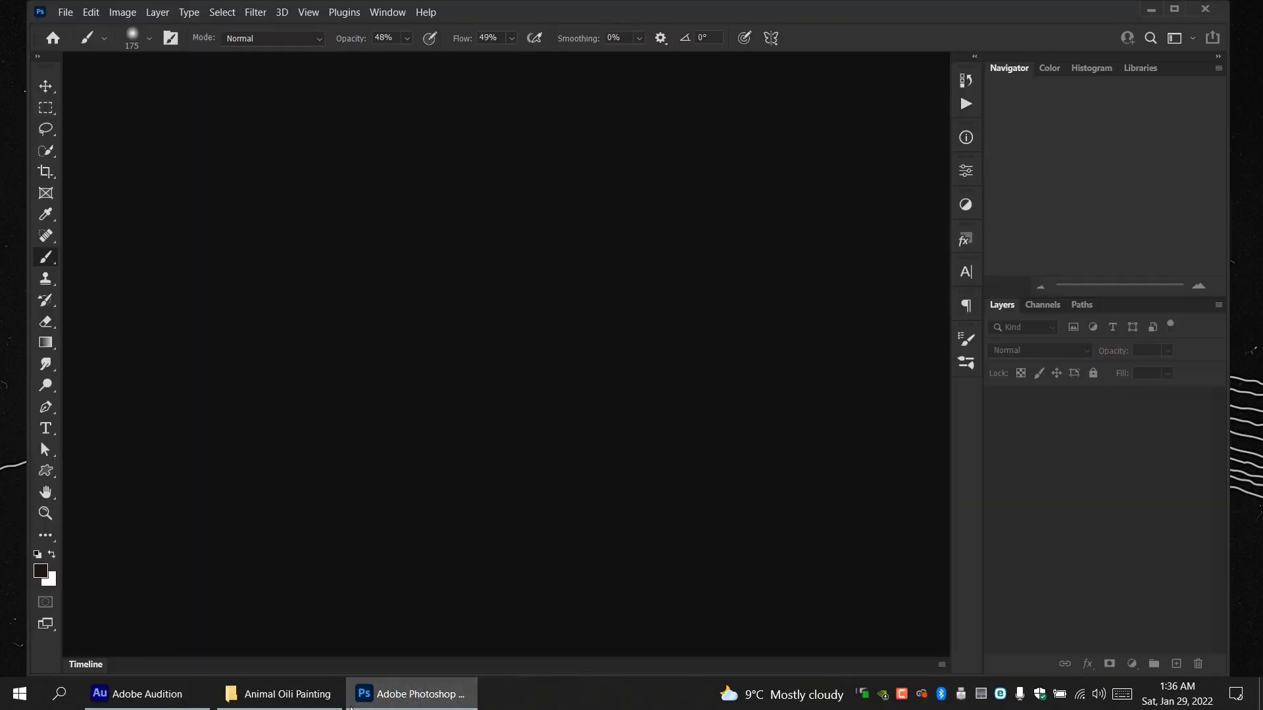
click(329, 695)
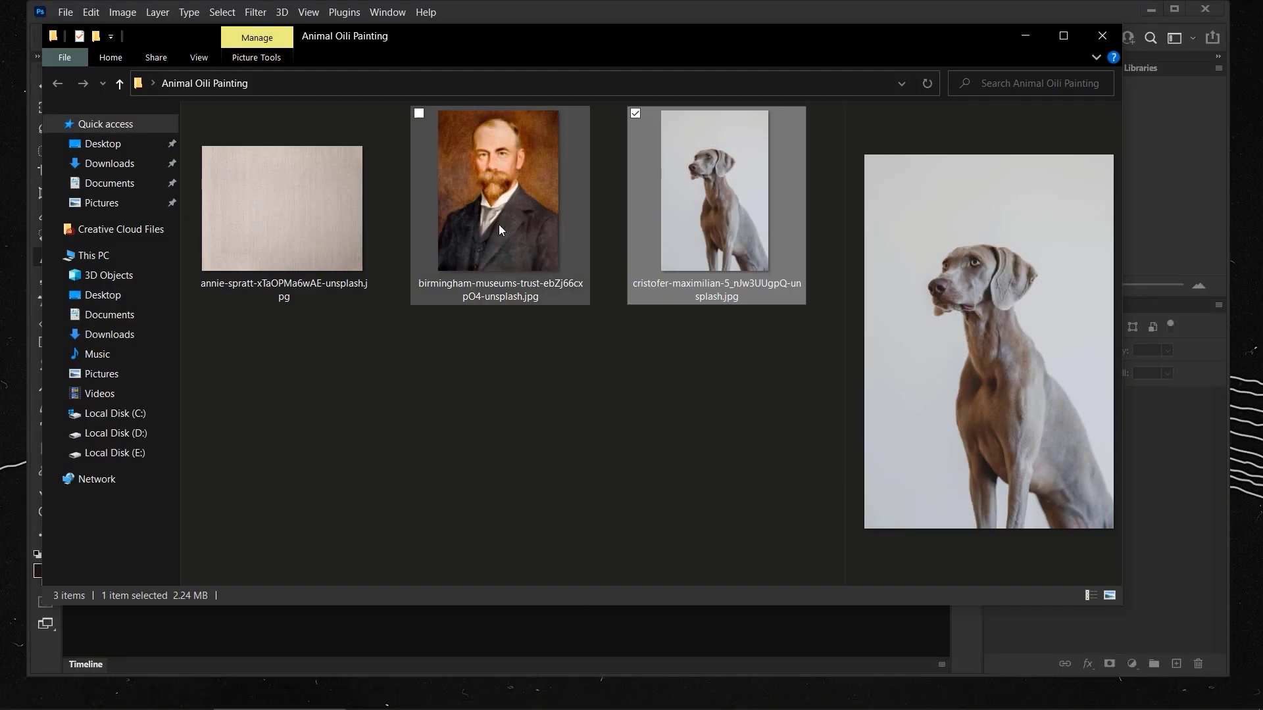
click(499, 226)
drag(519, 207, 573, 625)
key(ctrl+0)
key(v)
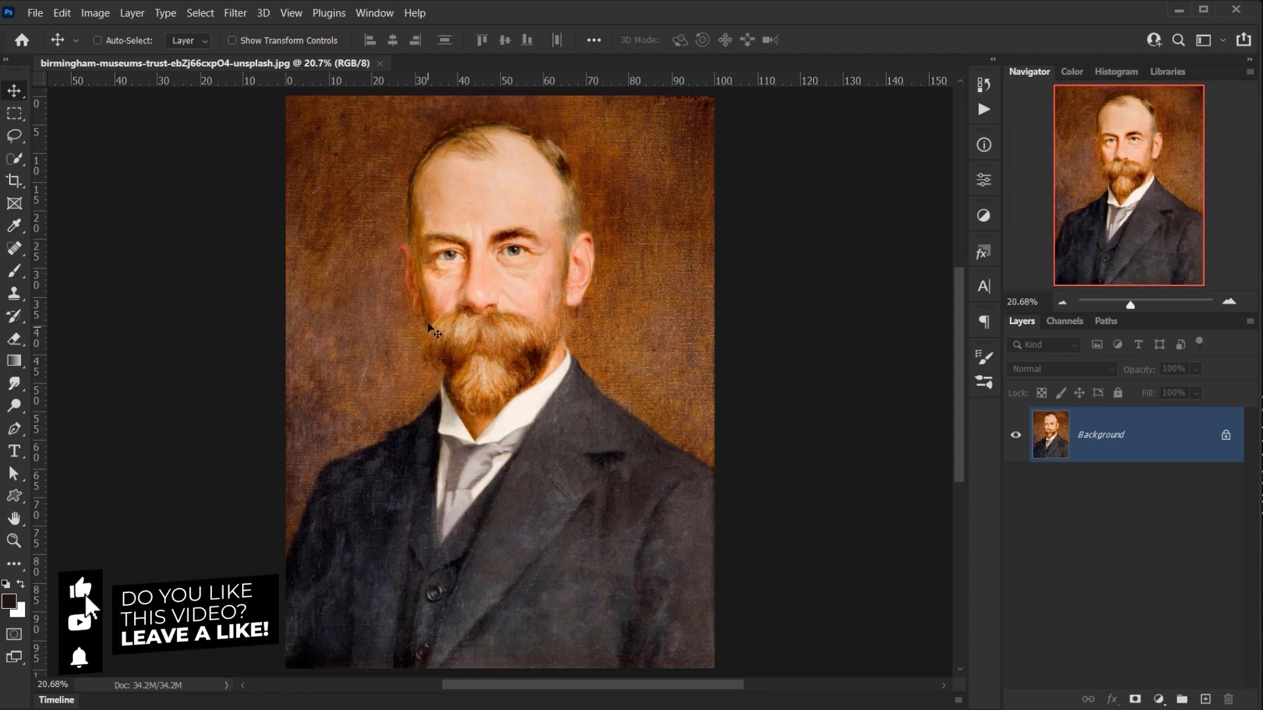
Duplicate the portrait's Background layer.
scroll(568, 287, up, 1)
scroll(569, 286, up, 1)
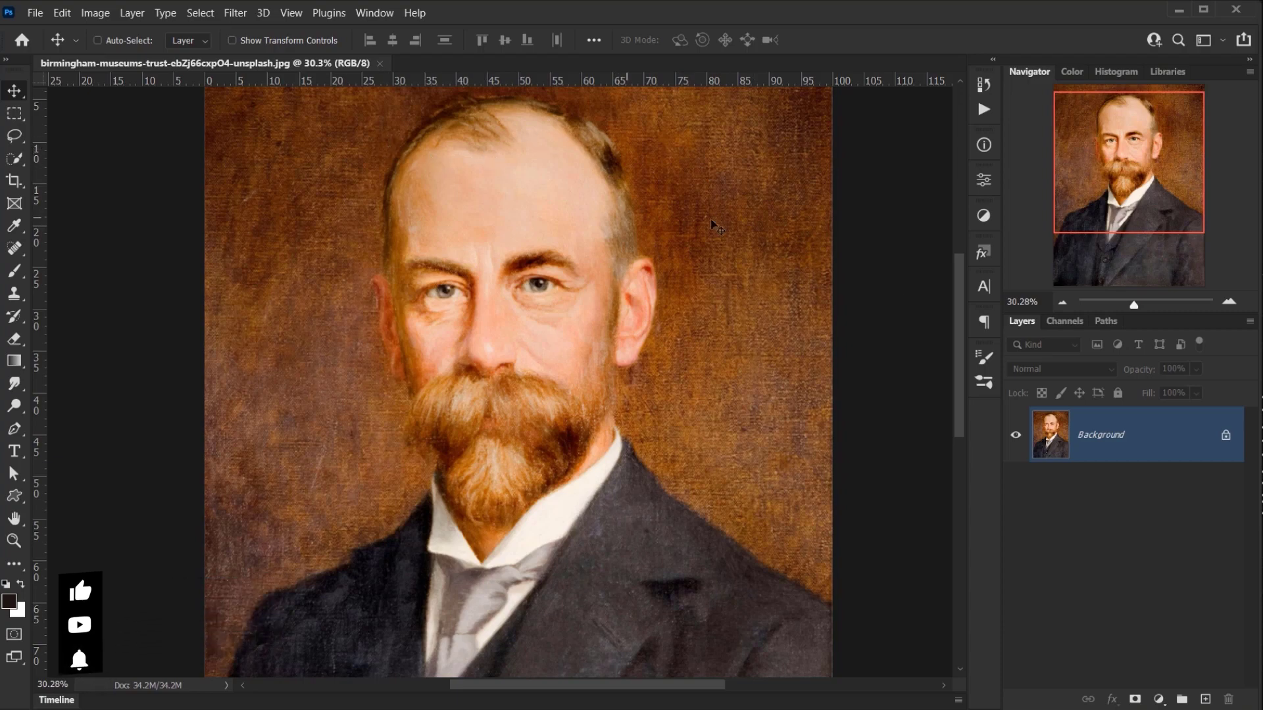
drag(741, 434, 612, 361)
drag(479, 409, 511, 413)
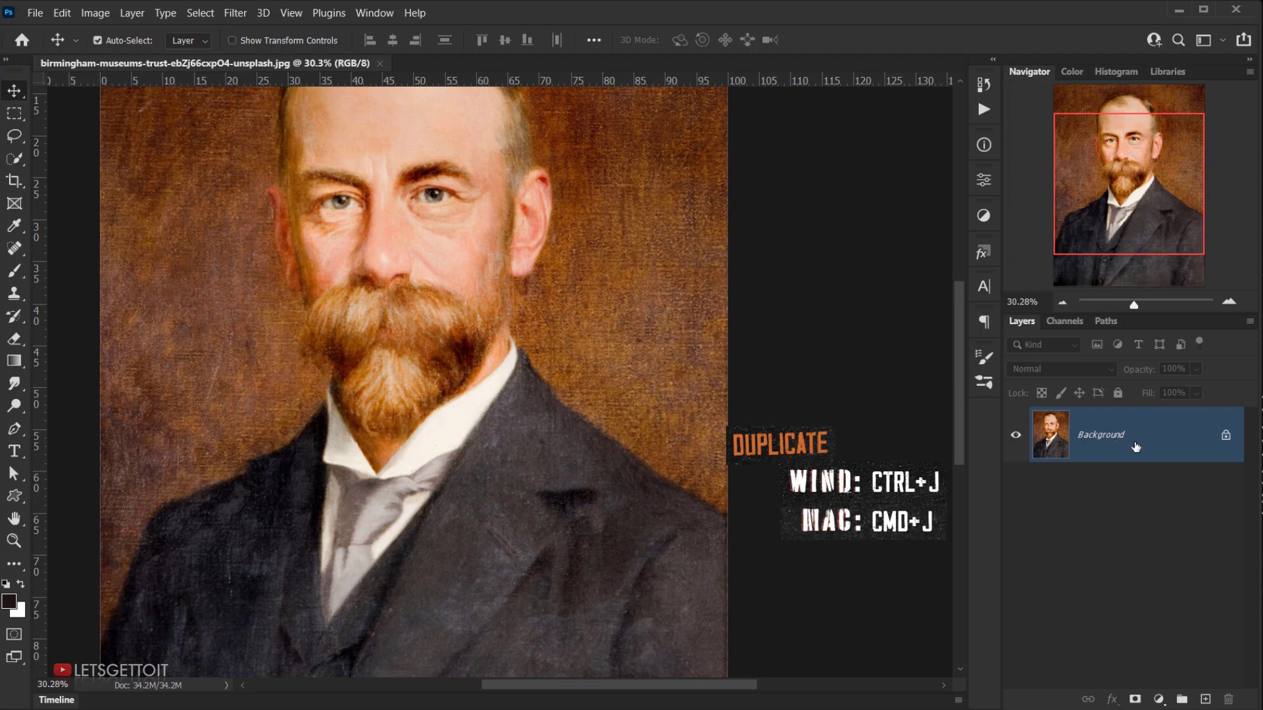
key(ctrl+j)
Start a Pen tool path at the tip of the right collar and curve it down along the collar's inner edge.
drag(426, 325, 469, 349)
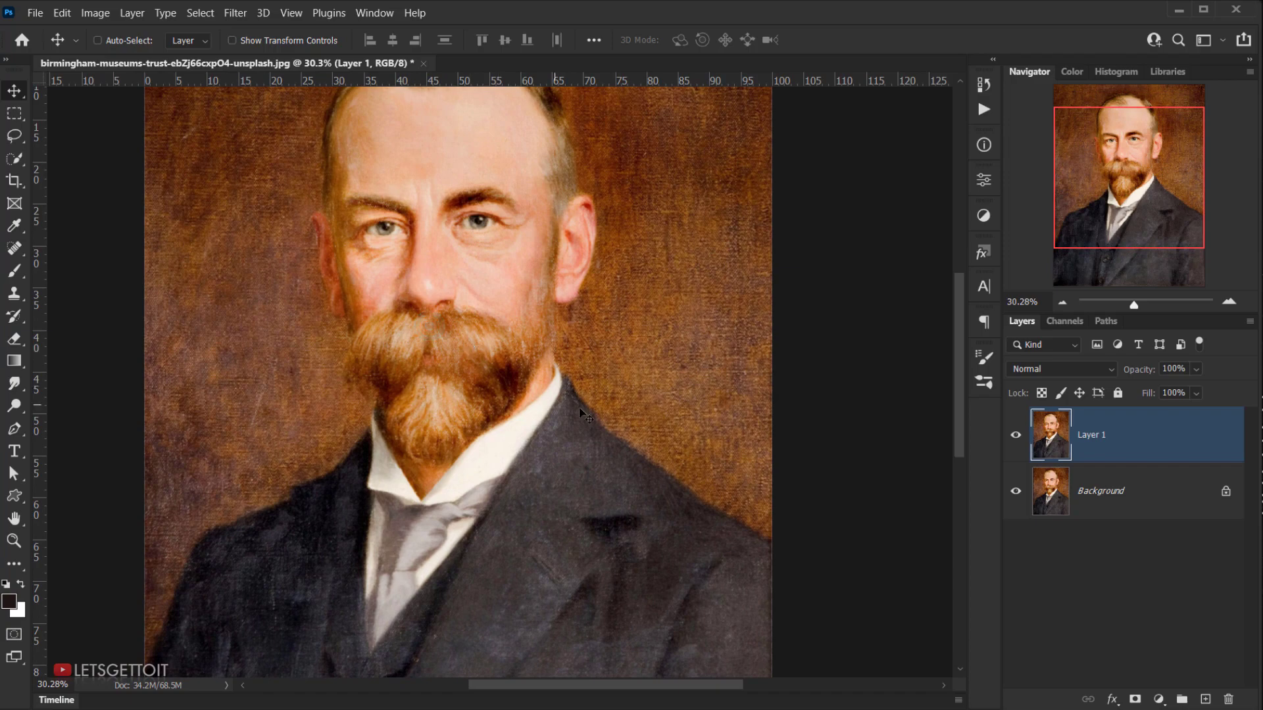
scroll(581, 416, up, 4)
drag(562, 346, 566, 377)
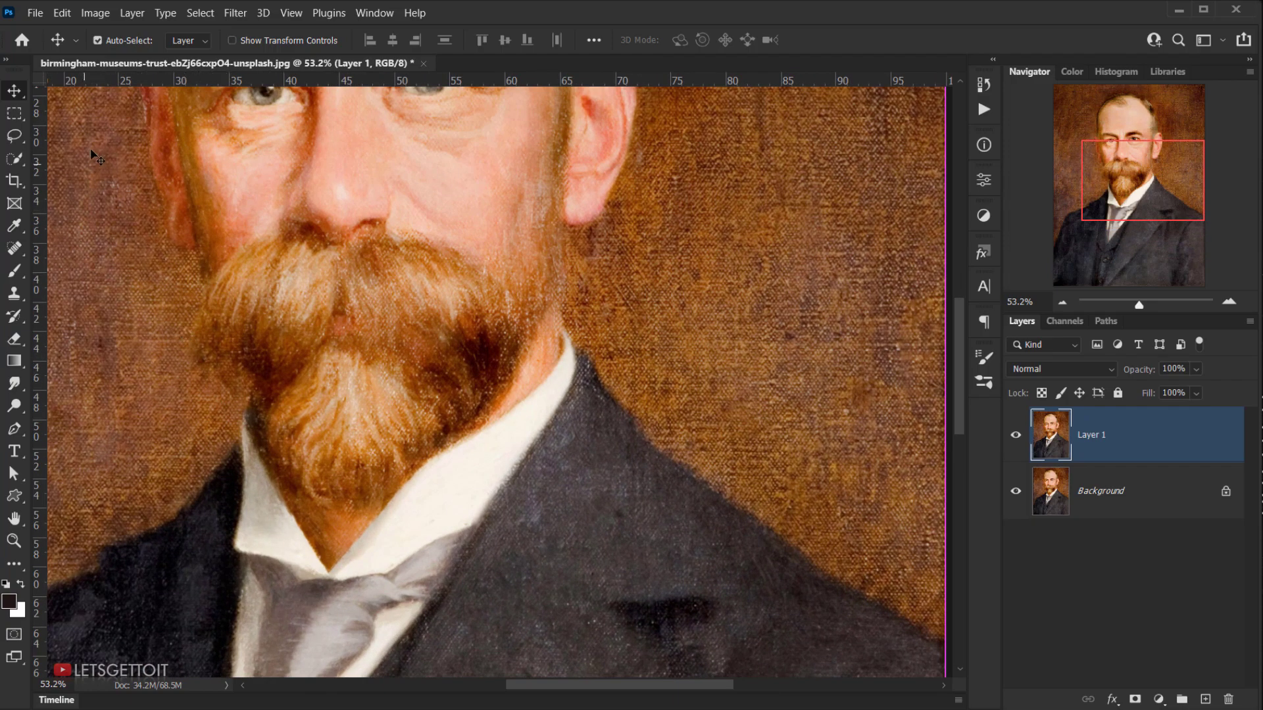
drag(202, 215, 272, 322)
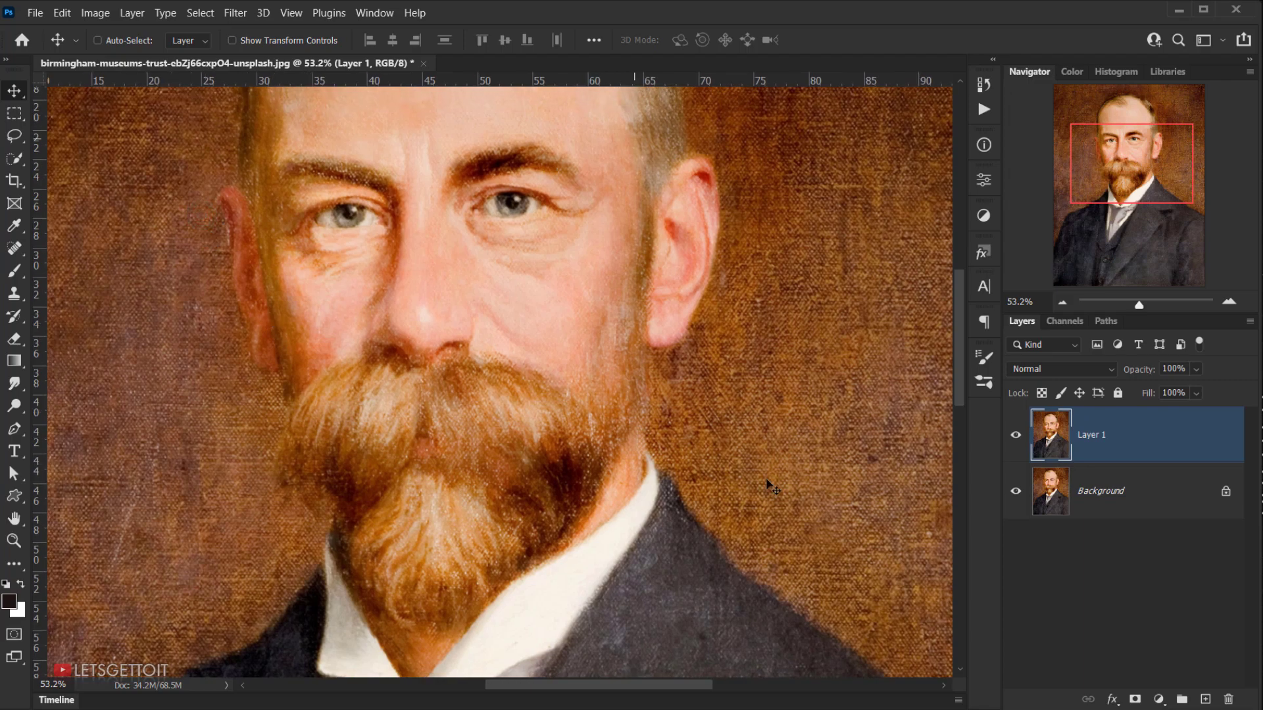
drag(705, 493, 639, 402)
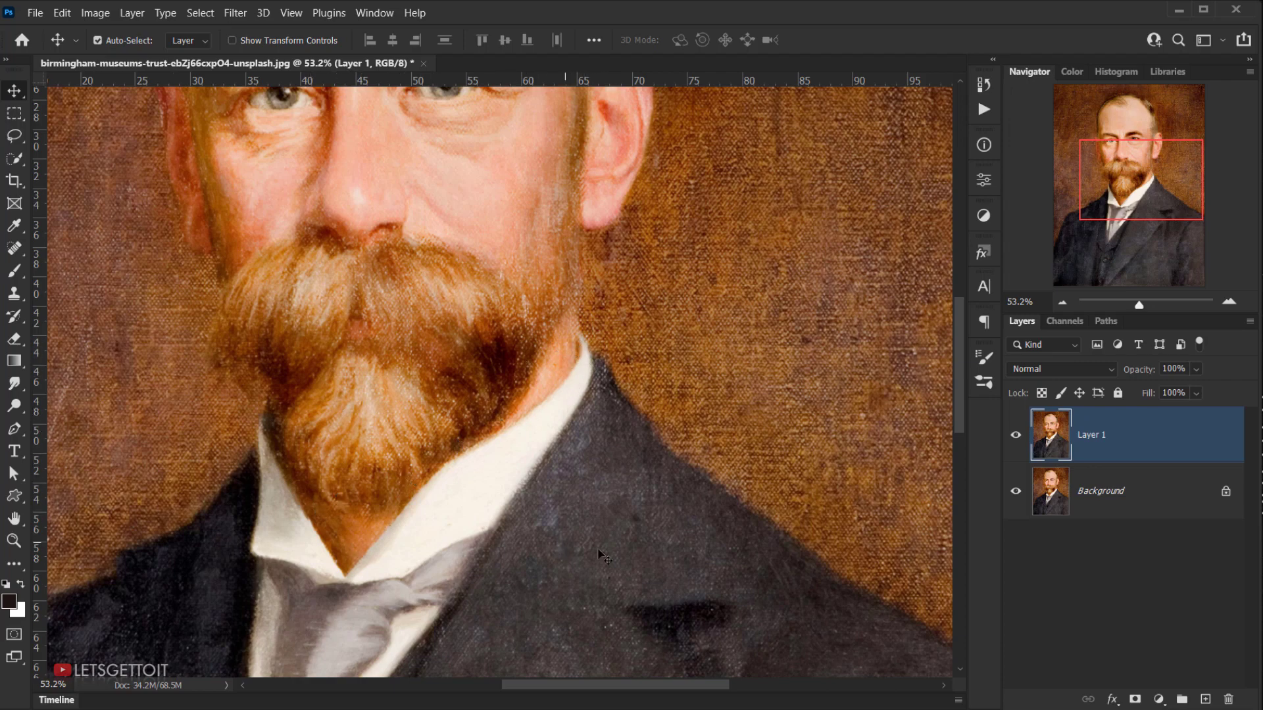
click(14, 430)
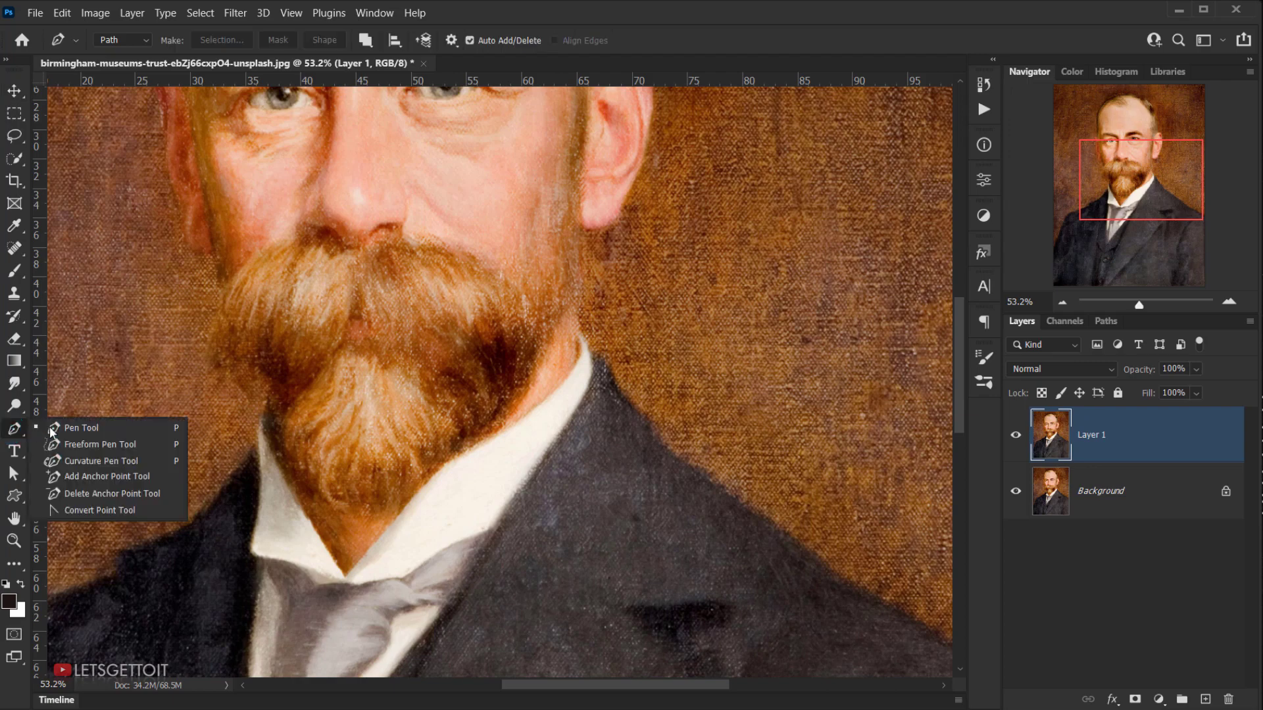
click(83, 428)
scroll(579, 356, up, 5)
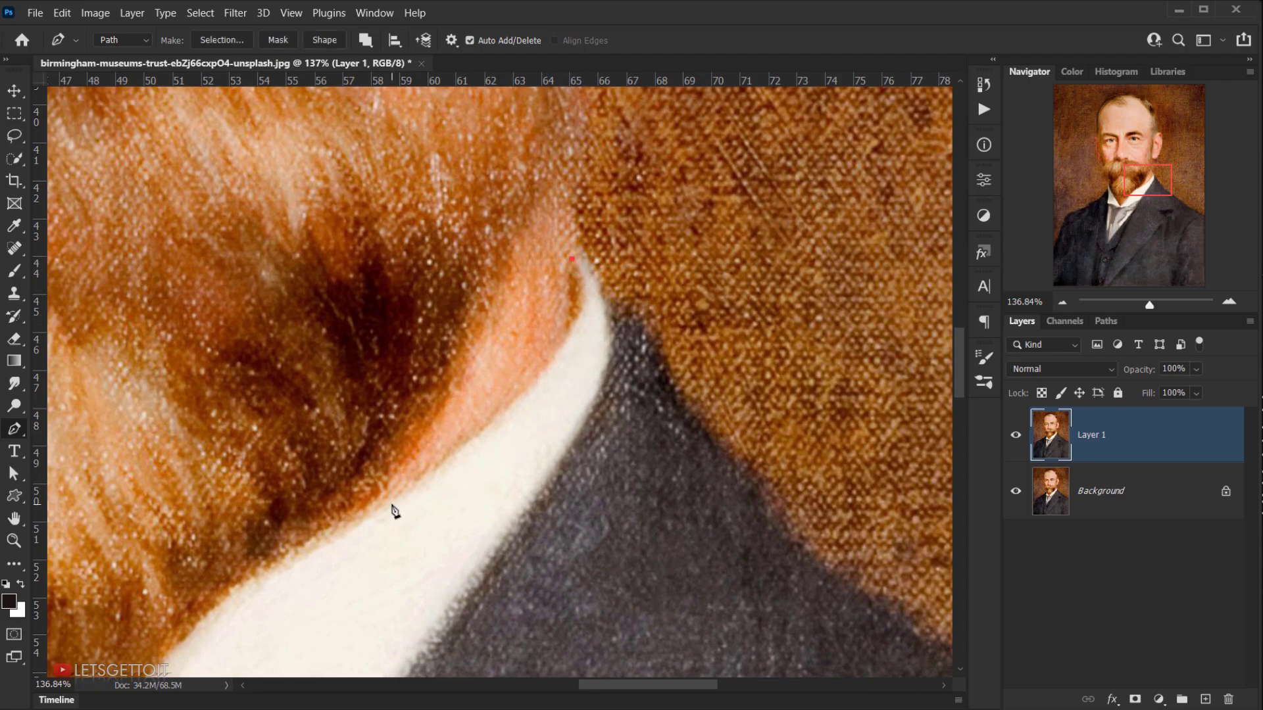
click(388, 506)
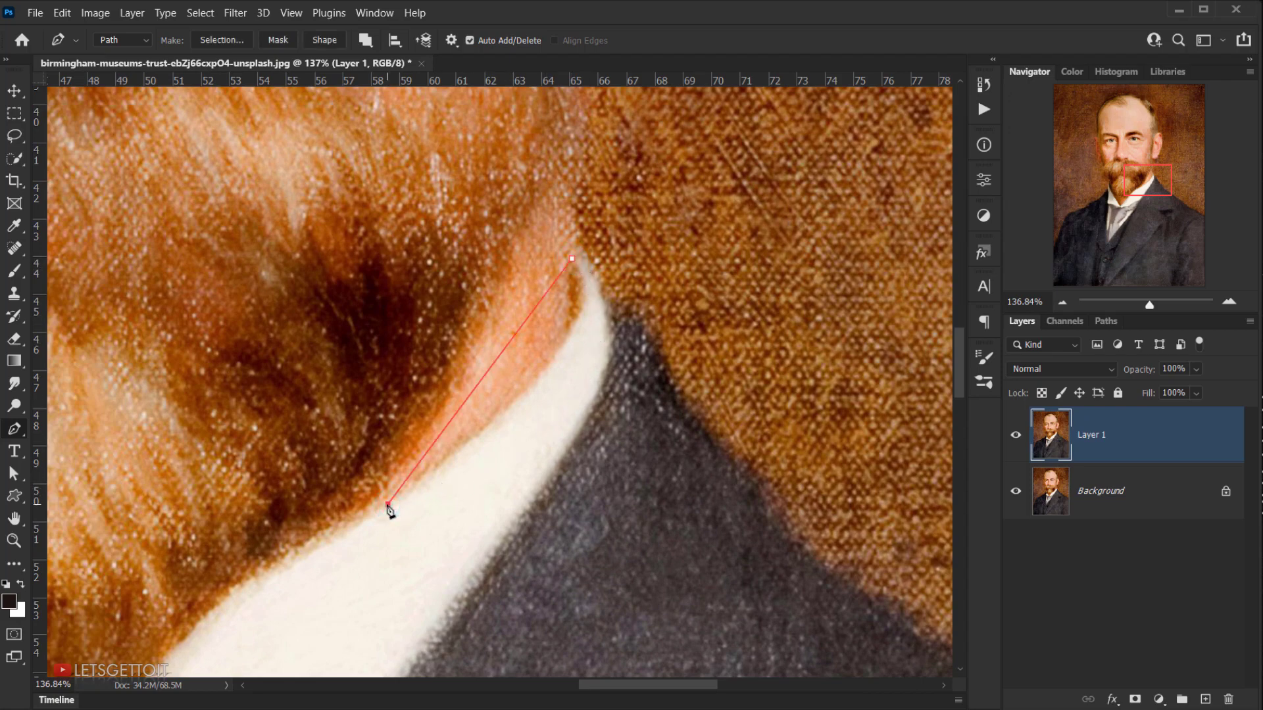
drag(388, 506, 350, 496)
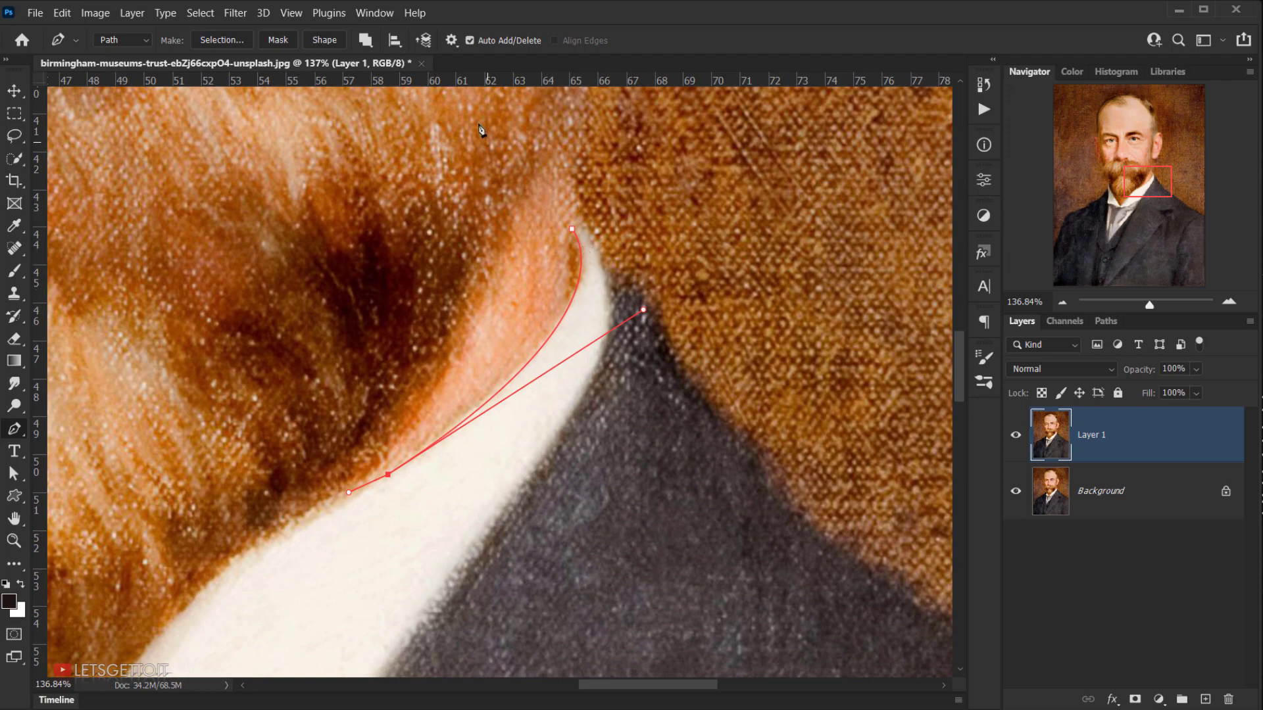
Continue the path along the right collar's inner edge, below the beard, to the point where both collar sides meet.
click(452, 40)
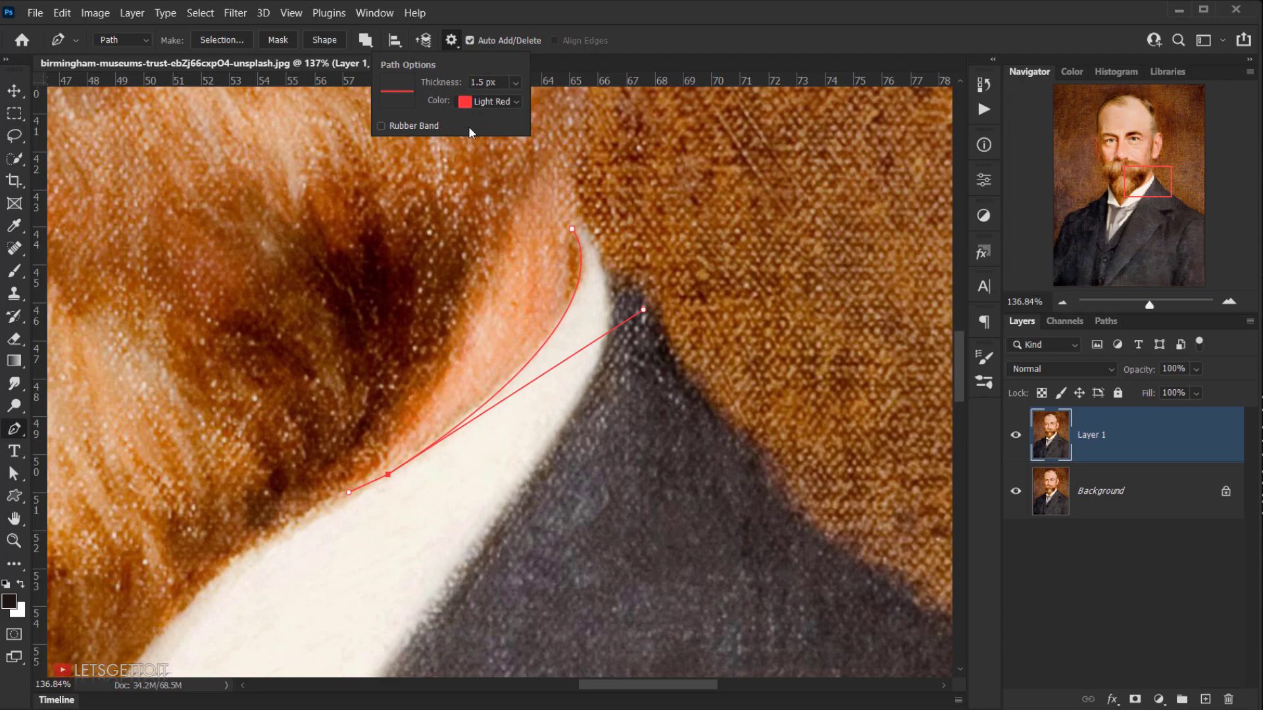
click(763, 41)
drag(389, 494, 495, 429)
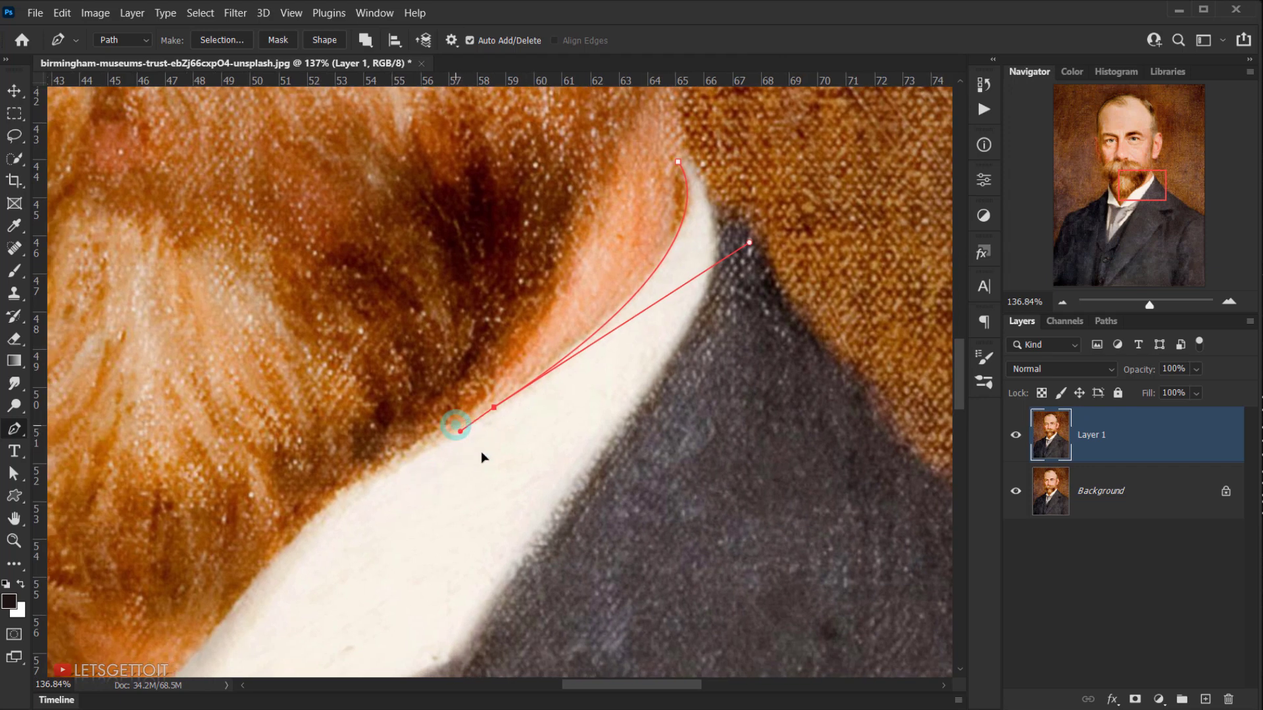
key(ctrl+z)
drag(406, 496, 560, 267)
drag(364, 410, 251, 531)
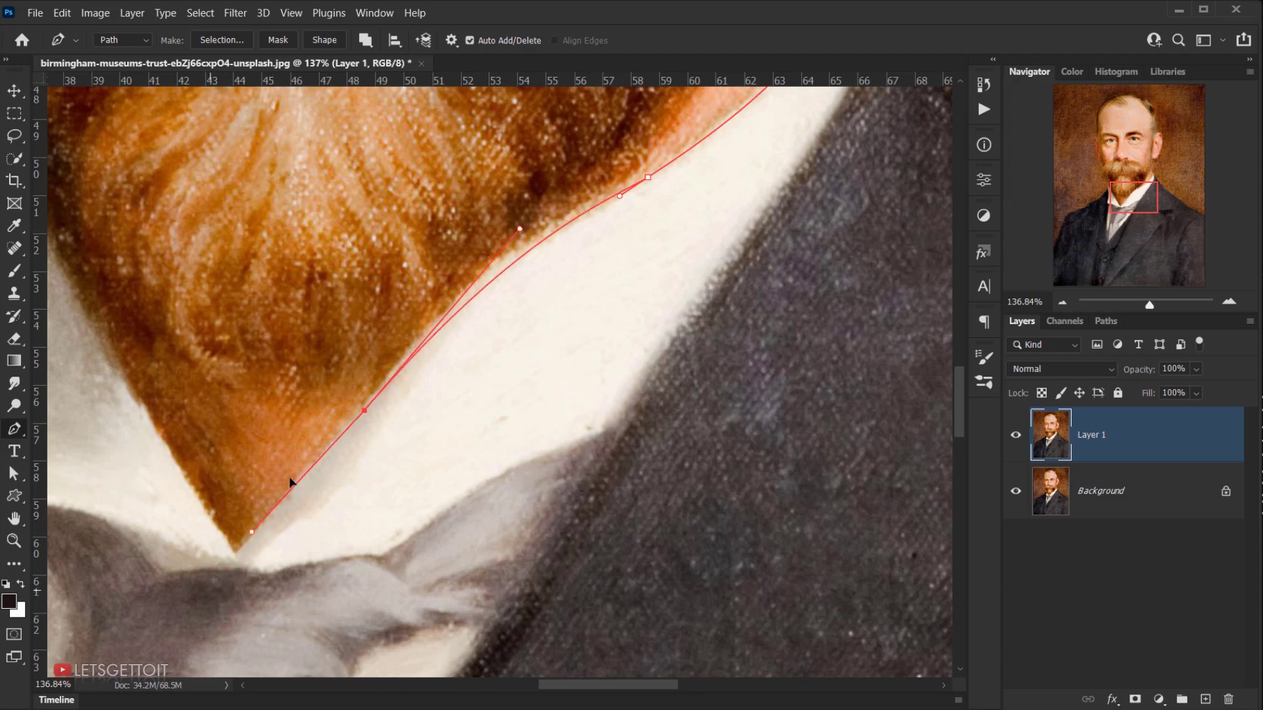
drag(290, 483, 308, 482)
click(238, 554)
Extend the path up the inner edge of the left collar to its upper tip.
drag(227, 489, 499, 491)
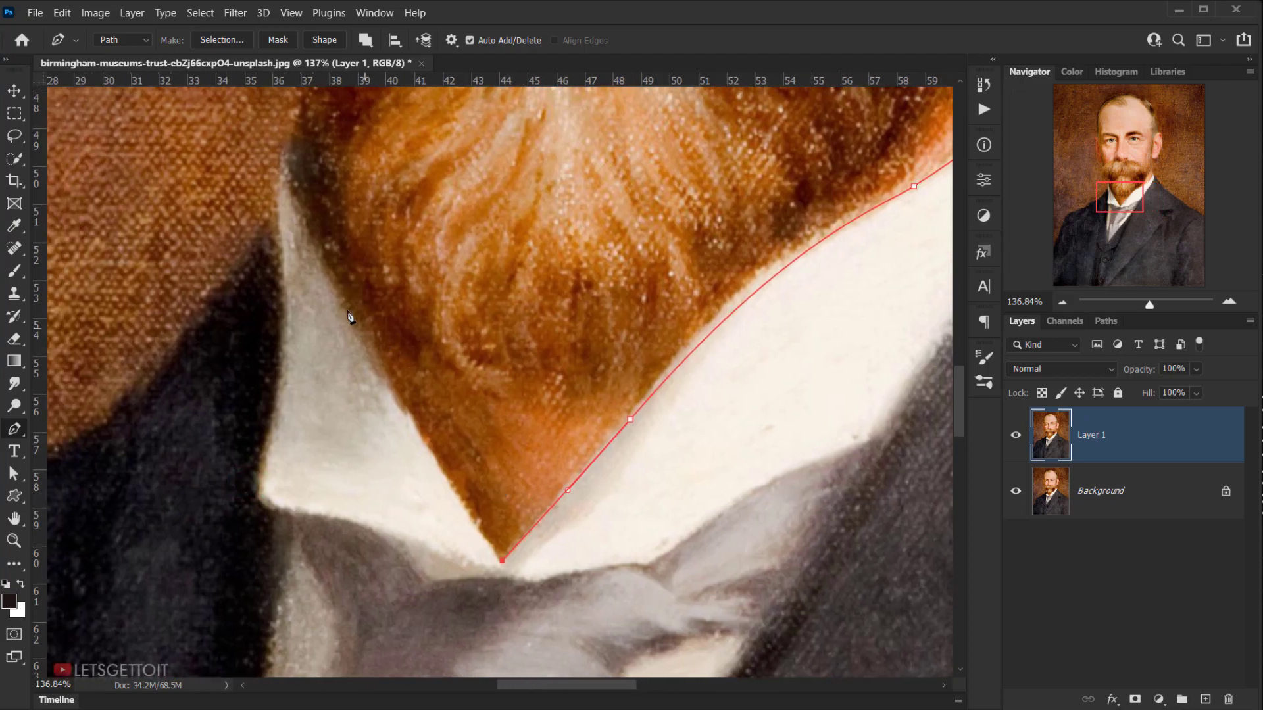
click(341, 301)
drag(310, 225, 381, 397)
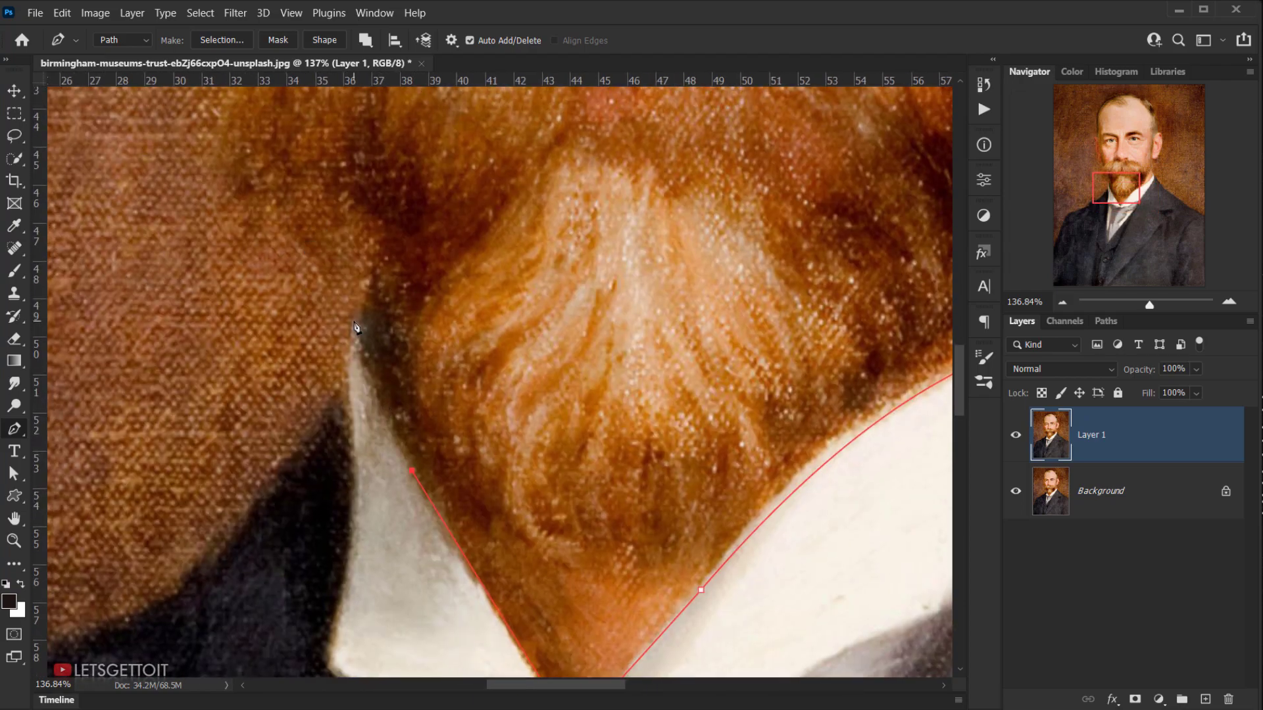
drag(359, 322, 367, 266)
scroll(327, 309, down, 4)
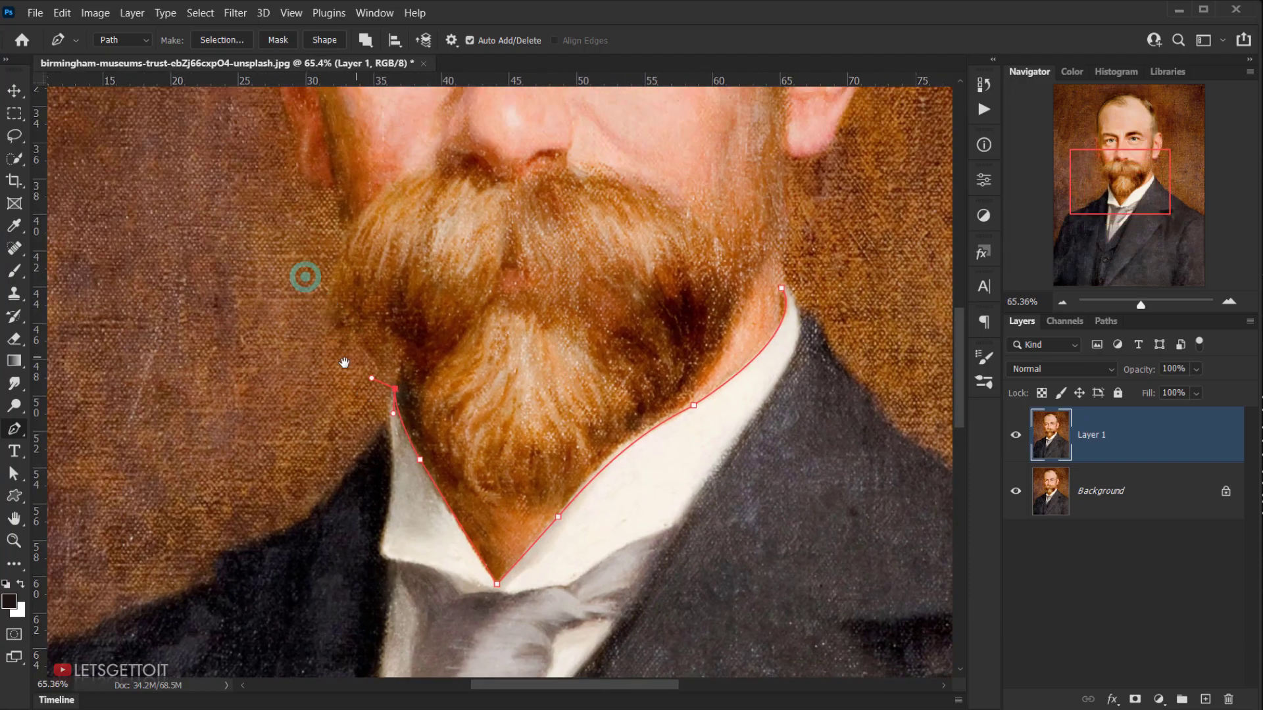
Carry the path loosely through the background around the man's head and close it at the starting anchor on the right collar.
scroll(296, 289, up, 1)
drag(286, 308, 327, 465)
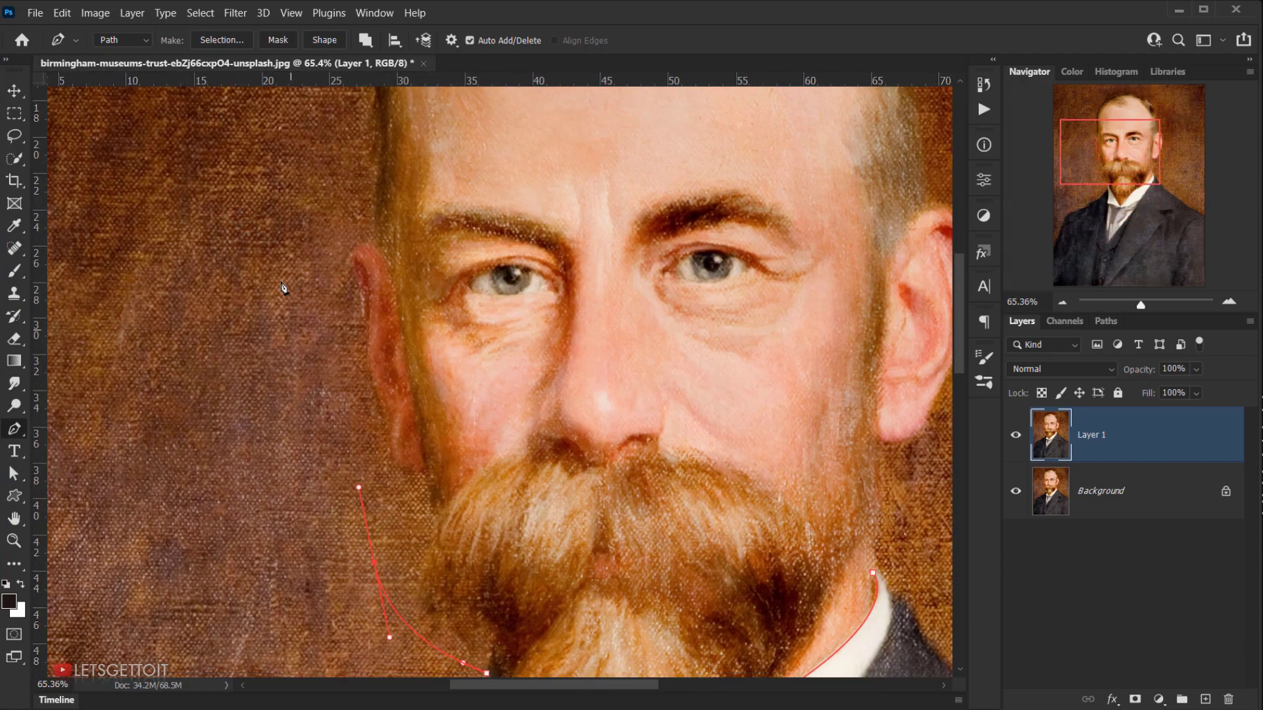
drag(279, 241, 305, 186)
drag(313, 294, 267, 573)
scroll(338, 460, down, 2)
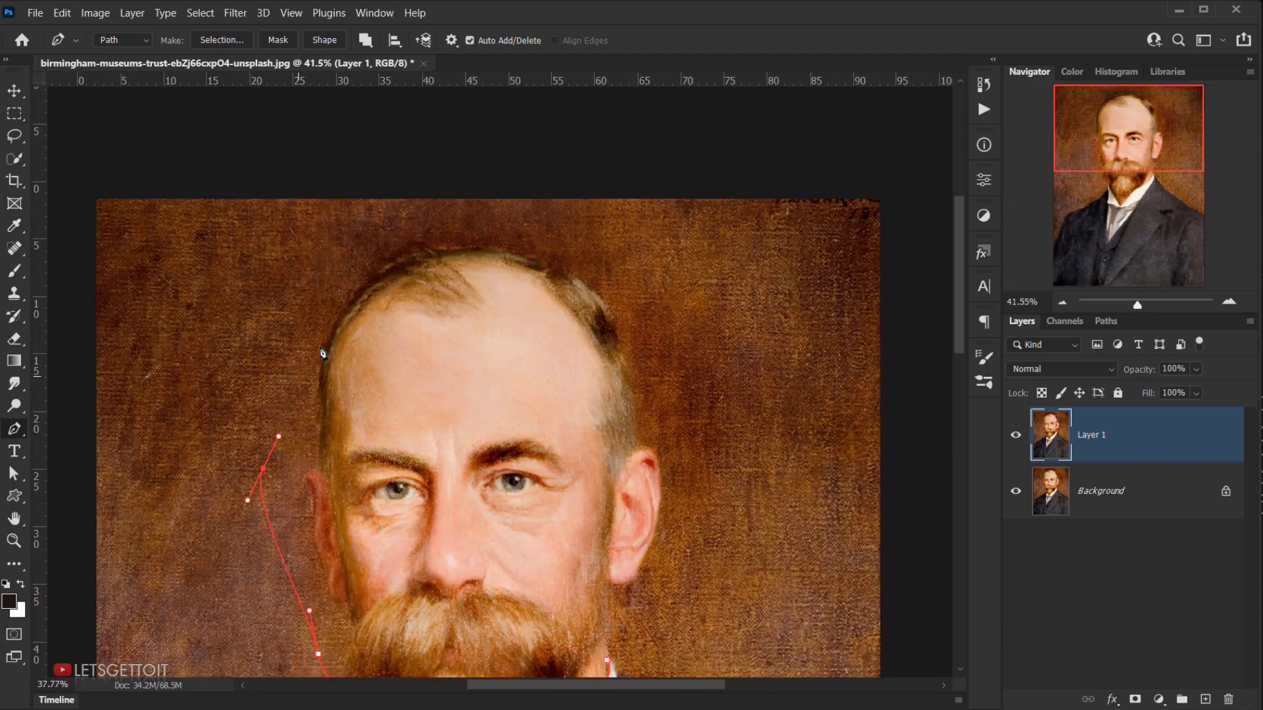
drag(381, 229, 474, 223)
drag(656, 267, 684, 319)
drag(683, 465, 632, 259)
drag(619, 392, 569, 448)
click(556, 455)
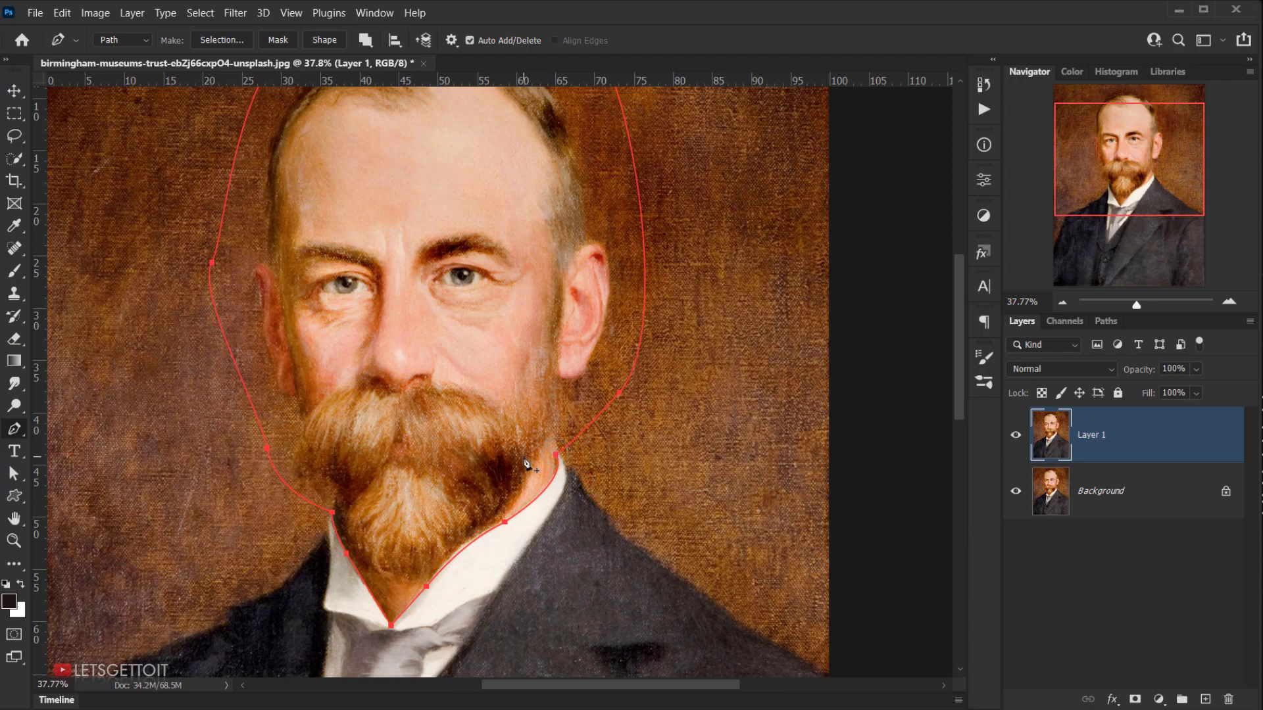
Convert the closed head path into a new anti-aliased selection with a feather radius of 0 pixels.
ctrl+click(526, 463)
ctrl+alt+click(492, 447)
drag(432, 245, 543, 303)
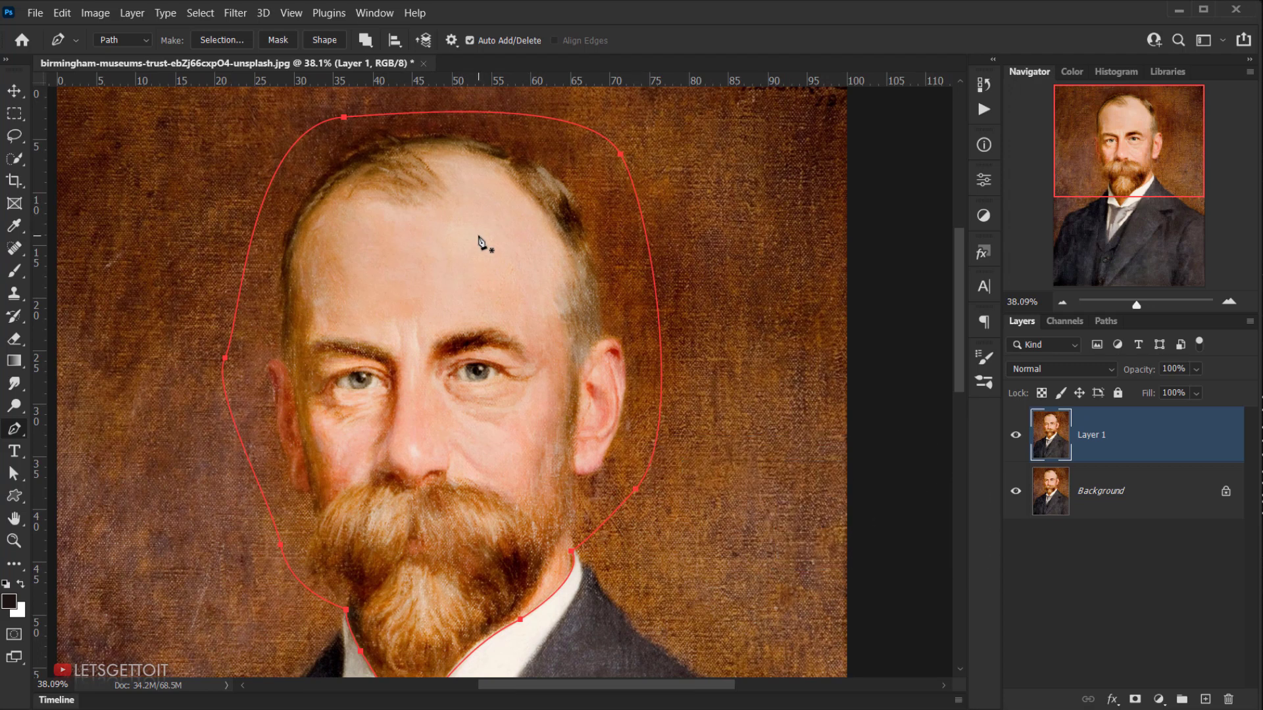
right_click(472, 212)
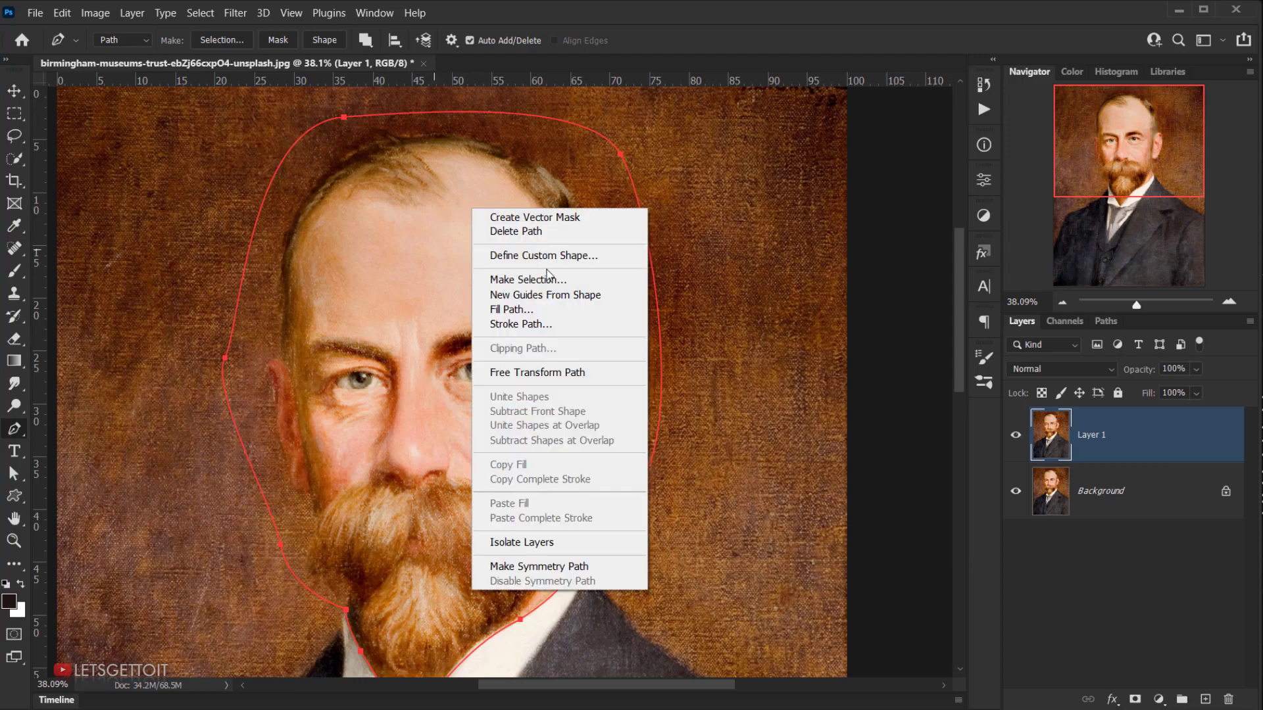
click(522, 281)
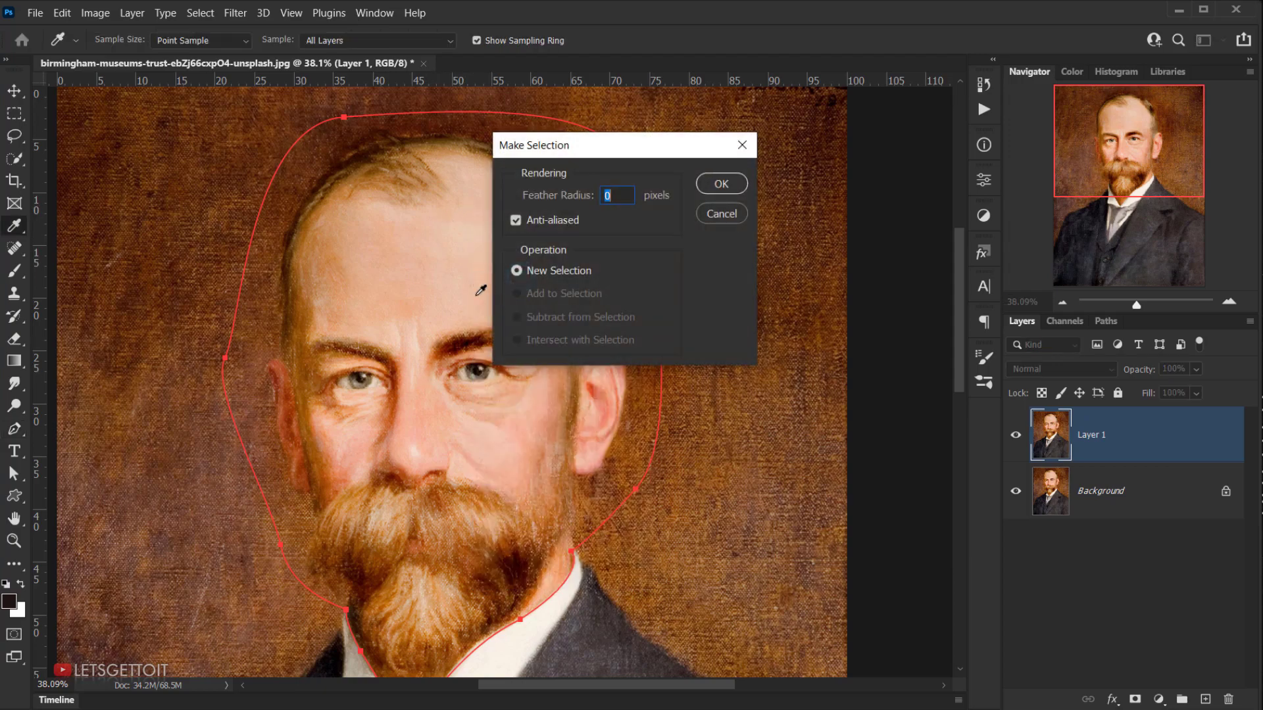
click(721, 184)
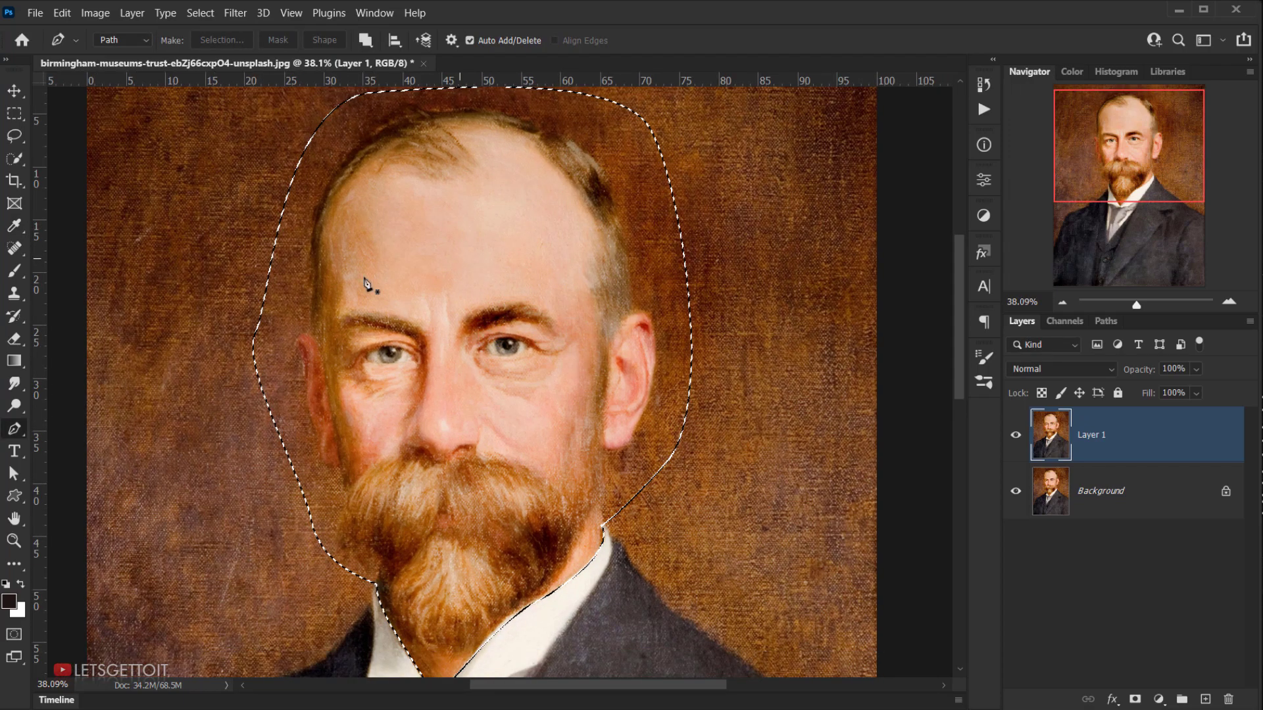
Fill the head selection on Layer 1 using Content-Aware with Color Adaptation, Normal mode and 100% opacity, and remove the selection.
click(13, 115)
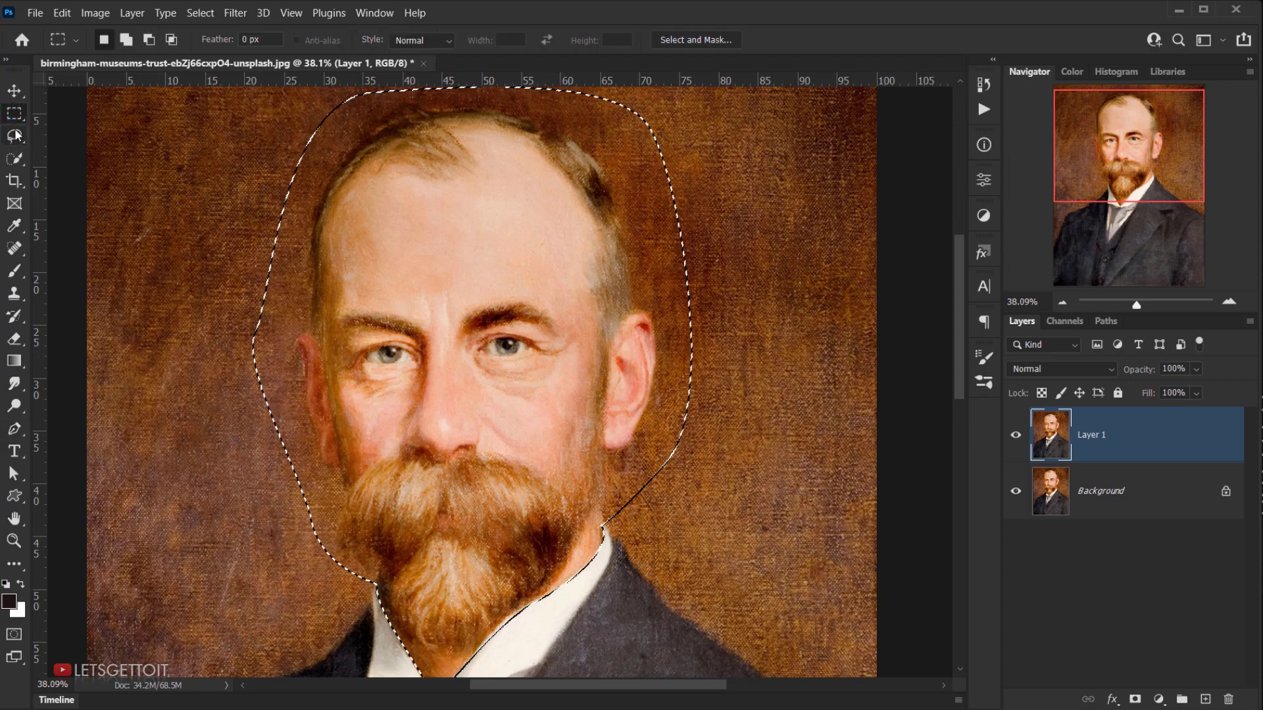
right_click(442, 157)
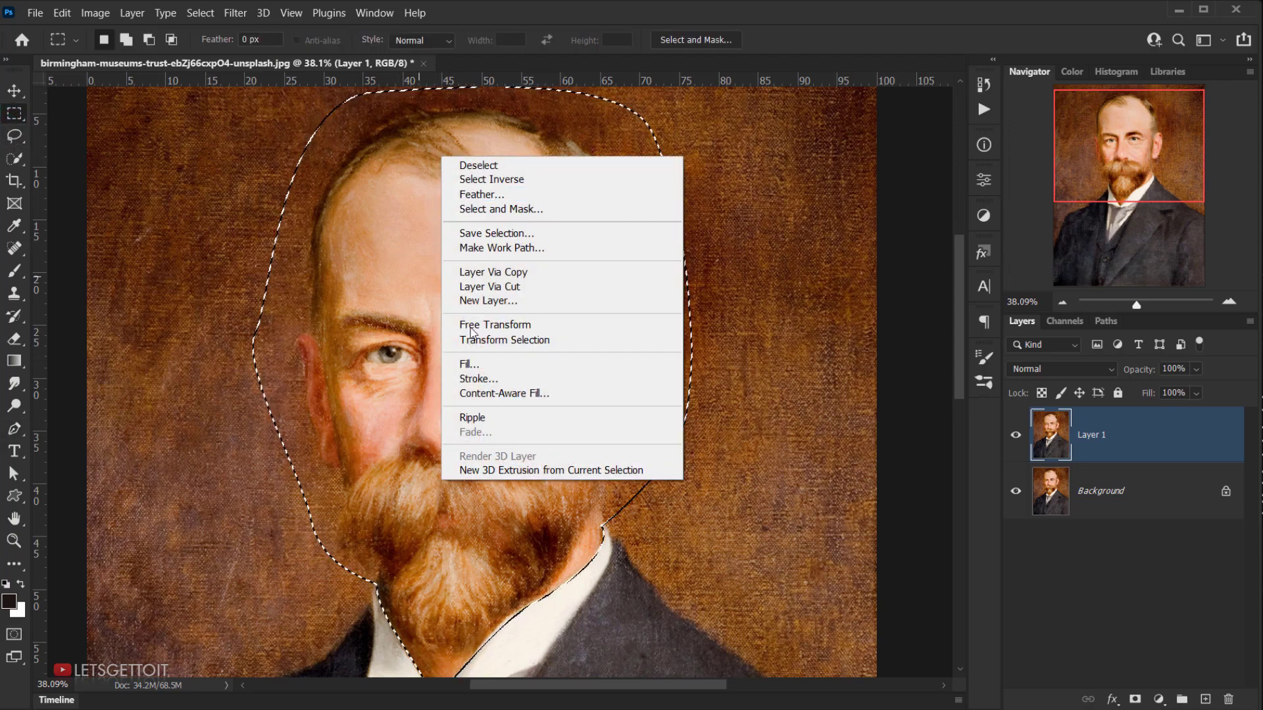
click(62, 13)
click(62, 13)
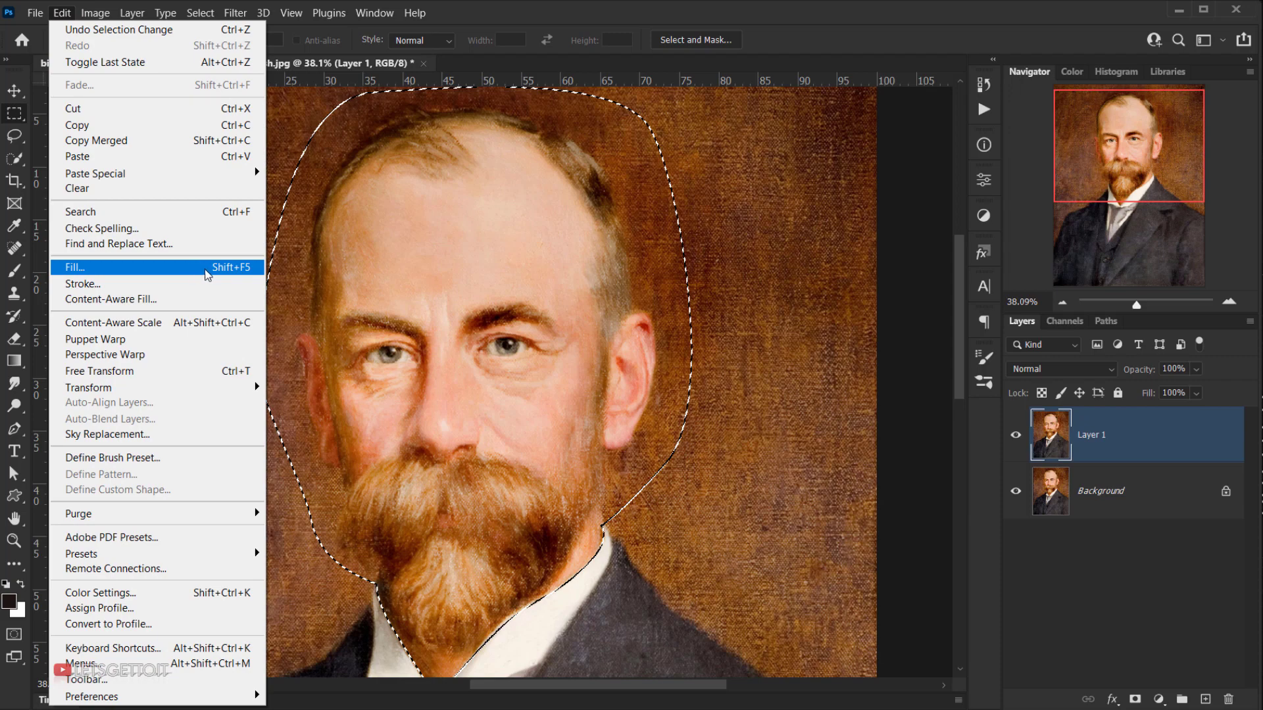
click(227, 268)
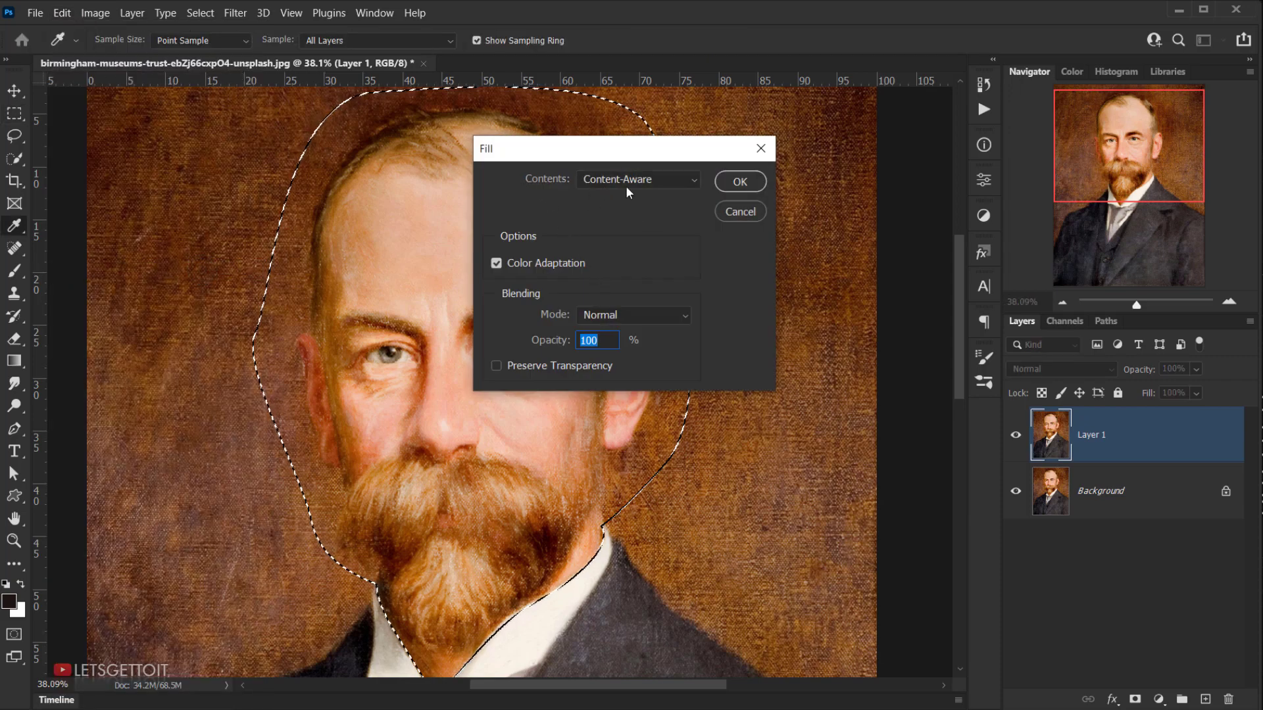
click(628, 191)
click(620, 259)
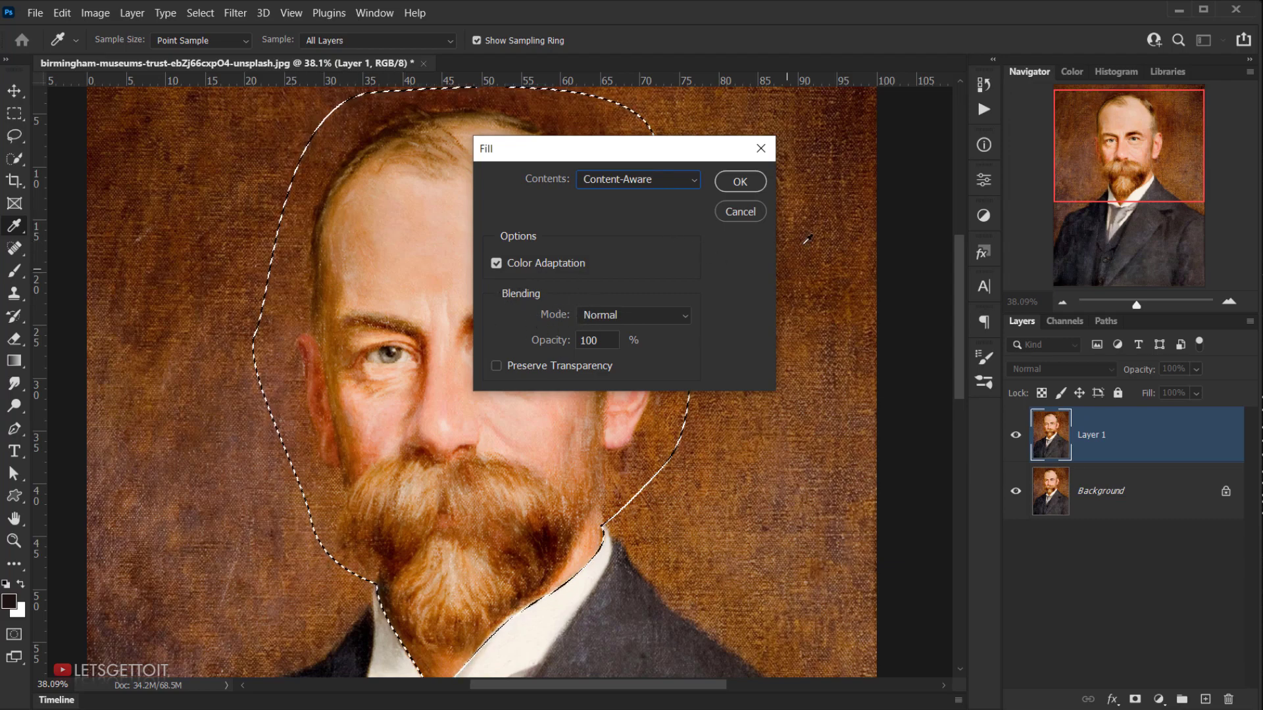
click(744, 182)
key(m)
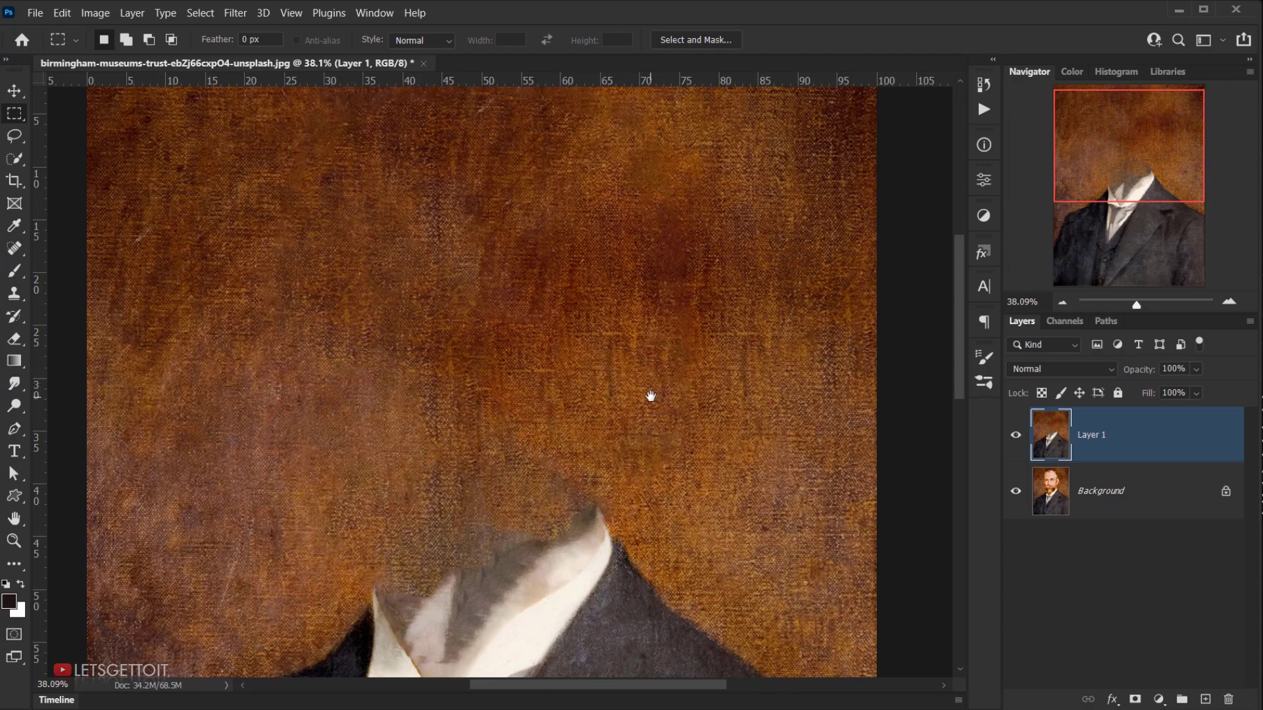
Clone background texture over the grey smudge inside the right collar's upper tip using a 110 px Clone Stamp brush at 97% opacity.
drag(668, 370, 684, 330)
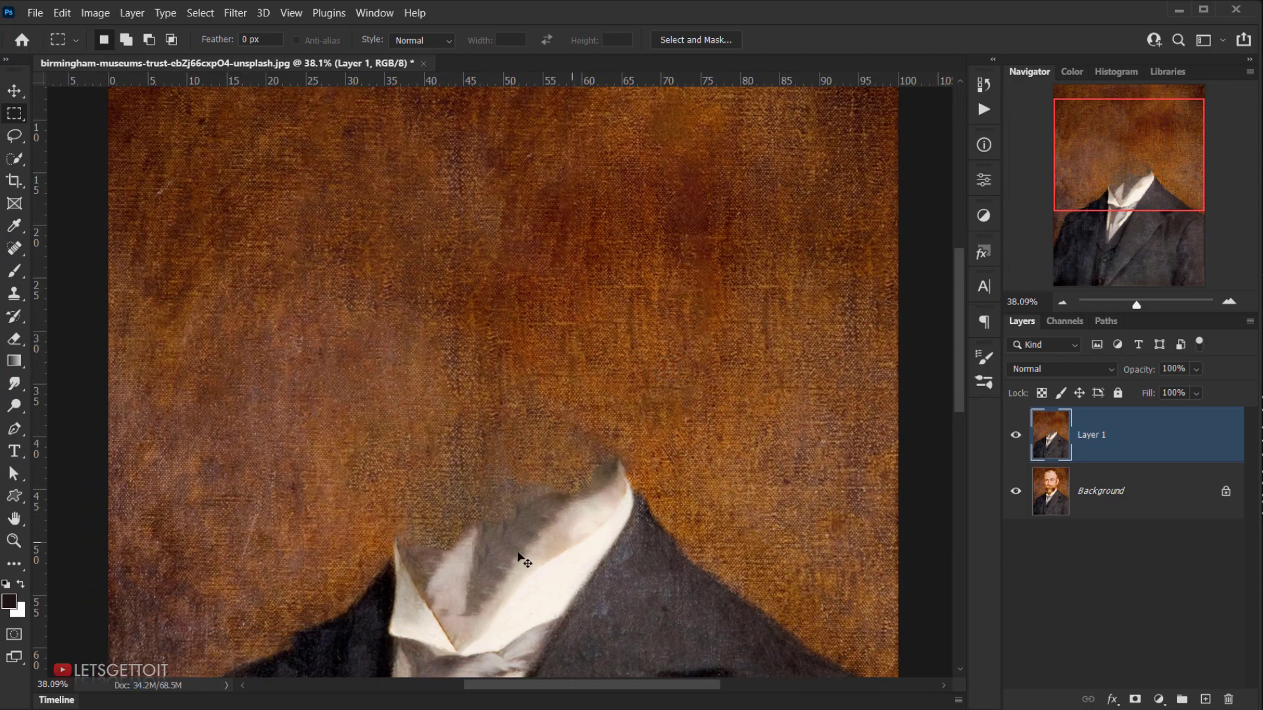
drag(577, 535, 493, 428)
scroll(506, 439, up, 2)
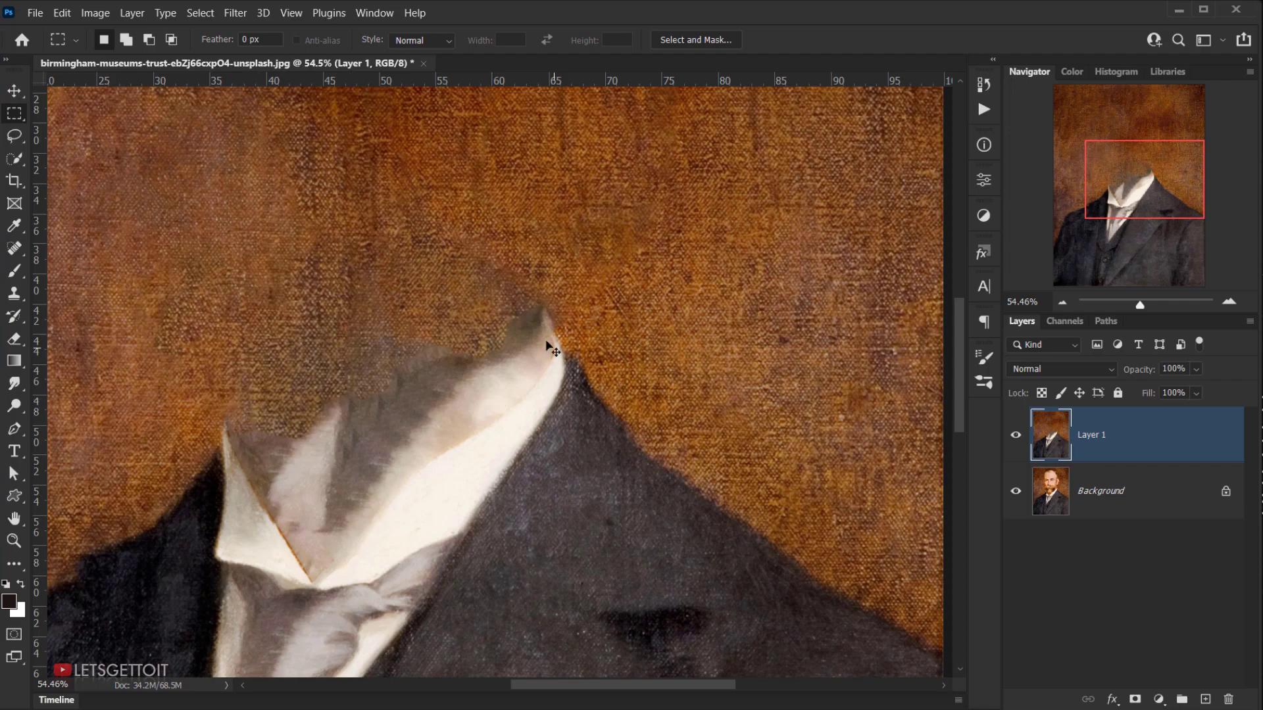
drag(454, 439, 484, 506)
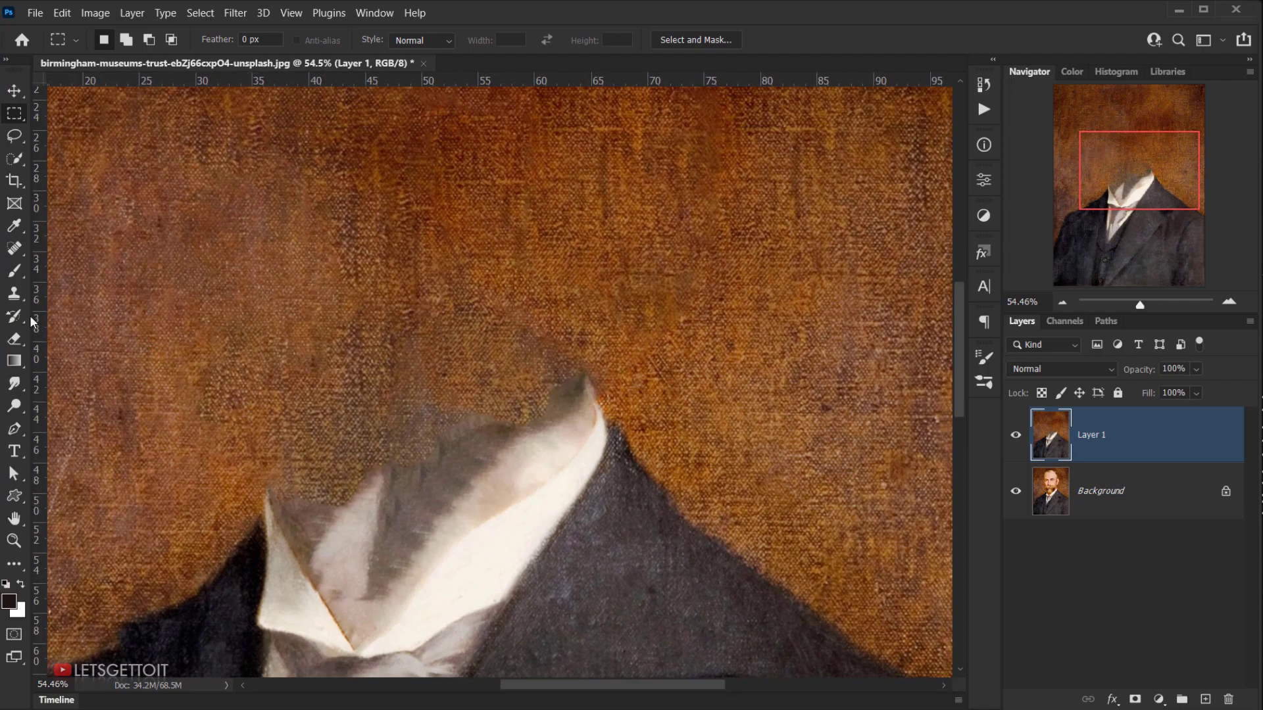
click(14, 294)
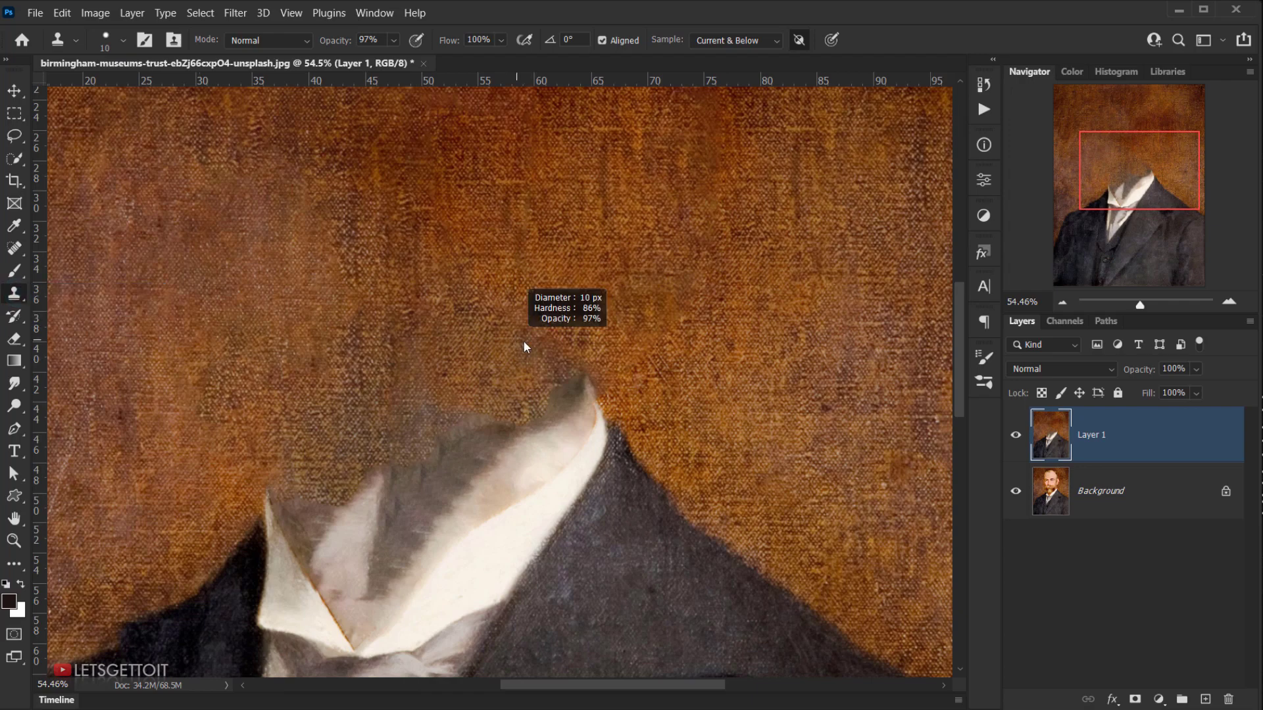
mouse_move(525, 346)
mouse_down()
mouse_move(514, 340)
mouse_move(571, 320)
mouse_up()
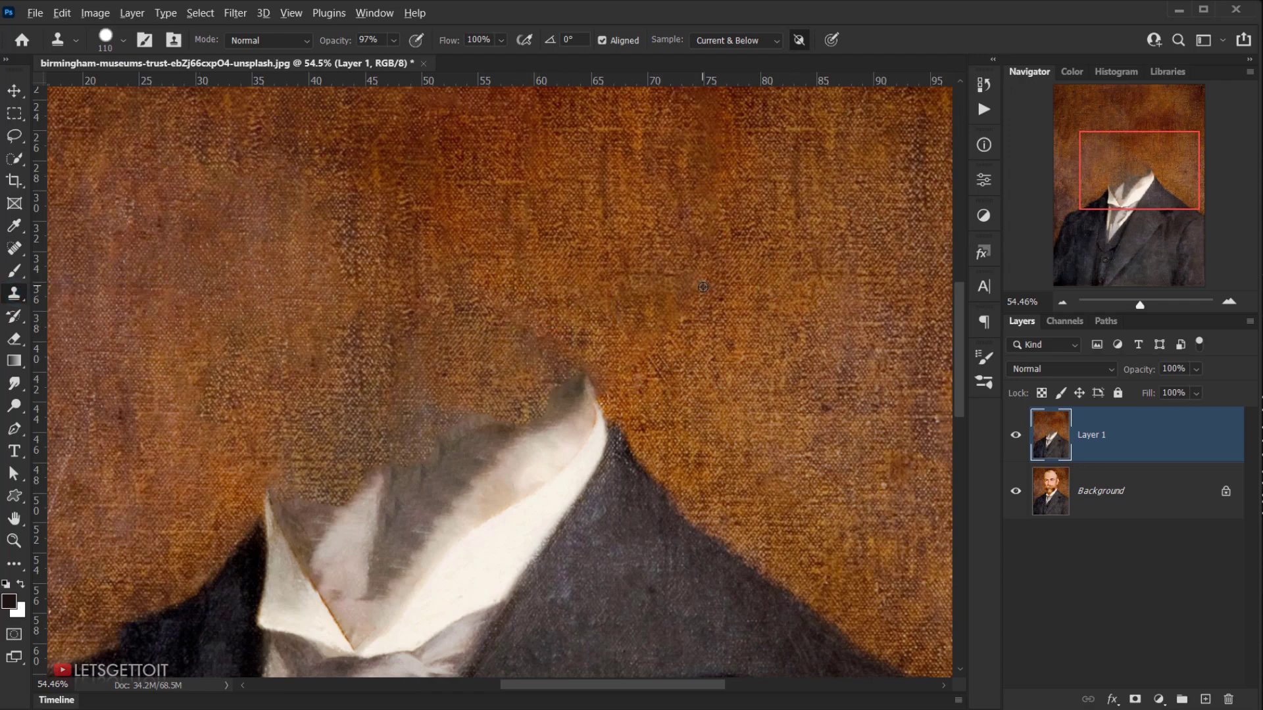
alt+click(609, 247)
mouse_move(530, 418)
mouse_down()
mouse_move(501, 430)
mouse_move(561, 388)
mouse_move(569, 406)
mouse_move(570, 393)
mouse_up()
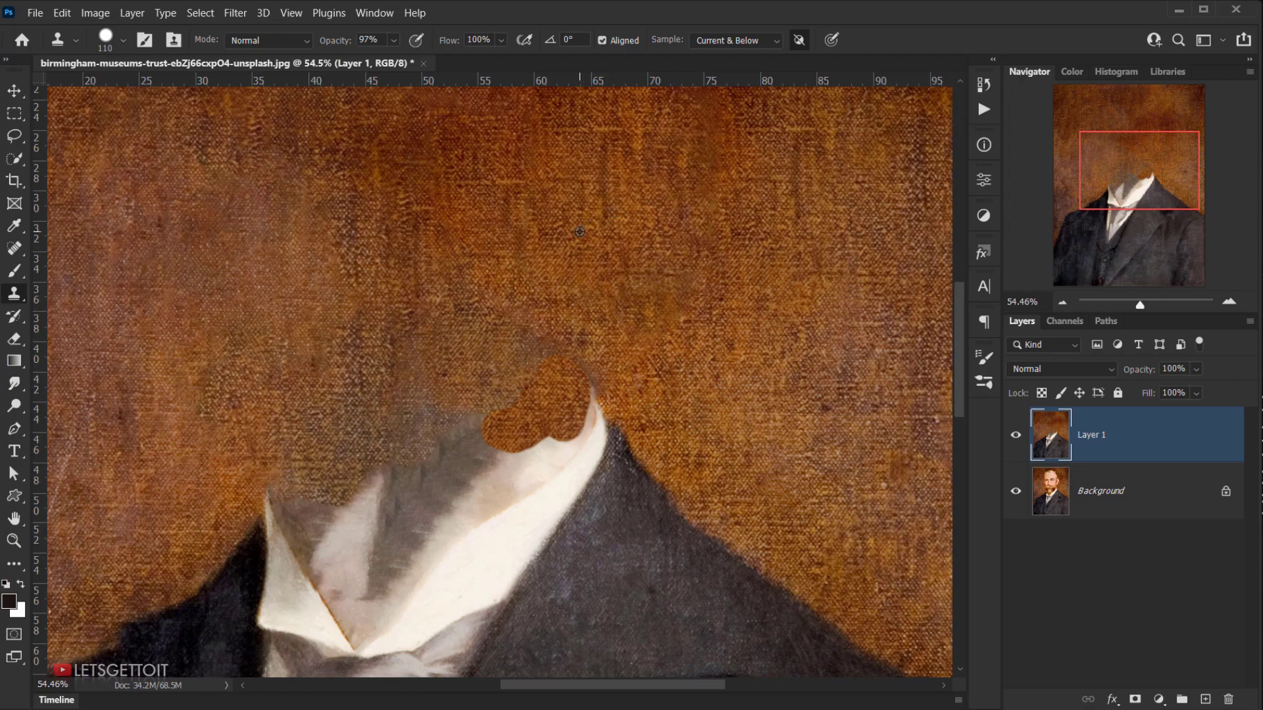
Clone more brown background texture over the grey fill remnants between the two collar sides, resampling nearby canvas.
alt+click(552, 298)
mouse_move(448, 486)
mouse_down()
mouse_move(471, 423)
mouse_move(486, 463)
mouse_move(419, 521)
mouse_up()
alt+click(490, 290)
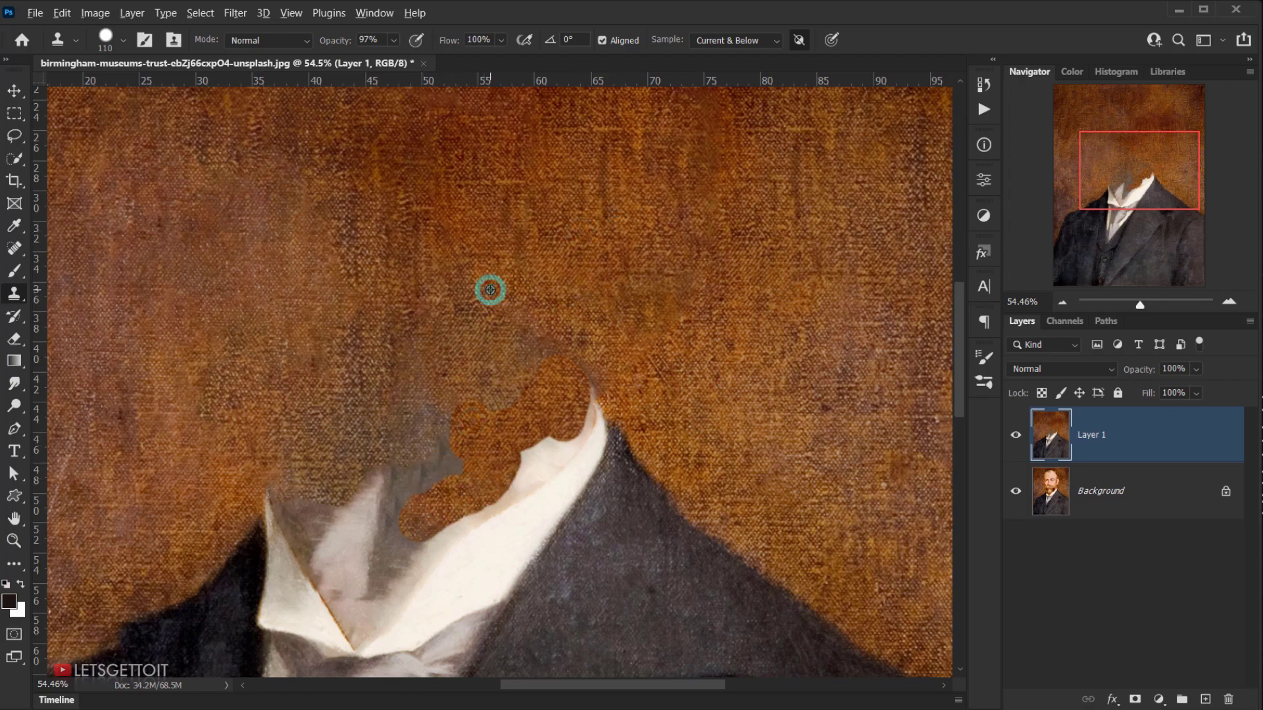
alt+click(472, 305)
mouse_move(447, 433)
mouse_down()
mouse_move(429, 464)
mouse_move(443, 463)
mouse_move(419, 456)
mouse_move(373, 522)
mouse_move(372, 558)
mouse_up()
Enlarge the Clone Stamp to a softer 333 px brush and blend the patchy background above and between the collars.
drag(407, 383, 430, 388)
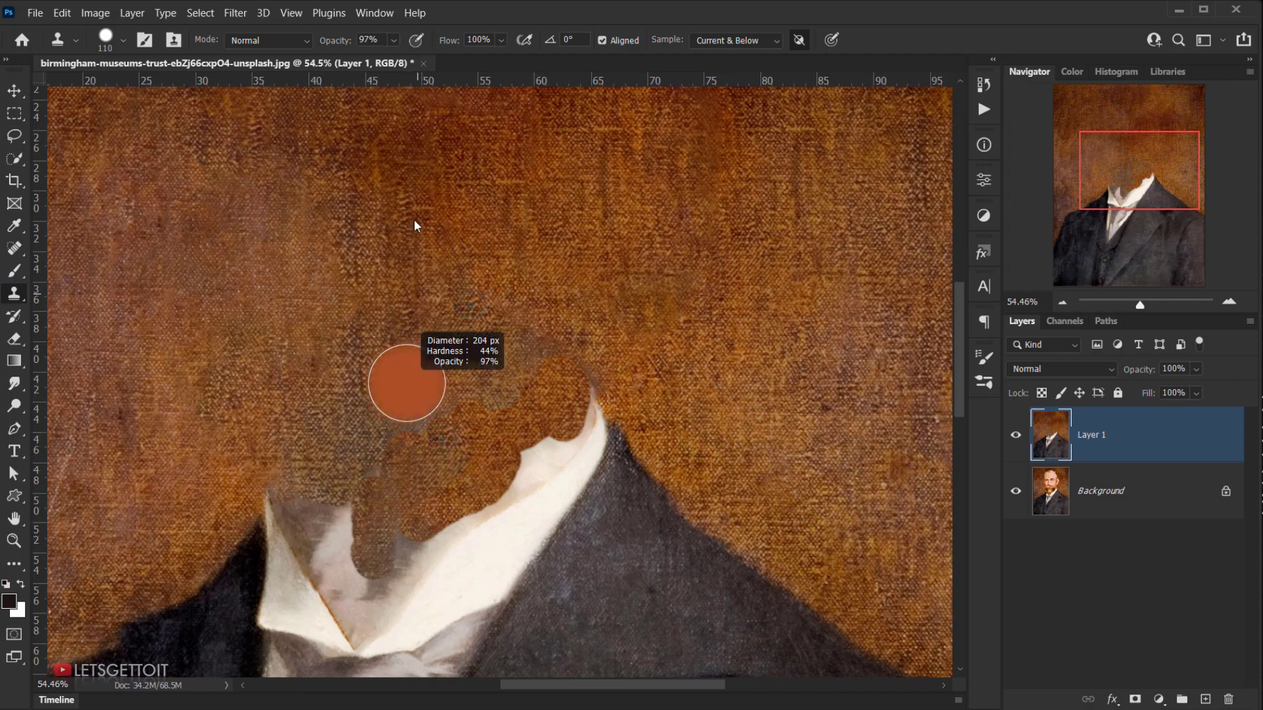
mouse_move(414, 226)
mouse_down()
mouse_move(381, 361)
mouse_move(421, 373)
mouse_up()
drag(404, 202, 403, 199)
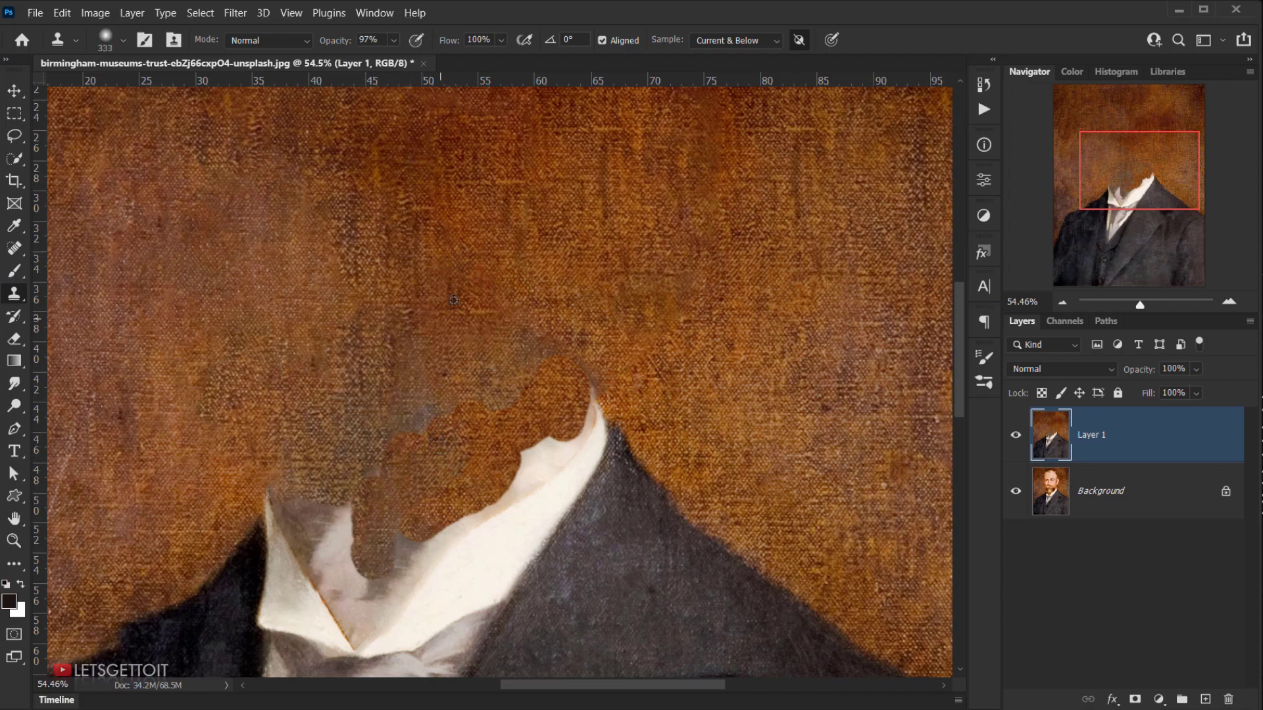
alt+click(468, 245)
mouse_move(454, 361)
mouse_down()
mouse_move(479, 388)
mouse_move(454, 356)
mouse_move(408, 375)
mouse_move(381, 288)
mouse_move(333, 445)
mouse_move(375, 448)
mouse_move(358, 500)
mouse_up()
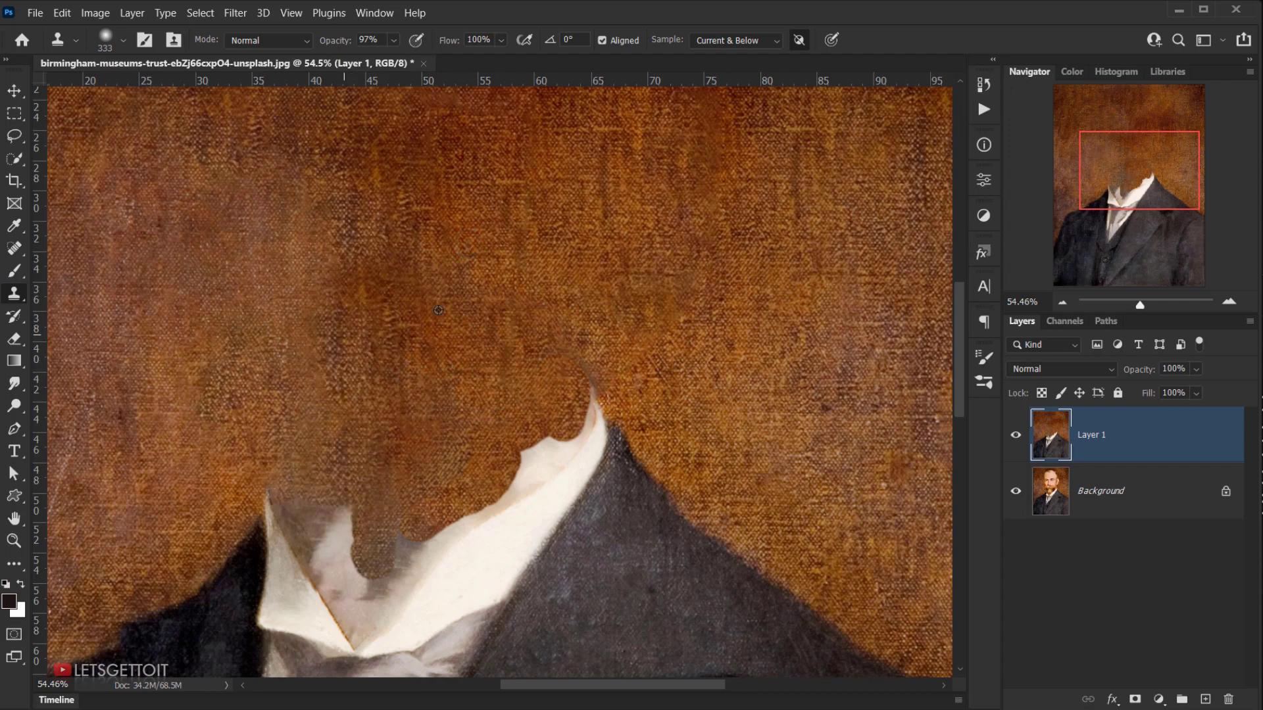
alt+click(449, 383)
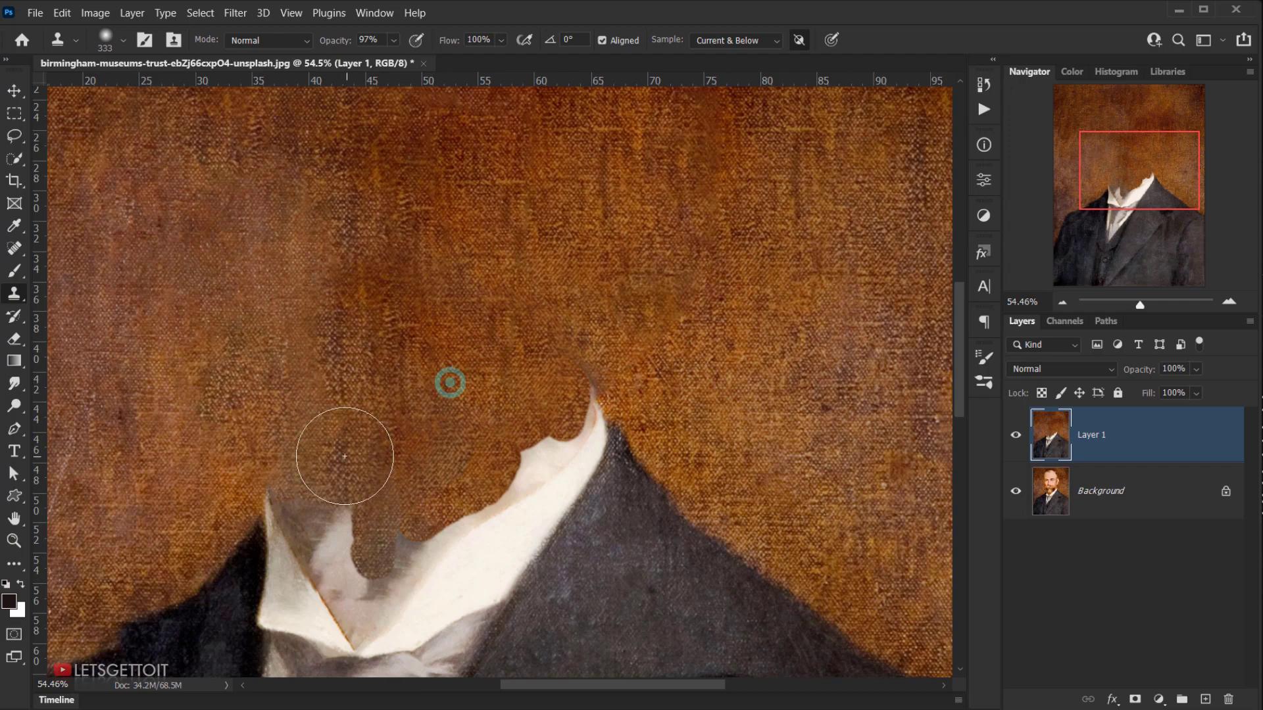
mouse_move(336, 442)
mouse_down()
mouse_move(338, 493)
mouse_move(375, 512)
mouse_move(493, 428)
mouse_up()
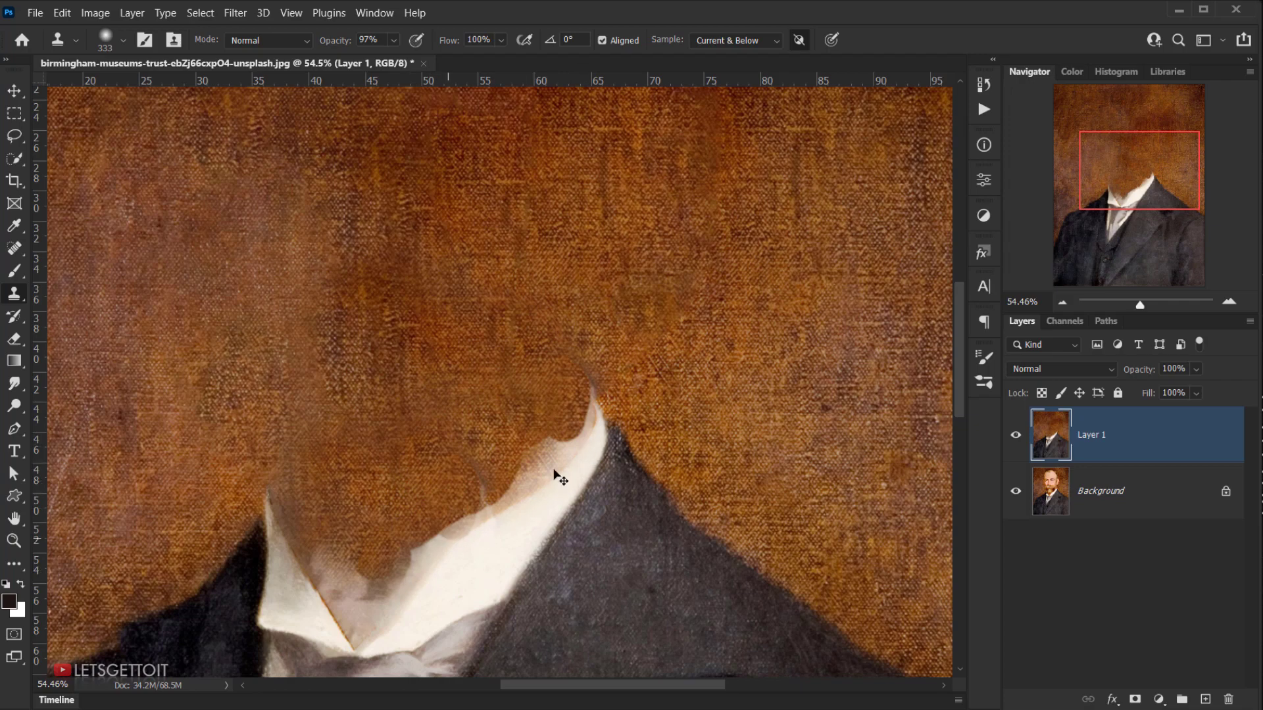
Reduce the Clone Stamp brush to 106 px and clone background over the dark smear at the right collar's upper tip.
mouse_move(491, 403)
mouse_down()
mouse_move(505, 405)
mouse_move(508, 530)
mouse_move(530, 634)
mouse_move(450, 301)
mouse_up()
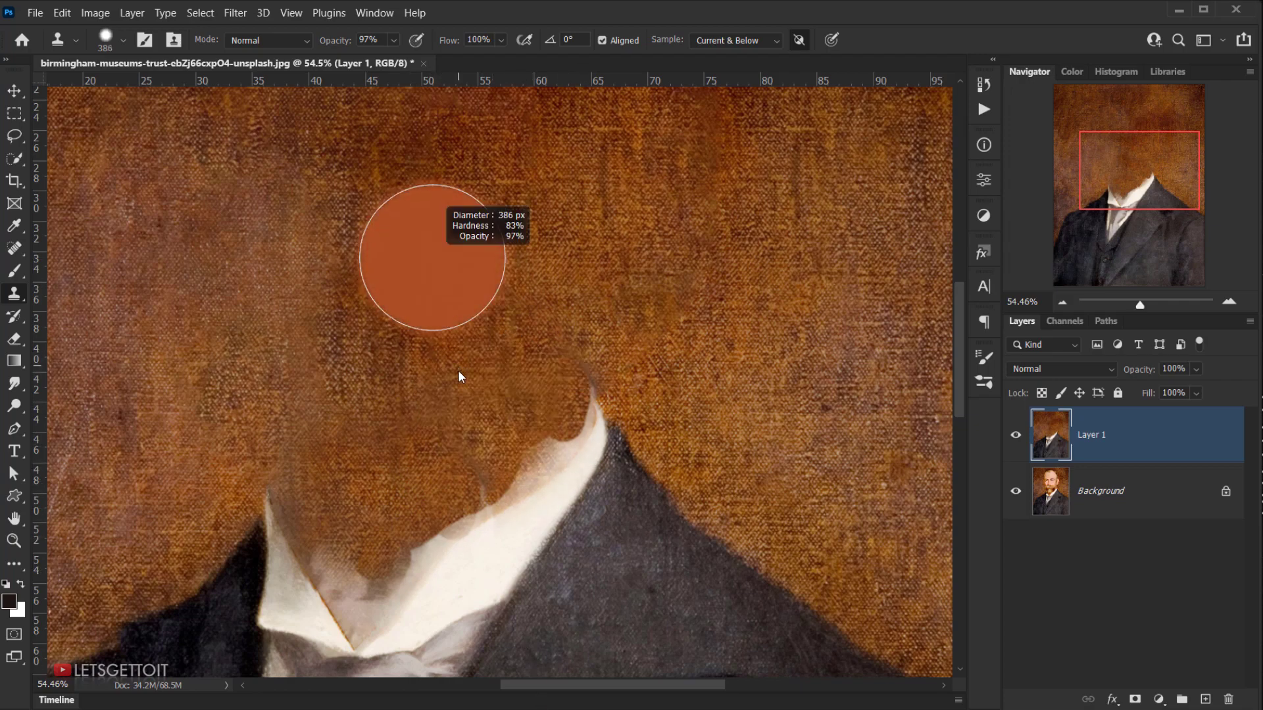
drag(480, 355, 445, 357)
scroll(547, 395, up, 4)
drag(526, 379, 476, 379)
drag(576, 385, 519, 298)
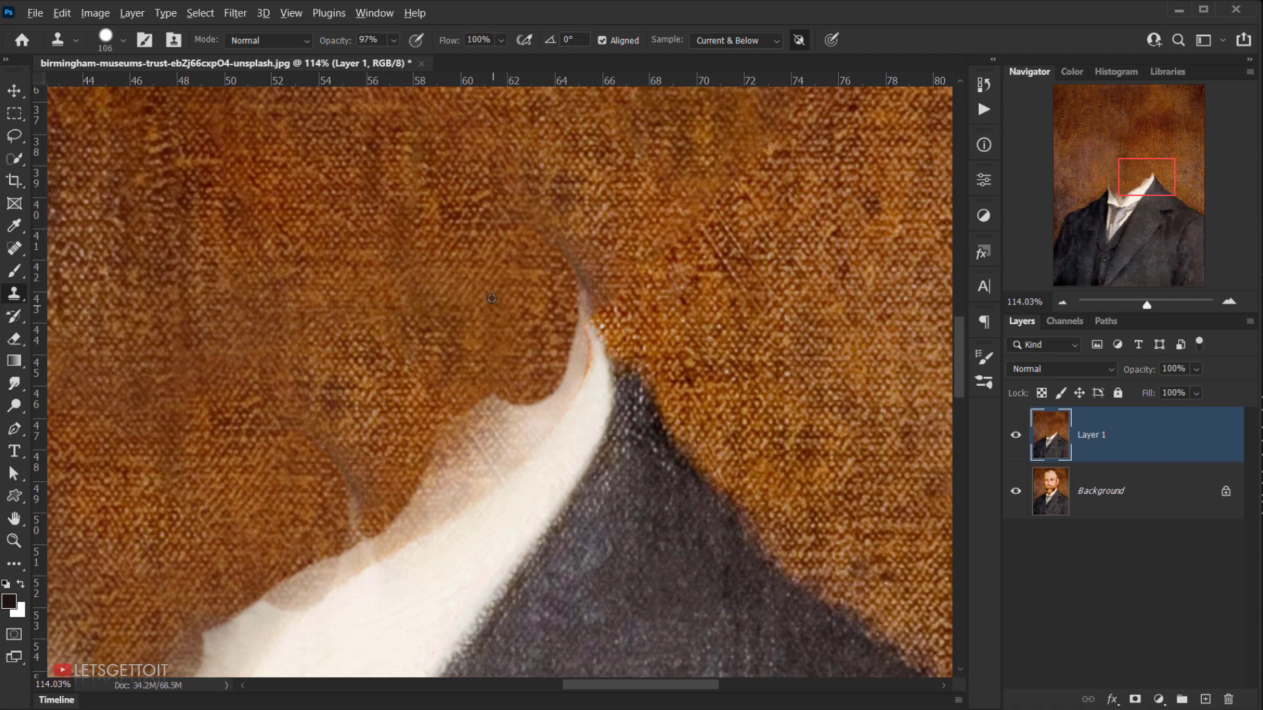
alt+click(477, 285)
click(558, 255)
drag(562, 294, 542, 322)
key(ctrl+z)
alt+click(480, 300)
drag(567, 248, 559, 294)
Clone background texture along the right collar's inner edge with a smaller brush to restore a clean collar outline.
drag(496, 349, 475, 349)
alt+click(526, 326)
mouse_move(558, 342)
mouse_down()
mouse_move(570, 341)
mouse_move(567, 371)
mouse_move(551, 397)
mouse_move(482, 458)
mouse_move(507, 447)
mouse_move(527, 424)
mouse_move(451, 451)
mouse_move(460, 483)
mouse_move(484, 453)
mouse_move(373, 533)
mouse_up()
alt+click(505, 341)
alt+click(500, 394)
Clone background over the remaining fill remnants in the neck opening, down to the point where the collar sides meet.
mouse_move(349, 457)
mouse_down()
mouse_move(378, 358)
mouse_move(440, 242)
mouse_up()
mouse_move(422, 324)
mouse_down()
mouse_move(302, 442)
mouse_move(365, 369)
mouse_up()
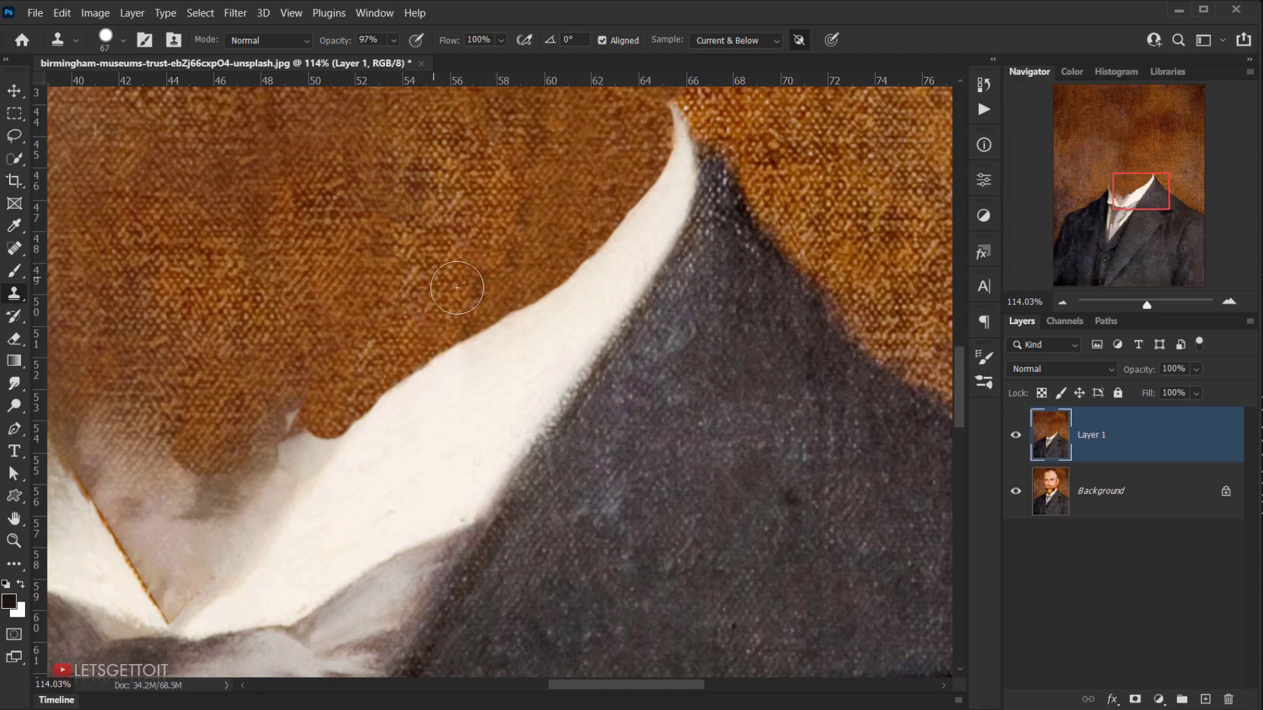
drag(319, 422, 420, 329)
alt+click(398, 329)
mouse_move(391, 358)
mouse_down()
mouse_move(369, 364)
mouse_move(412, 316)
mouse_move(341, 431)
mouse_move(318, 415)
mouse_move(295, 449)
mouse_up()
mouse_move(128, 197)
mouse_down()
mouse_move(169, 301)
mouse_move(329, 437)
mouse_move(282, 520)
mouse_move(292, 516)
mouse_up()
Examine the cloned background and collar edges of the headless portrait, both as a whole and close up.
scroll(397, 276, down, 3)
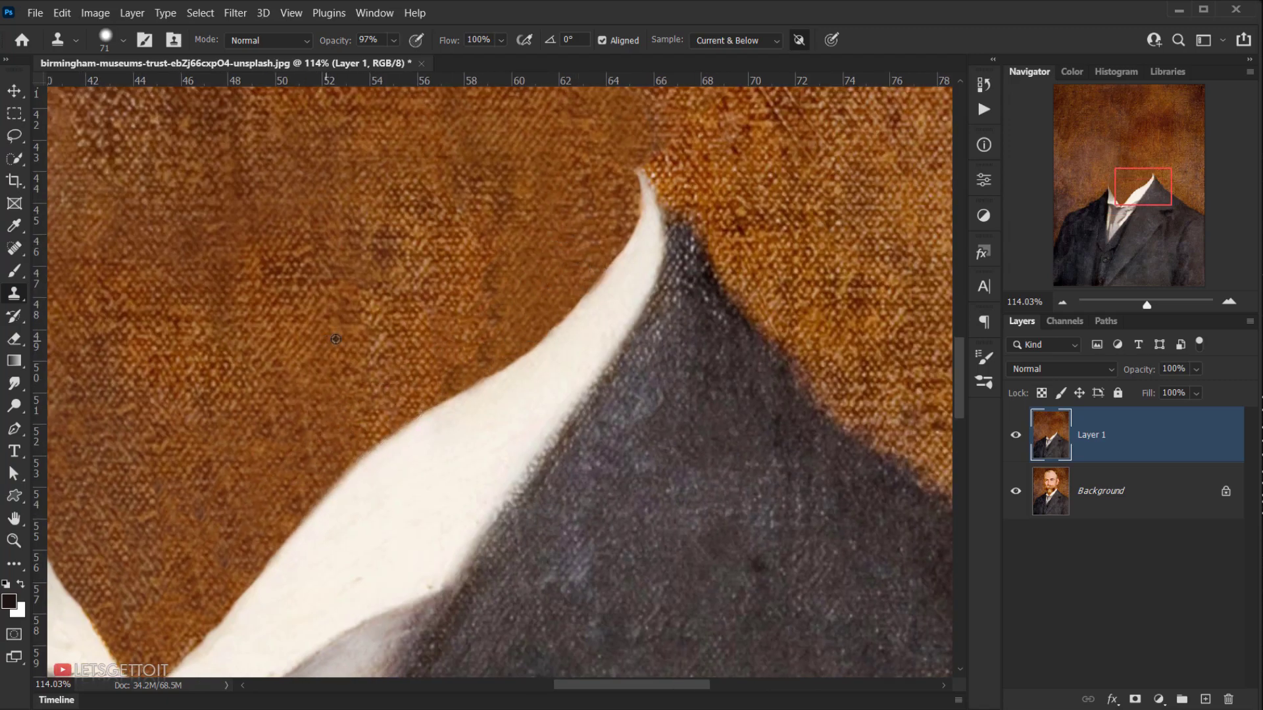
scroll(356, 346, down, 1)
drag(276, 403, 329, 422)
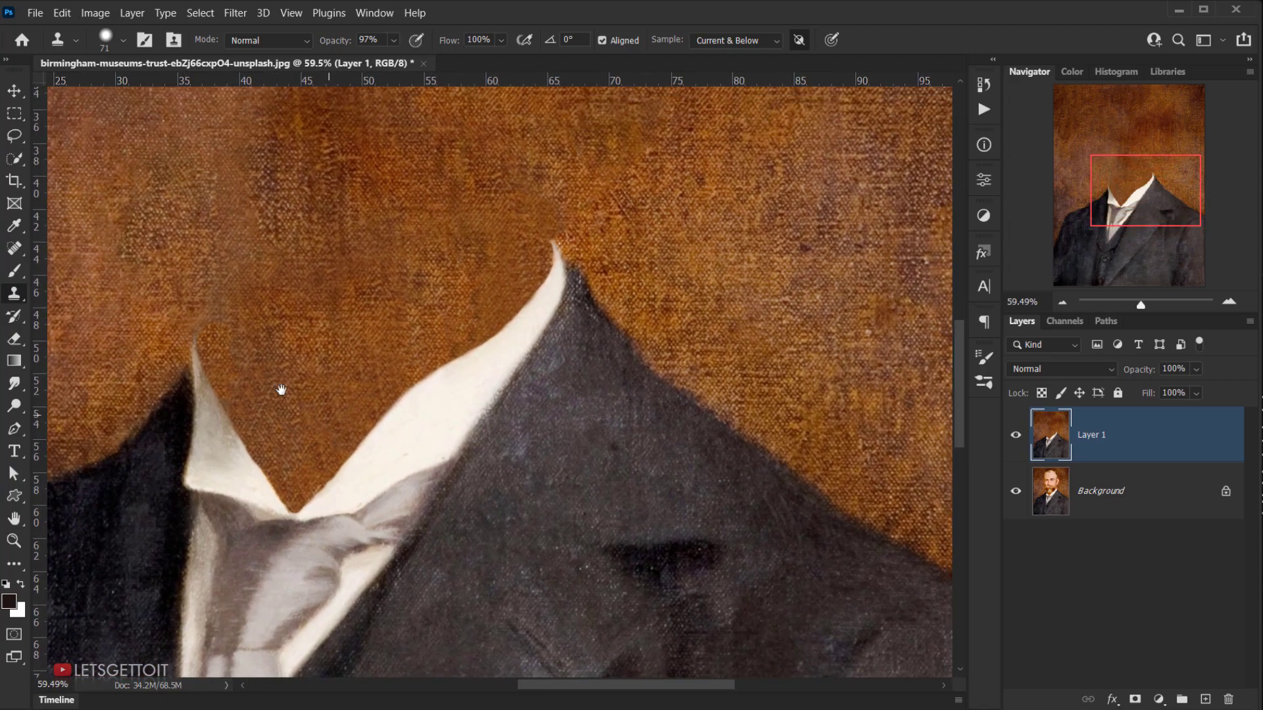
drag(345, 367, 395, 352)
scroll(487, 259, down, 1)
scroll(492, 257, down, 3)
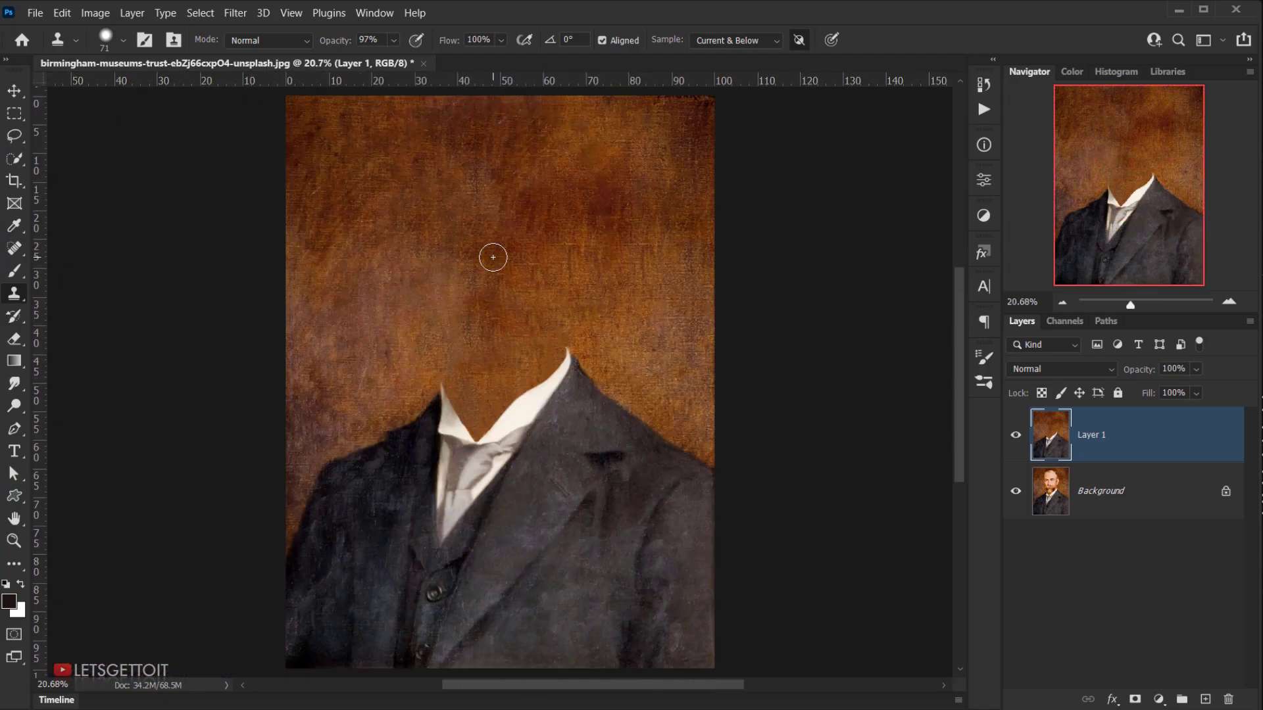
scroll(564, 389, up, 4)
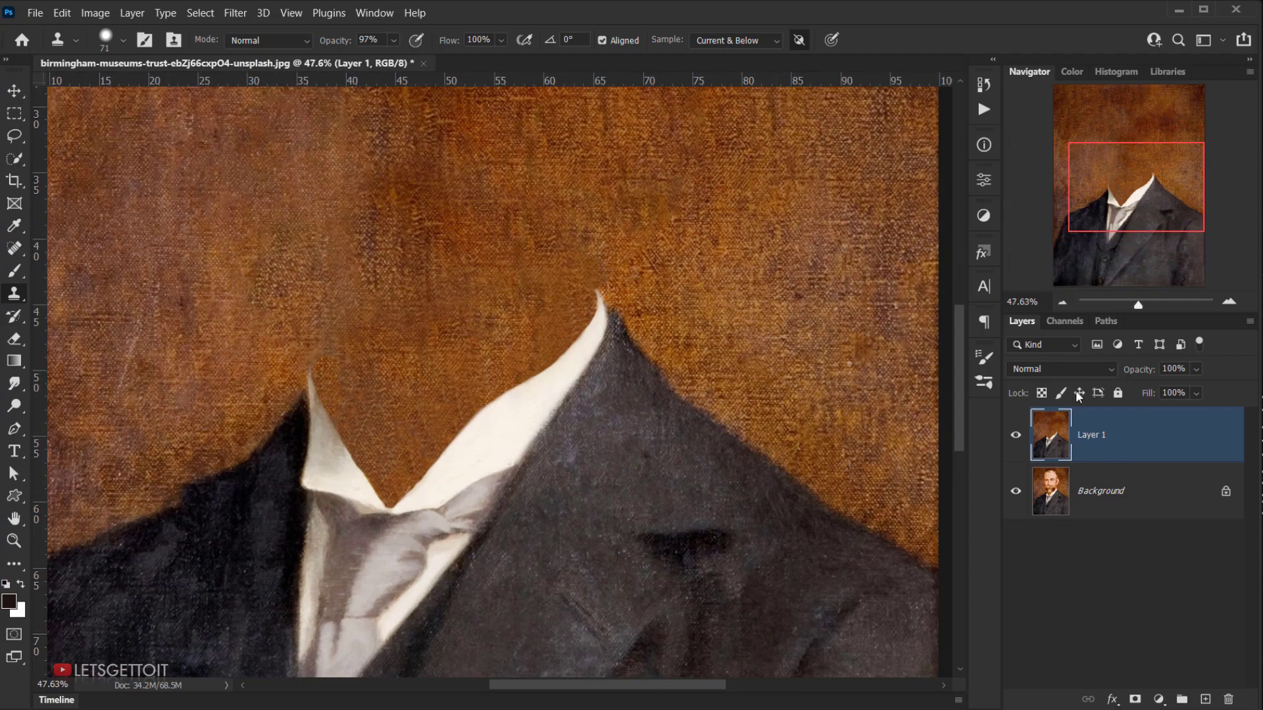
scroll(561, 291, down, 4)
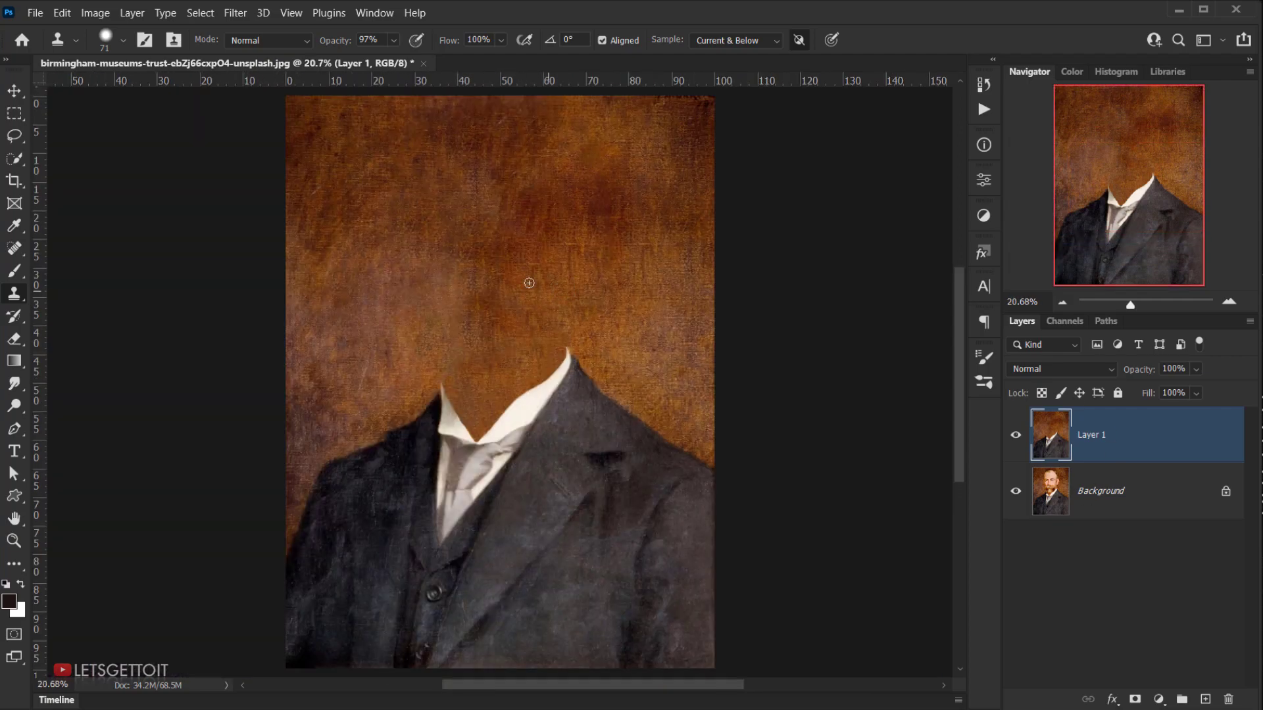
scroll(516, 410, up, 3)
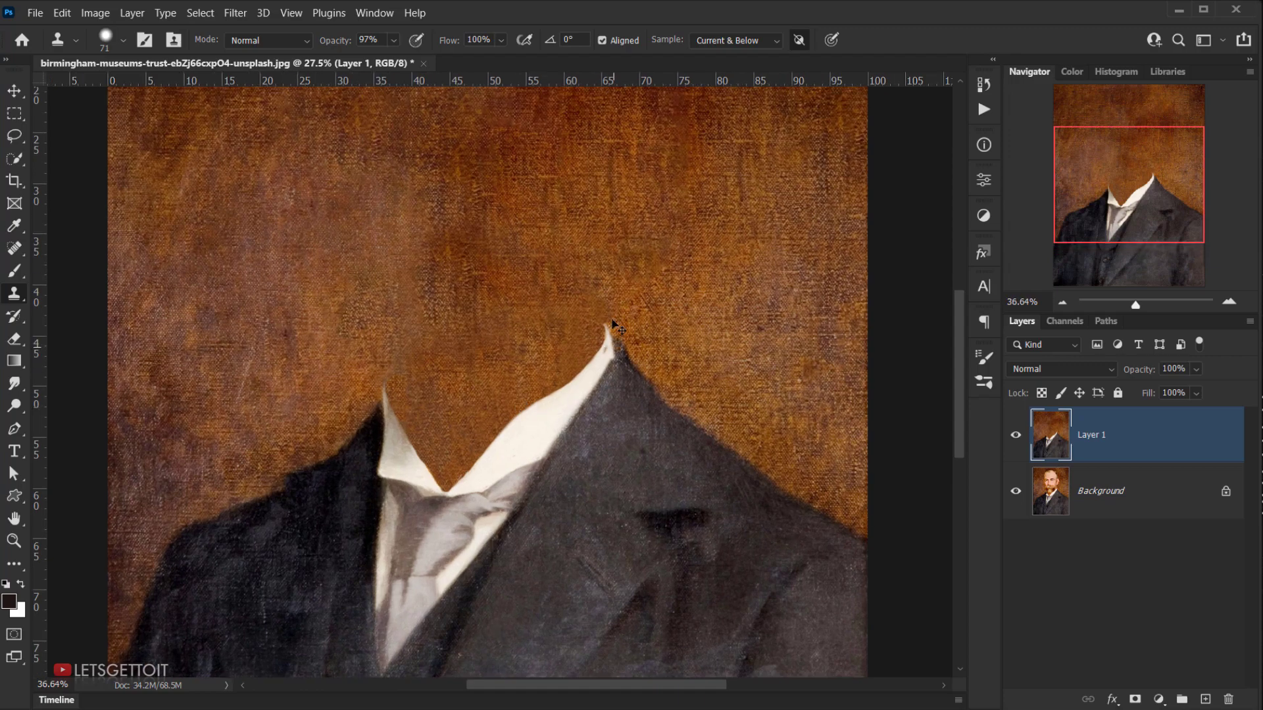
Adjust the Clone Stamp brush size and clone a patch of background just above the left collar's upper tip.
drag(446, 335, 484, 333)
alt+click(465, 340)
click(414, 341)
scroll(484, 334, down, 3)
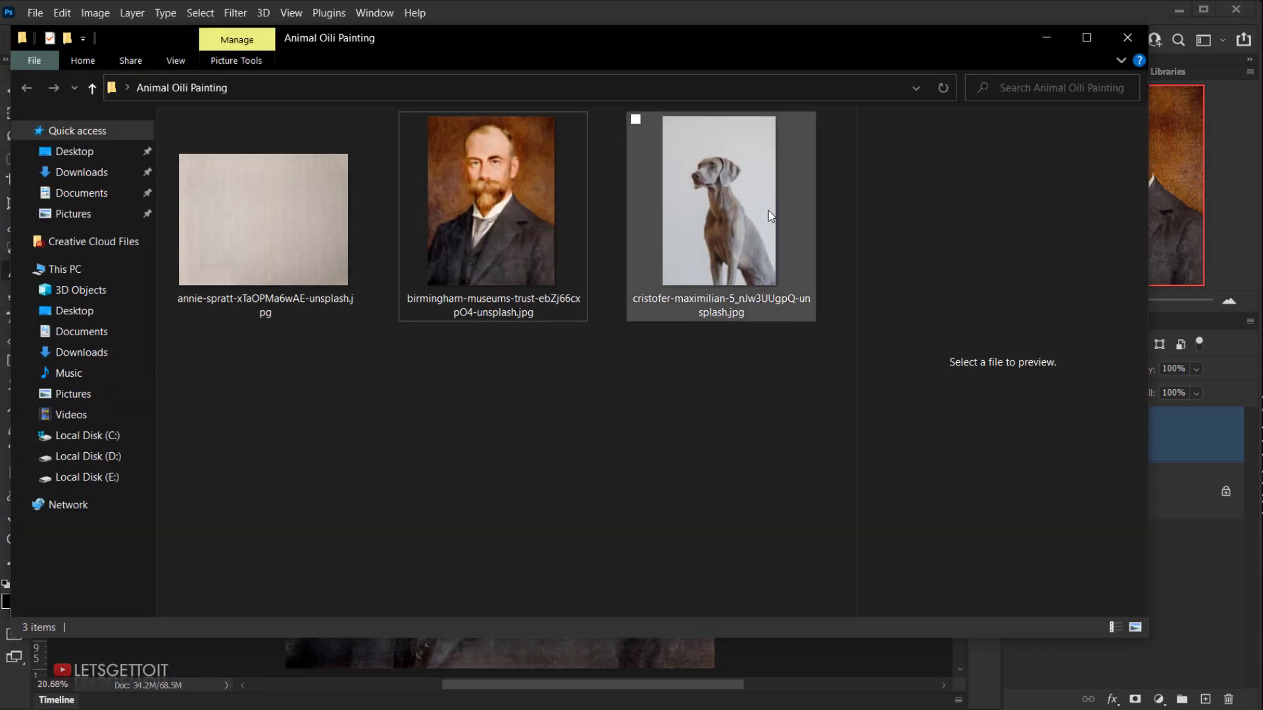
Open the dog photo cristofer-maximilian-5_nJw3UUgpQ-unsplash.jpg from the Animal Oili Painting folder and select a rectangle around its head and neck.
click(753, 215)
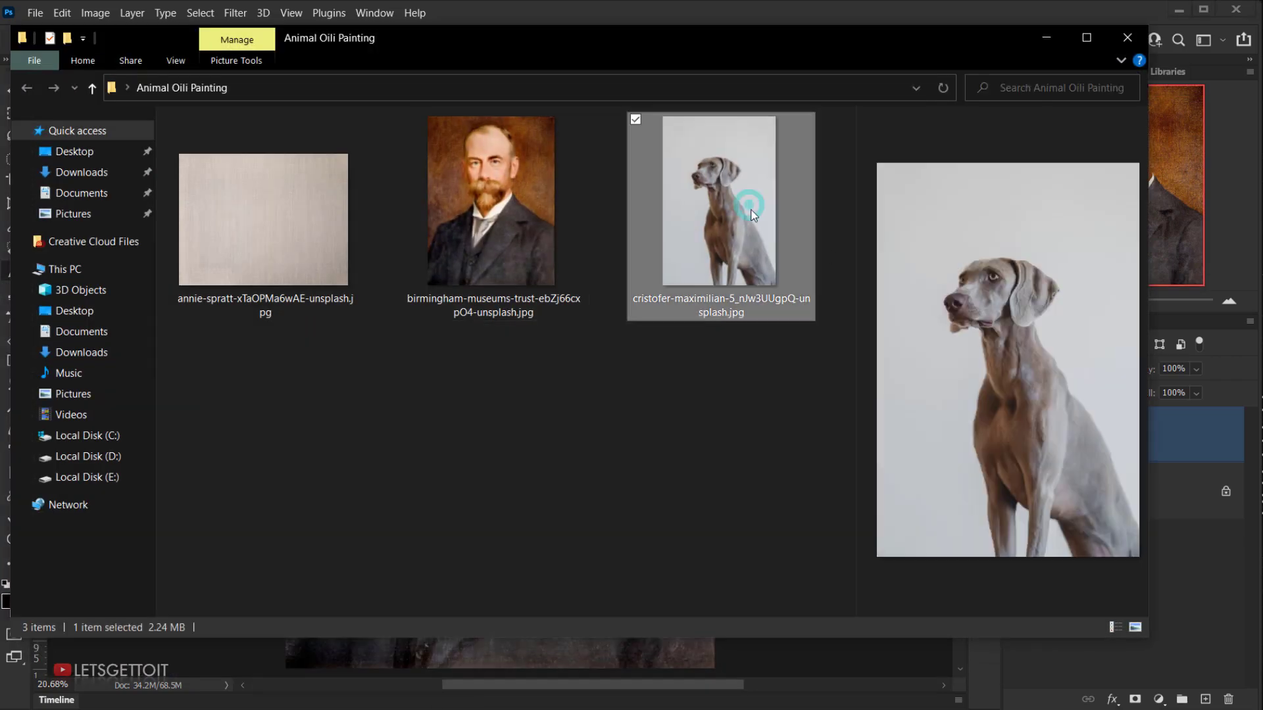
drag(743, 236, 12, 684)
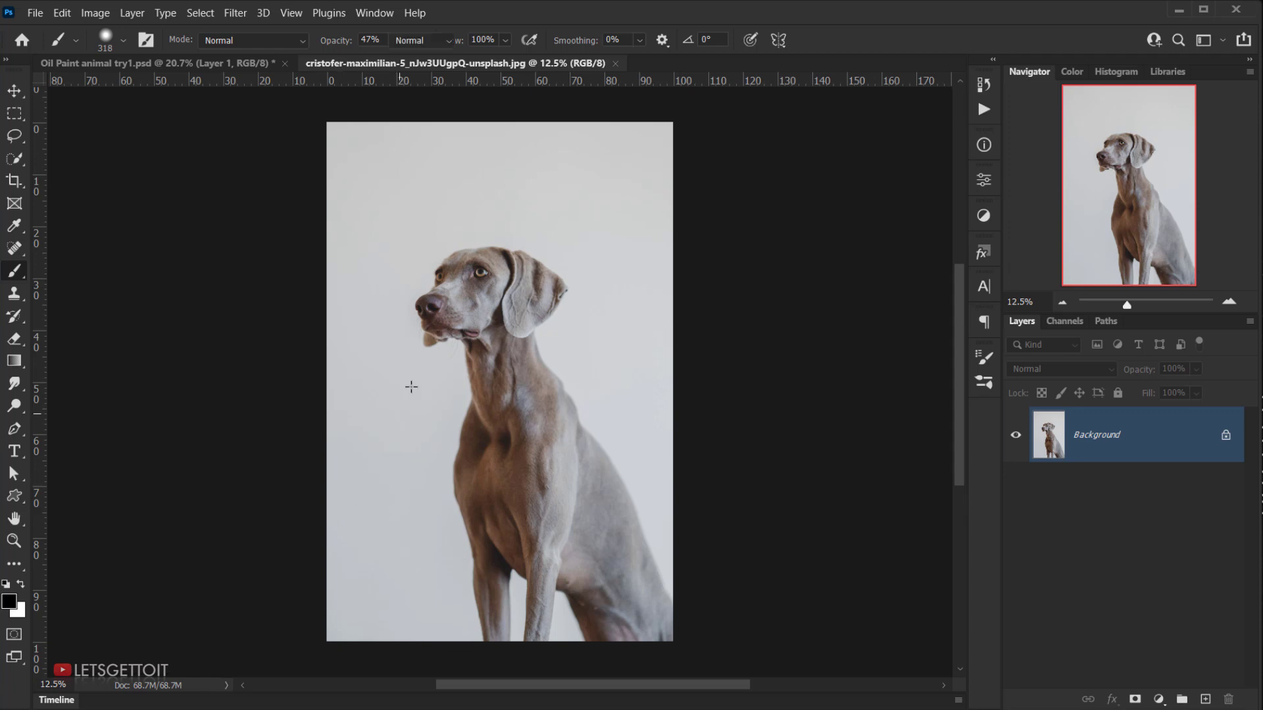
key(m)
drag(385, 227, 593, 409)
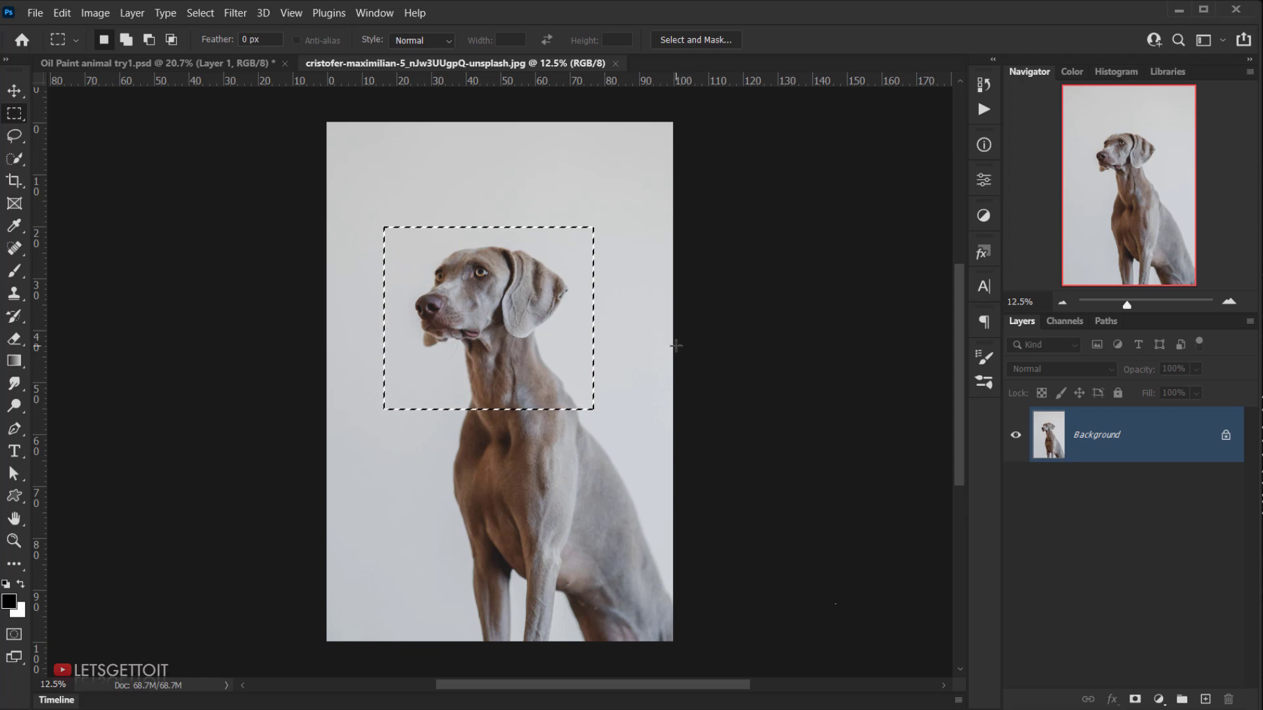
Close the dog photo, paste the copied head into the portrait document as a new layer and name the layer Dog.
click(615, 62)
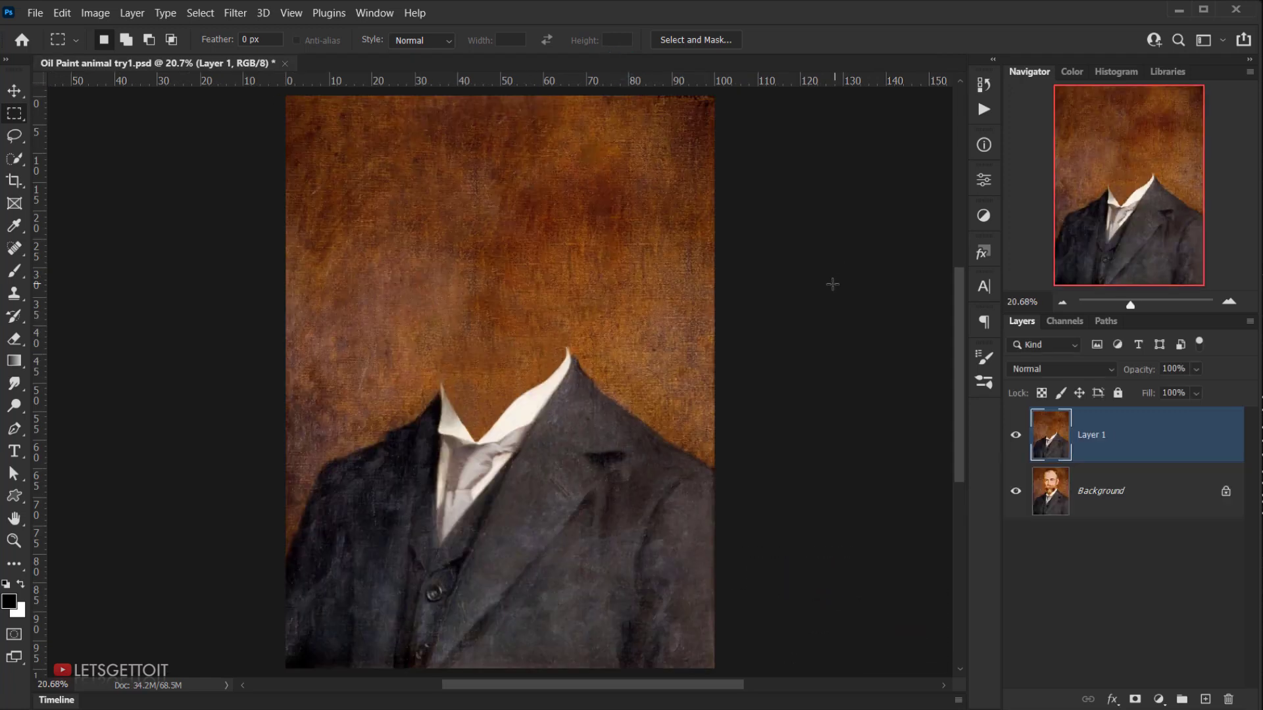
key(ctrl+v)
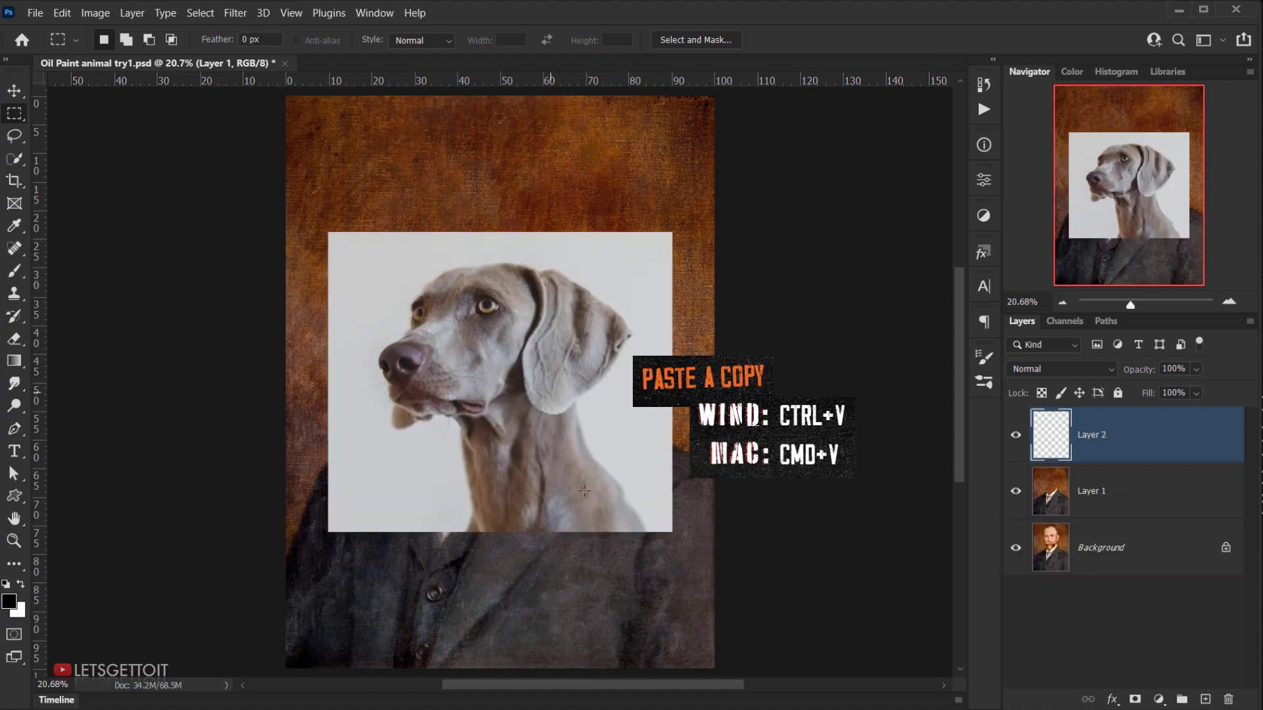
key(v)
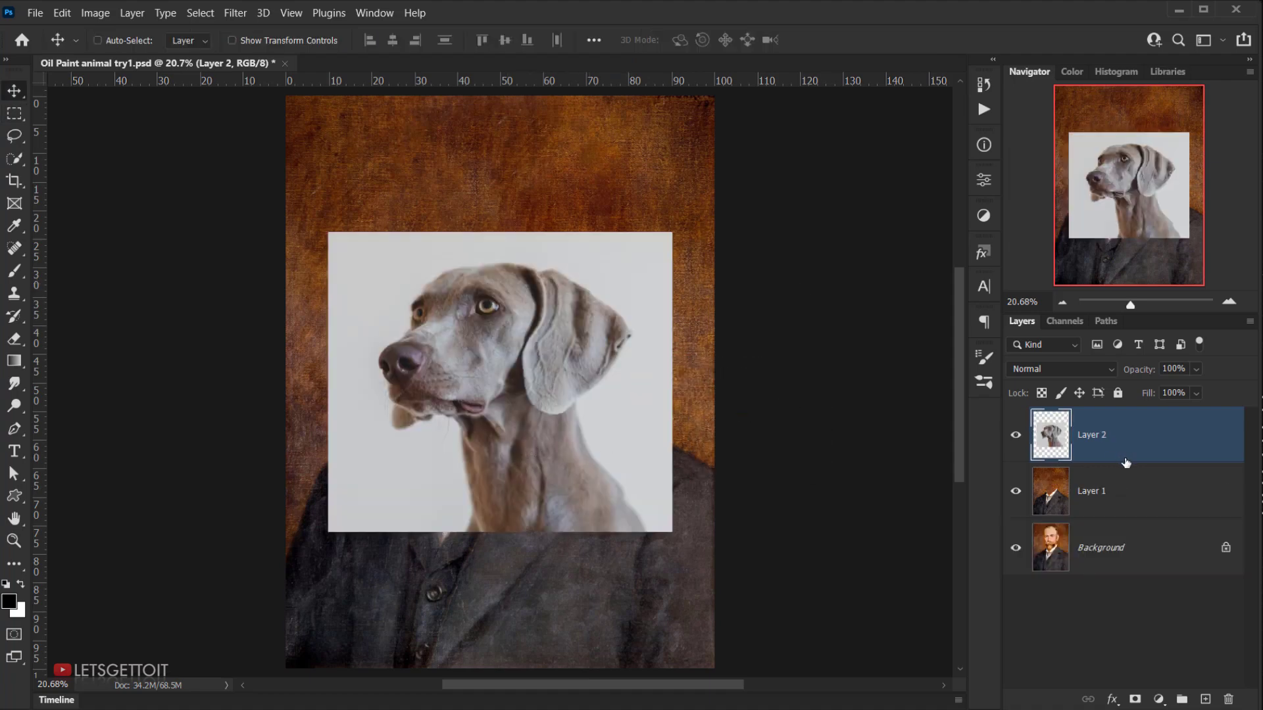
double_click(1100, 436)
text(Dog)
key(Return)
Convert the Dog layer to a smart object and open its contents for editing.
right_click(1113, 434)
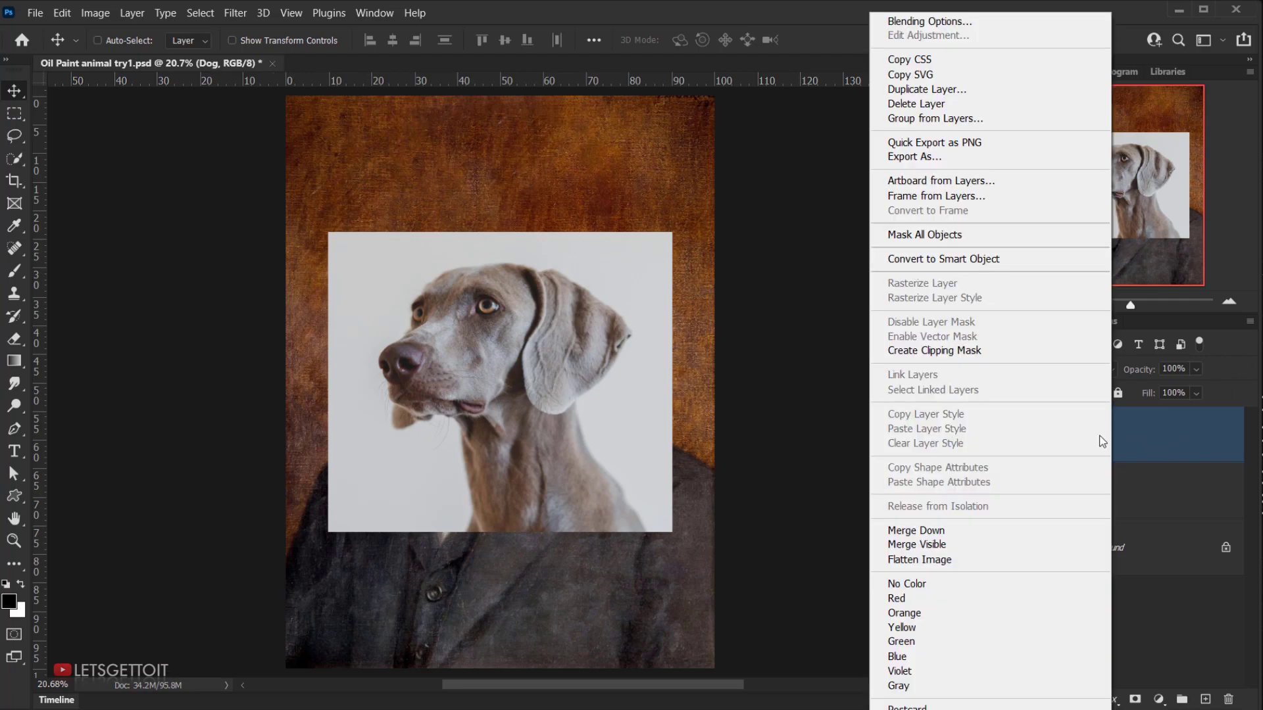
click(925, 261)
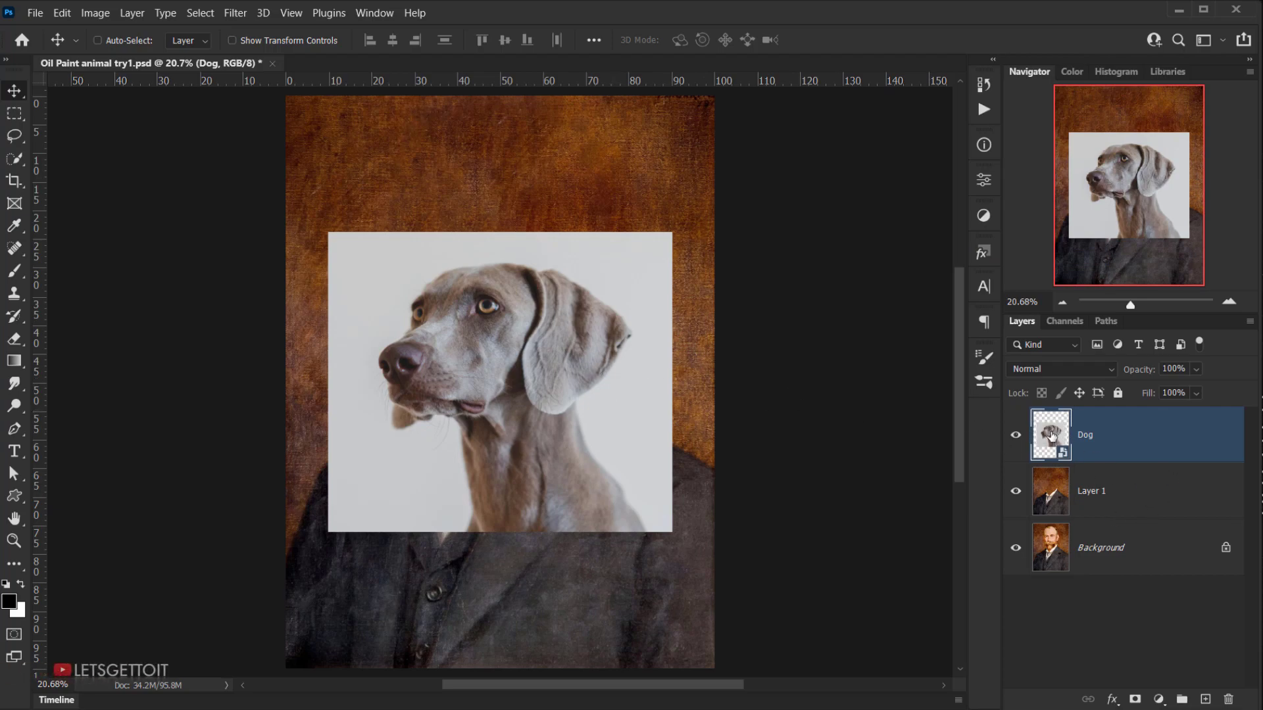
double_click(1056, 433)
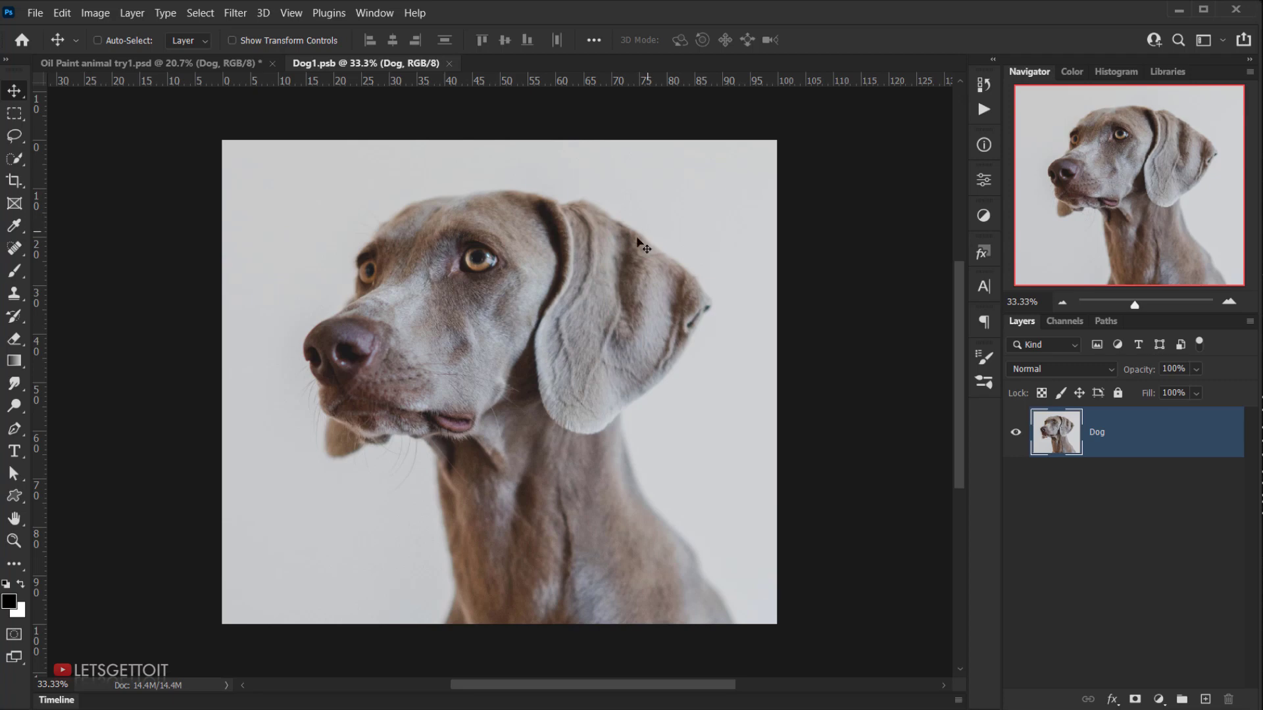
Cut the dog out of its grey background with Select Subject and a layer mask, and save and close the smart object.
click(200, 13)
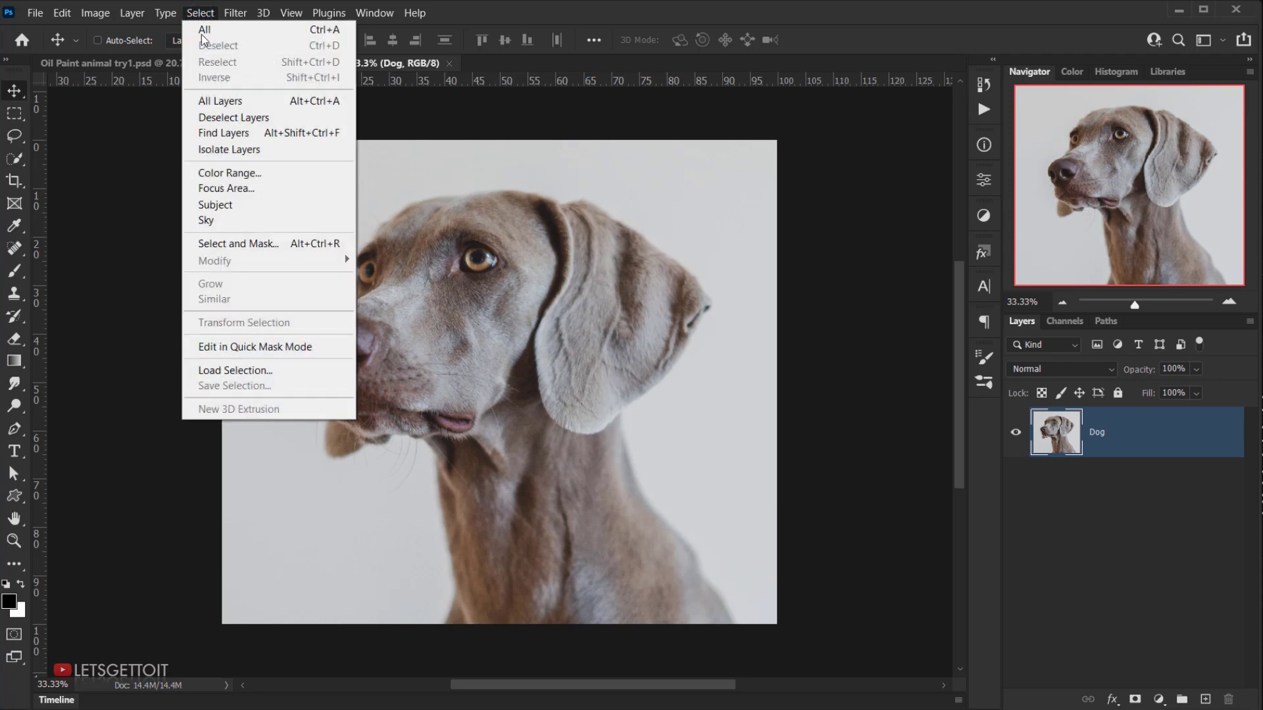
click(215, 205)
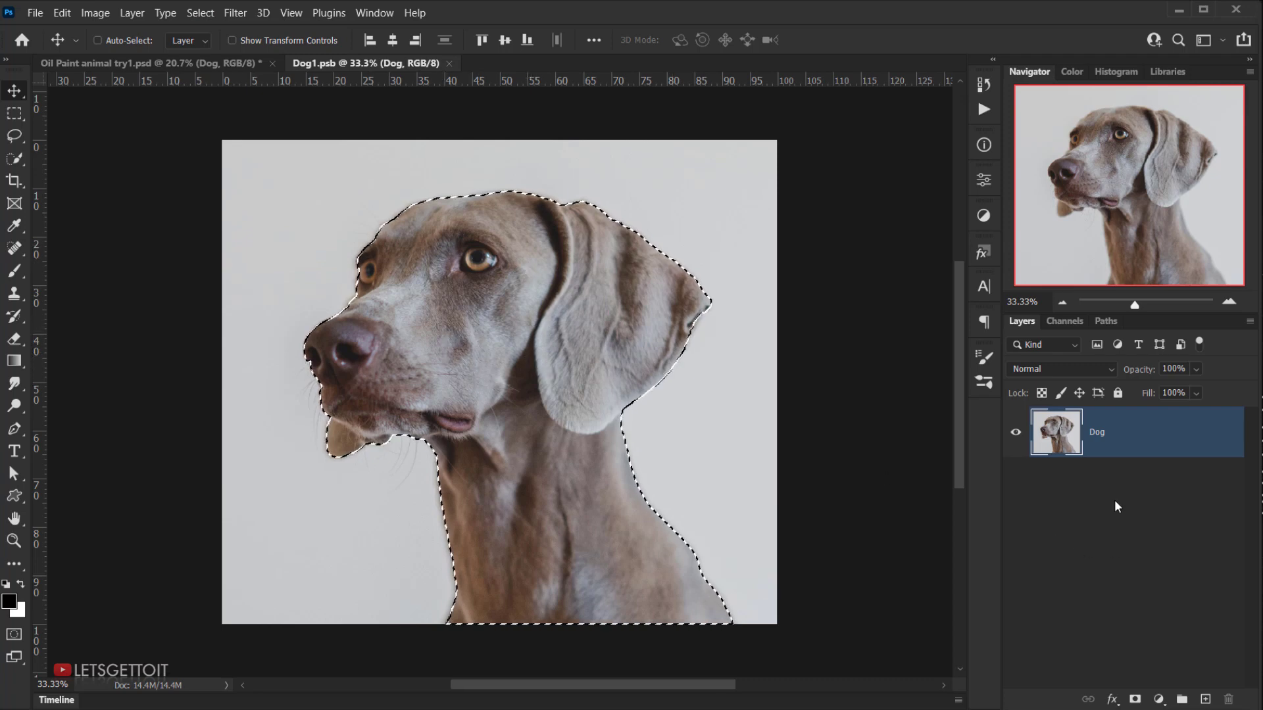
click(1135, 699)
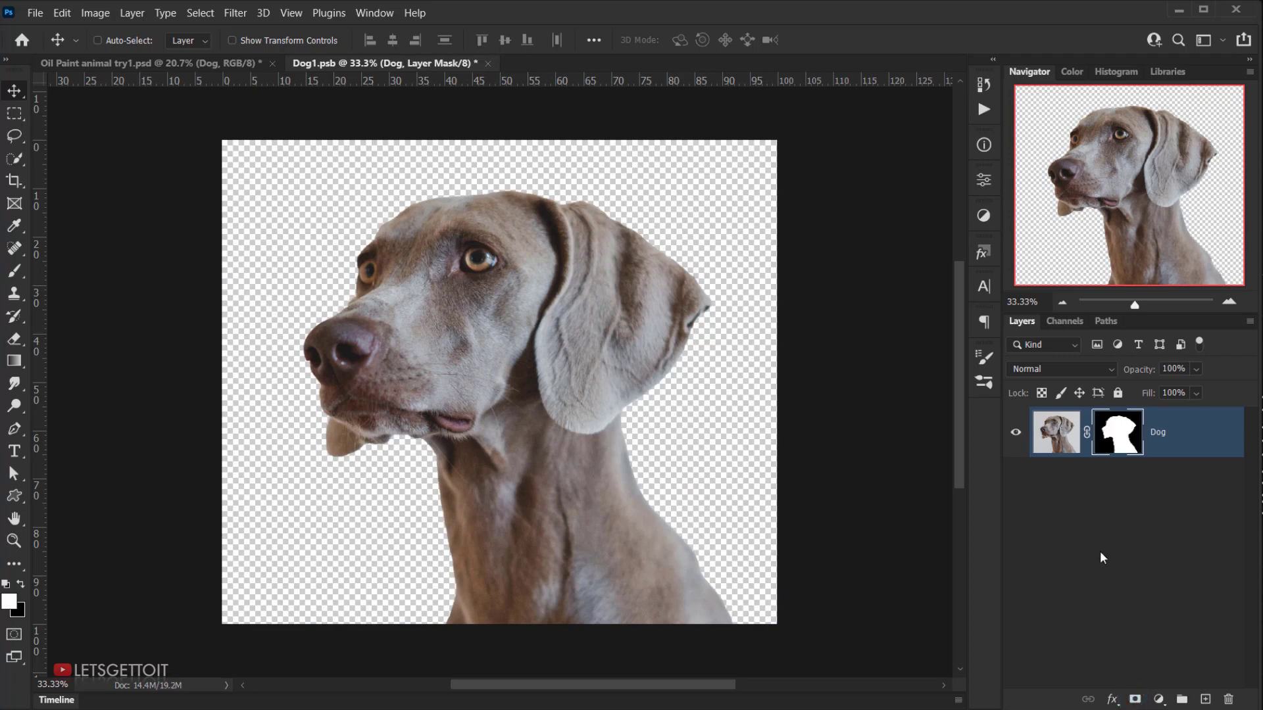
click(488, 64)
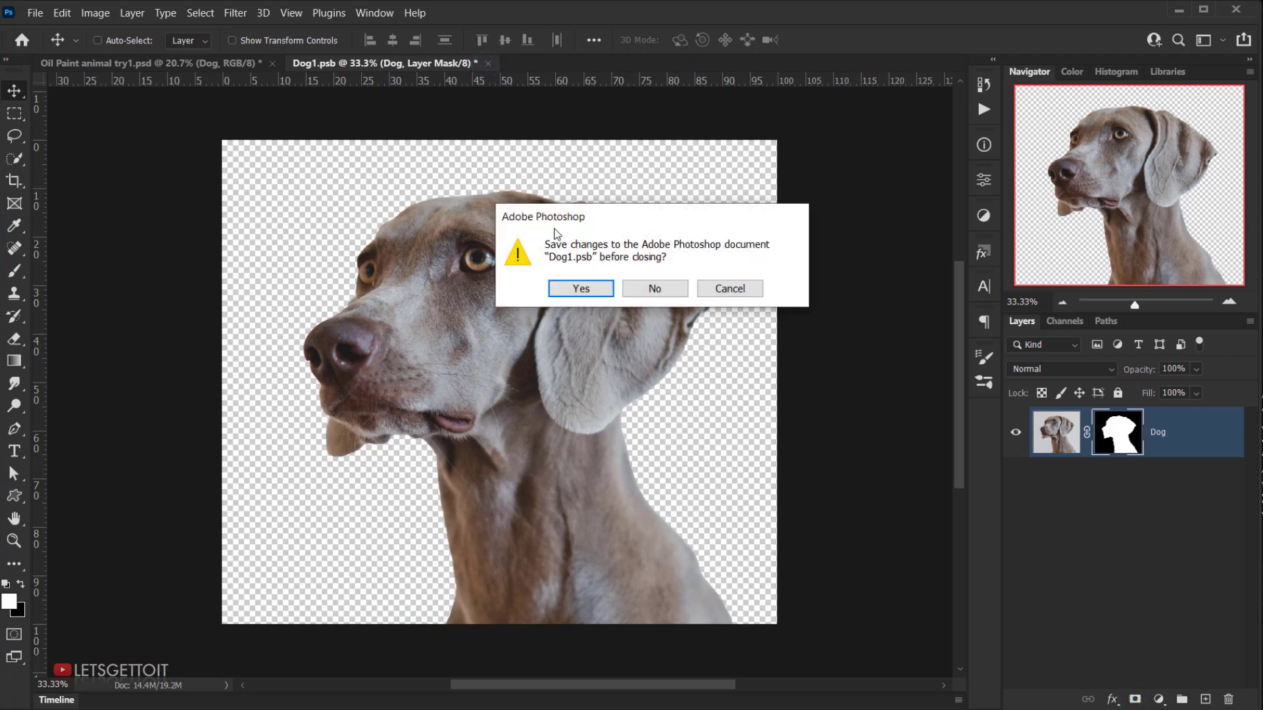
click(579, 292)
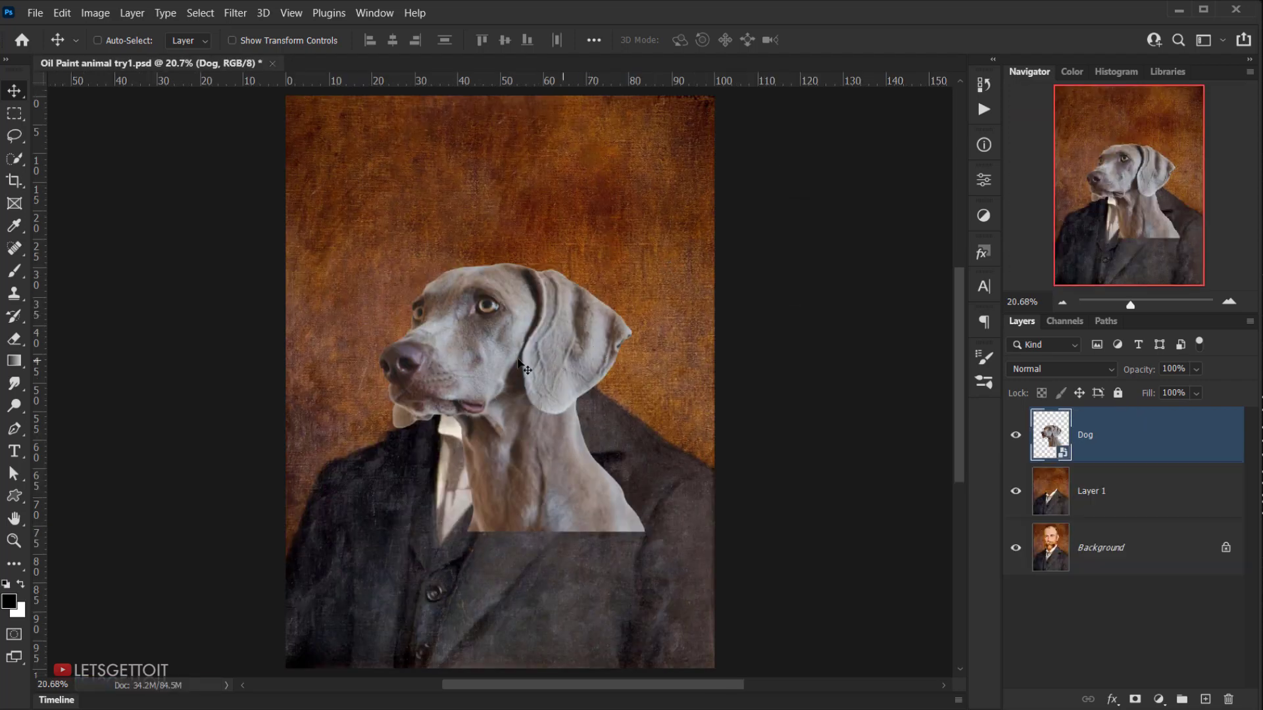
Move the dog's head up over the collar and rotate it about 4.4° with Free Transform.
drag(534, 475, 523, 451)
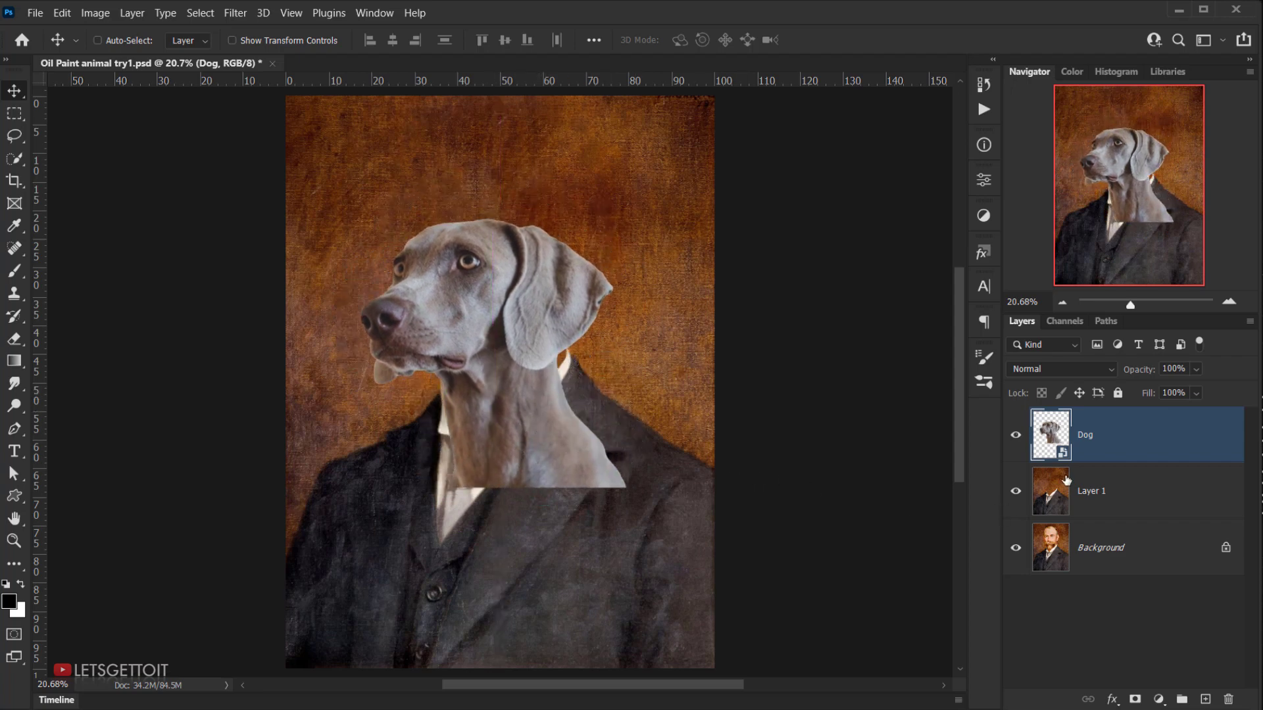
key(ctrl+t)
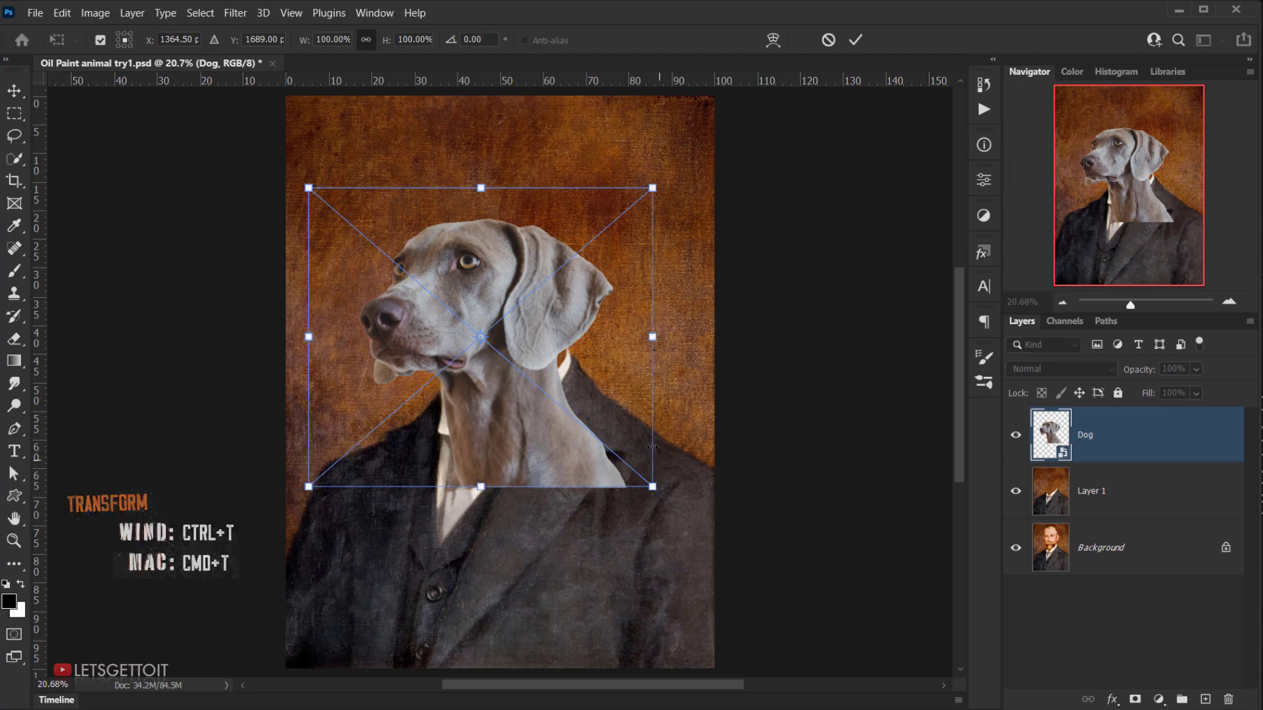
drag(684, 500, 669, 507)
drag(527, 454, 492, 428)
scroll(433, 386, up, 6)
scroll(492, 428, down, 4)
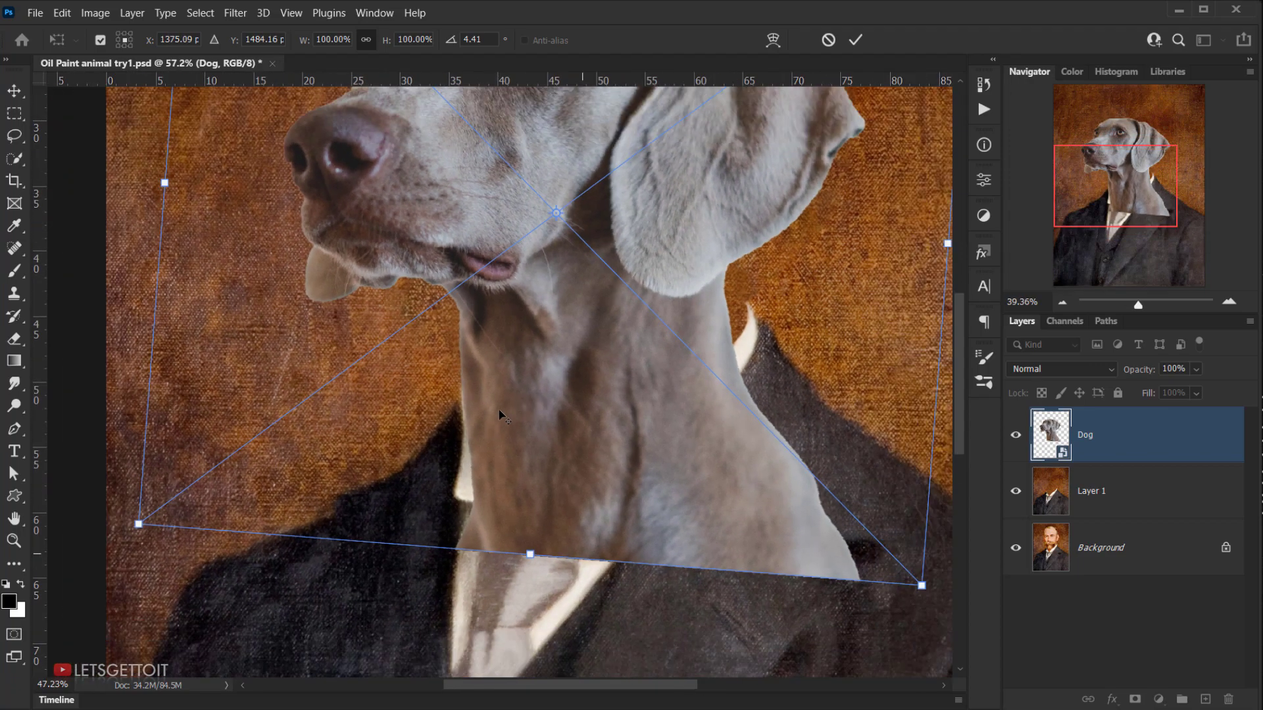
drag(627, 330, 614, 391)
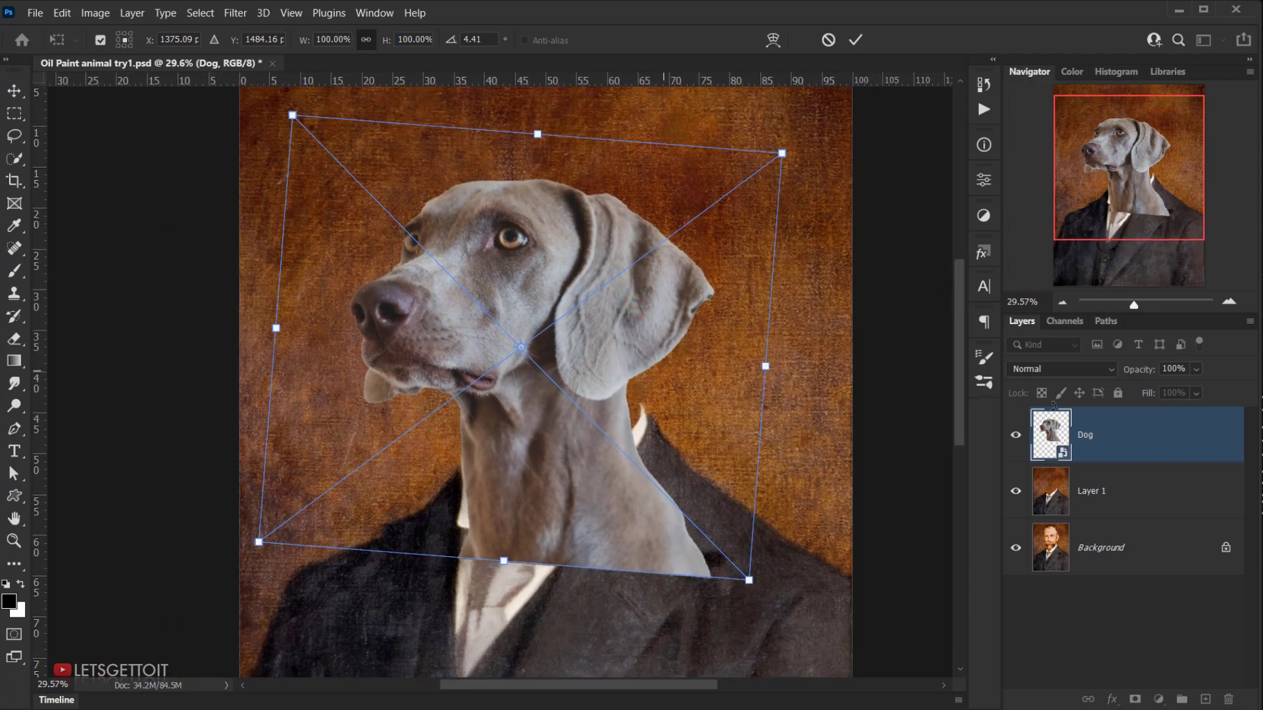
Lower the Dog layer's opacity to 66%, scale the head to about 106% and align the neck with the collar edges.
drag(1189, 394, 1185, 394)
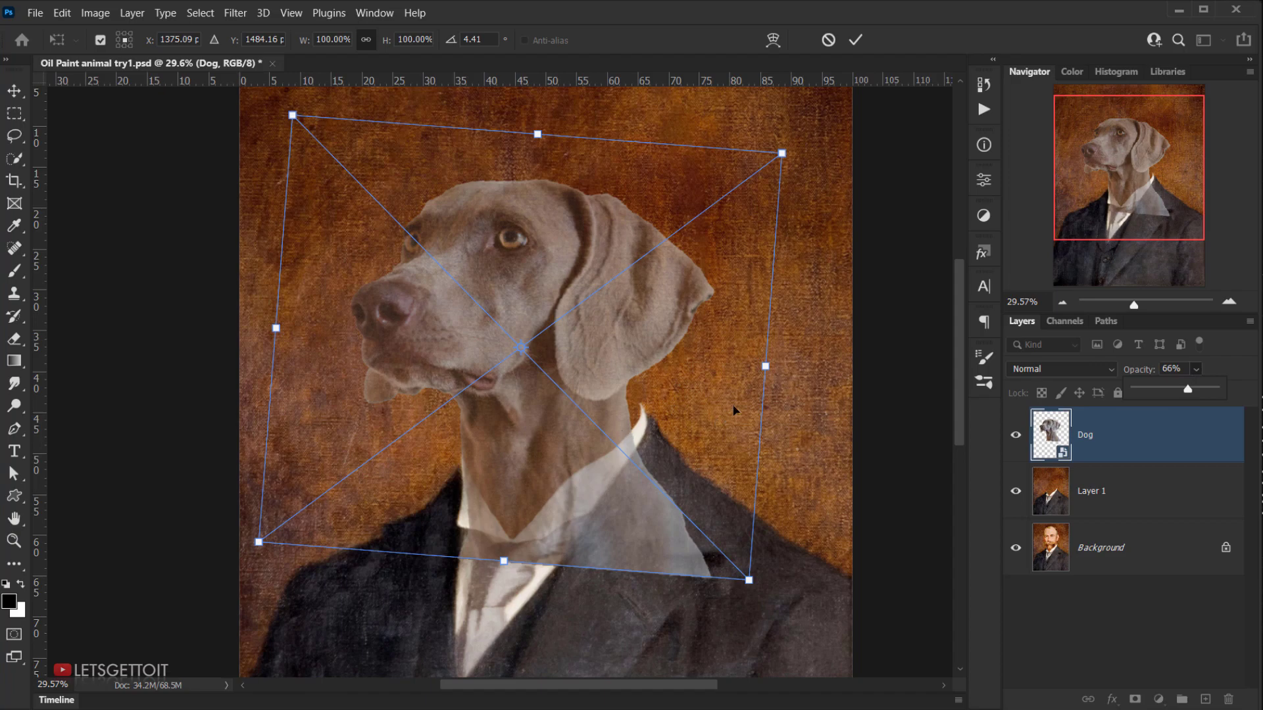
drag(765, 366, 783, 368)
drag(505, 532, 498, 520)
drag(780, 358, 783, 357)
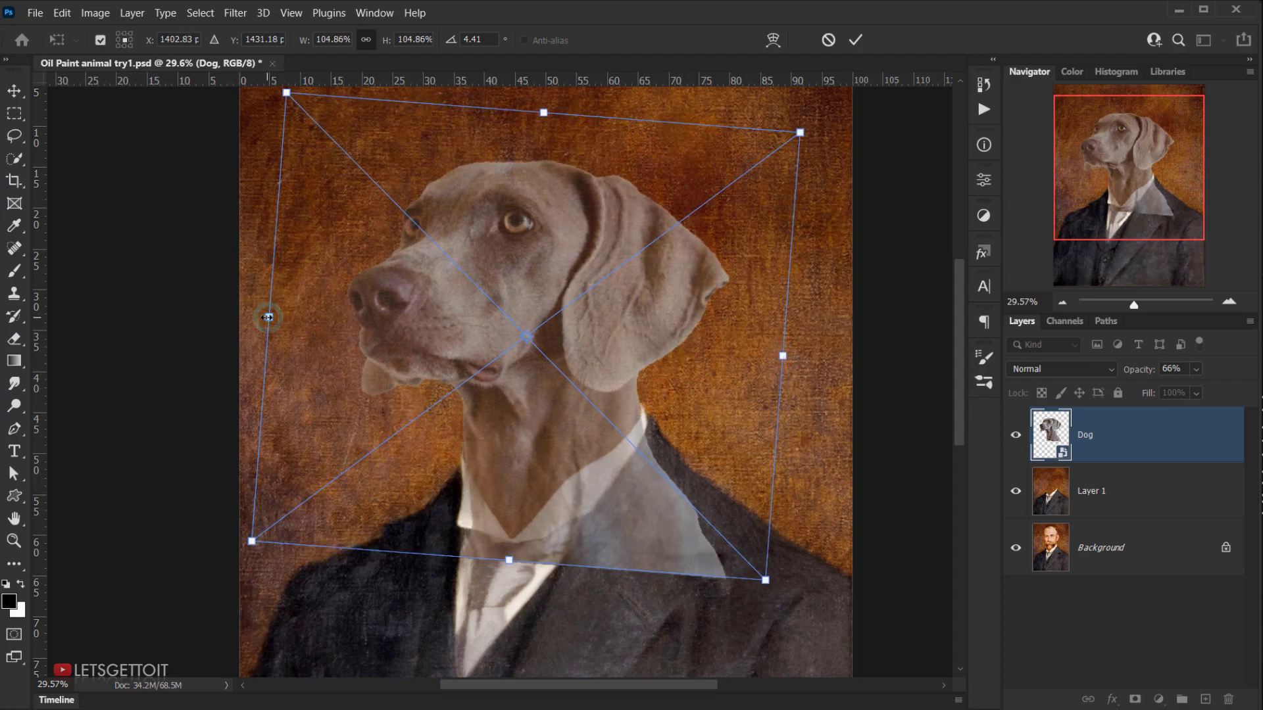
drag(269, 317, 266, 316)
drag(513, 468, 513, 463)
scroll(558, 464, up, 4)
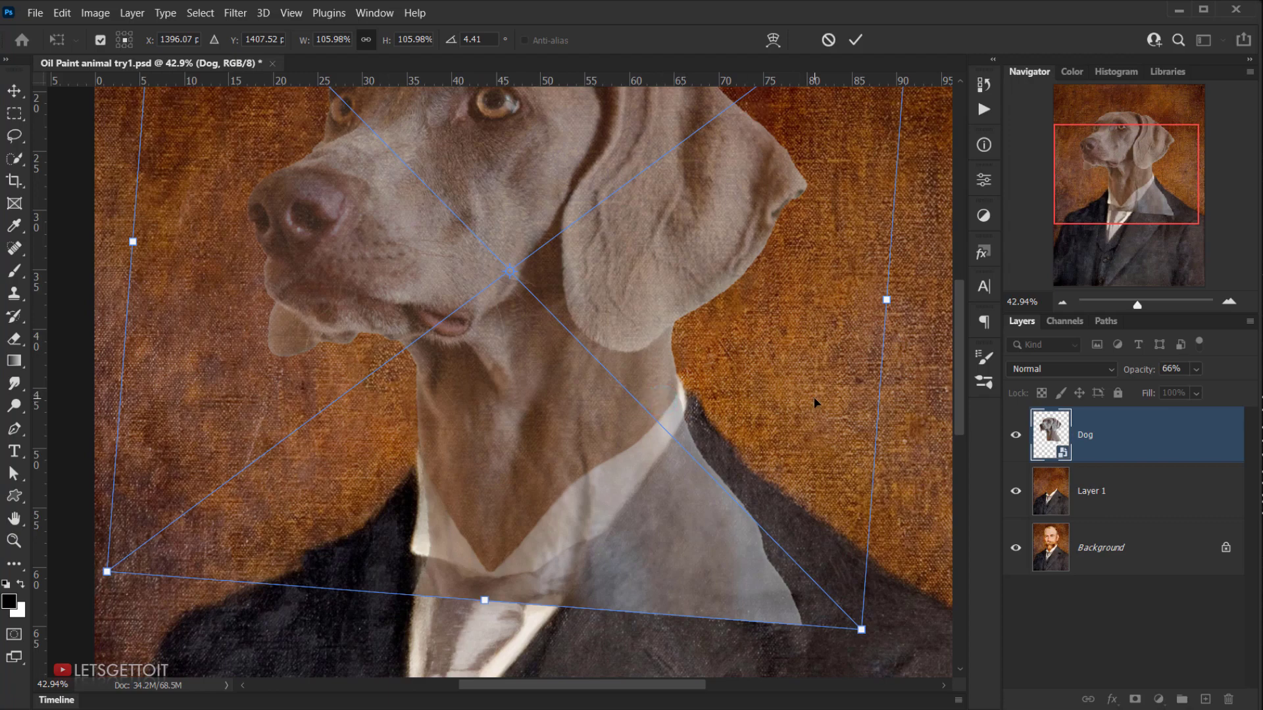
key(Left)
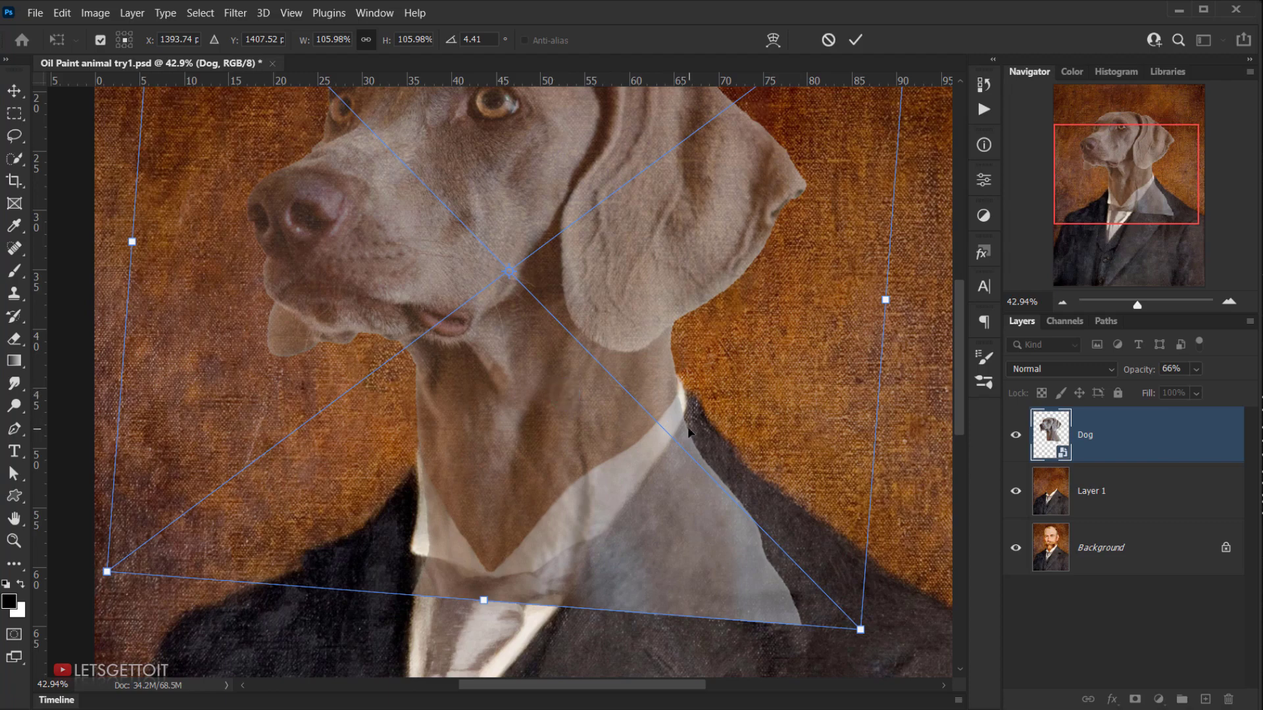
key(Return)
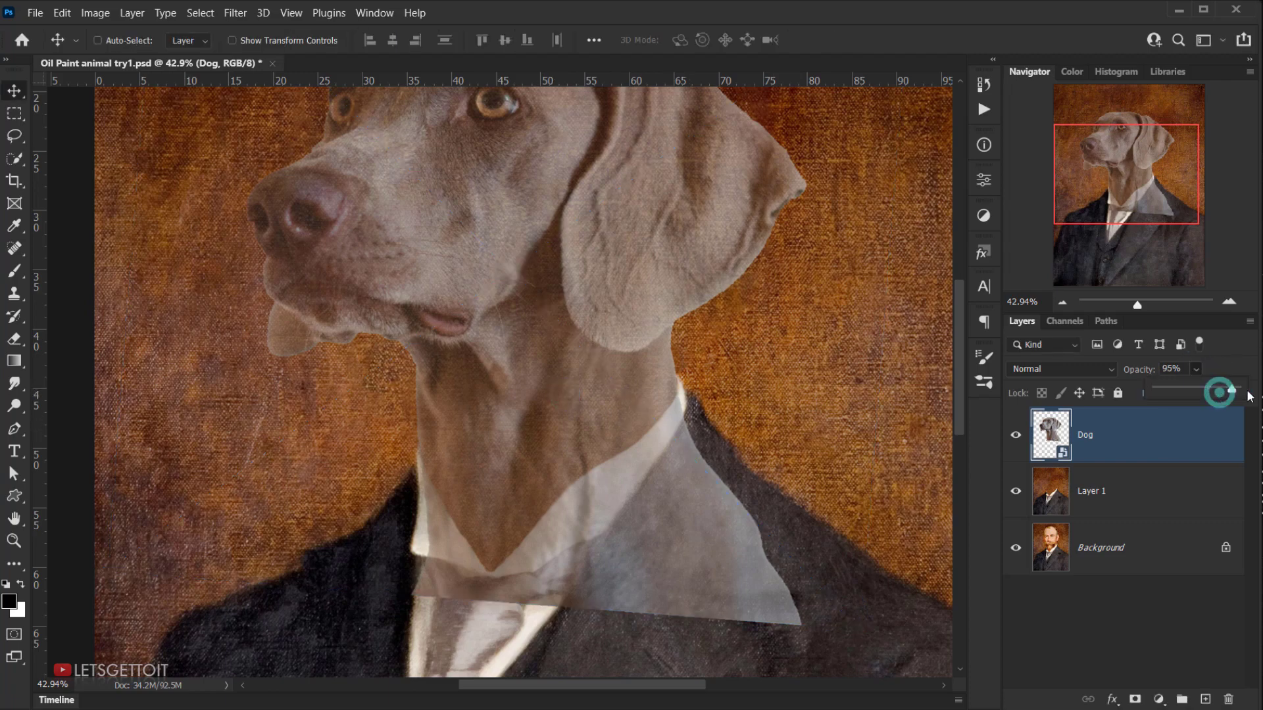
Compare the dog's placement at 66% and full opacity, and leave the Dog layer at 100% opacity.
drag(1249, 395, 1249, 395)
key(ctrl)
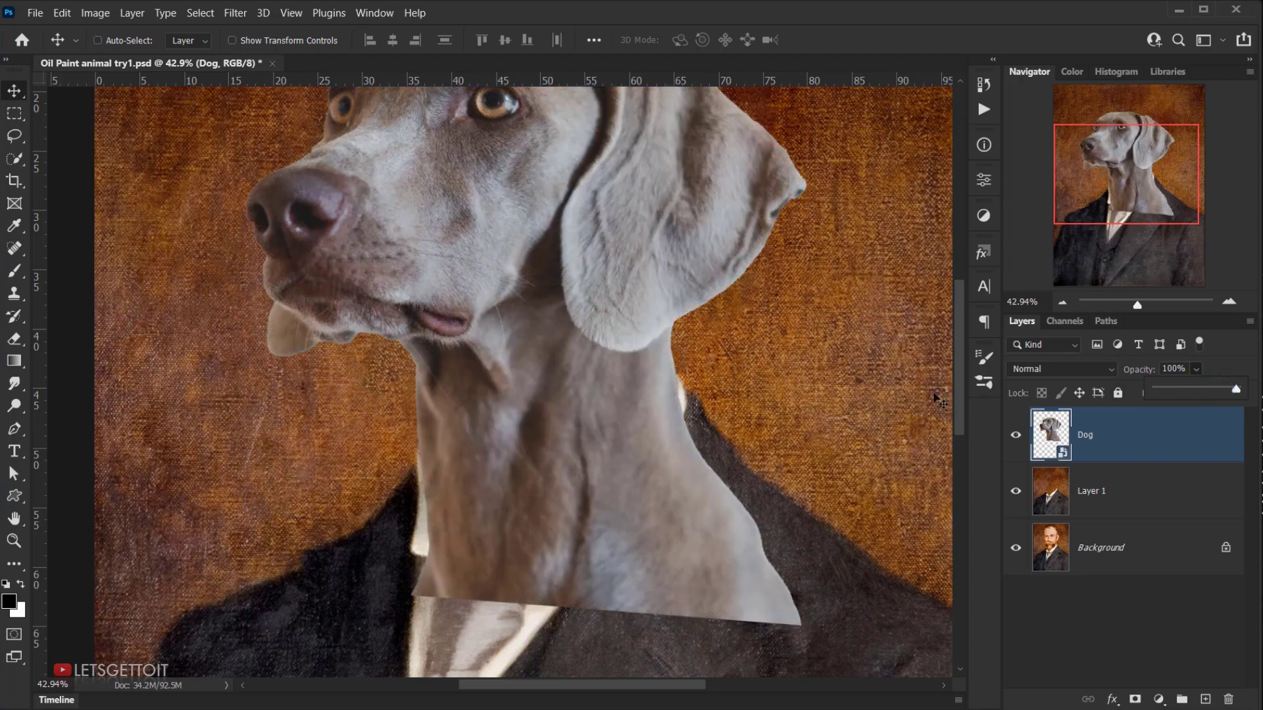
key(6)
key(6)
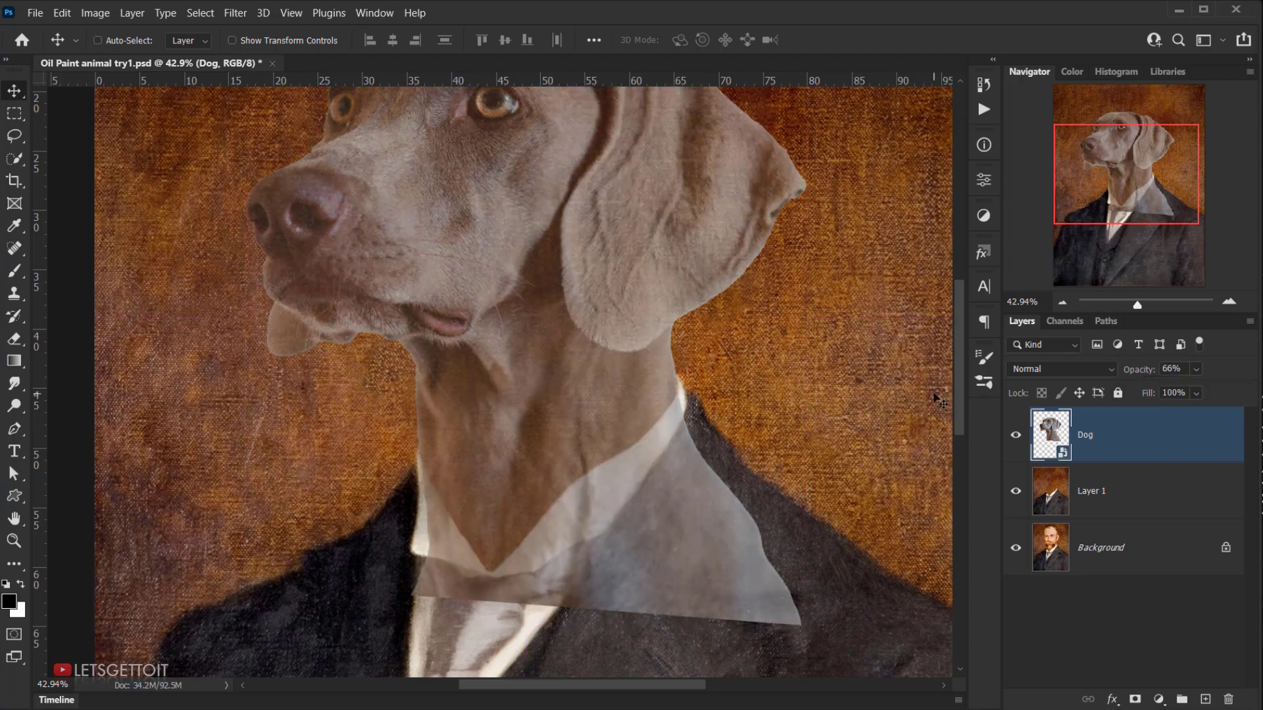
key(ctrl+0)
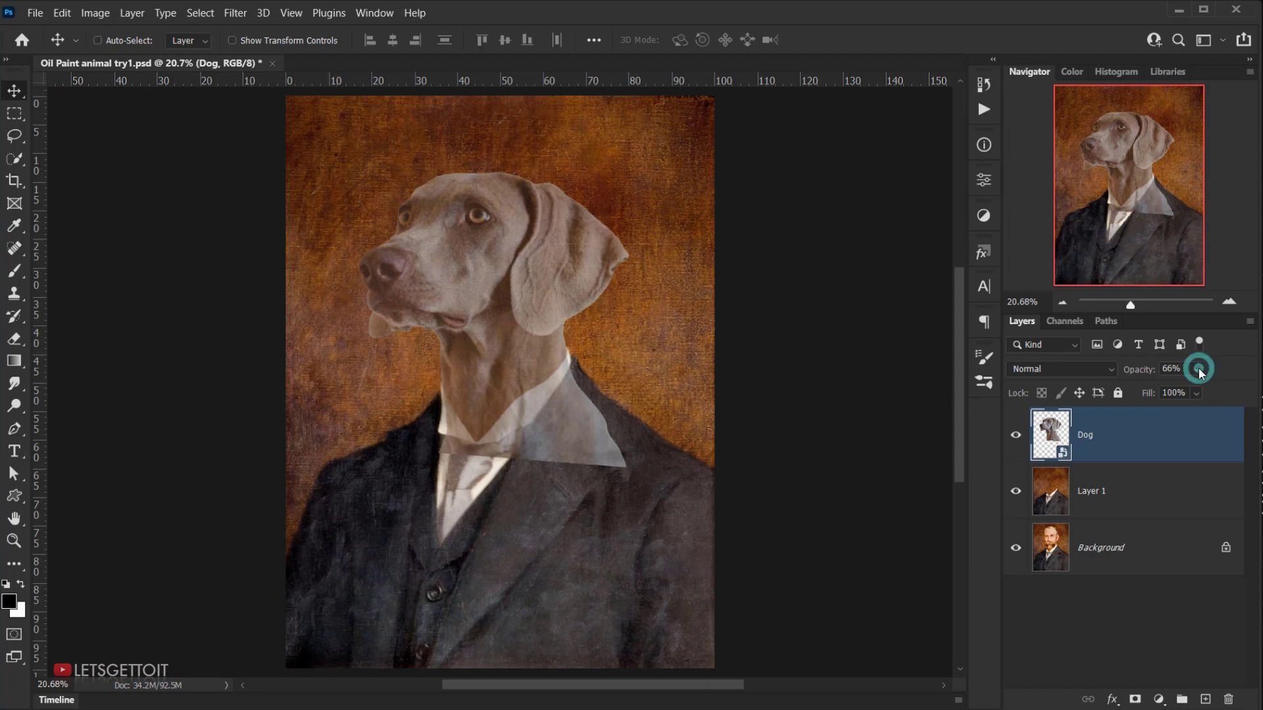
drag(1208, 390, 1236, 390)
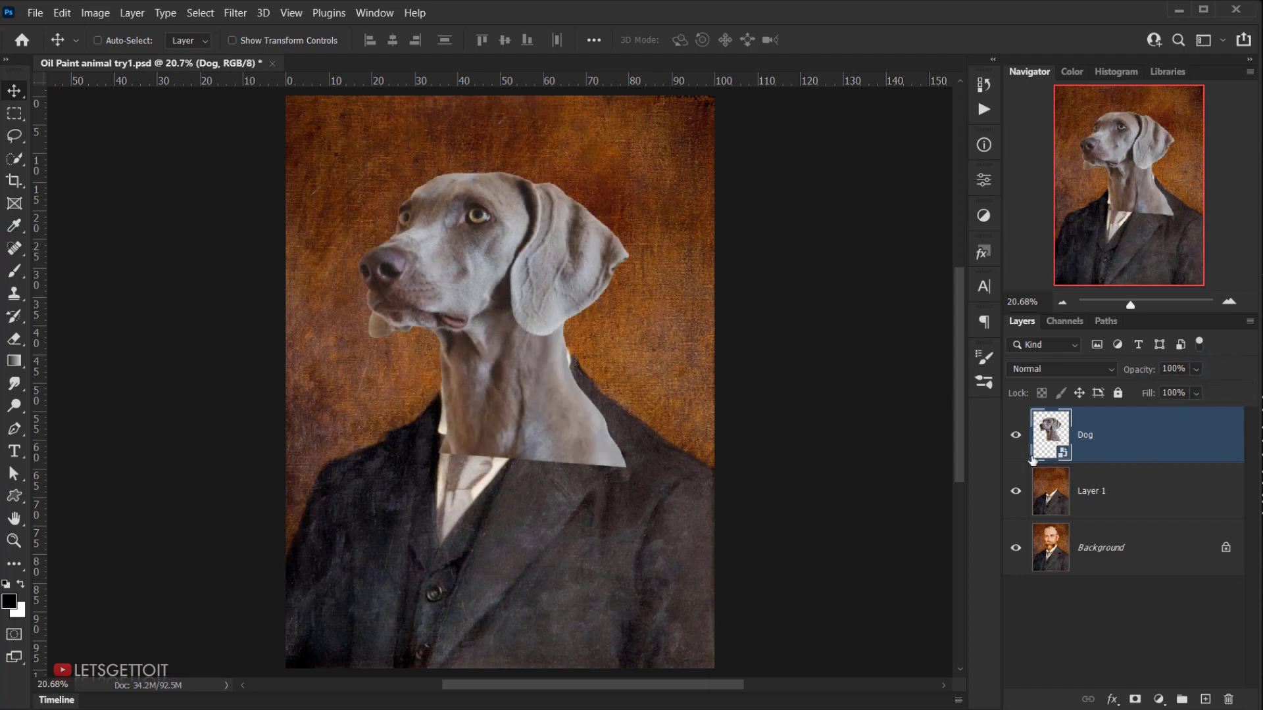
Add a layer mask to the Dog layer and set up a black, enlarged Brush with 100% opacity.
click(1134, 700)
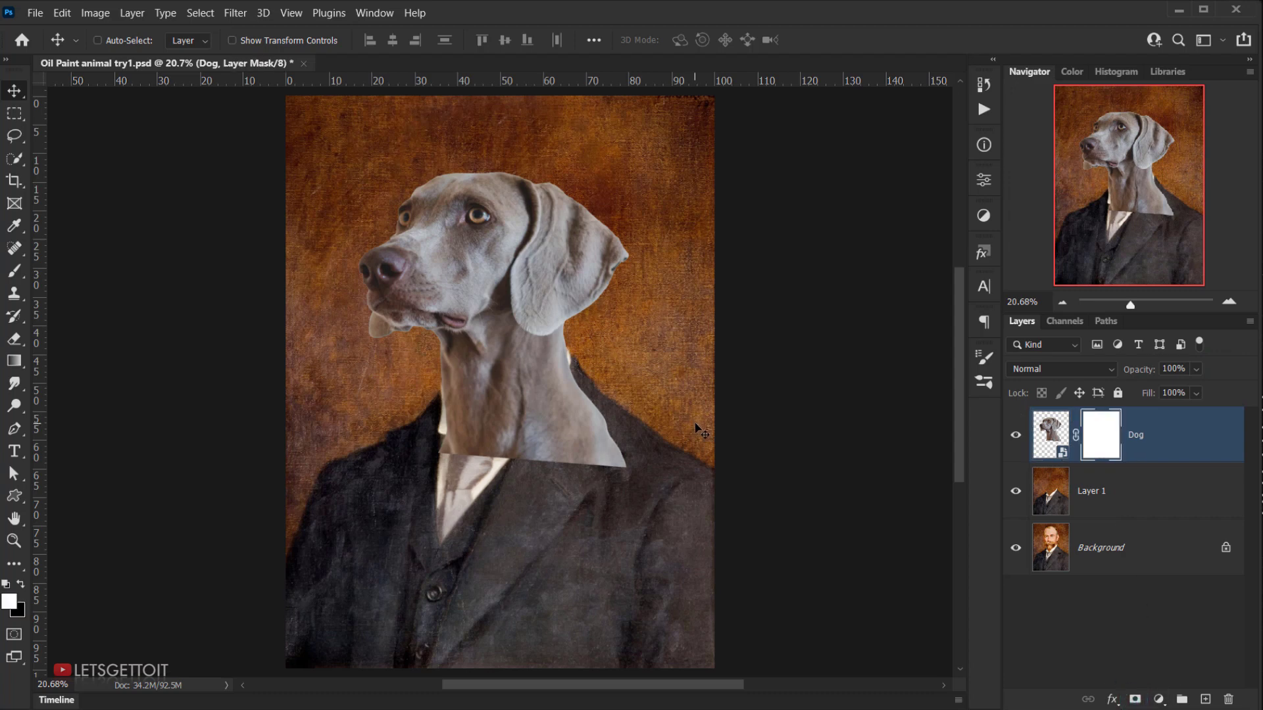
key(b)
mouse_move(580, 420)
mouse_down()
mouse_move(595, 420)
mouse_move(563, 432)
mouse_up()
scroll(588, 411, up, 5)
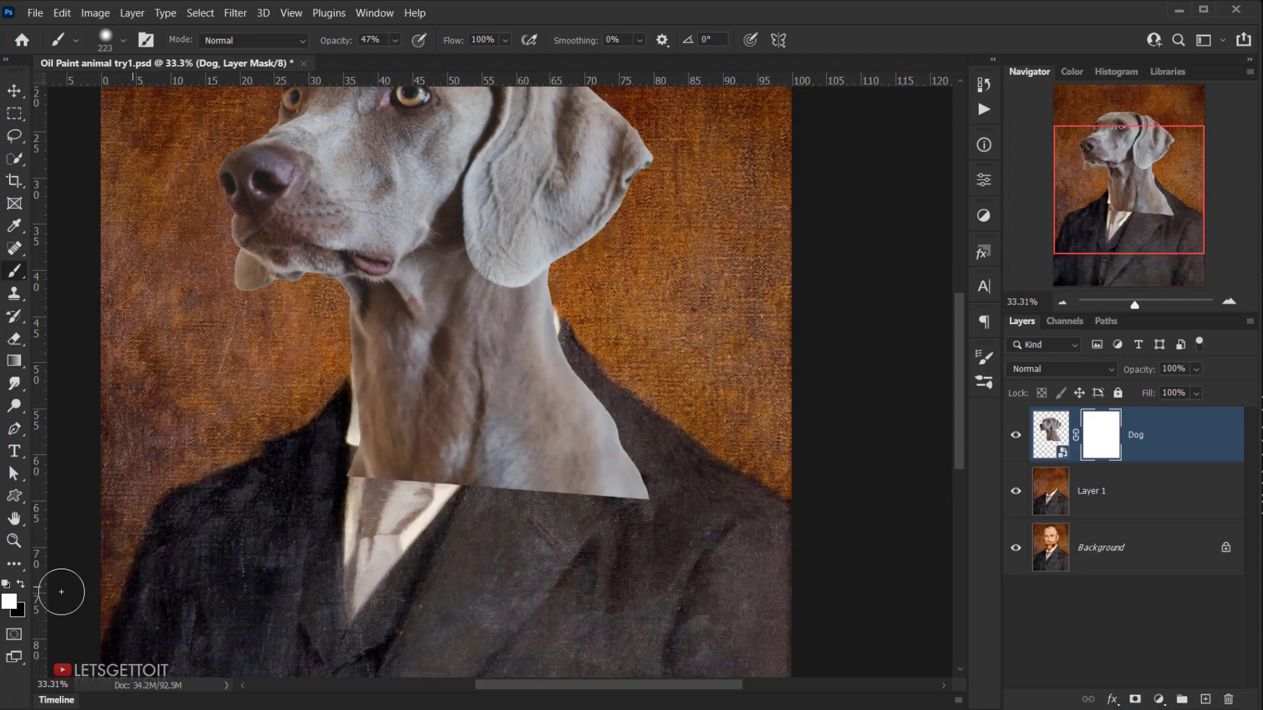
click(21, 585)
drag(476, 501, 519, 500)
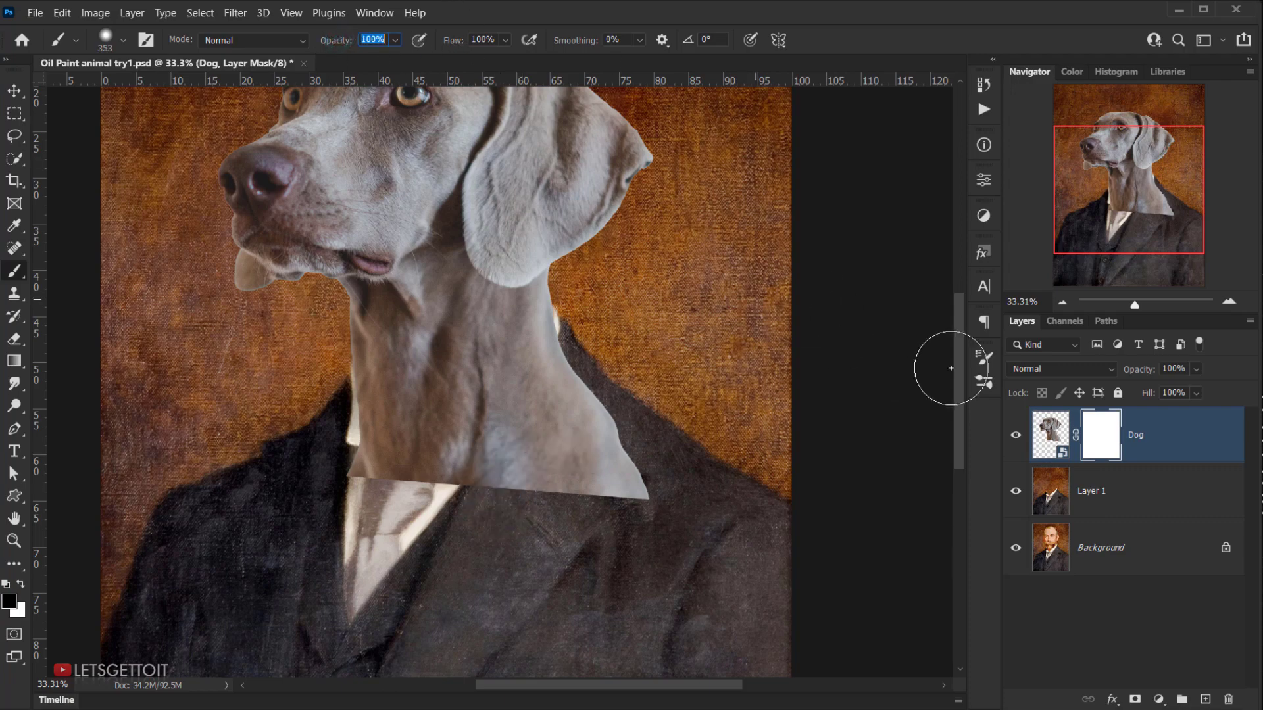
key(0)
Mask out the lower part of the dog's neck that covers the white collar, tie and jacket.
drag(625, 447, 554, 453)
mouse_move(613, 402)
mouse_down()
mouse_move(622, 370)
mouse_move(589, 364)
mouse_move(555, 386)
mouse_move(554, 332)
mouse_move(520, 384)
mouse_move(454, 407)
mouse_move(565, 338)
mouse_up()
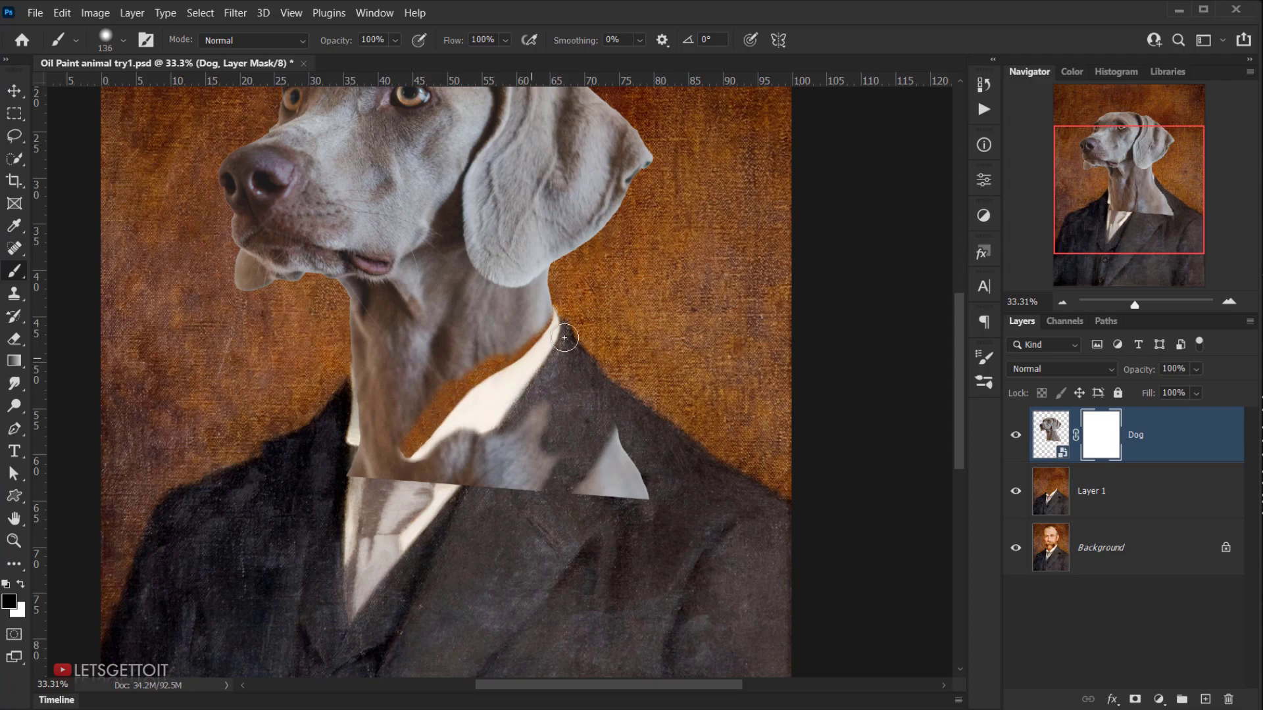
mouse_move(532, 418)
mouse_down()
mouse_move(600, 504)
mouse_move(665, 433)
mouse_move(597, 479)
mouse_move(436, 491)
mouse_move(419, 455)
mouse_move(377, 447)
mouse_move(370, 426)
mouse_move(390, 467)
mouse_move(338, 398)
mouse_move(350, 405)
mouse_move(348, 383)
mouse_move(400, 460)
mouse_move(436, 447)
mouse_move(469, 473)
mouse_up()
mouse_move(465, 473)
mouse_down()
mouse_move(496, 482)
mouse_move(598, 461)
mouse_up()
mouse_move(594, 432)
mouse_down()
mouse_move(556, 462)
mouse_move(652, 497)
mouse_move(617, 439)
mouse_up()
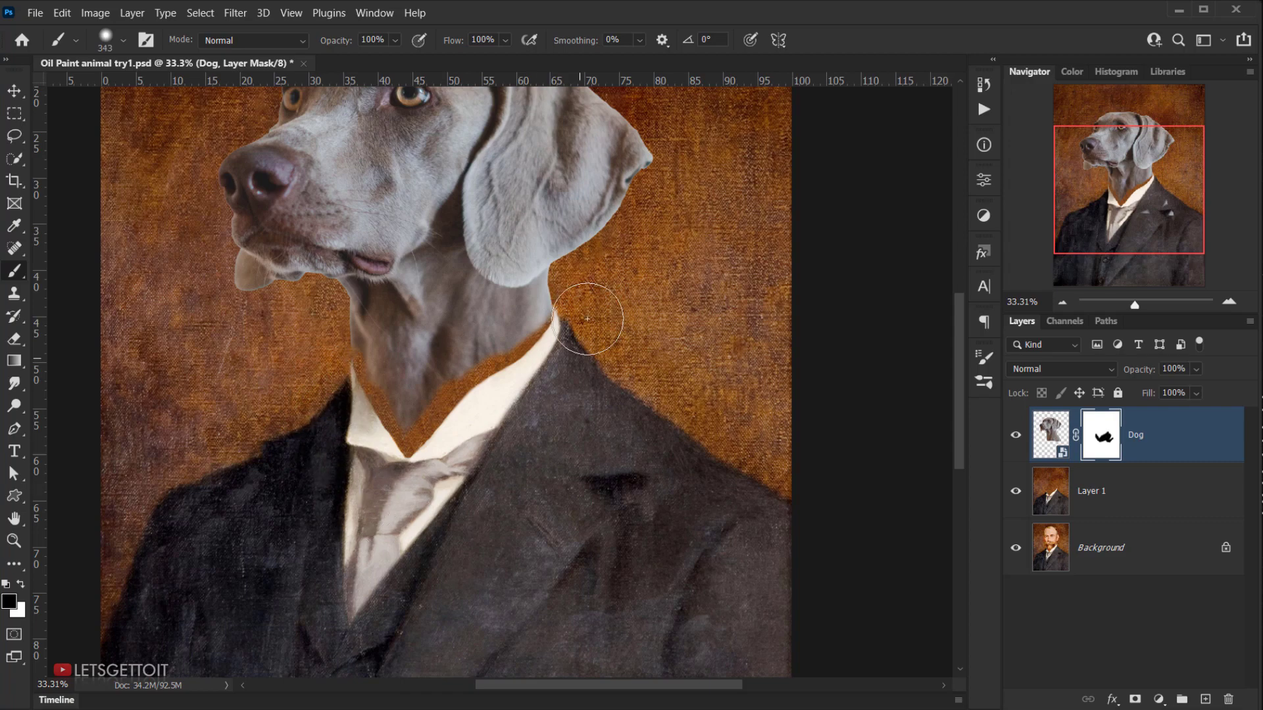
Paint white with a small, harder brush on the mask to restore the neck down to the upper part of the right collar edge.
scroll(552, 372, up, 4)
scroll(519, 339, up, 2)
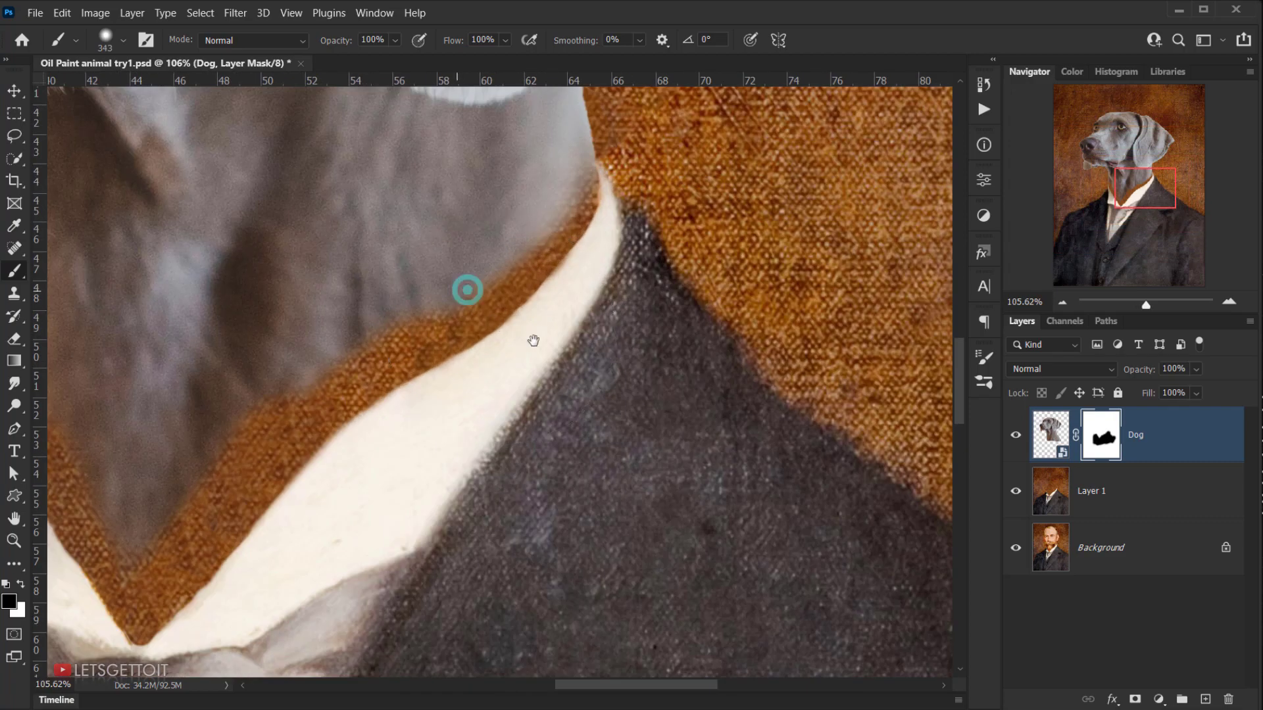
drag(533, 338, 770, 358)
drag(695, 345, 606, 343)
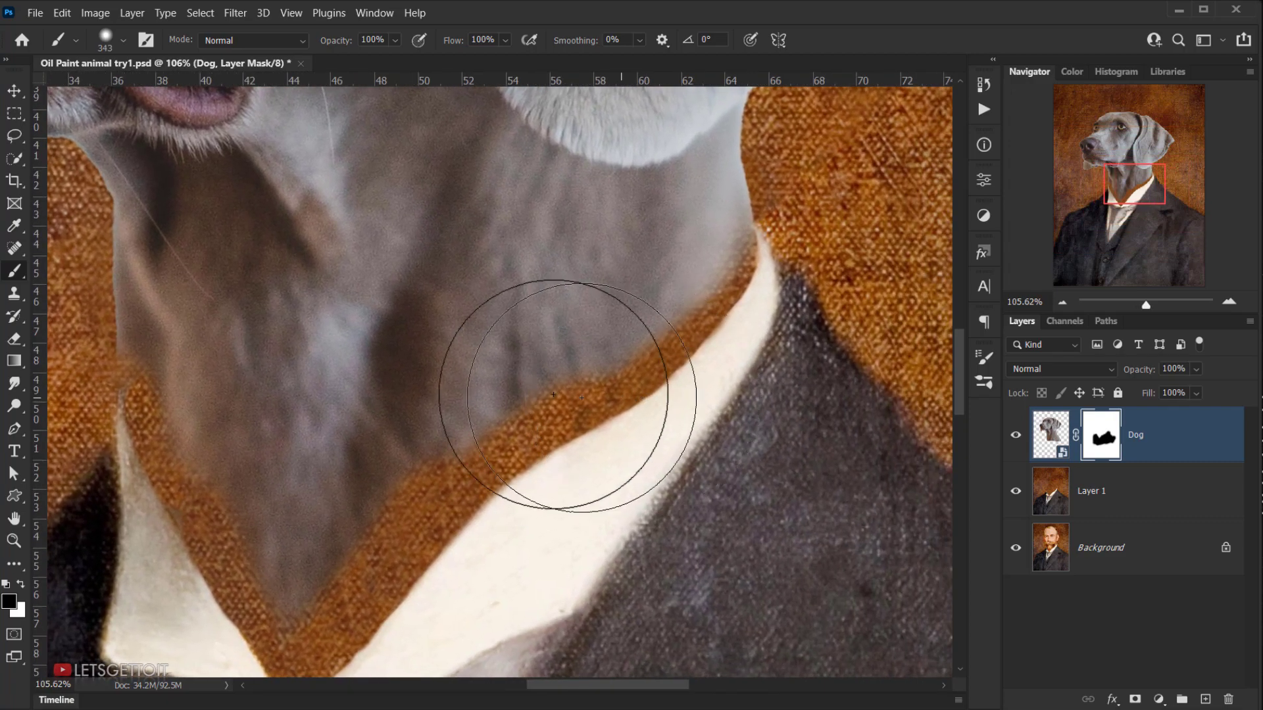
drag(499, 355, 602, 369)
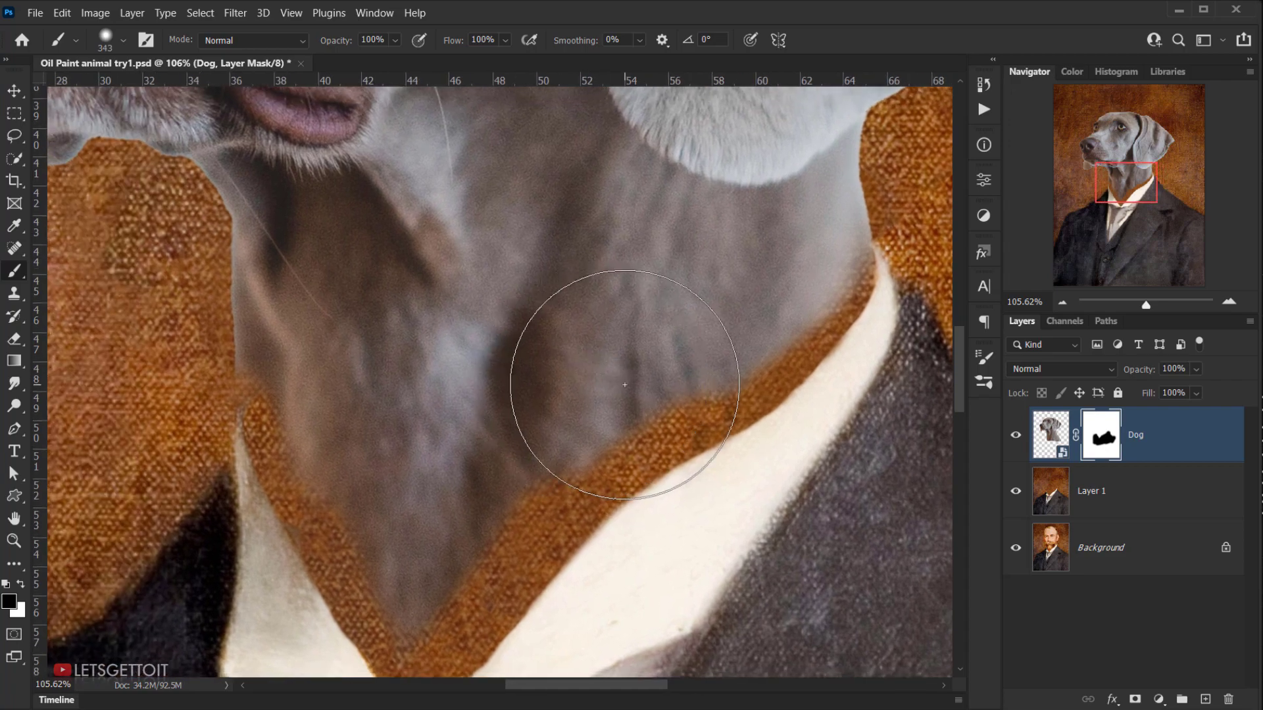
key(x)
mouse_move(616, 320)
mouse_down()
mouse_move(514, 352)
mouse_move(555, 464)
mouse_up()
mouse_move(533, 297)
mouse_down()
mouse_move(568, 313)
mouse_move(575, 437)
mouse_up()
drag(820, 273, 792, 288)
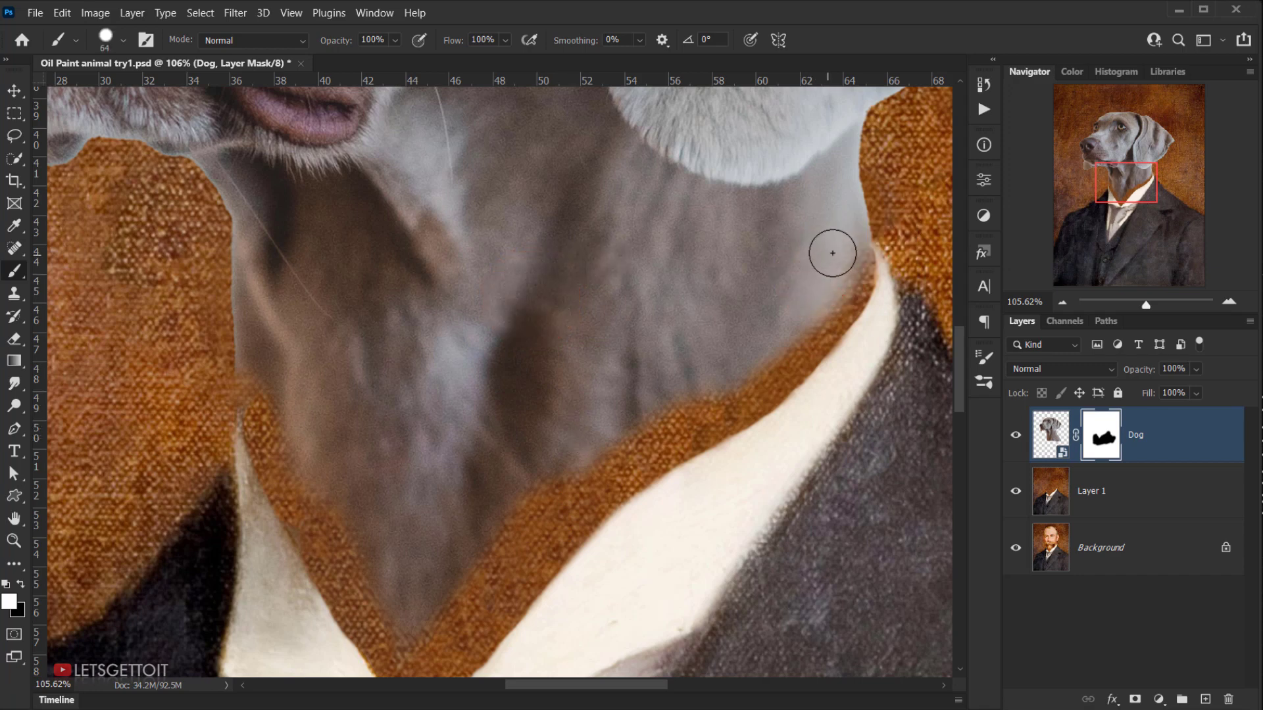
mouse_move(842, 249)
mouse_down()
mouse_move(850, 265)
mouse_move(823, 324)
mouse_move(684, 427)
mouse_up()
mouse_move(841, 274)
mouse_down()
mouse_move(770, 433)
mouse_move(662, 530)
mouse_up()
scroll(837, 270, up, 5)
drag(662, 532, 798, 211)
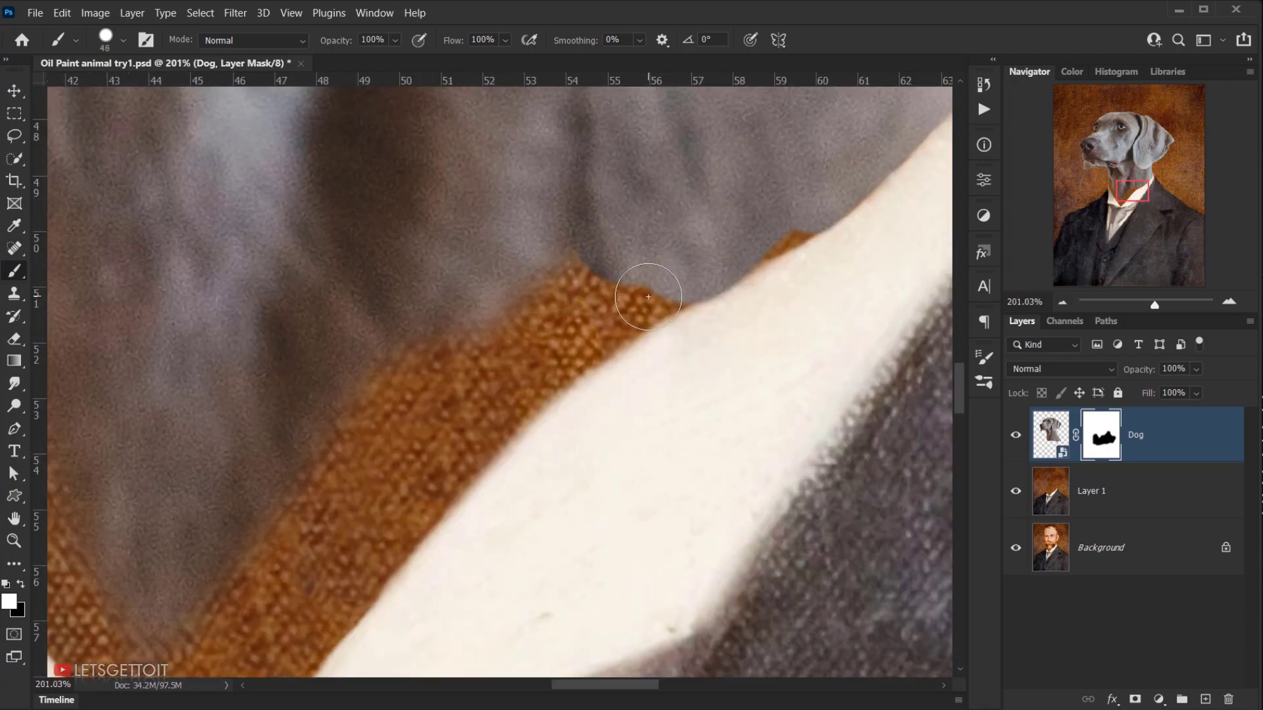
Restore the neck on the mask along the rest of both collar edges, down to the point of the V.
mouse_move(647, 297)
mouse_down()
mouse_move(403, 519)
mouse_move(298, 648)
mouse_up()
drag(298, 648, 685, 222)
mouse_move(684, 225)
mouse_down()
mouse_move(558, 349)
mouse_move(458, 245)
mouse_up()
mouse_move(458, 245)
mouse_down()
mouse_move(551, 462)
mouse_move(383, 118)
mouse_up()
mouse_move(395, 125)
mouse_down()
mouse_move(488, 394)
mouse_move(423, 211)
mouse_up()
drag(553, 422, 661, 595)
scroll(658, 408, down, 5)
drag(730, 375, 747, 375)
drag(744, 392, 559, 578)
Touch up the white mask areas of the neck around the collar's right tip, the V point and the left collar edge.
scroll(595, 474, down, 5)
drag(900, 249, 427, 323)
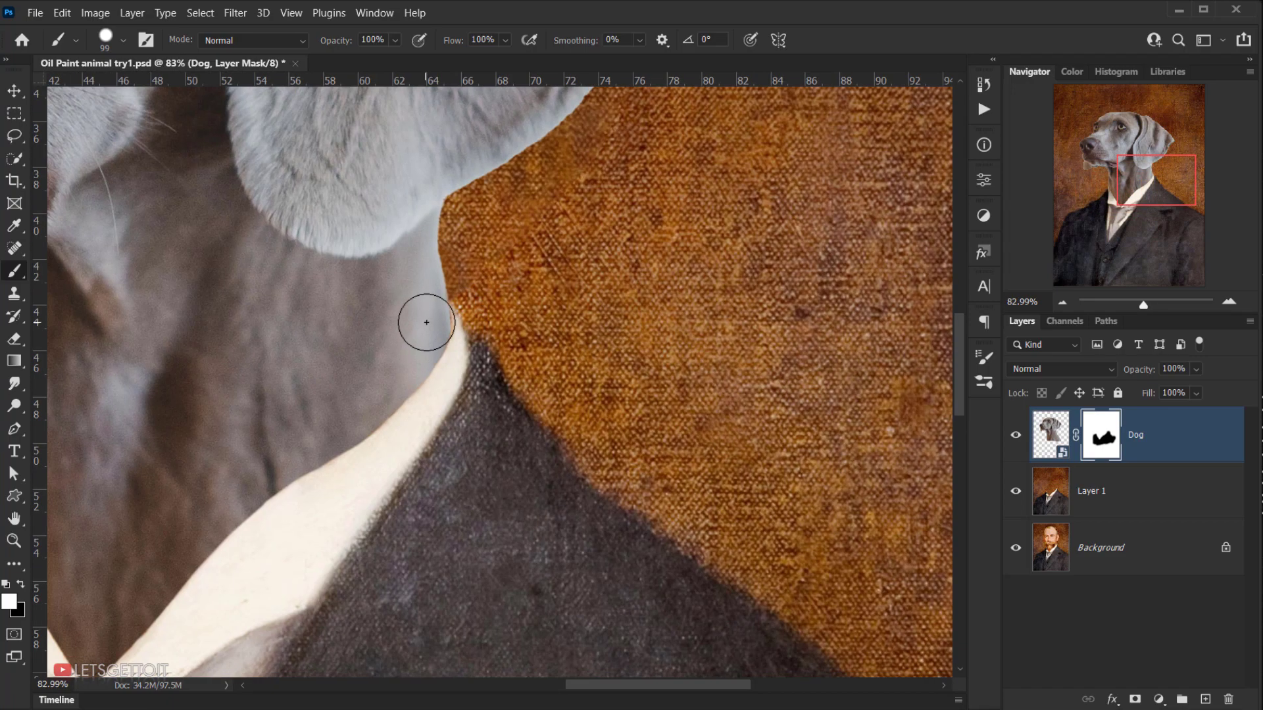
scroll(197, 509, up, 4)
drag(197, 510, 724, 412)
mouse_move(806, 355)
mouse_down()
mouse_move(826, 310)
mouse_move(707, 407)
mouse_move(584, 563)
mouse_move(555, 524)
mouse_up()
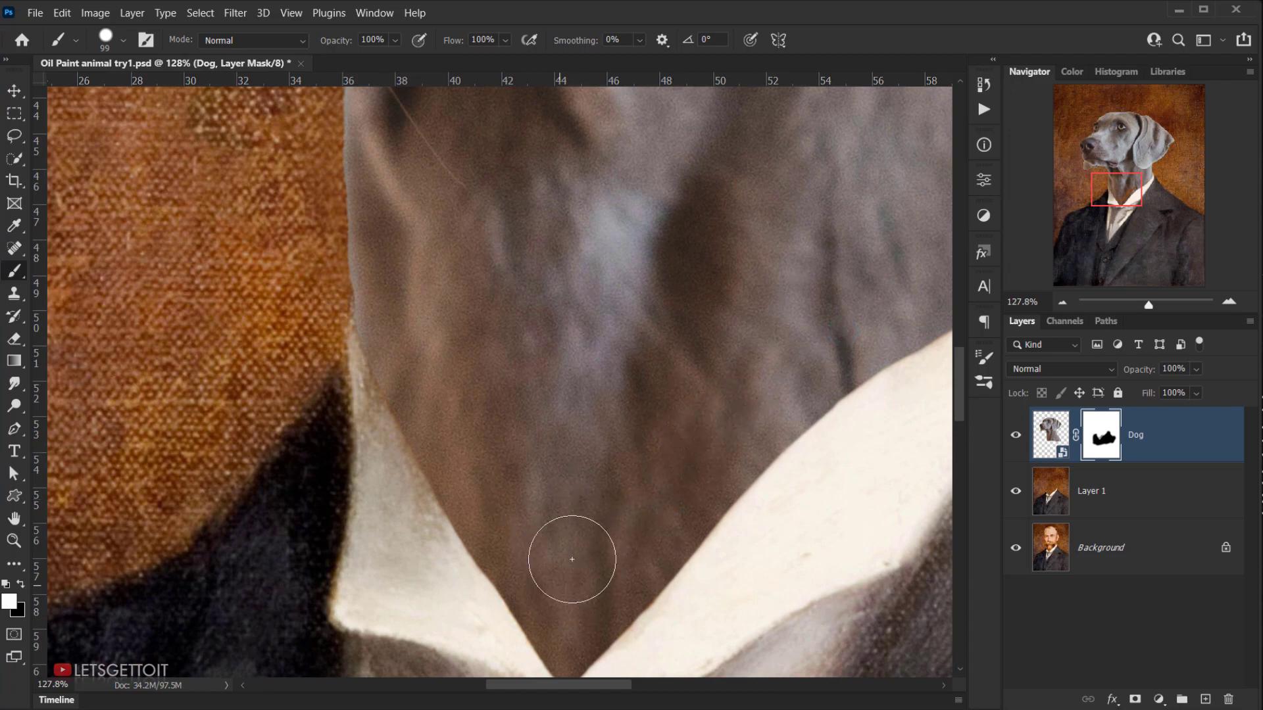
scroll(572, 559, down, 4)
drag(480, 394, 506, 462)
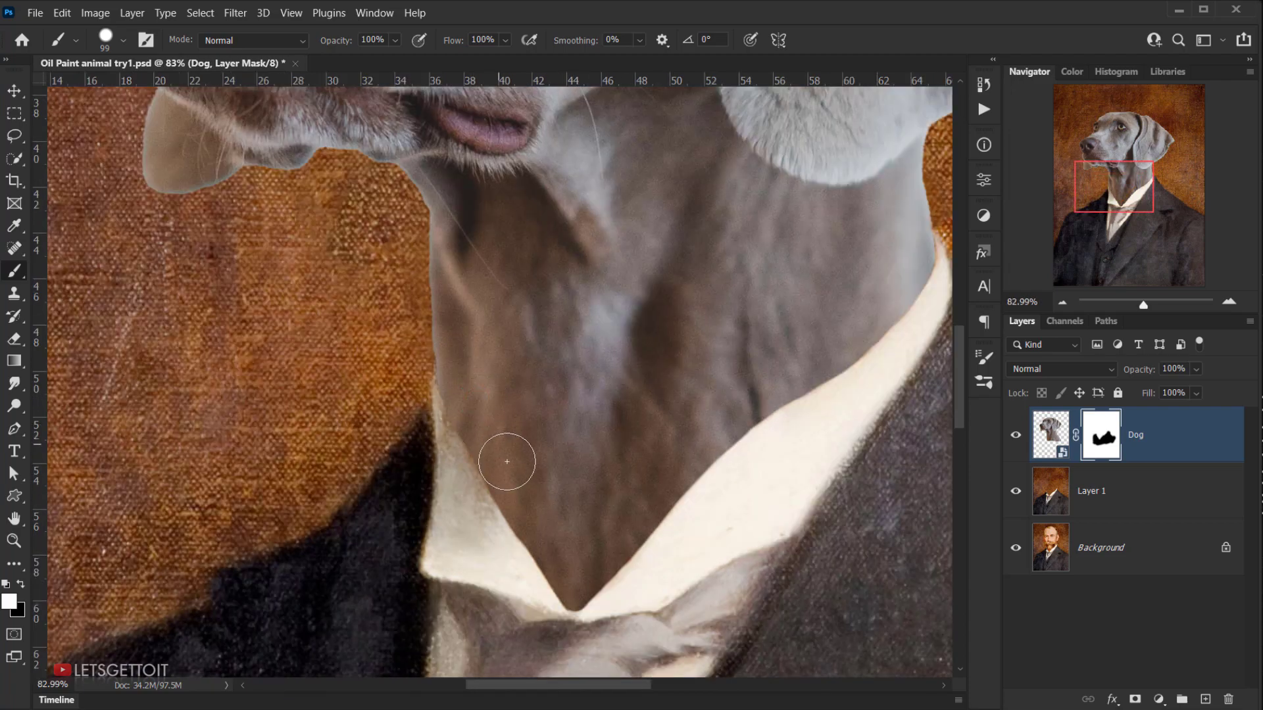
drag(801, 317, 320, 384)
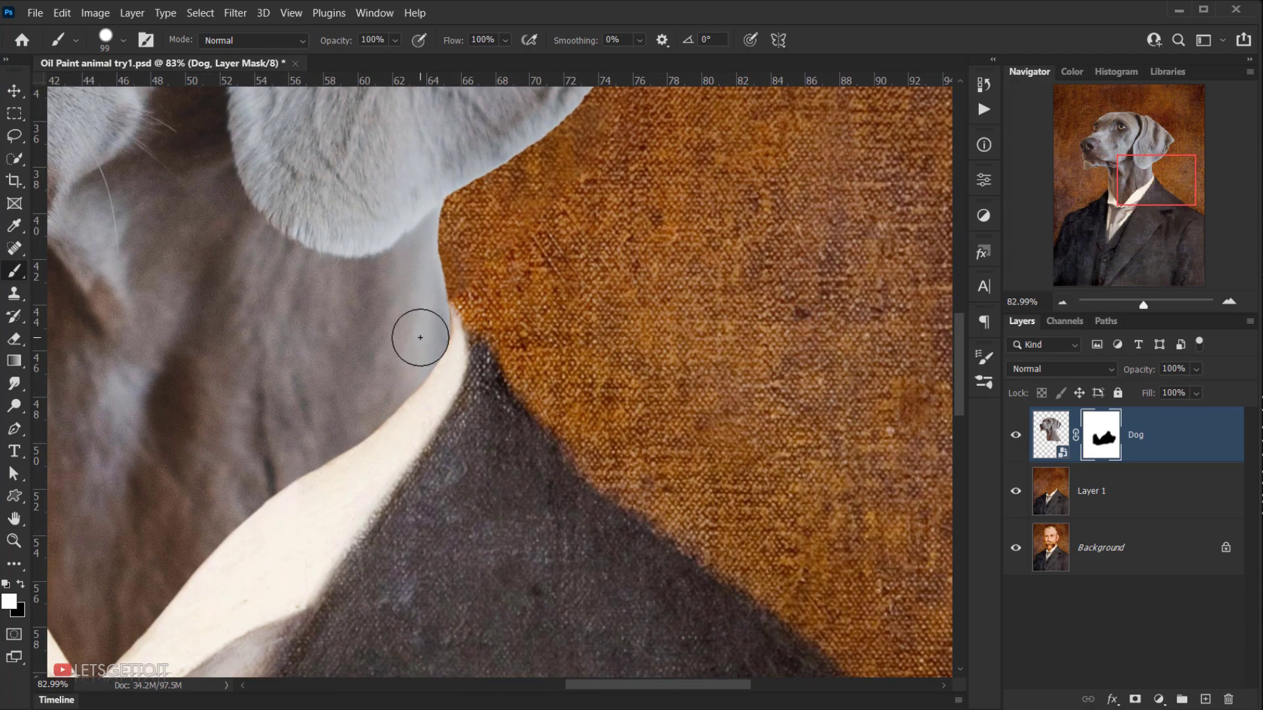
Finish restoring the dog's neck on the layer mask along the upper part of the right collar edge.
click(409, 358)
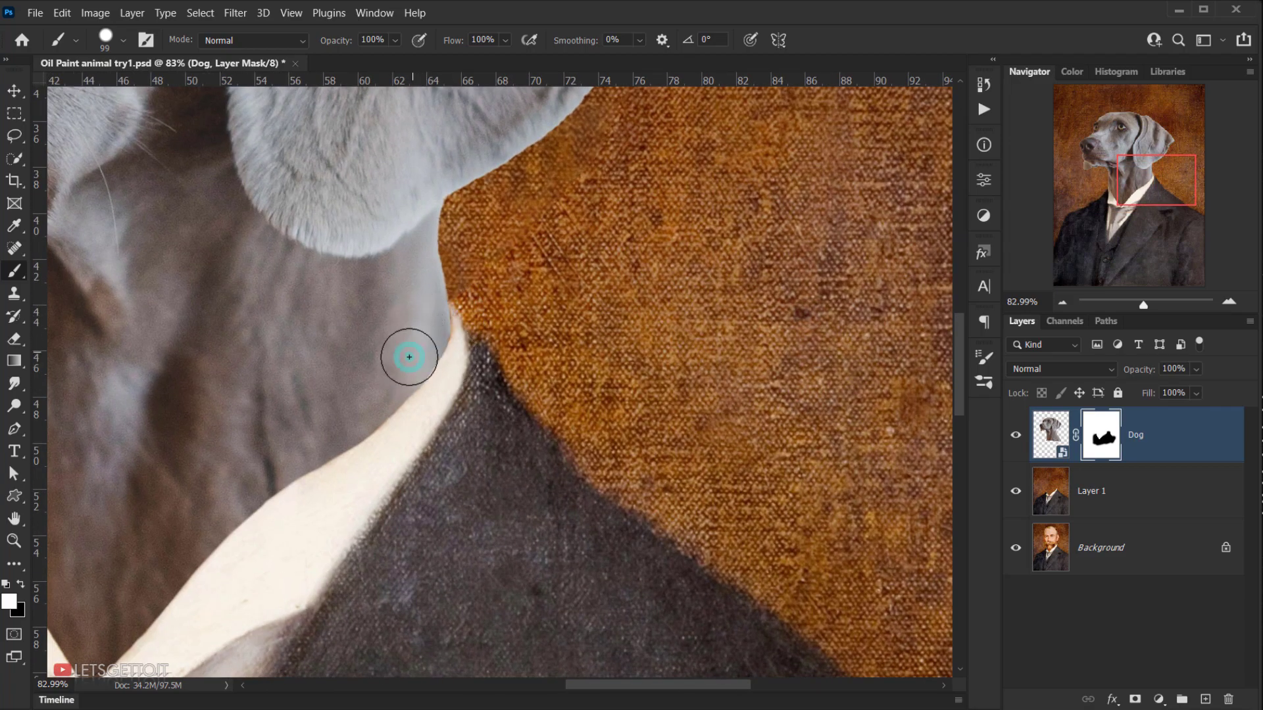
click(398, 370)
click(382, 386)
click(383, 386)
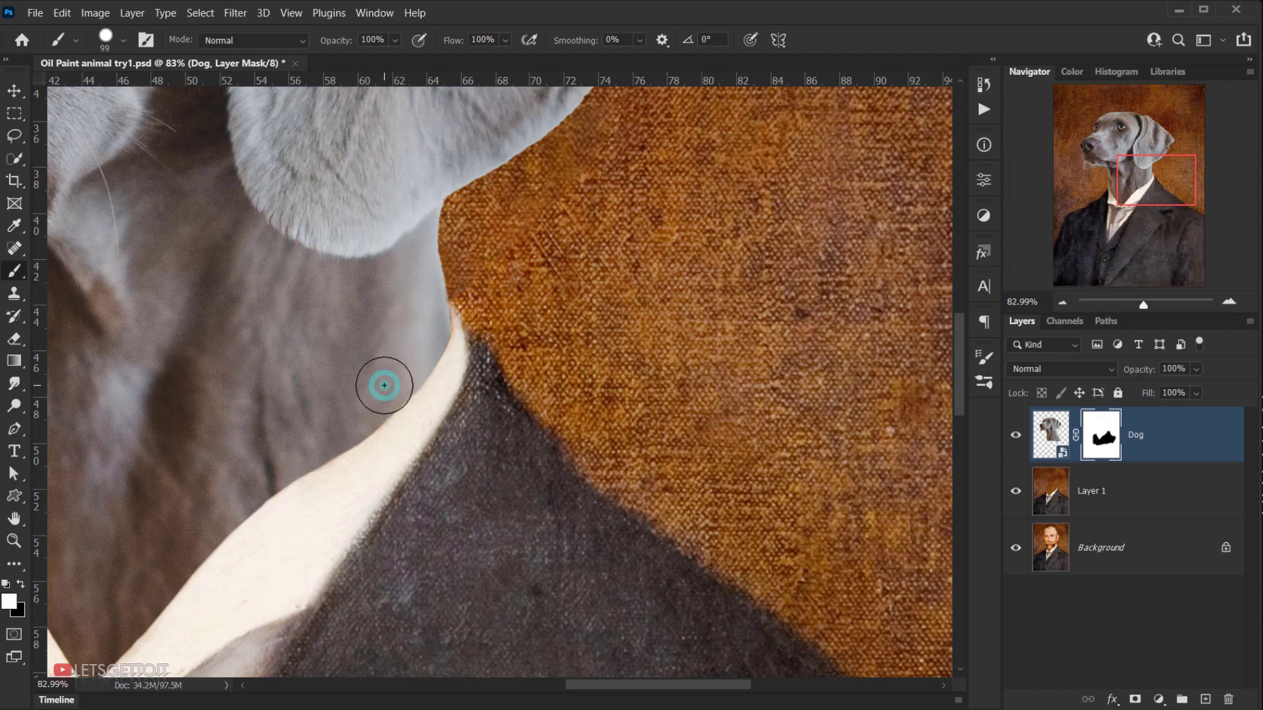
click(390, 382)
scroll(269, 439, down, 3)
scroll(288, 429, down, 4)
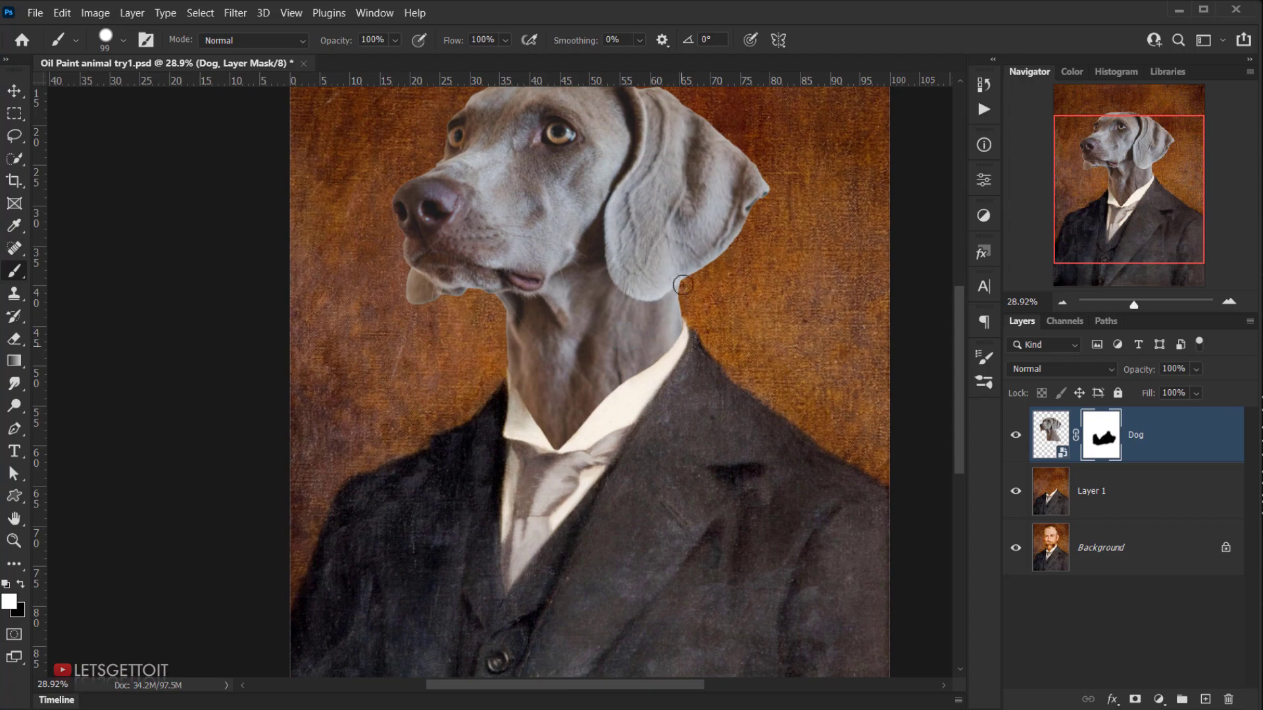
key(ctrl+0)
Add a new layer named Shadow above the Dog layer and clip it to the dog.
scroll(505, 313, up, 3)
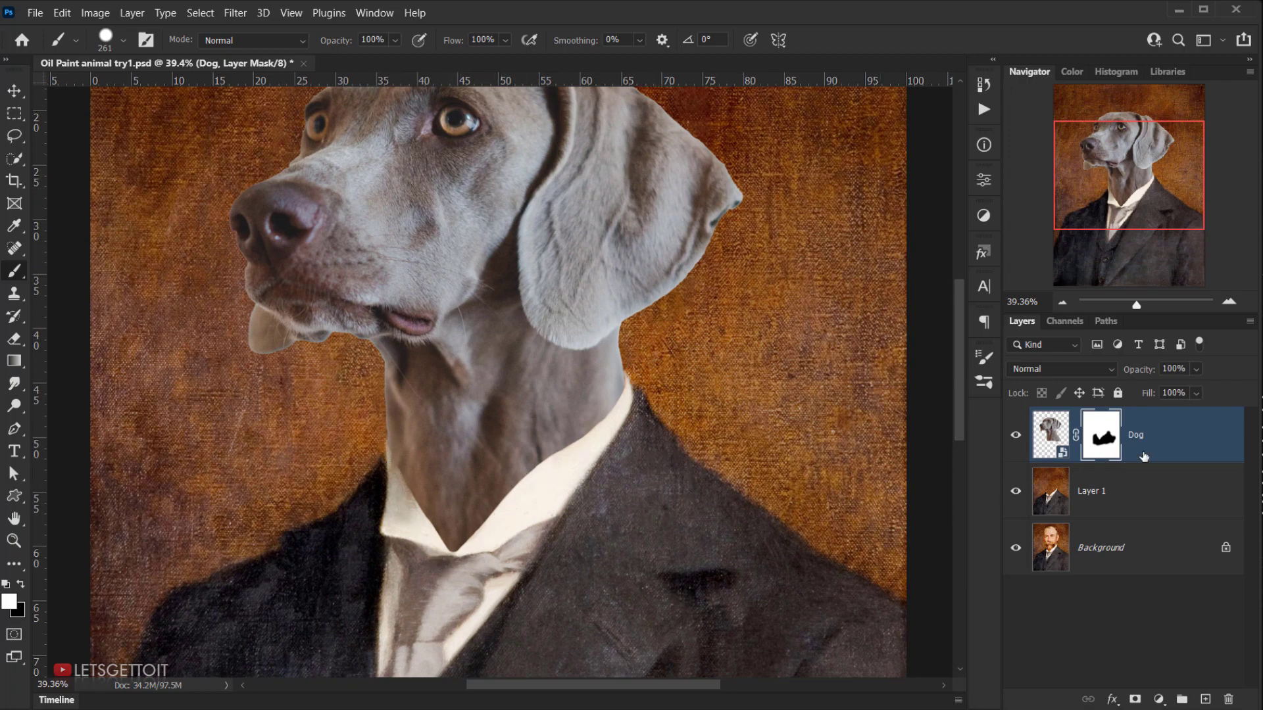
click(1206, 699)
double_click(1089, 436)
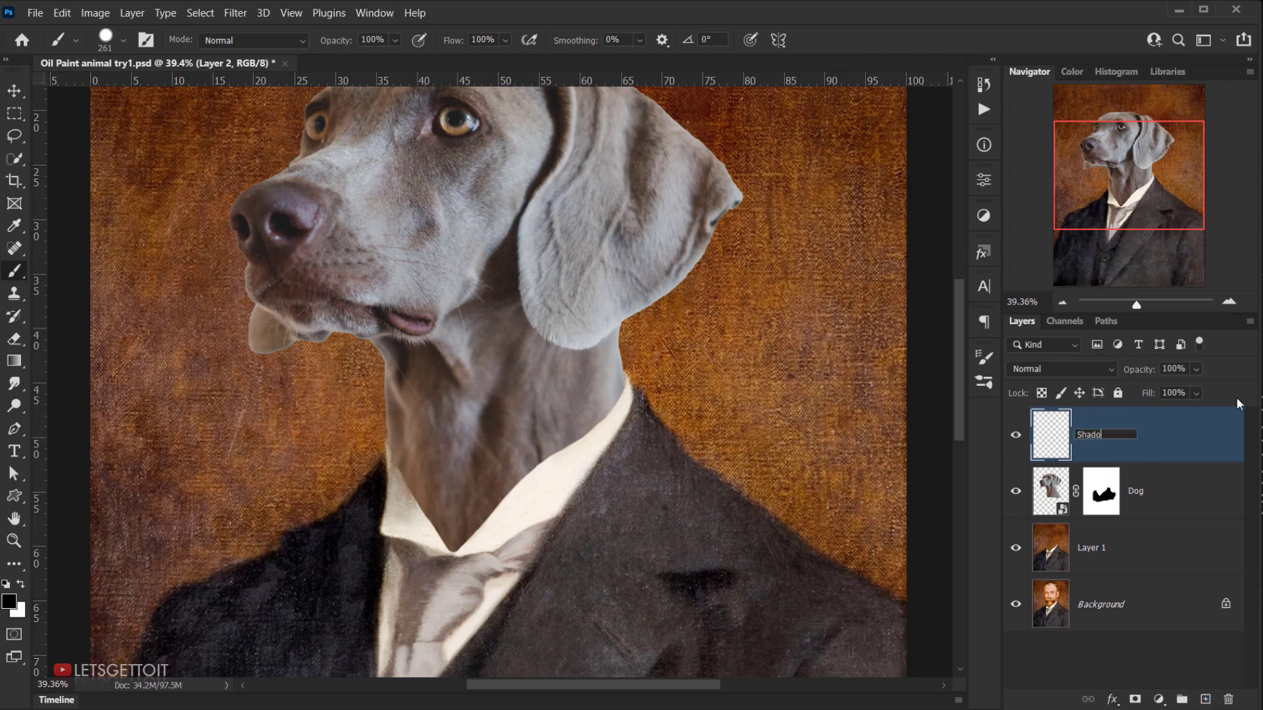
key(Return)
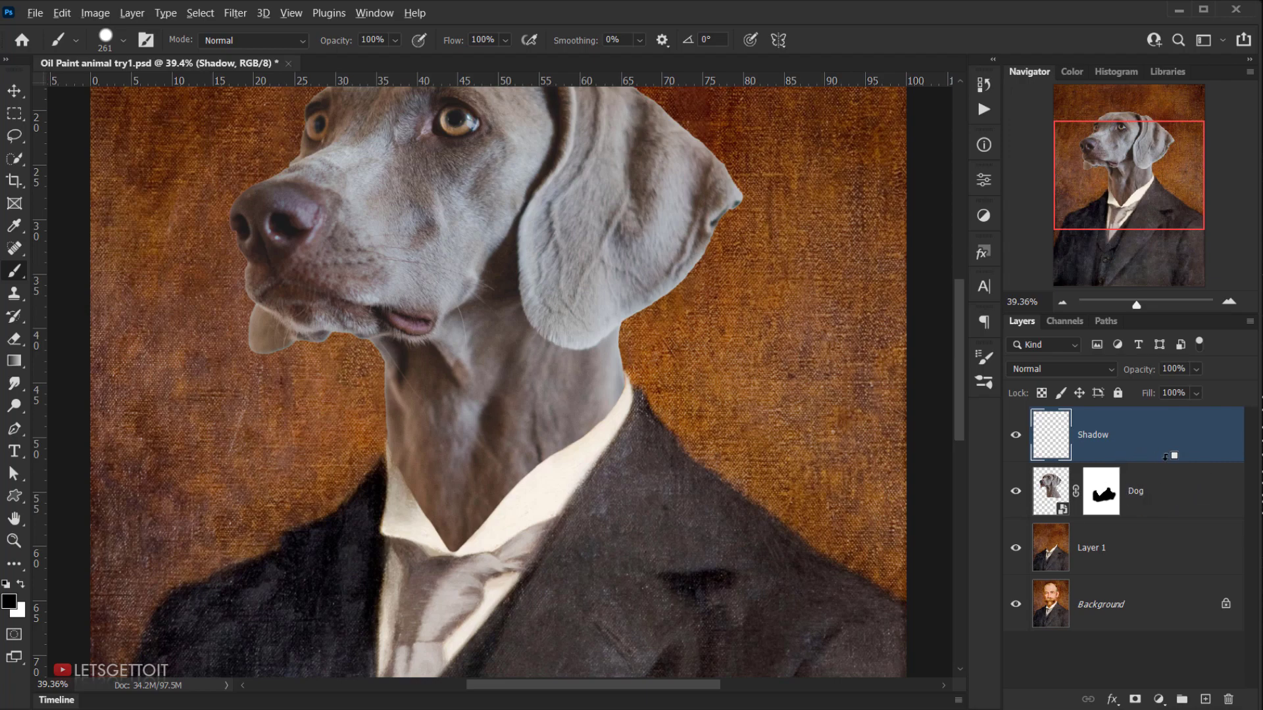
alt+click(1165, 455)
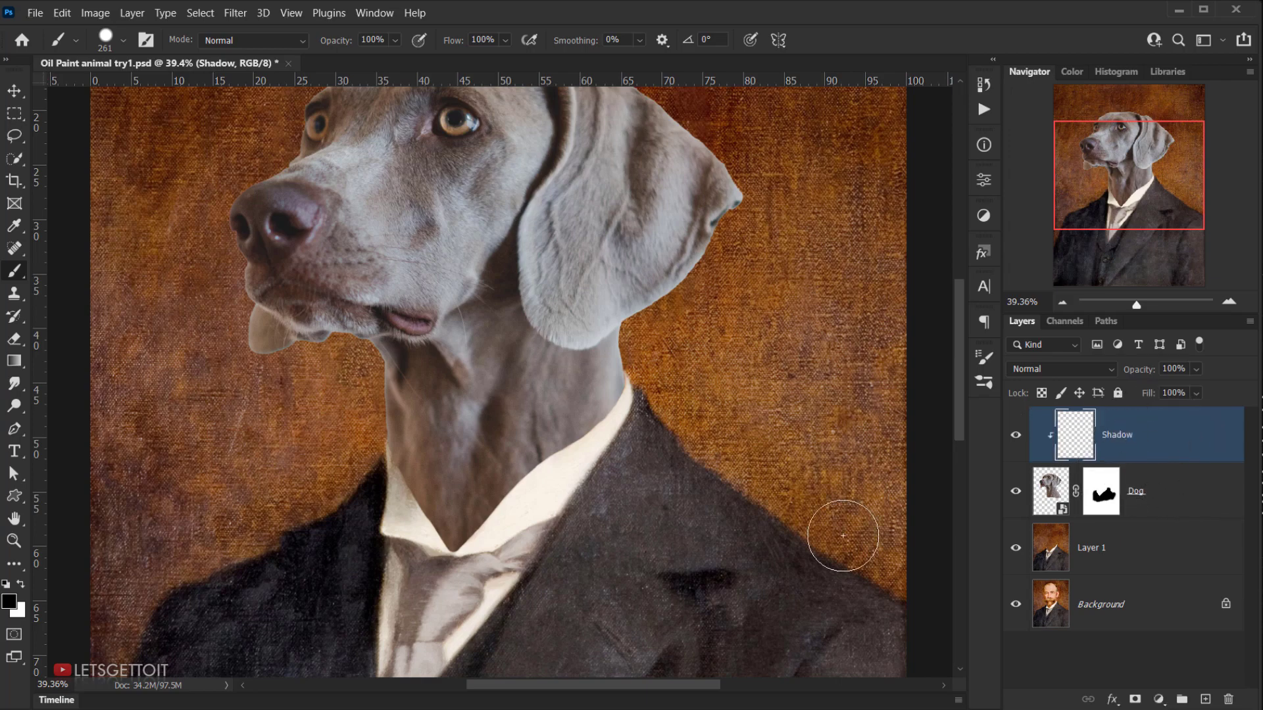
Set the brush opacity to 56% and sample the dark fur colour between the dog's cheek and ear.
scroll(539, 500, up, 3)
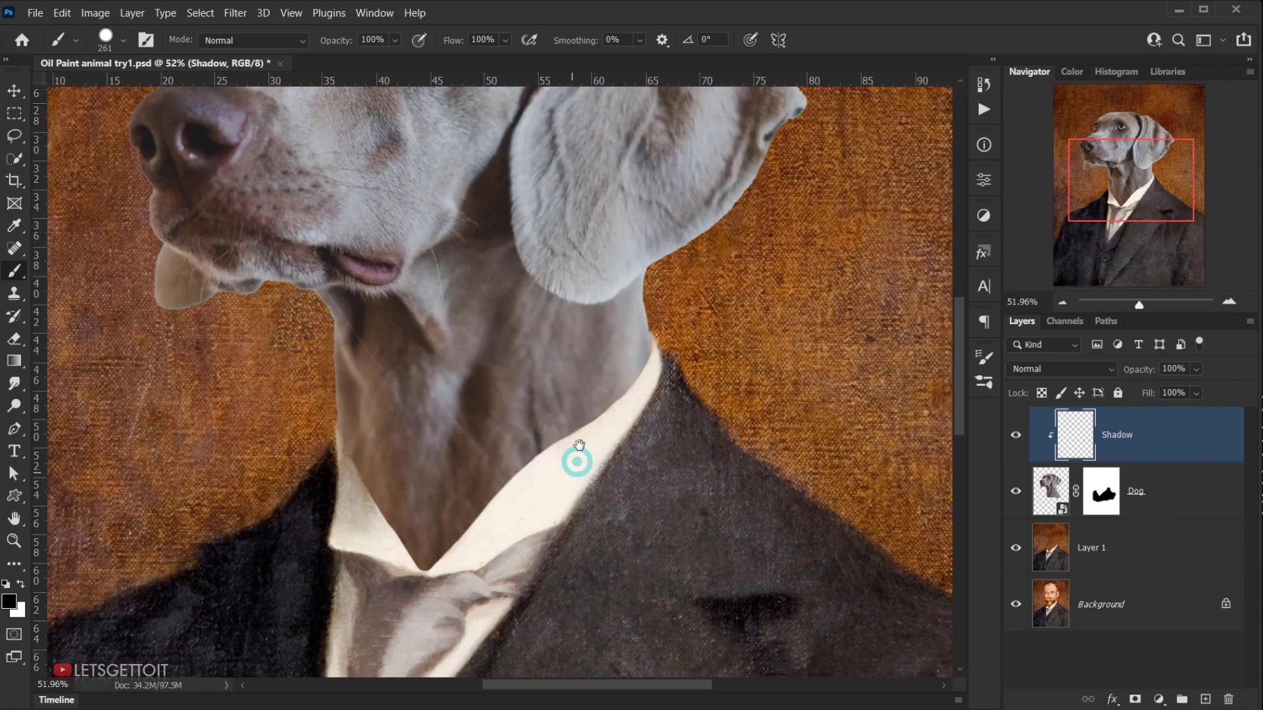
drag(579, 445, 585, 404)
click(395, 41)
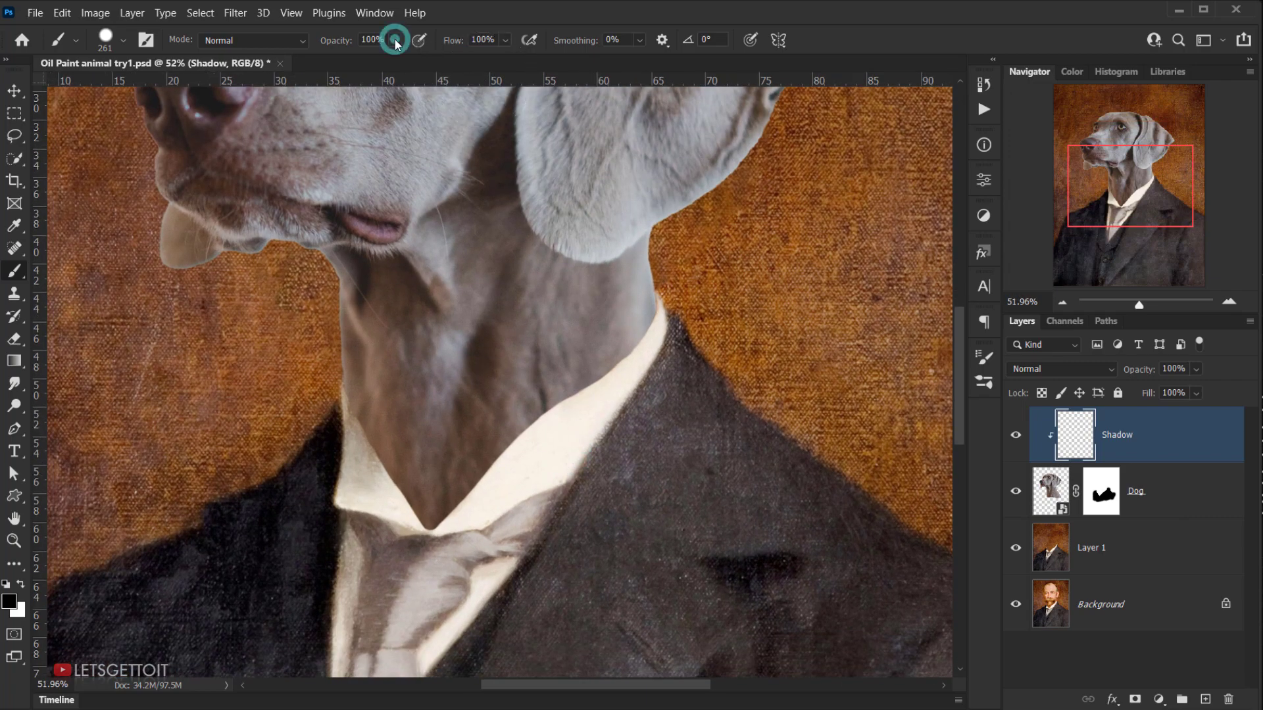
drag(386, 61, 375, 60)
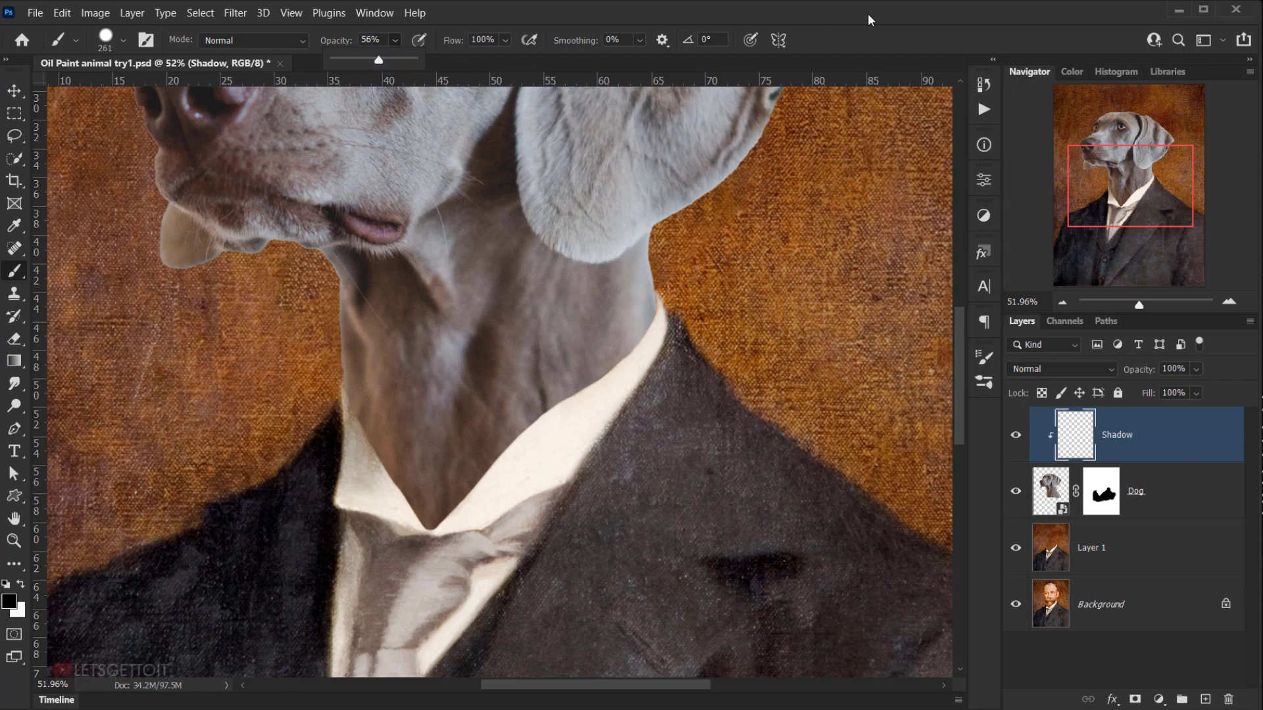
mouse_move(507, 226)
mouse_down()
mouse_move(529, 305)
mouse_move(522, 291)
mouse_up()
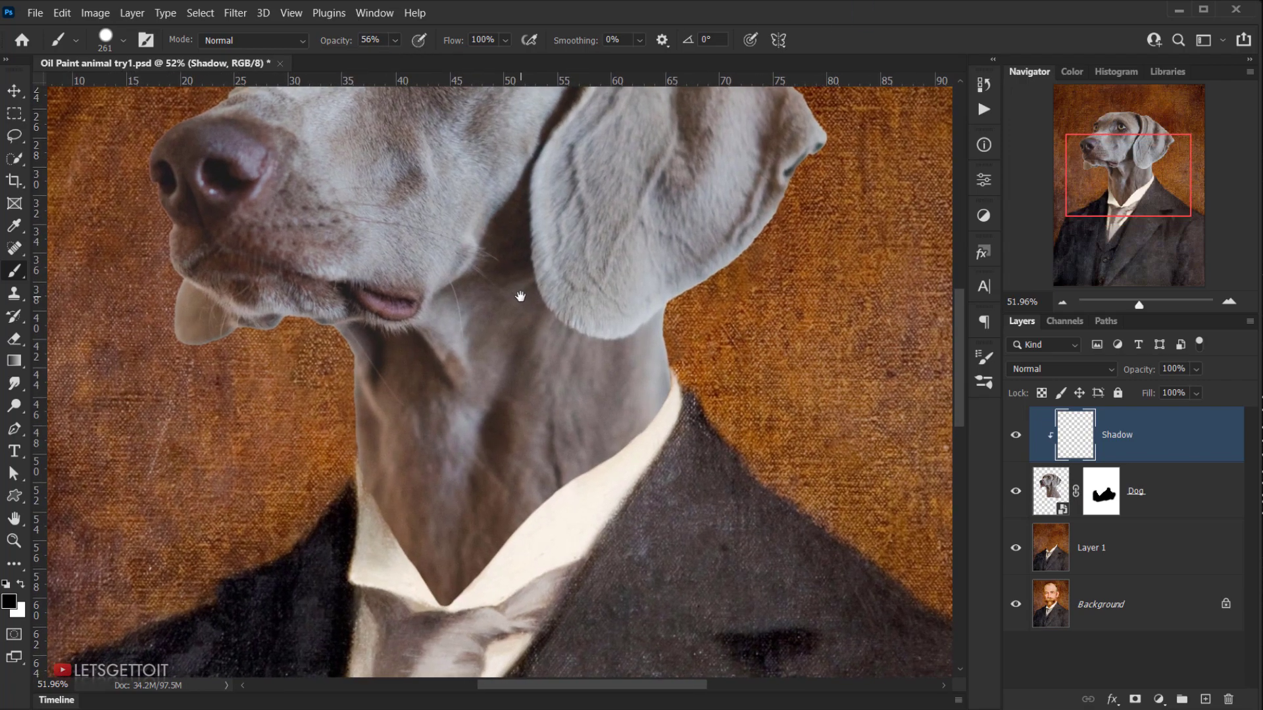
alt+click(525, 229)
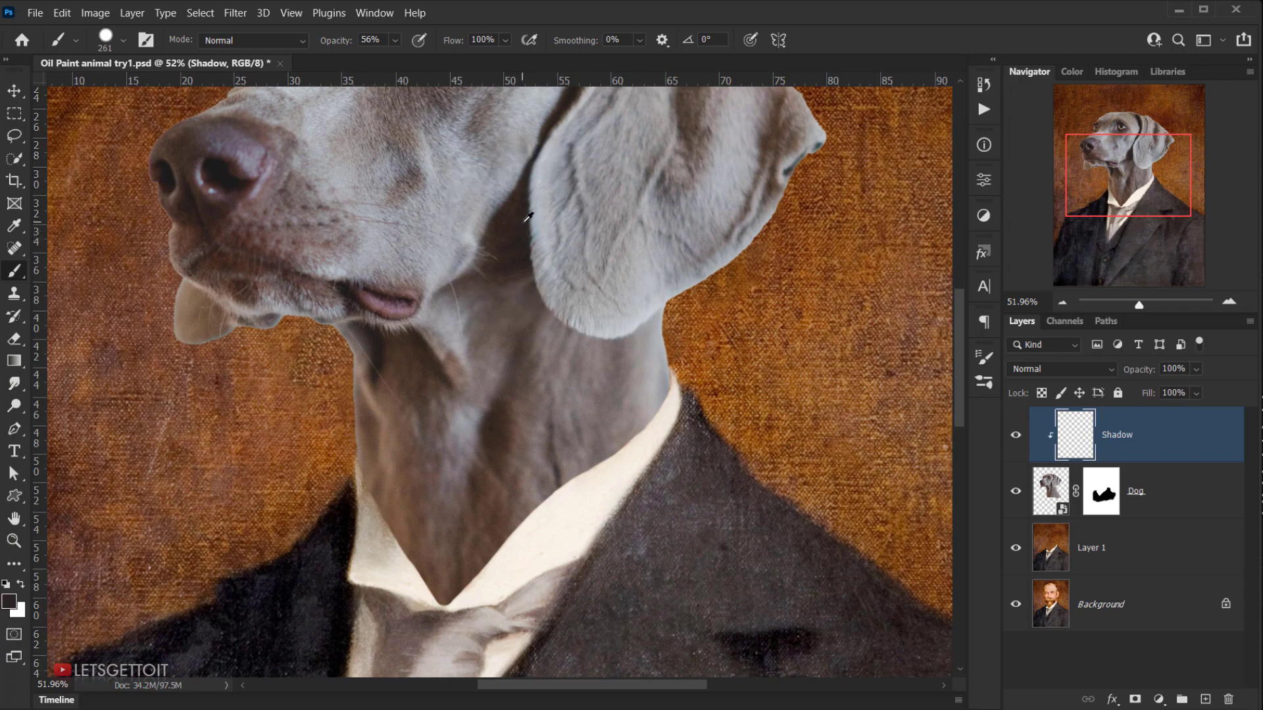
Paint a soft shadow on the Shadow layer at the neck's base along both collar edges, using brush size 212.
mouse_move(651, 461)
mouse_down()
mouse_move(663, 460)
mouse_move(661, 157)
mouse_up()
drag(665, 436, 701, 440)
drag(680, 221, 663, 253)
mouse_move(668, 494)
mouse_down()
mouse_move(724, 454)
mouse_move(572, 530)
mouse_up()
click(695, 388)
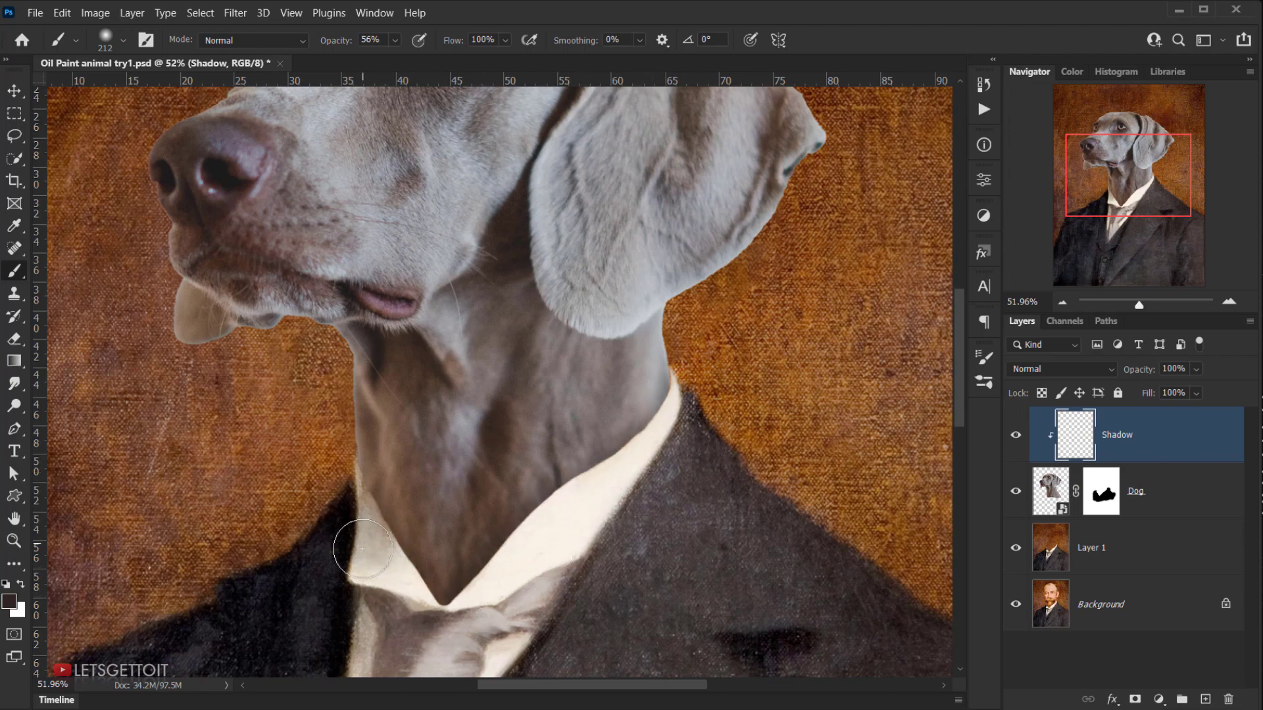
drag(398, 582, 430, 616)
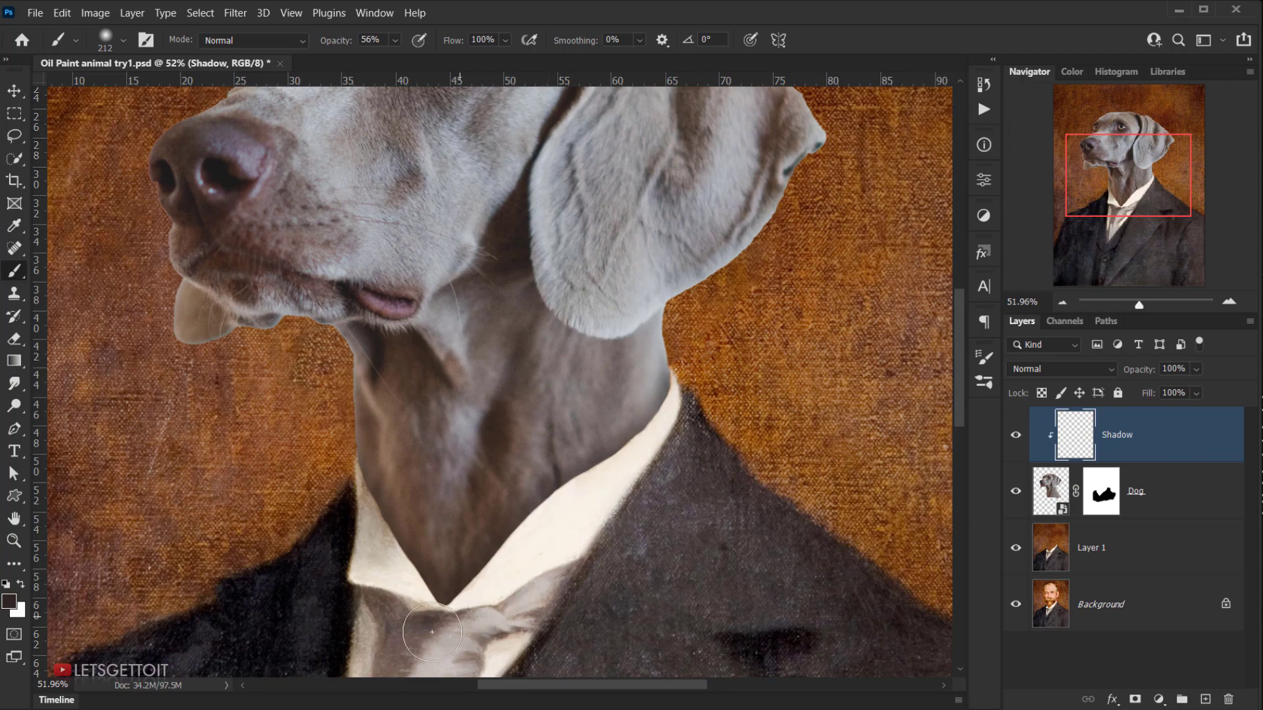
mouse_move(368, 609)
mouse_down()
mouse_move(333, 516)
mouse_move(341, 470)
mouse_move(336, 528)
mouse_move(398, 605)
mouse_move(472, 666)
mouse_up()
Deepen the shadow around the V of the collar and its left edge with a soft brush of size 325.
scroll(639, 547, down, 2)
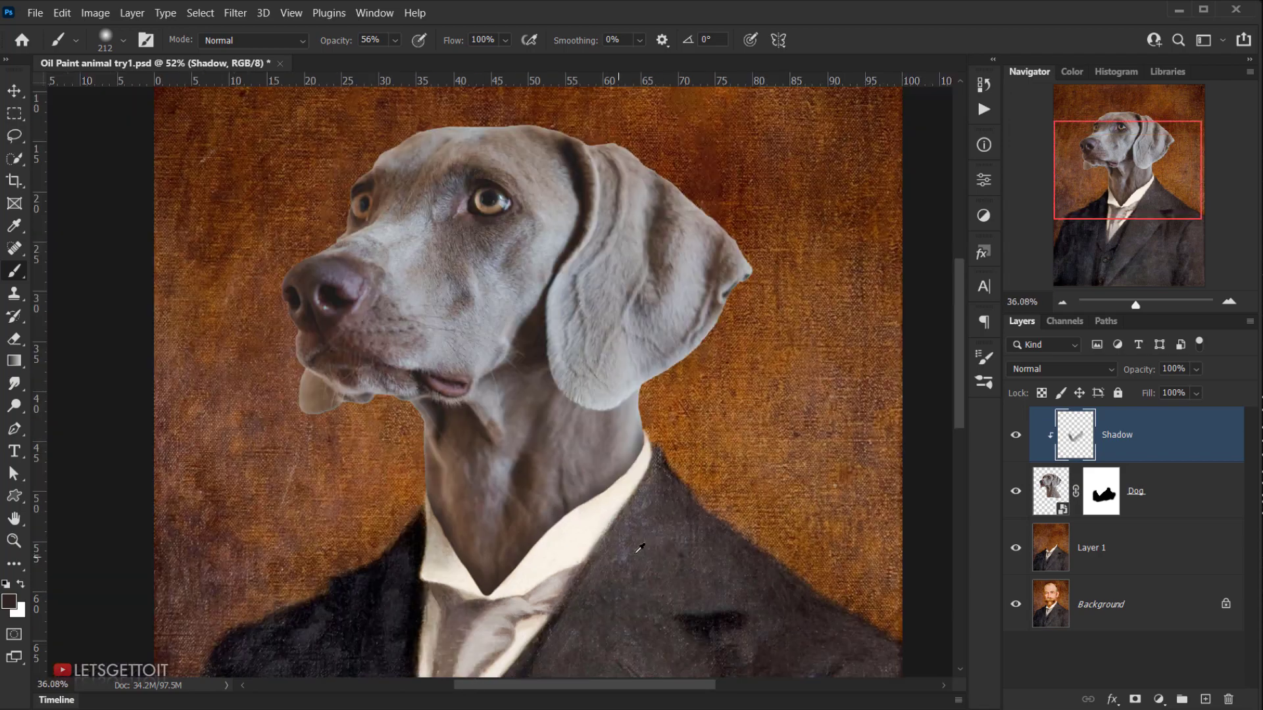
scroll(639, 547, down, 1)
mouse_move(639, 547)
mouse_down()
mouse_move(648, 516)
mouse_move(584, 562)
mouse_move(566, 556)
mouse_move(544, 581)
mouse_up()
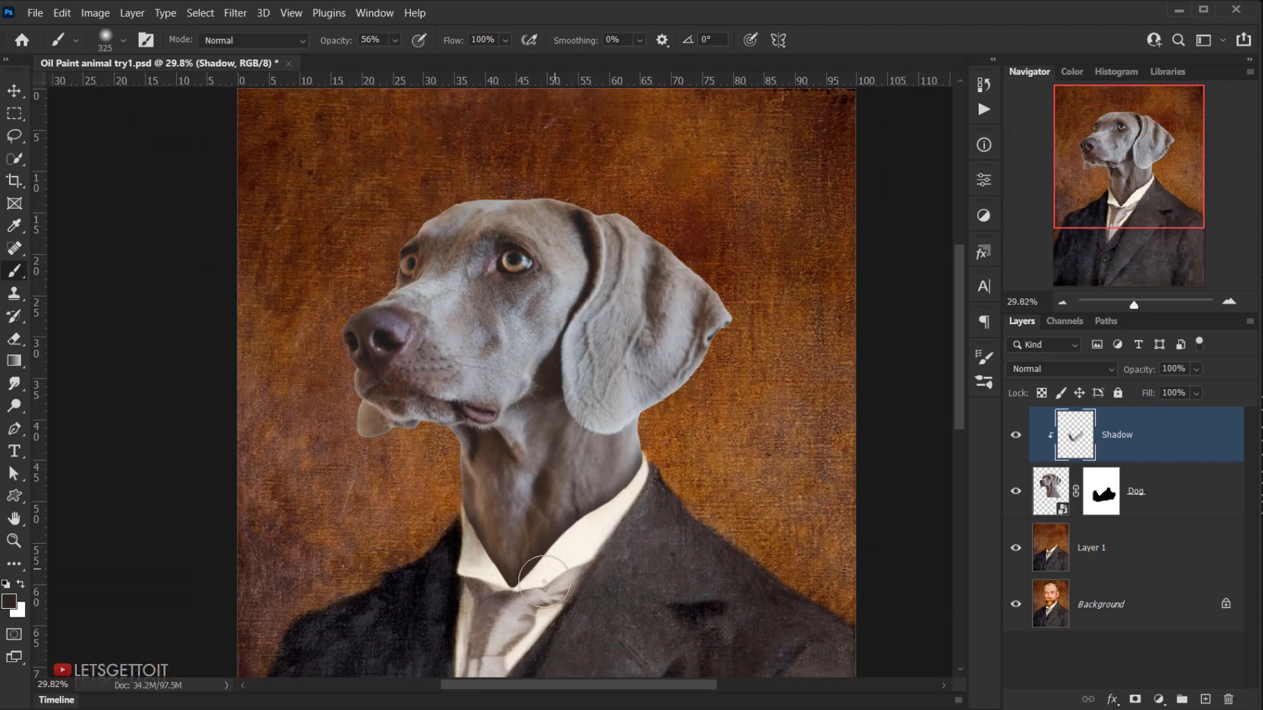
drag(467, 561, 437, 530)
Set the Shadow layer's opacity to 70% and its blend mode to Overlay.
scroll(657, 527, down, 2)
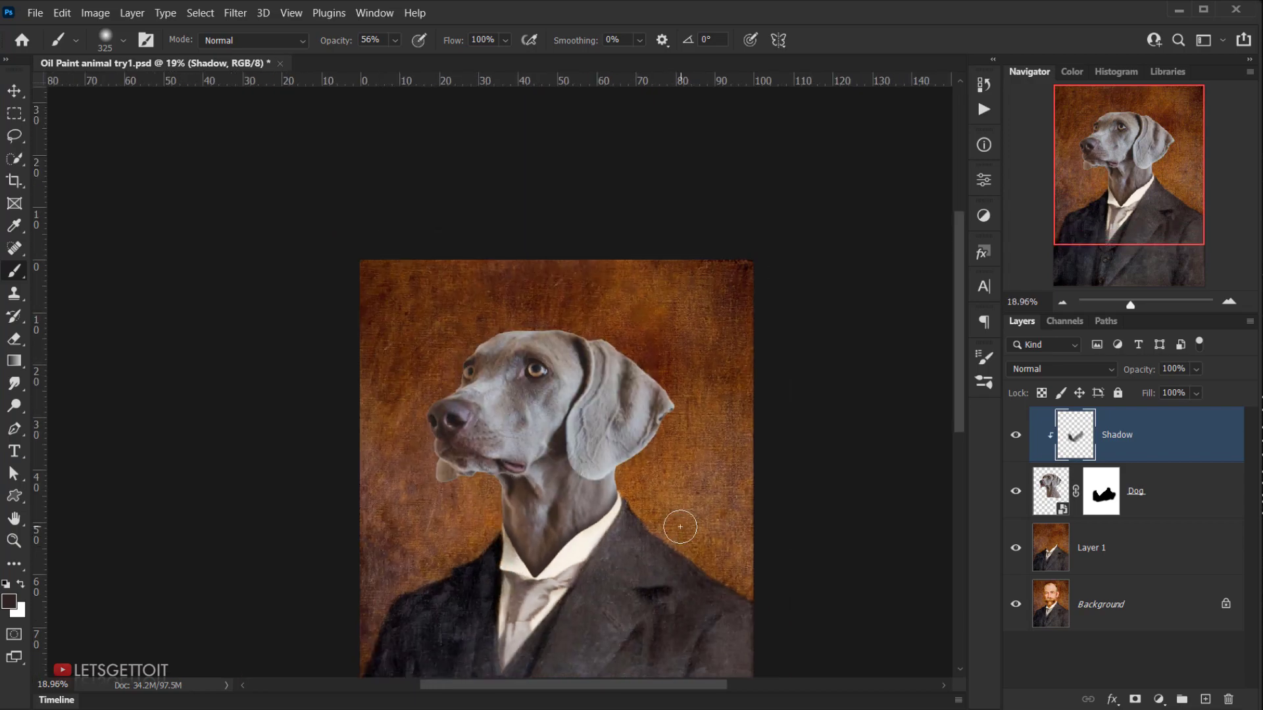
scroll(680, 527, up, 1)
scroll(677, 522, up, 3)
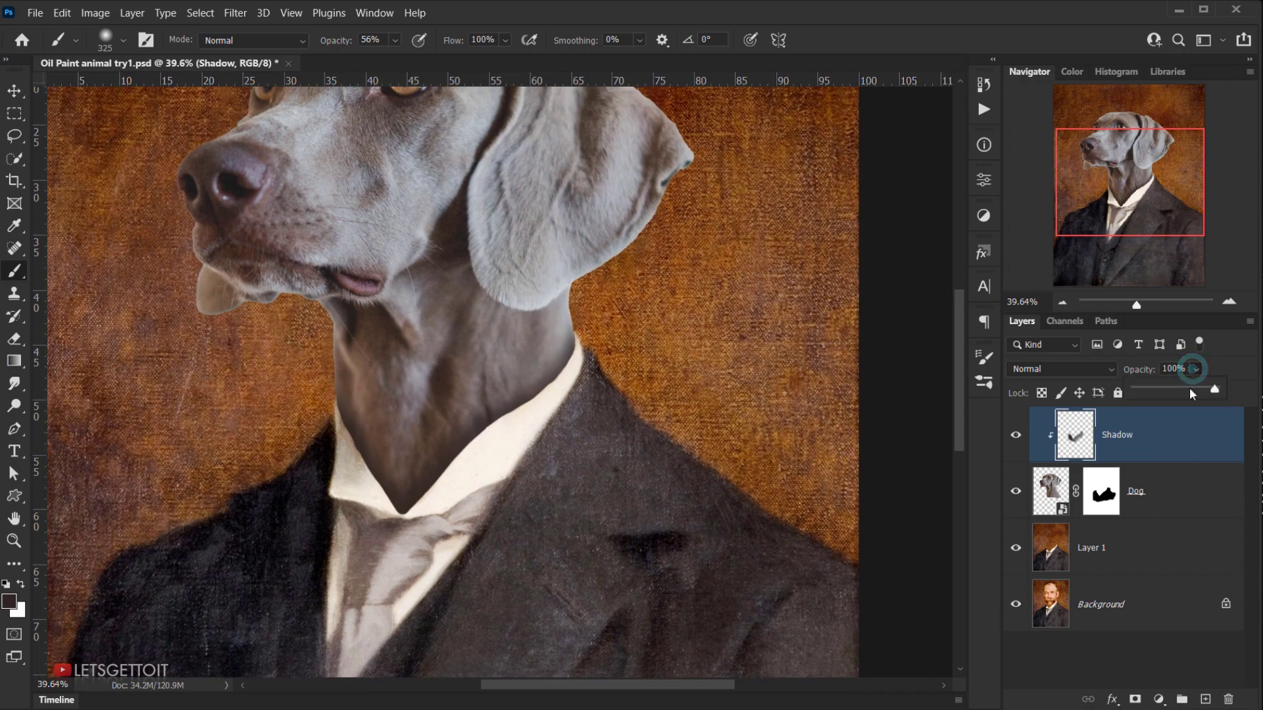
click(1189, 389)
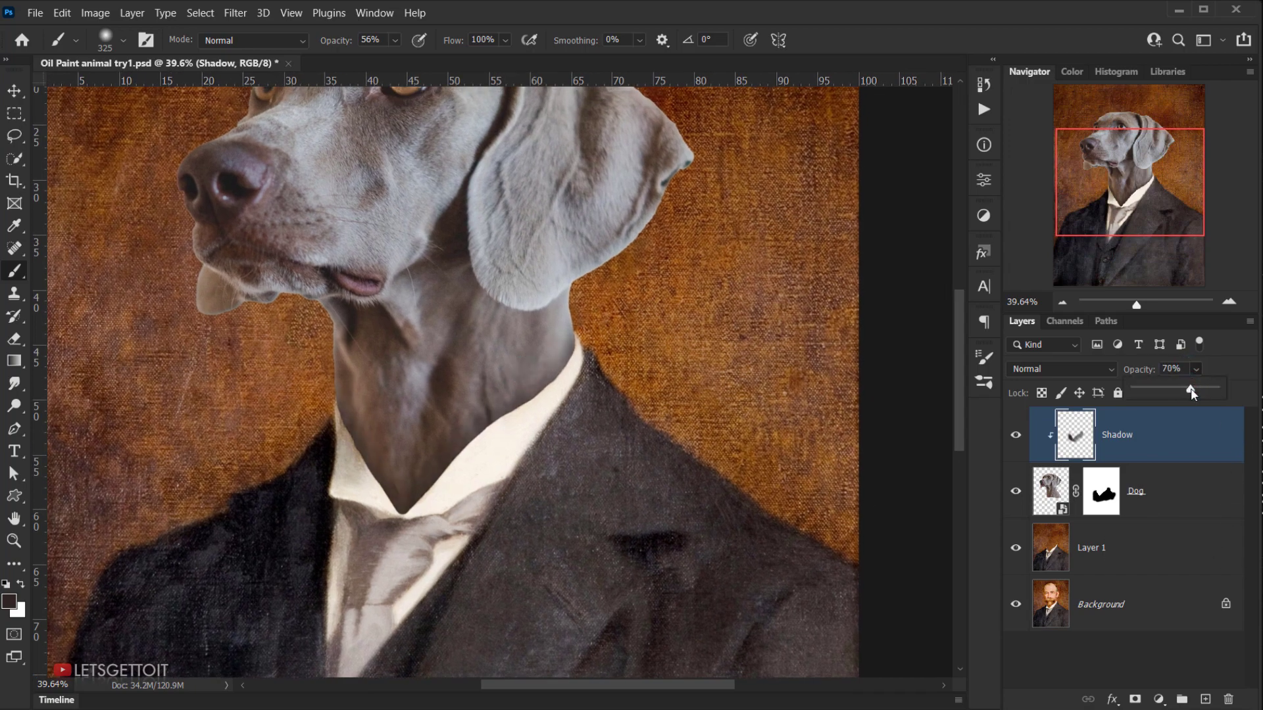
click(1110, 369)
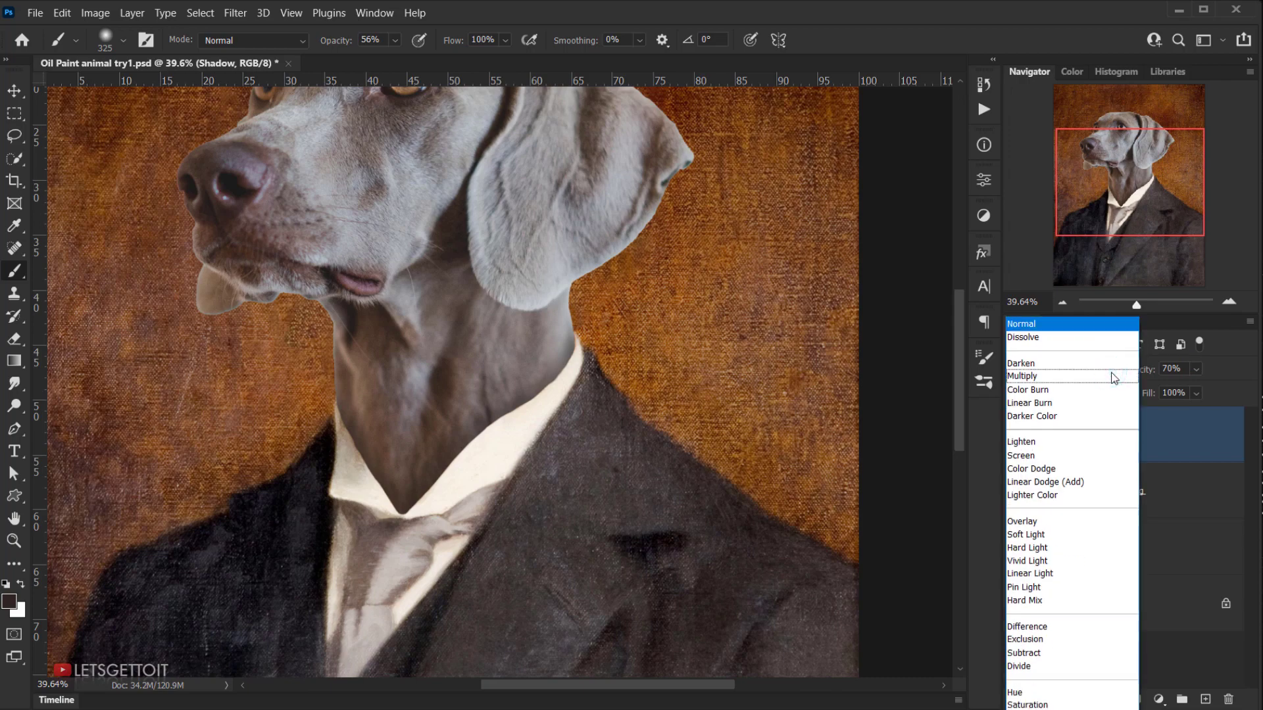
click(1053, 523)
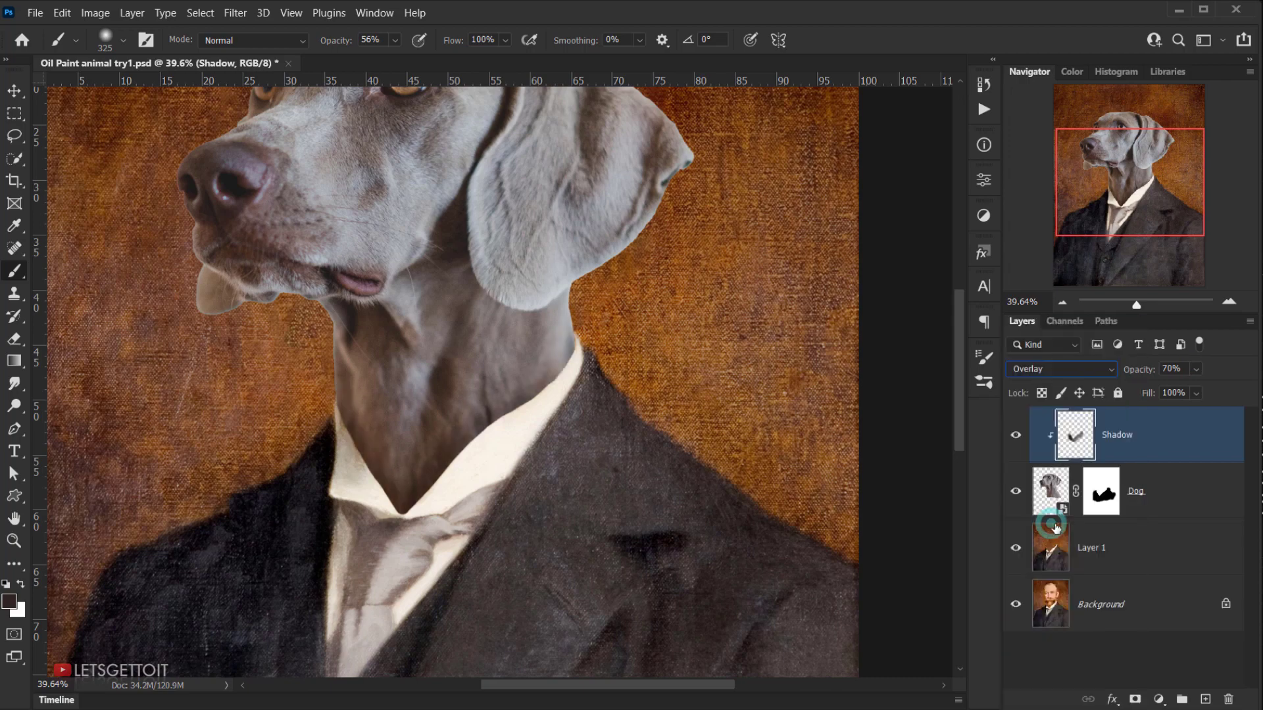
Apply Shadows/Highlights to the Dog layer with a 35% shadow amount, and compare the dog with and without it.
drag(511, 484, 543, 439)
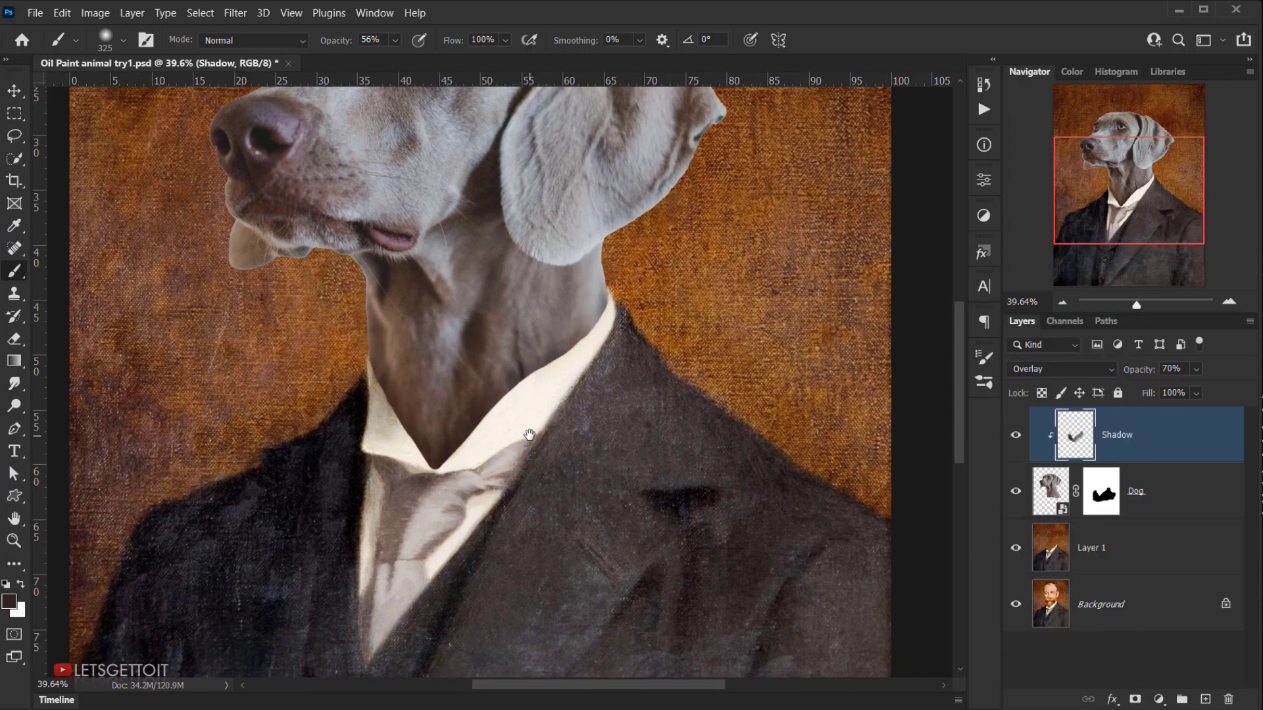
scroll(529, 434, down, 2)
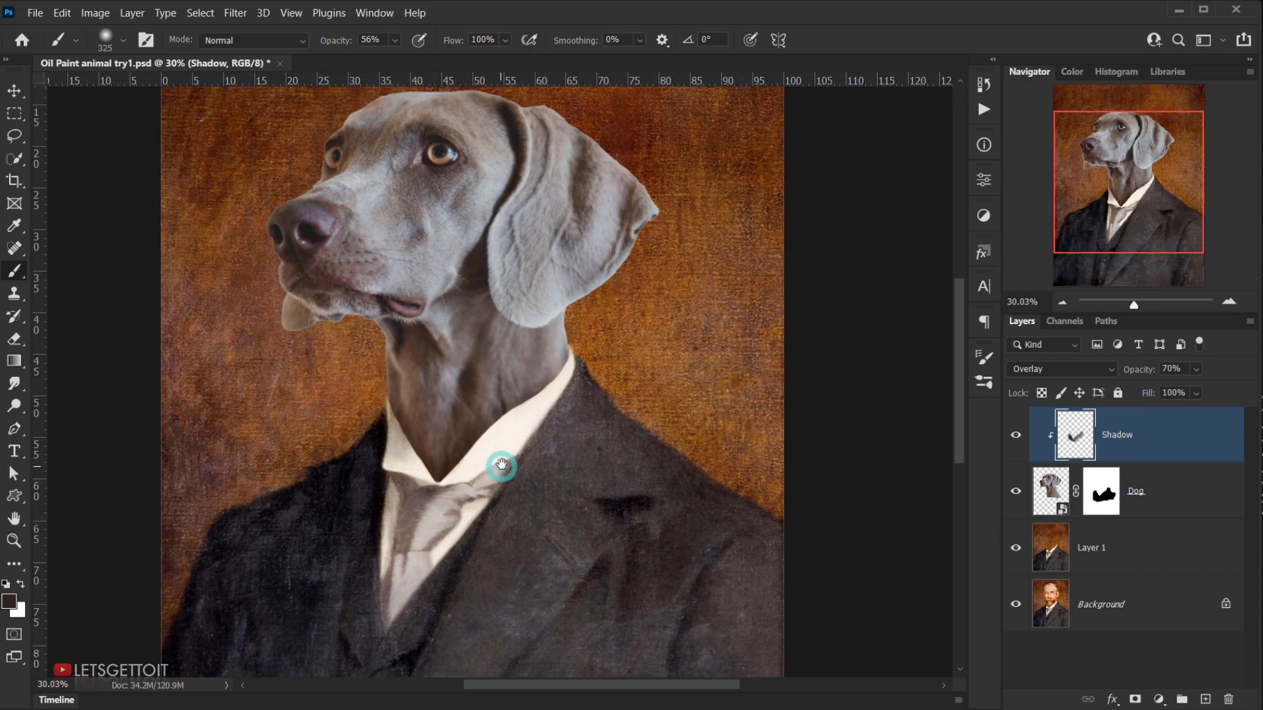
drag(501, 464, 505, 459)
click(1167, 496)
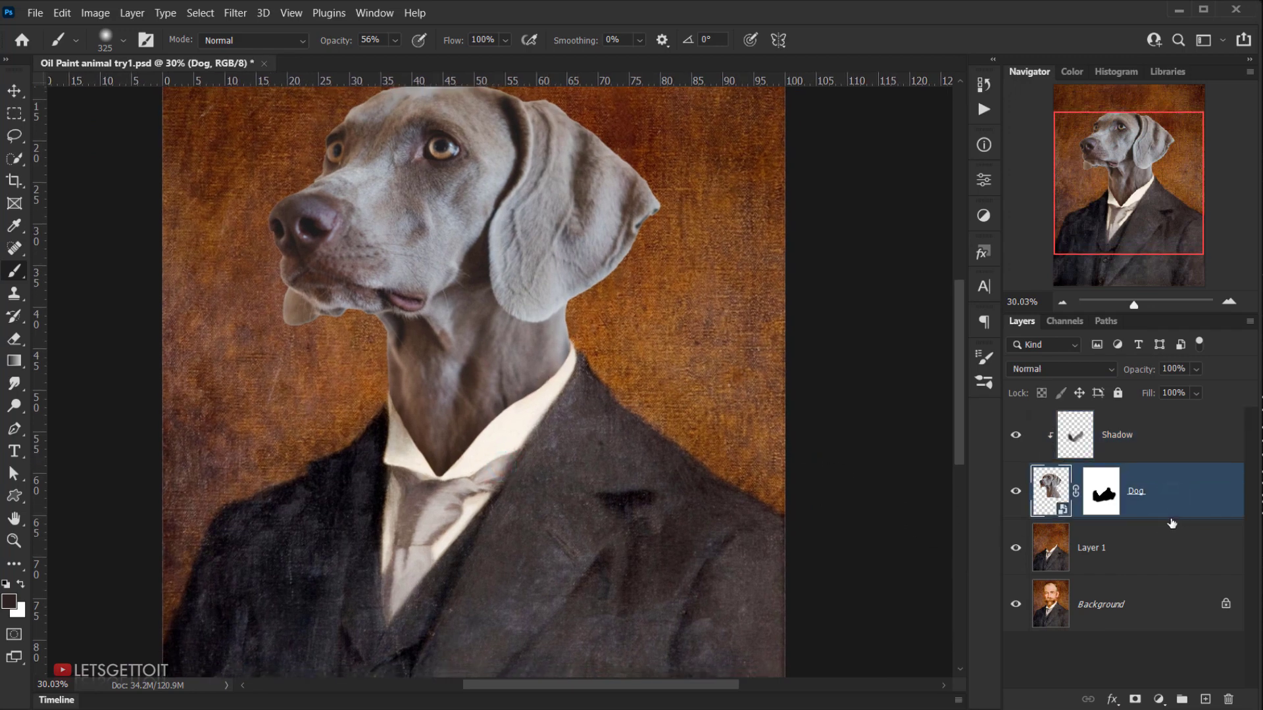
drag(447, 415, 465, 414)
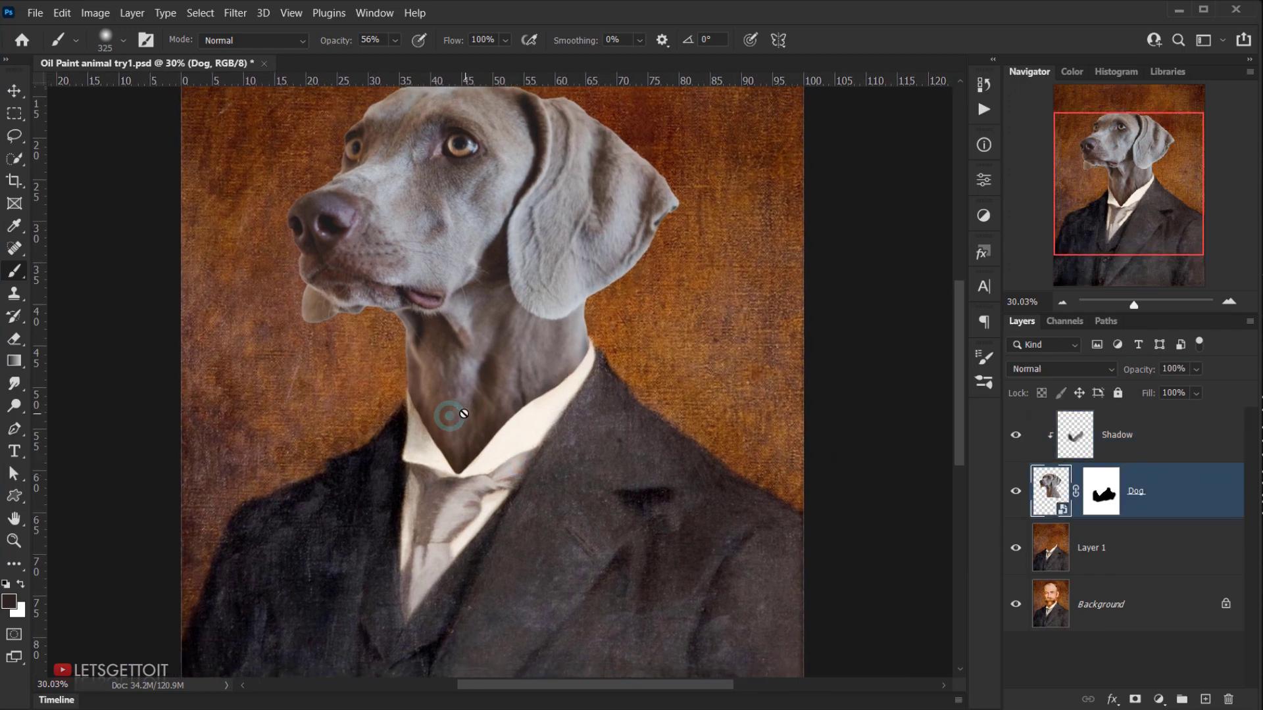
scroll(447, 412, down, 2)
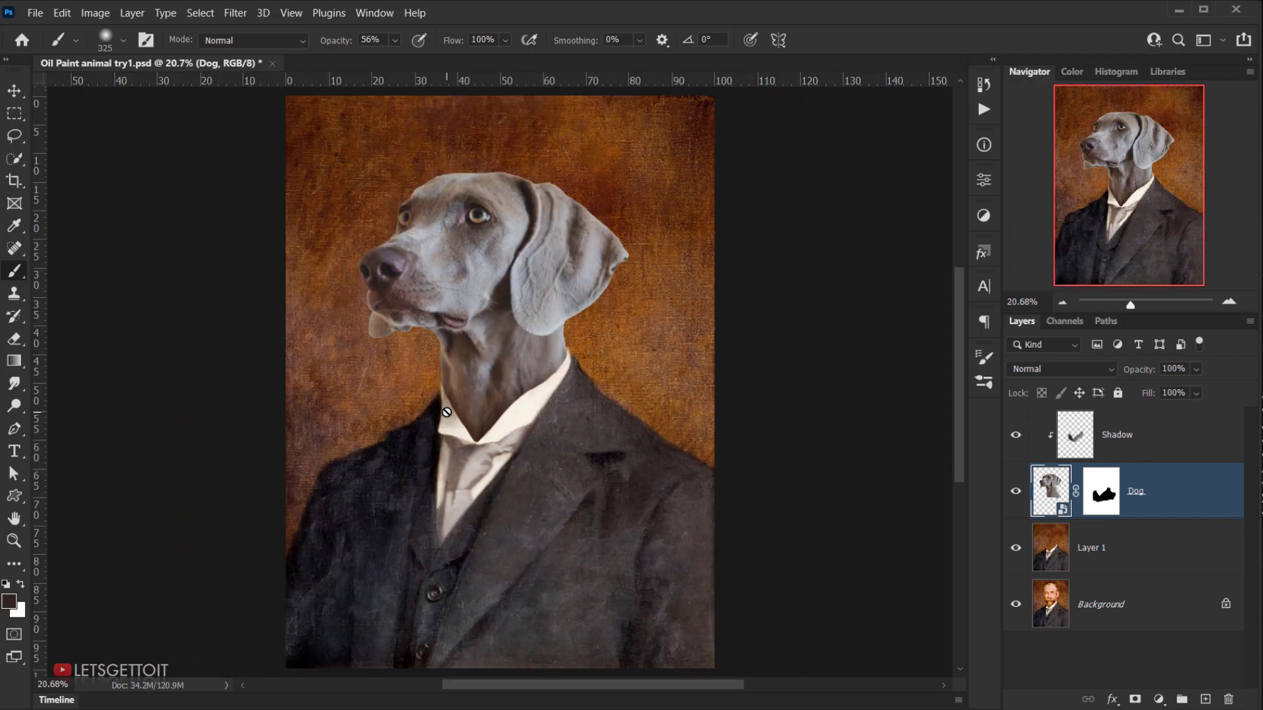
click(95, 13)
mouse_move(127, 55)
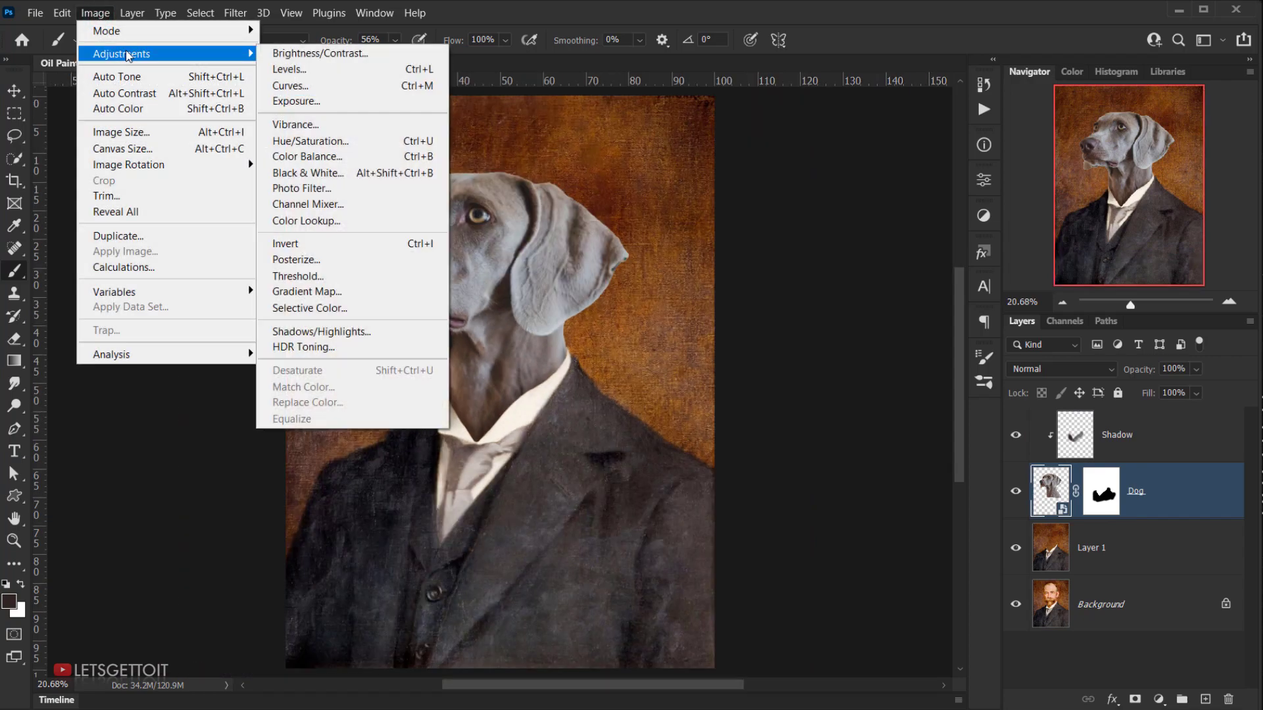
click(394, 331)
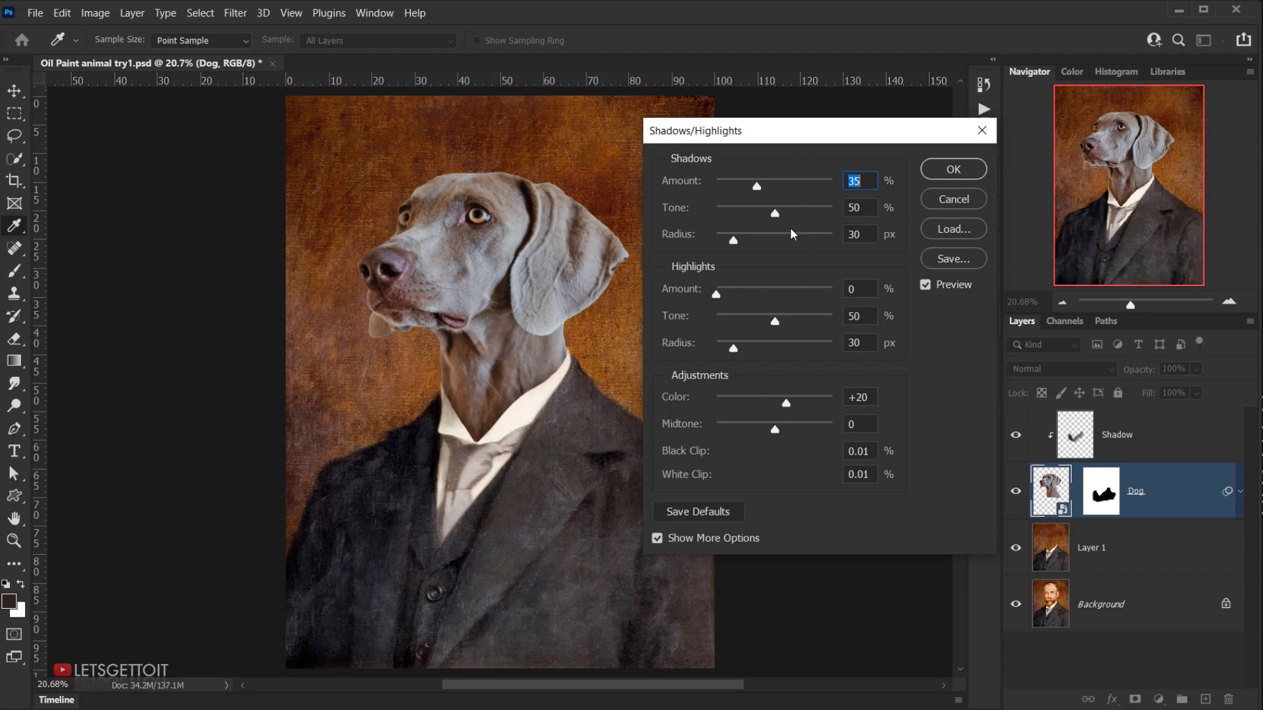
click(953, 172)
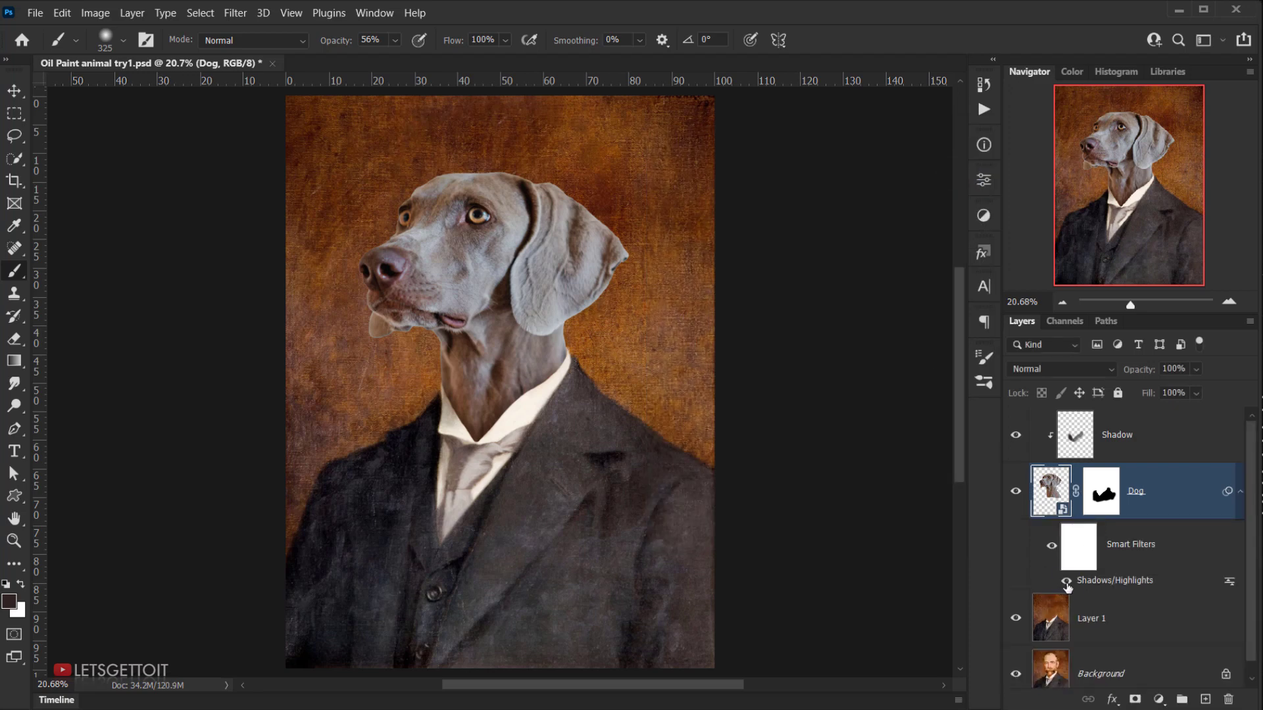
click(1066, 582)
click(1066, 582)
Apply the Oil Paint filter to the Dog layer with stylization 5.0, cleanliness 7.0, scale 10.0, bristle detail 0.0 and lighting off.
click(243, 19)
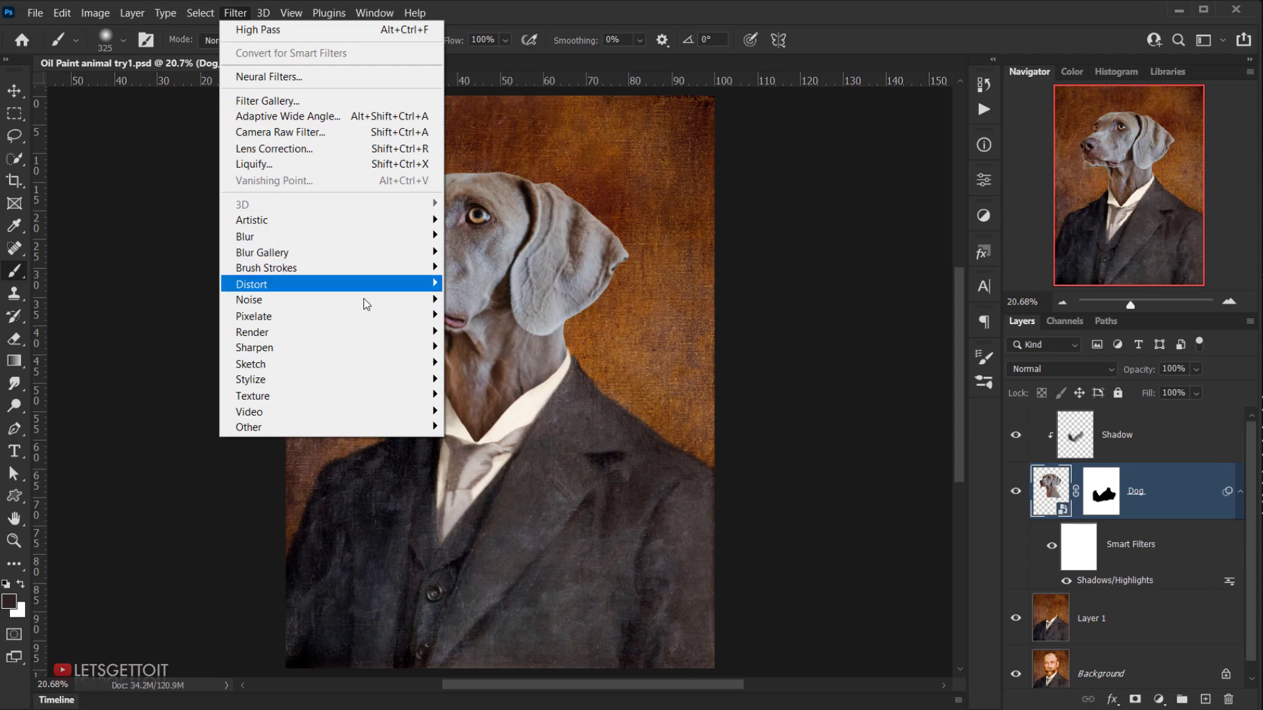
mouse_move(273, 388)
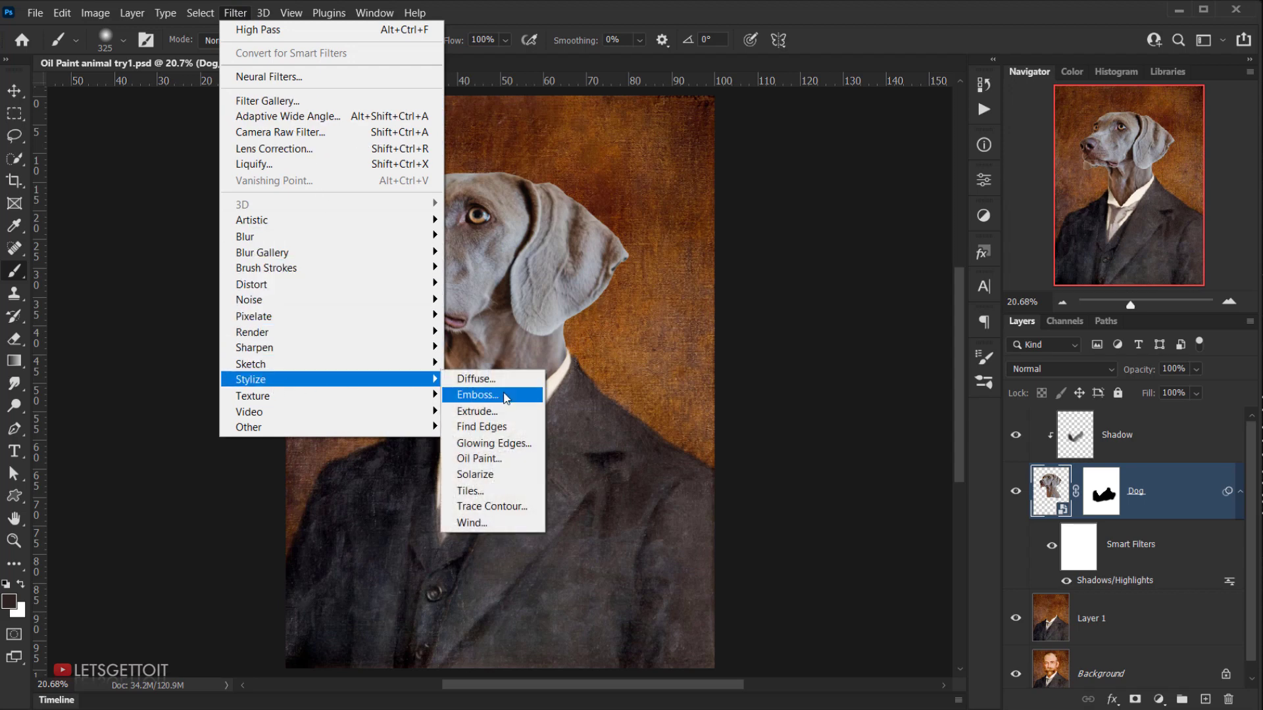
click(504, 459)
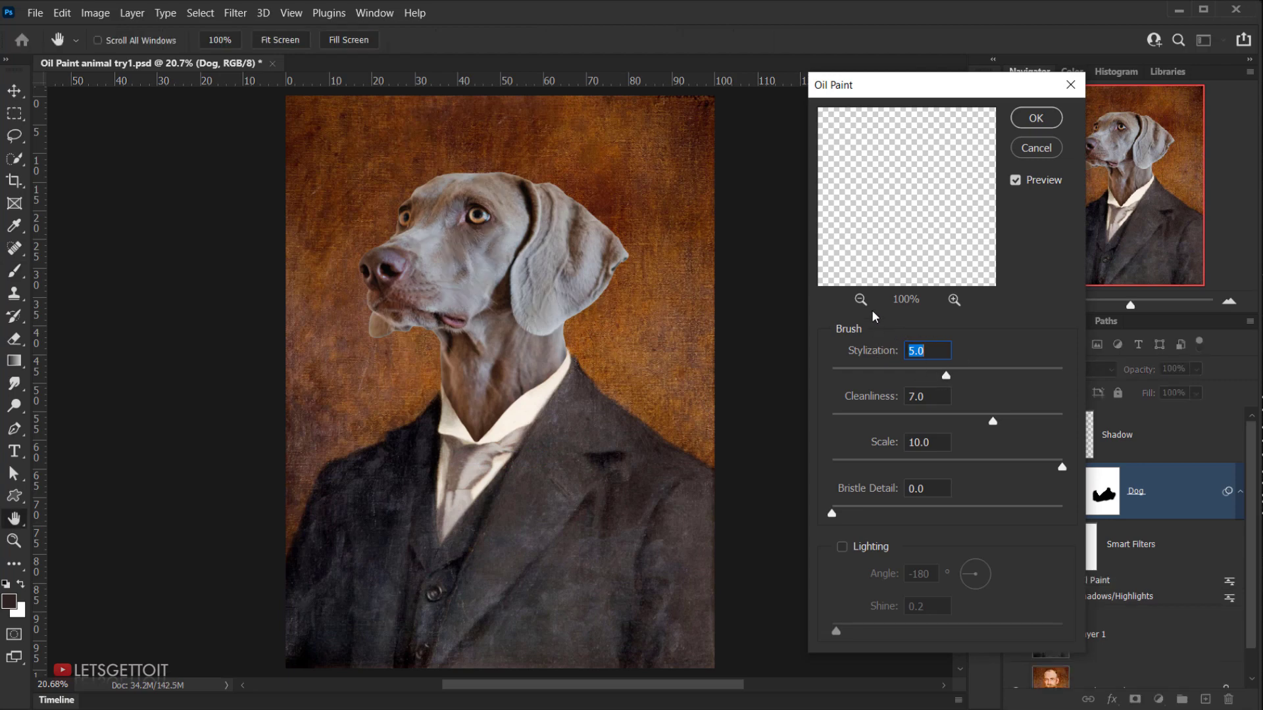
click(865, 301)
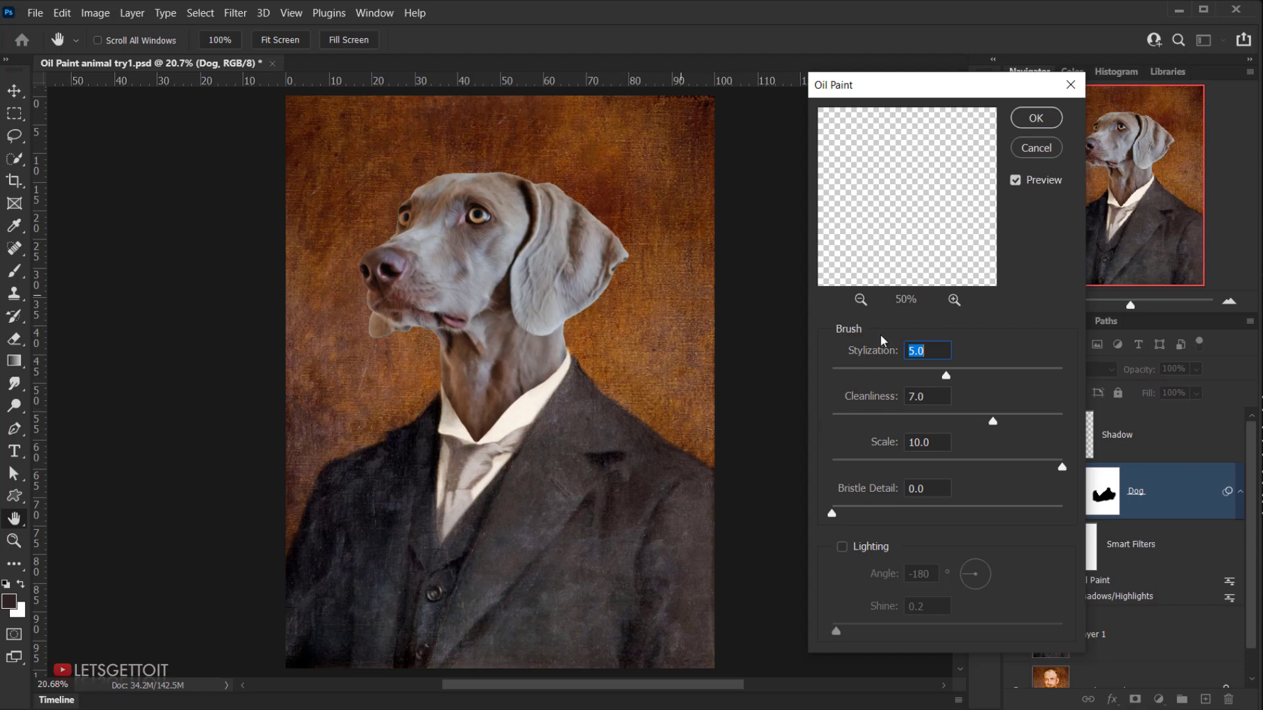
click(1035, 119)
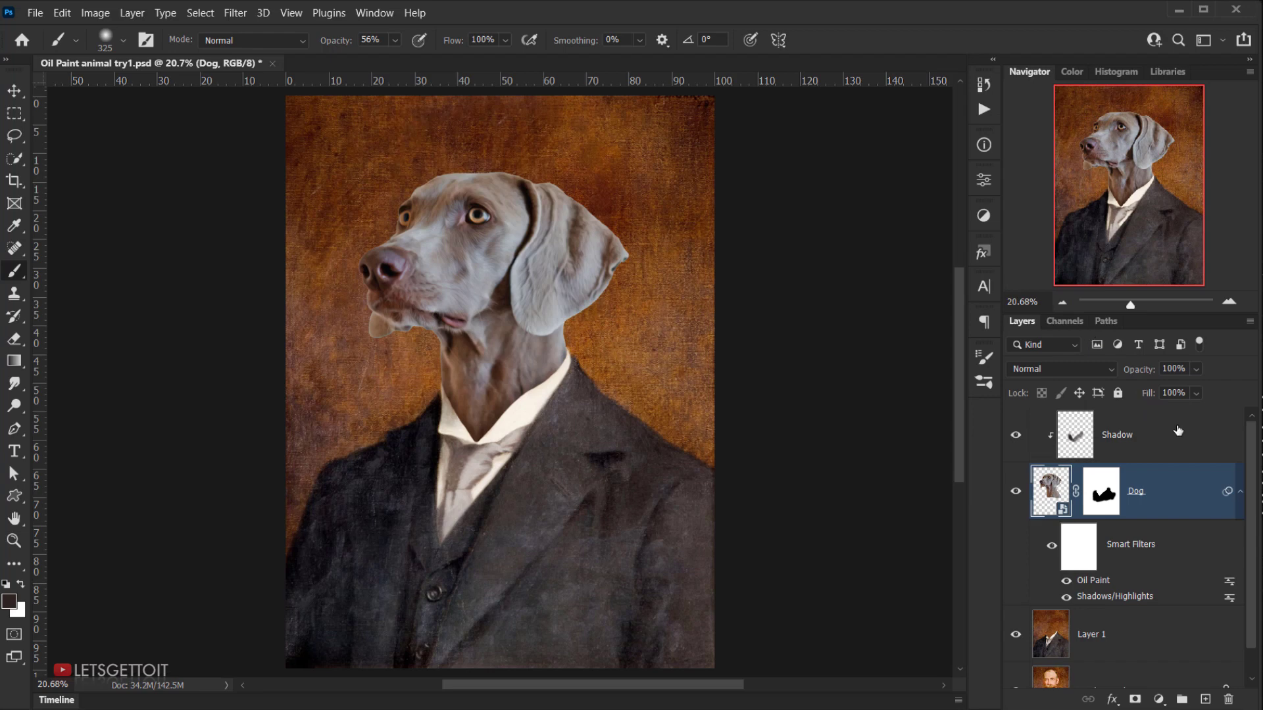
Open the Filter Gallery for the Dog layer with the artistic Dry Brush filter selected.
click(236, 13)
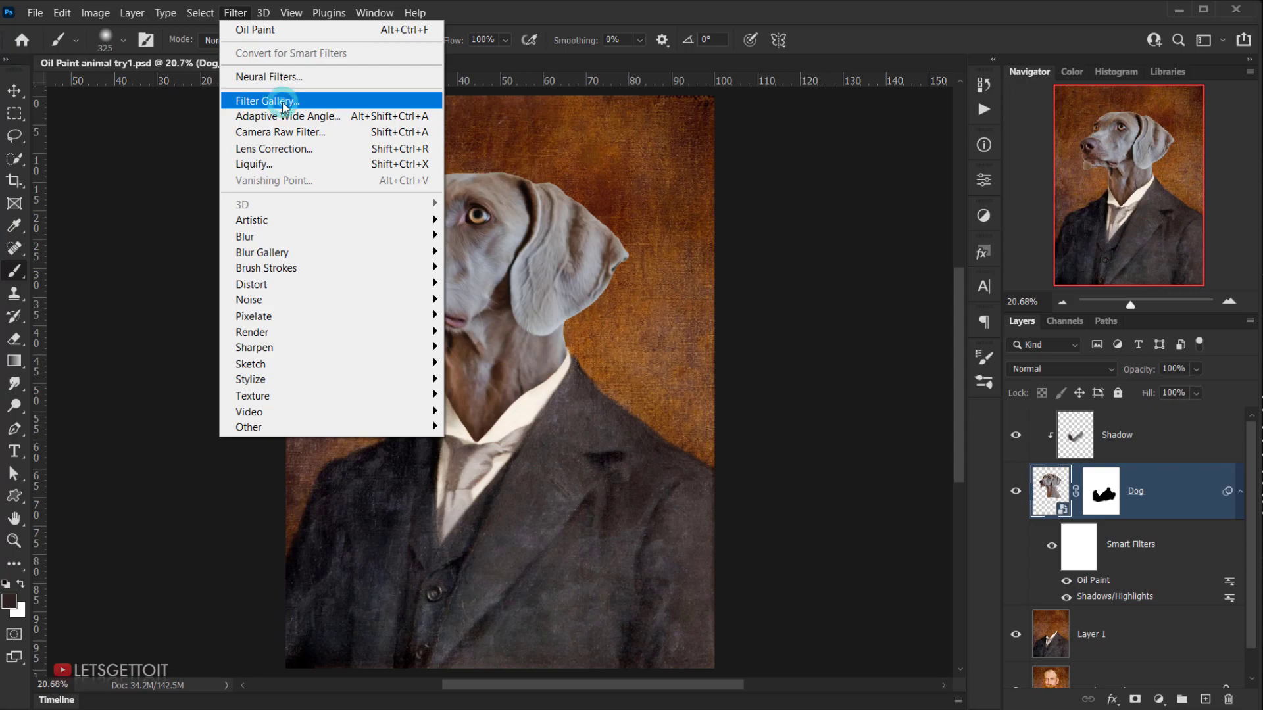
click(273, 100)
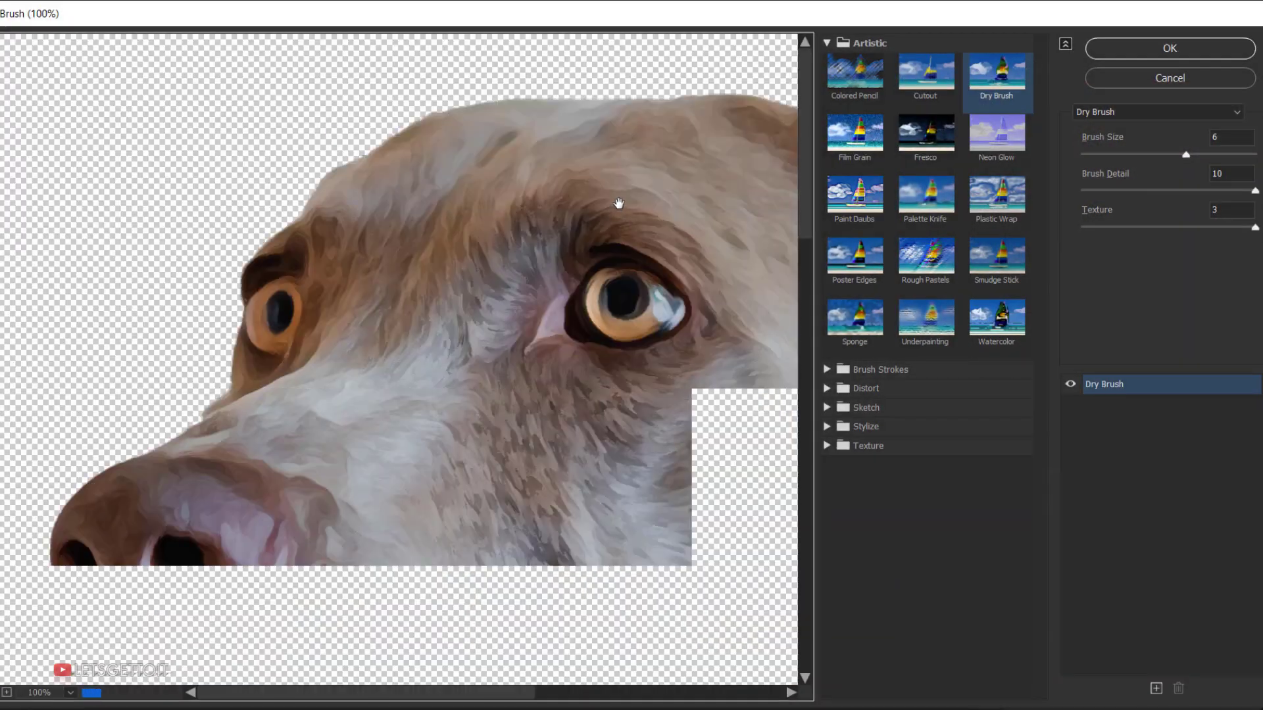
click(826, 42)
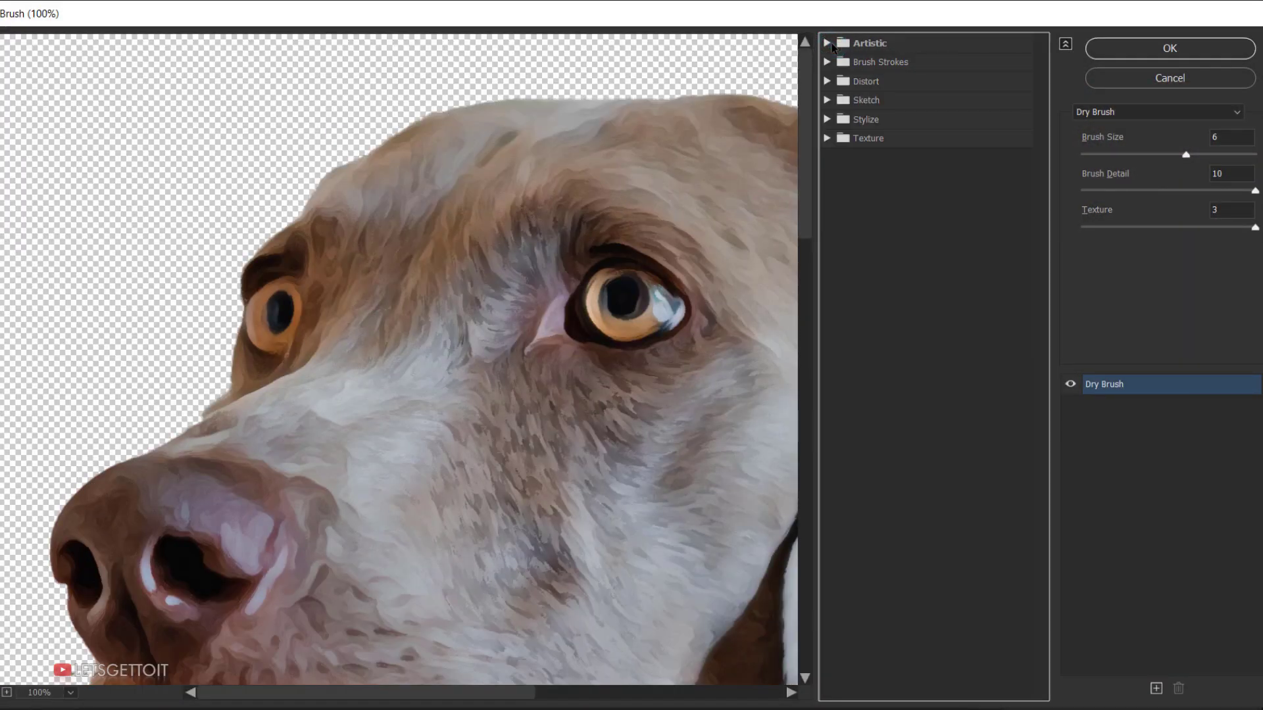
click(826, 42)
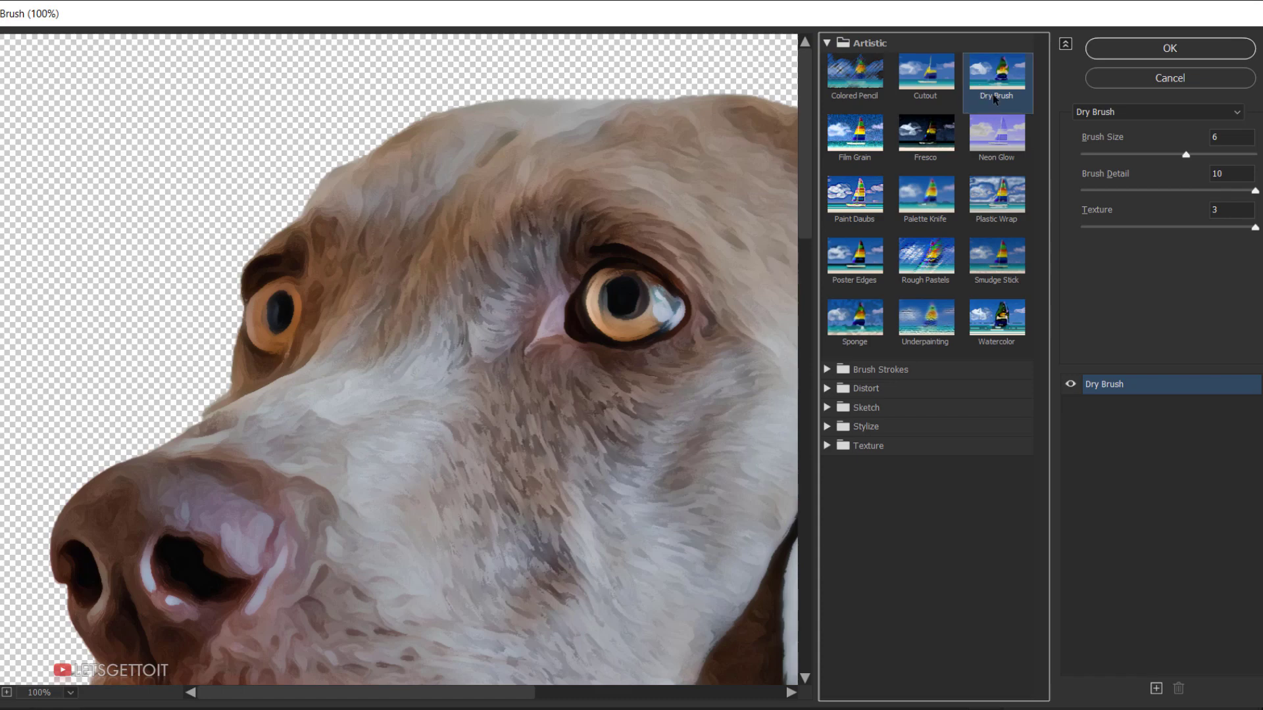
Examine the Dry Brush preview across the dog's muzzle, eyes, ear and neck.
drag(575, 451, 437, 262)
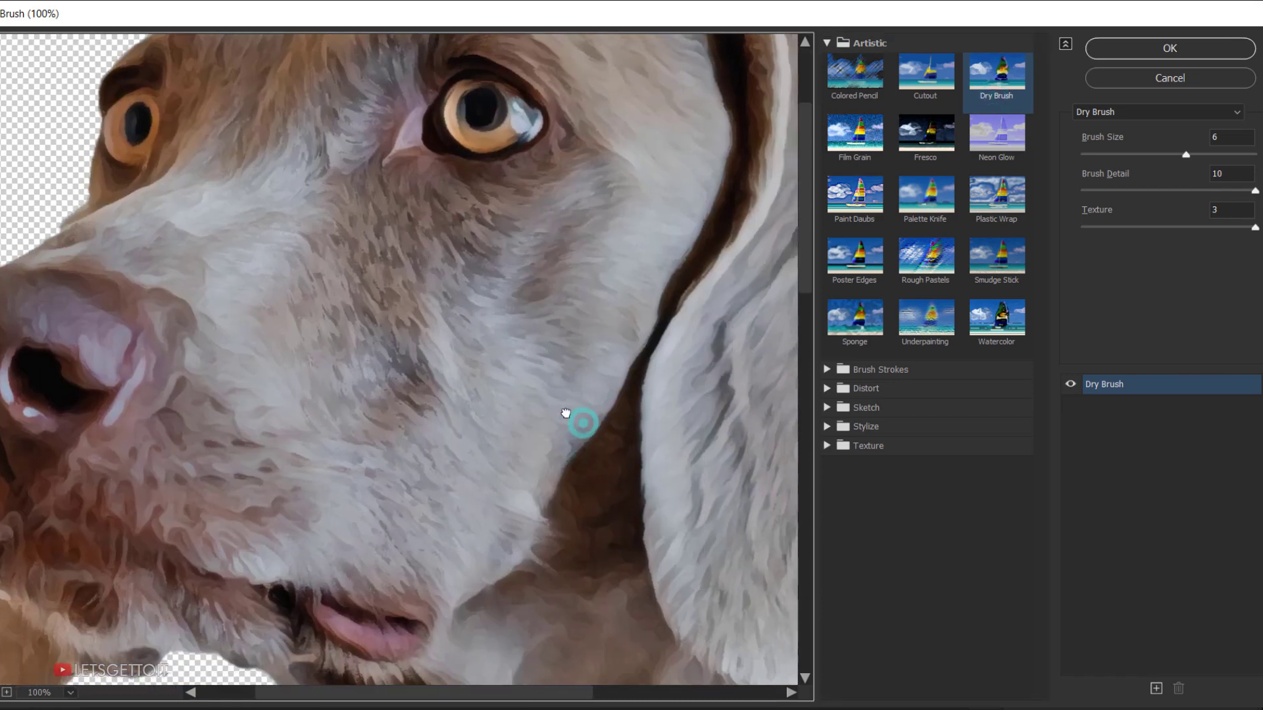
drag(565, 413, 543, 408)
drag(621, 424, 562, 402)
drag(456, 388, 697, 356)
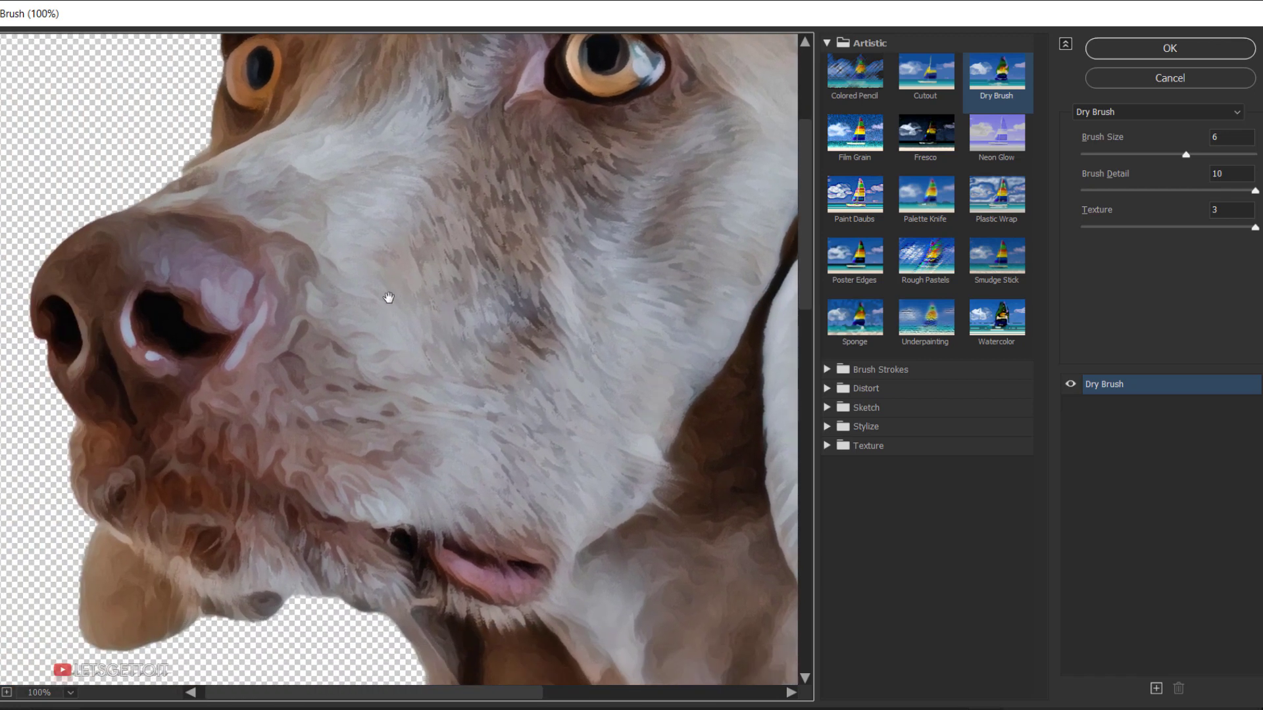
drag(600, 358, 470, 298)
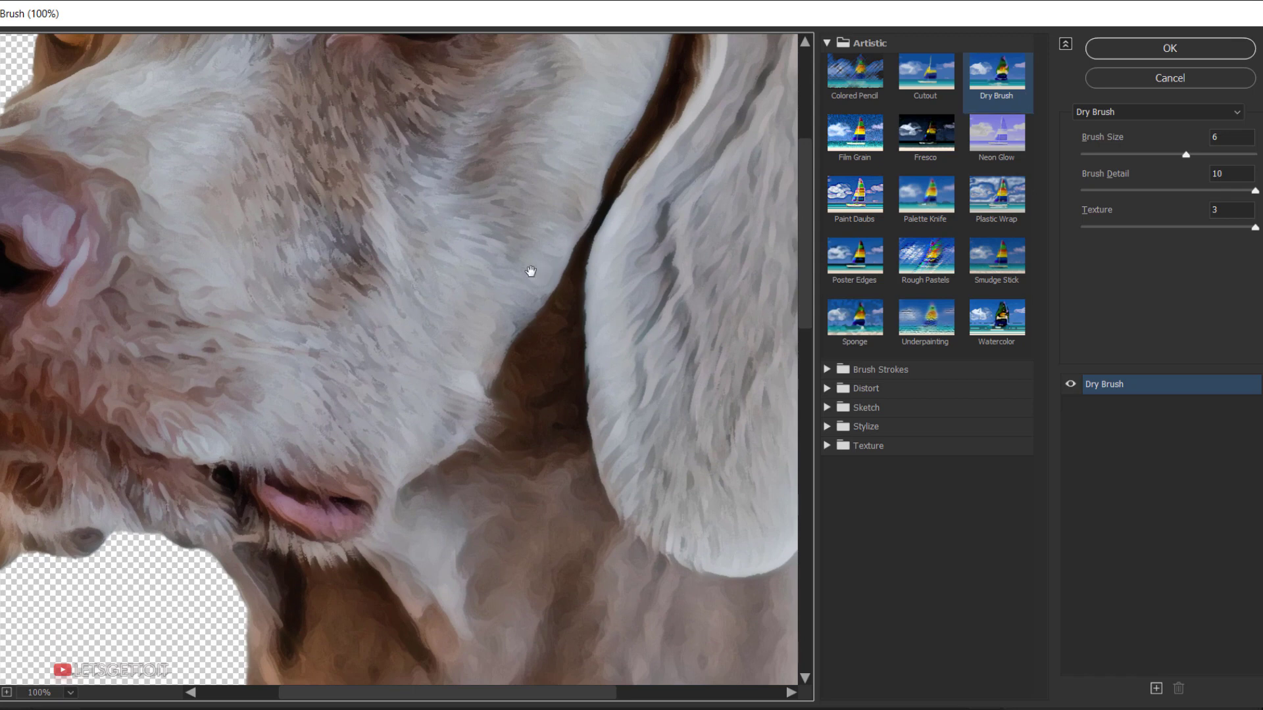
drag(424, 389, 569, 355)
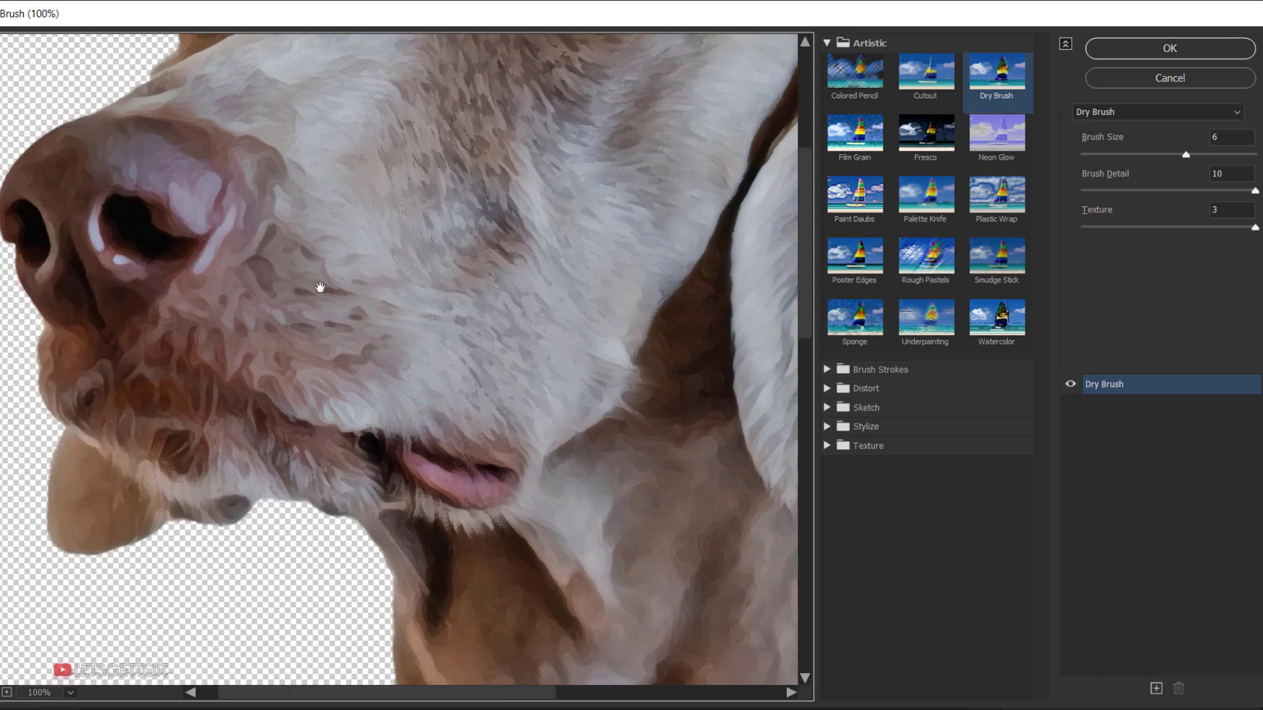
drag(683, 276, 588, 314)
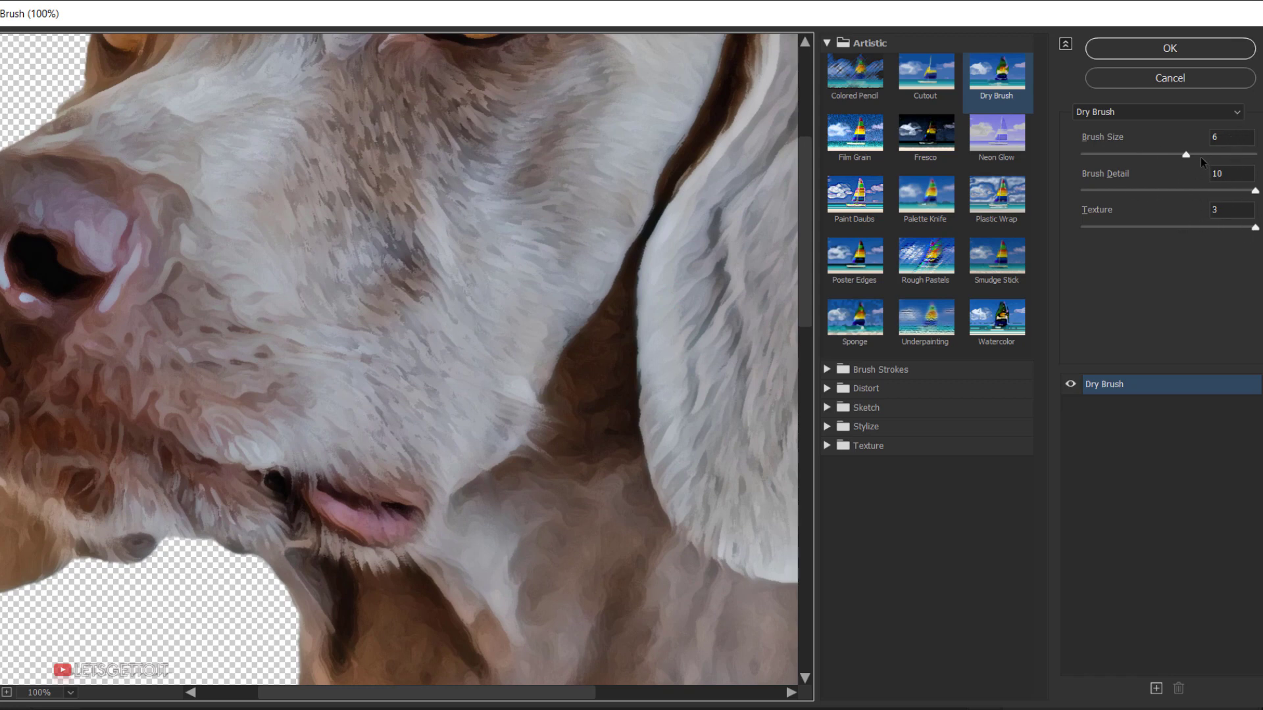
mouse_move(386, 245)
mouse_down()
mouse_move(530, 265)
mouse_move(563, 237)
mouse_up()
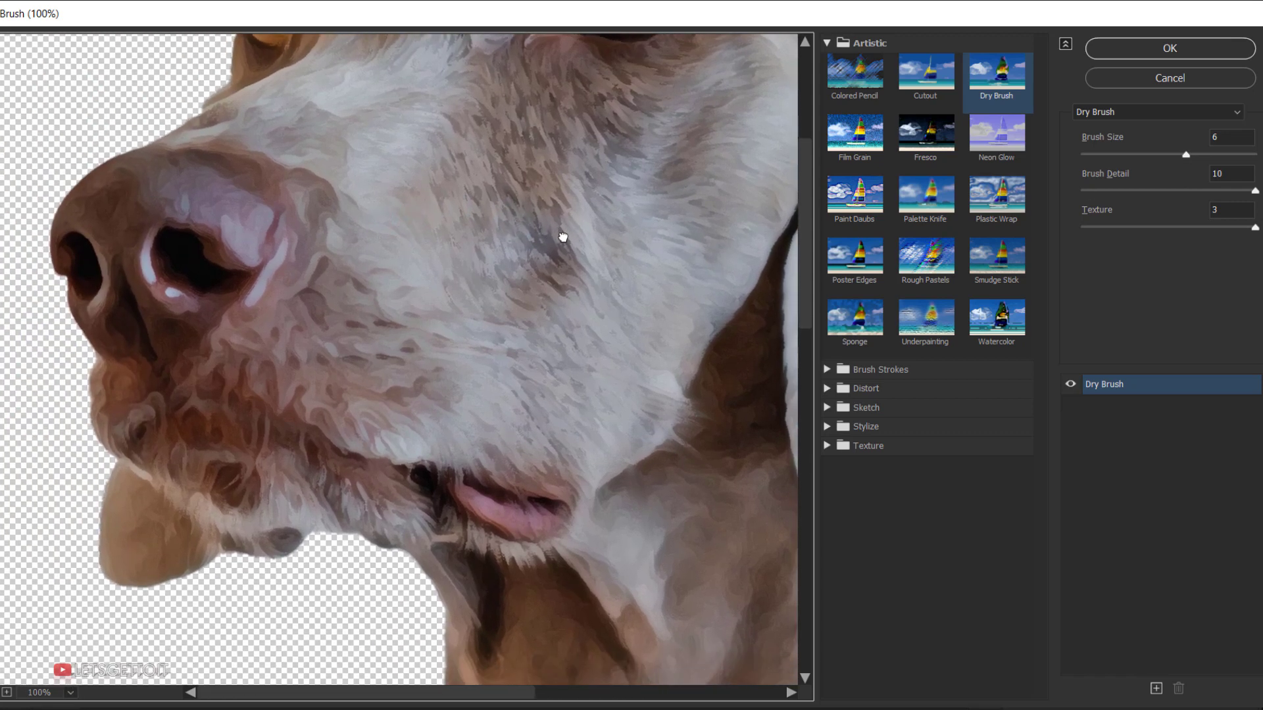
click(453, 340)
click(536, 330)
drag(533, 329, 520, 324)
drag(626, 343, 556, 336)
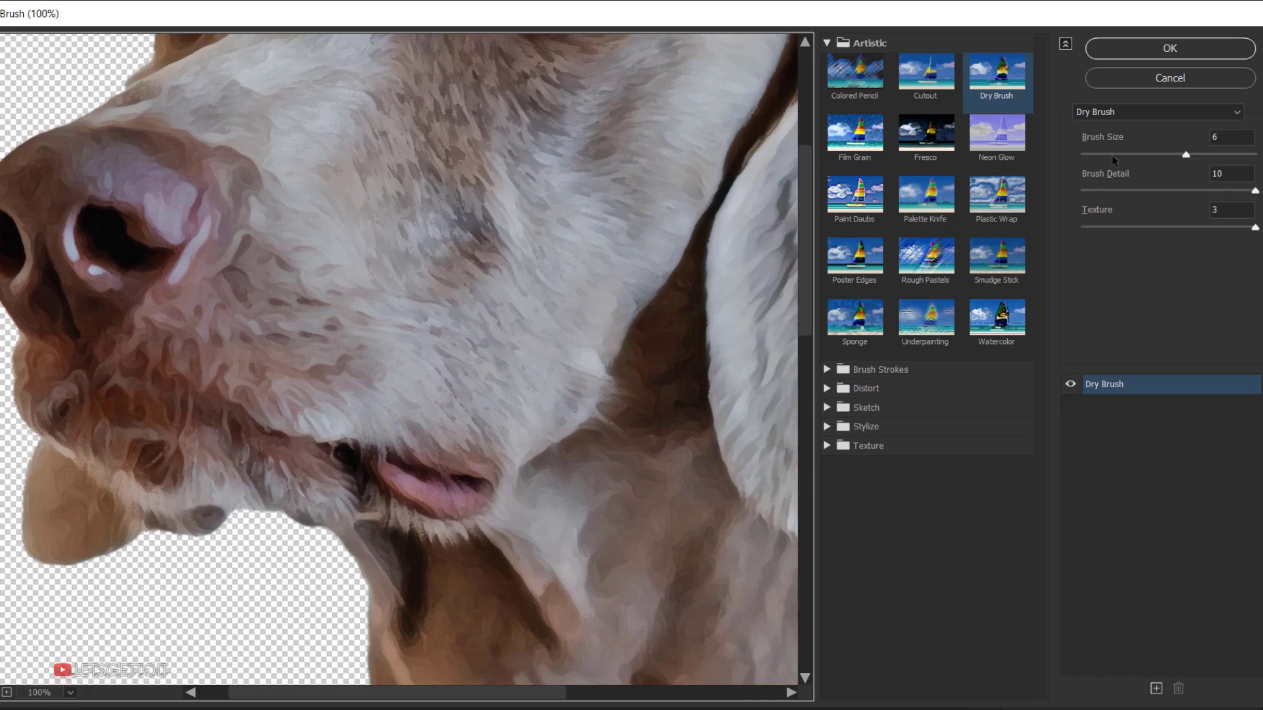
mouse_move(451, 163)
mouse_down()
mouse_move(491, 225)
mouse_move(495, 282)
mouse_move(471, 251)
mouse_up()
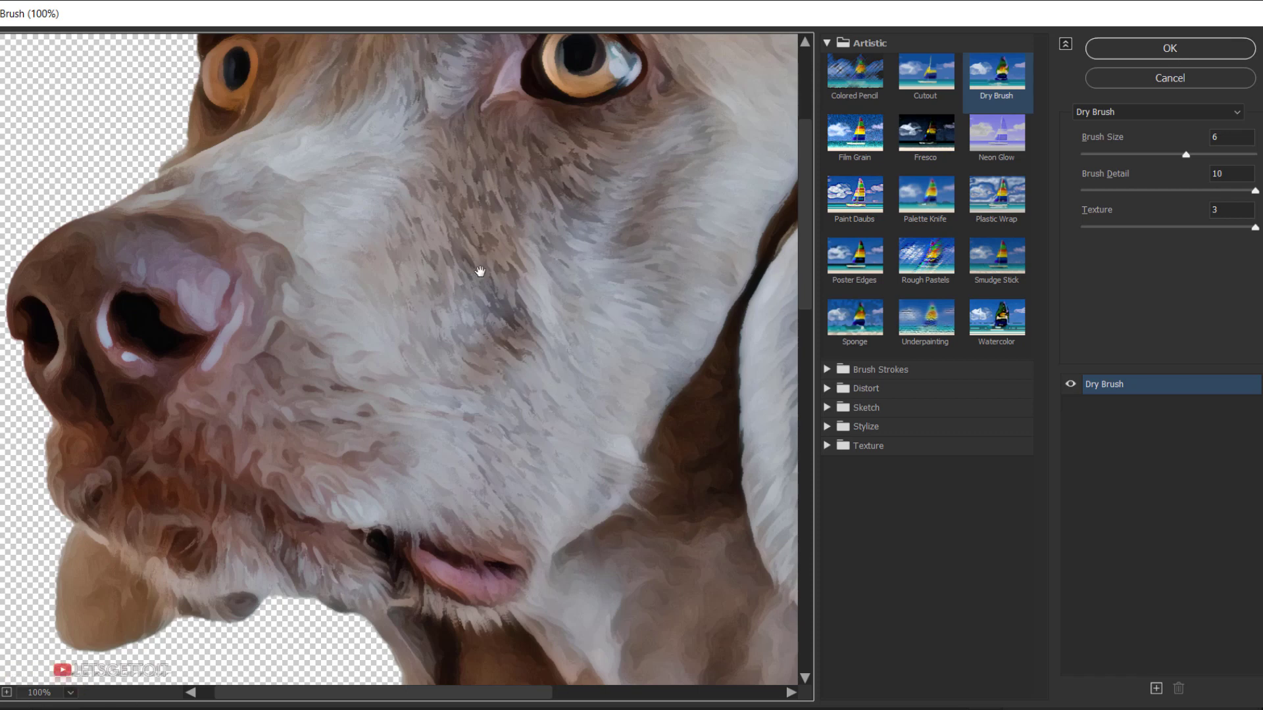
drag(395, 324, 417, 309)
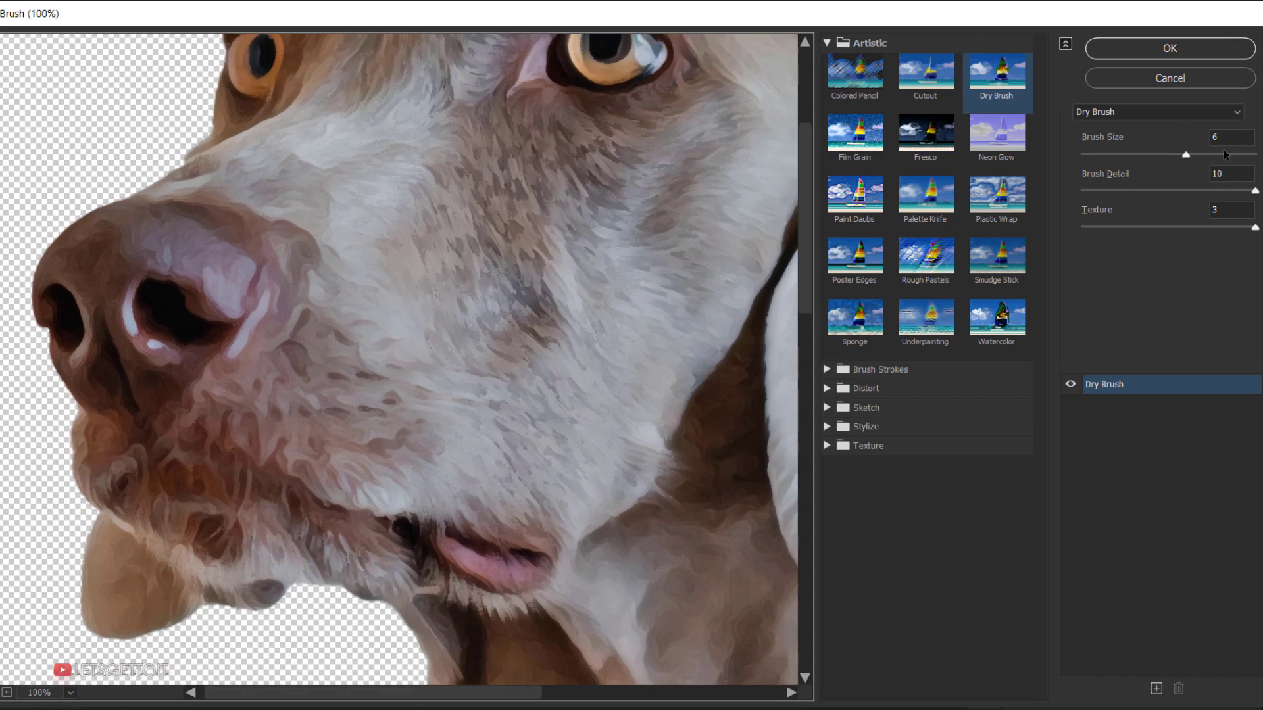
Apply Dry Brush to the Dog layer with brush size 6, brush detail 10 and texture 3, and compare the dog with and without it.
click(1157, 48)
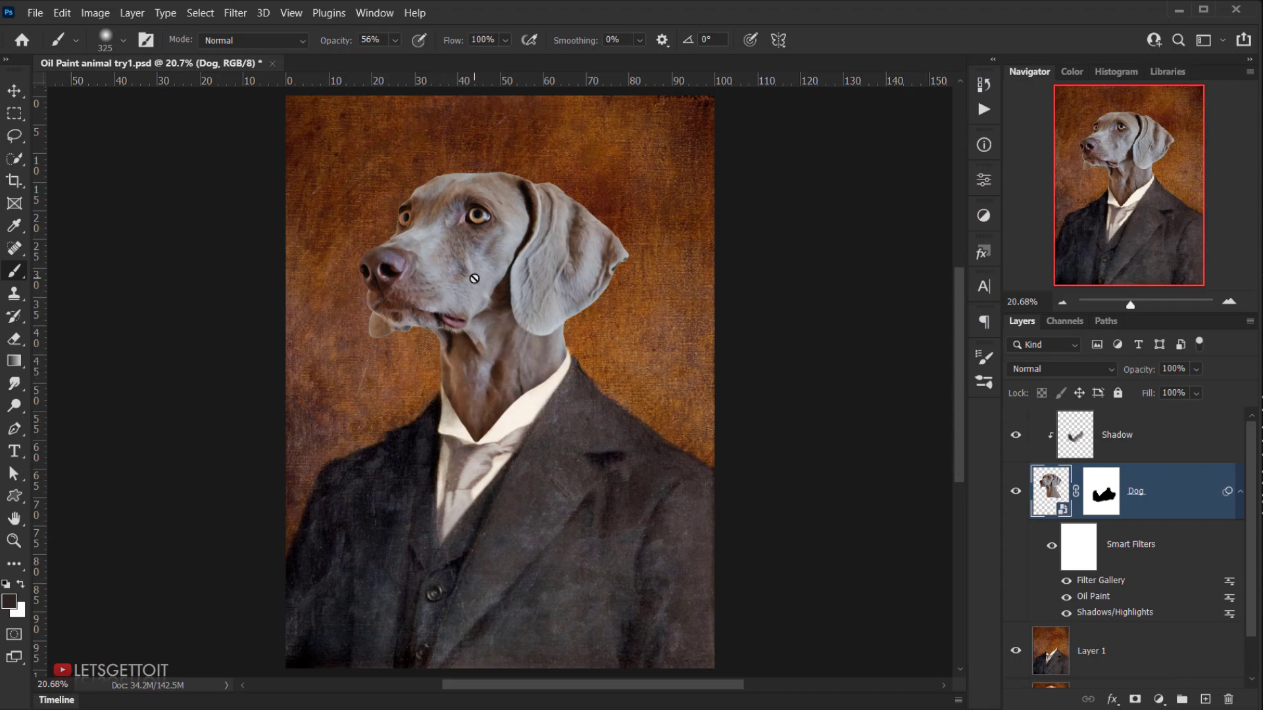
scroll(517, 345, up, 4)
drag(453, 297, 483, 353)
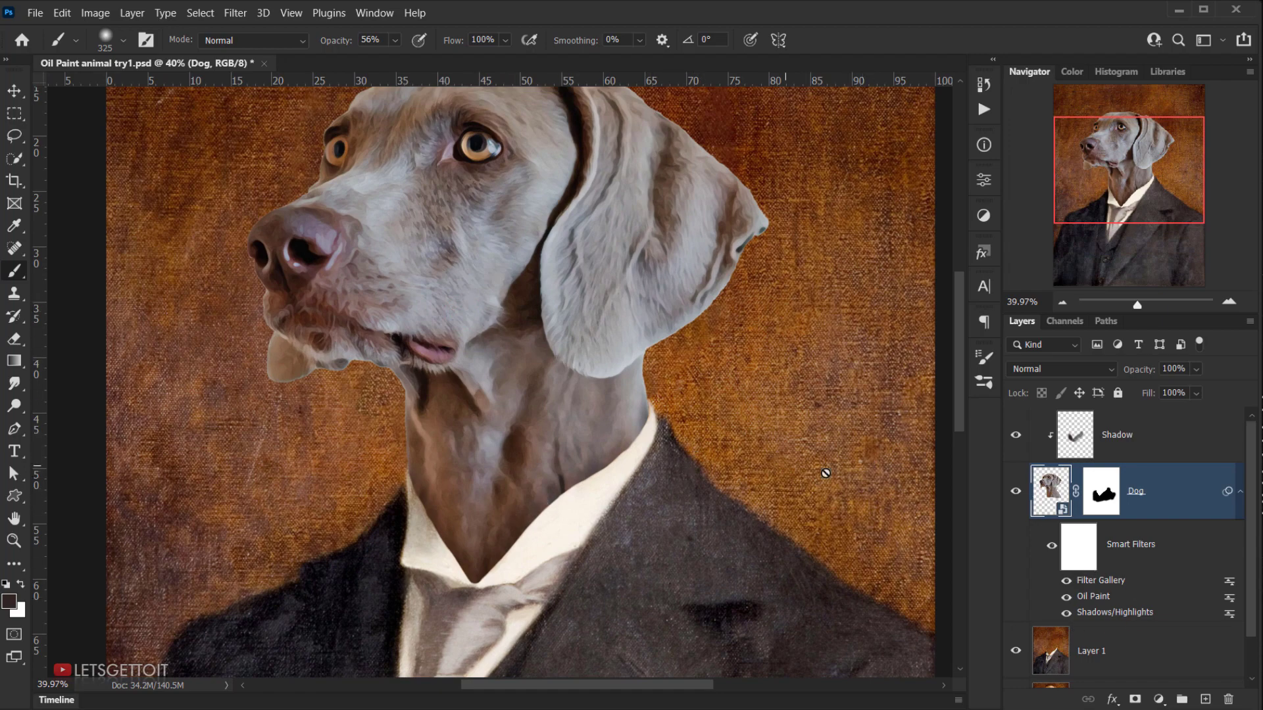
drag(445, 456, 465, 443)
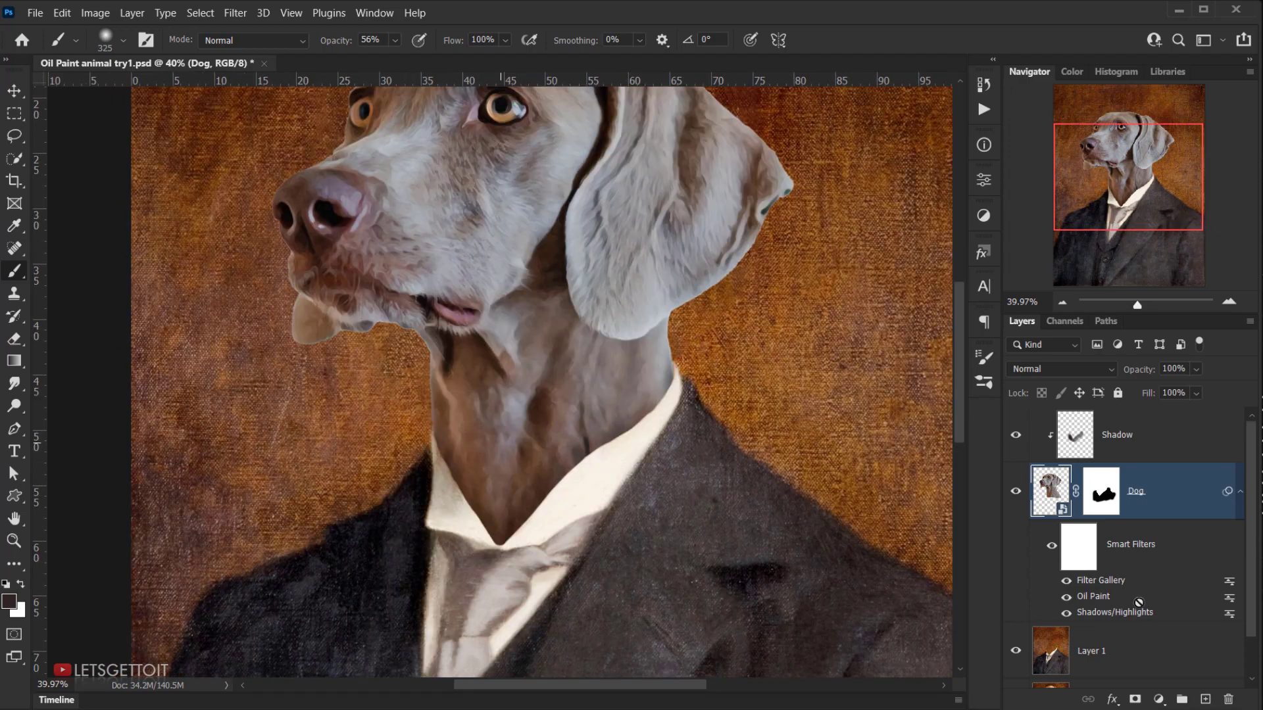
click(1066, 582)
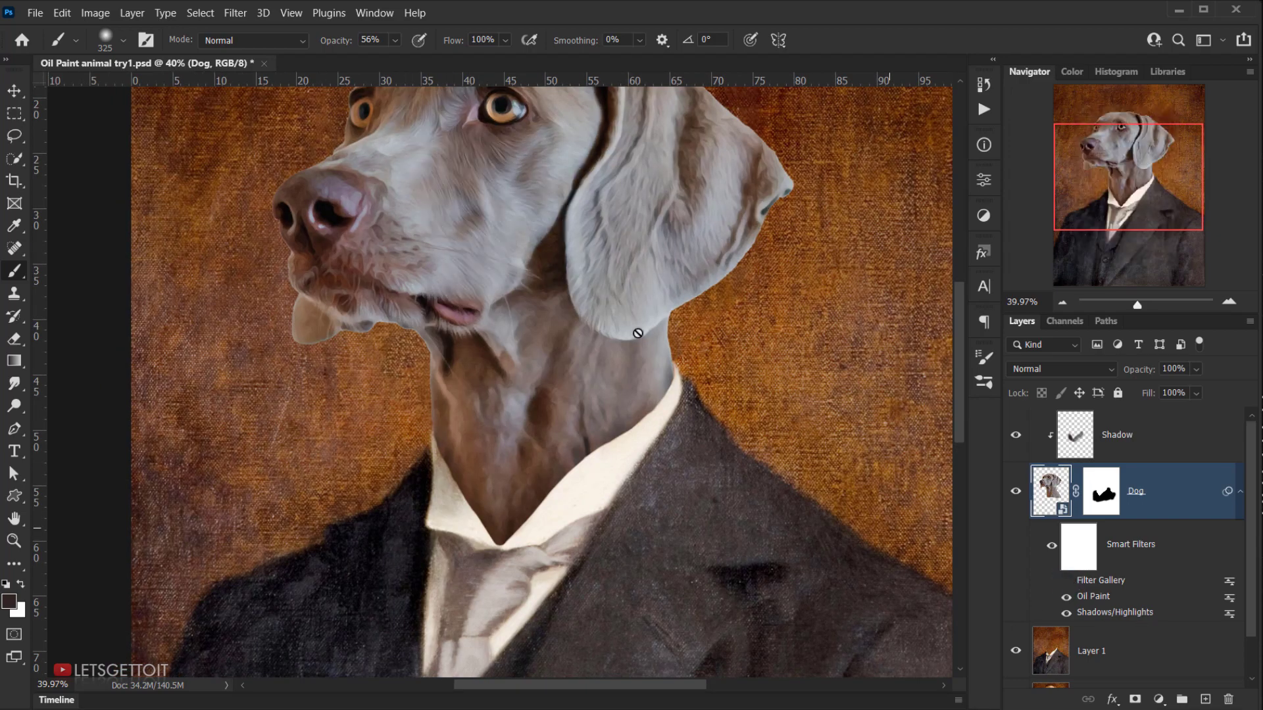
drag(479, 215, 474, 321)
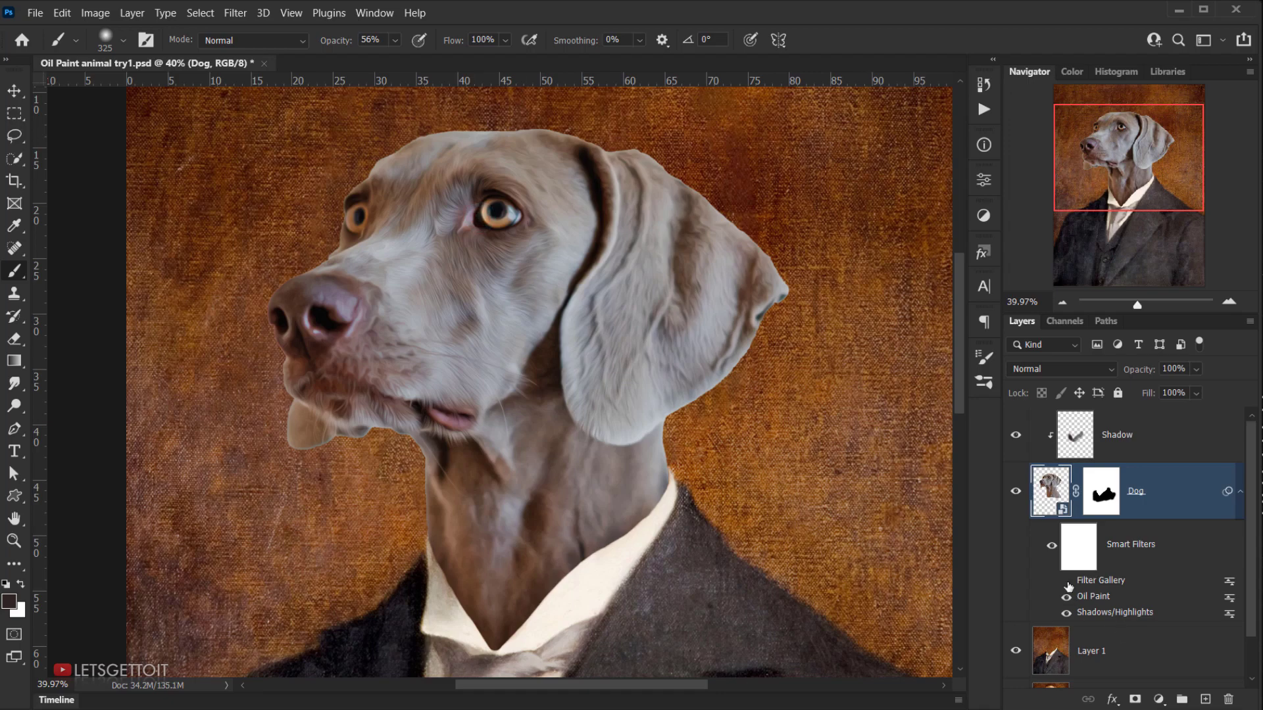
click(1066, 581)
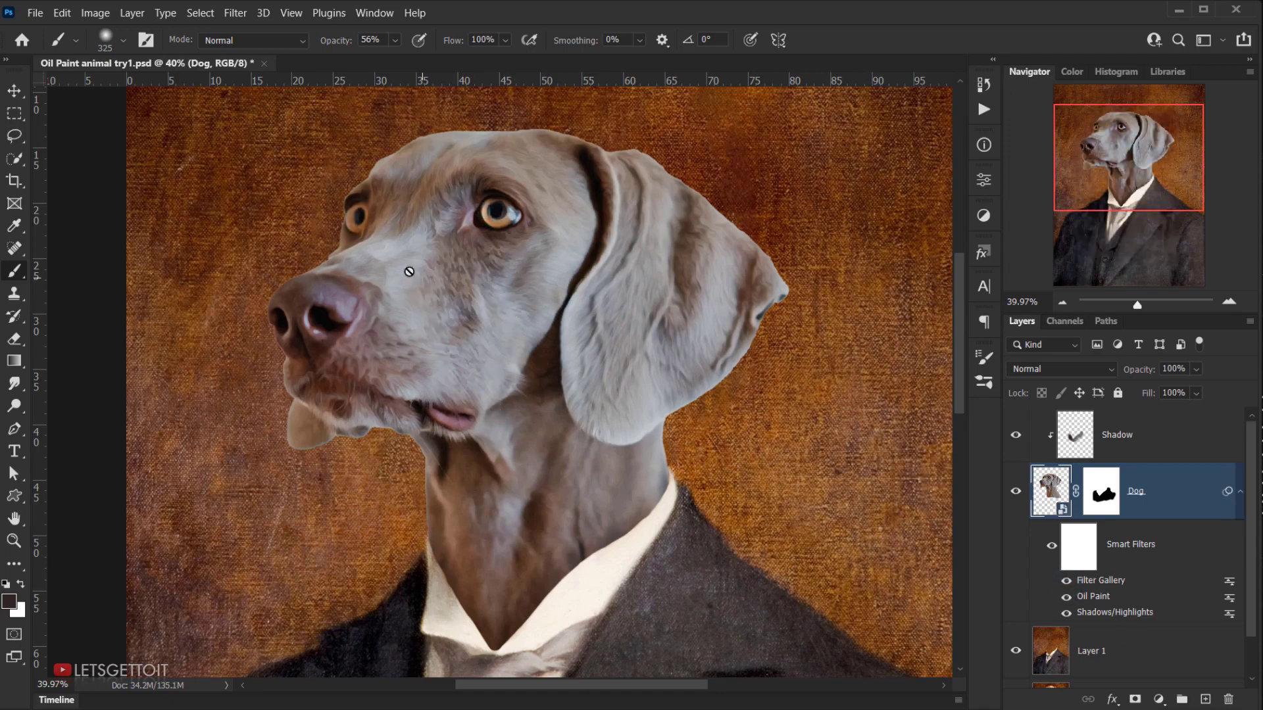
key(ctrl+0)
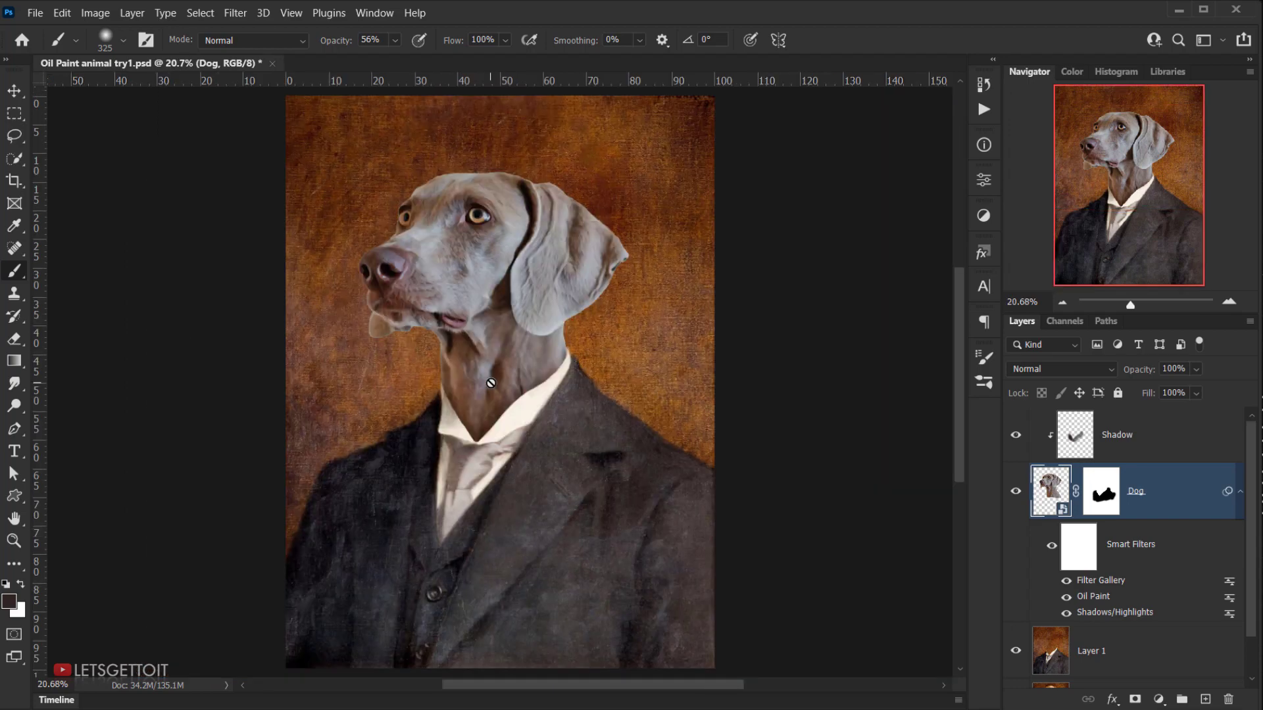
scroll(486, 368, up, 5)
drag(480, 248, 446, 391)
click(657, 452)
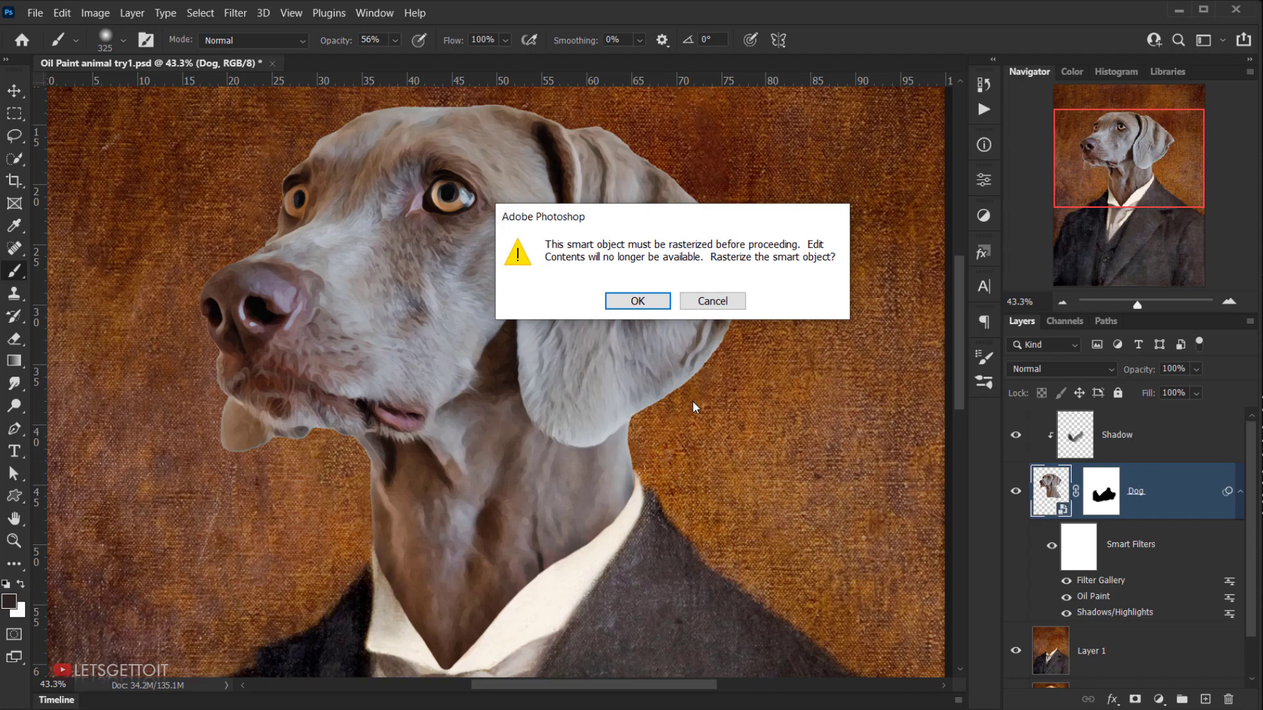
click(718, 304)
Apply a second Dry Brush filter to the Dog layer with brush size 3, texture 2 and a reduced brush detail.
click(235, 13)
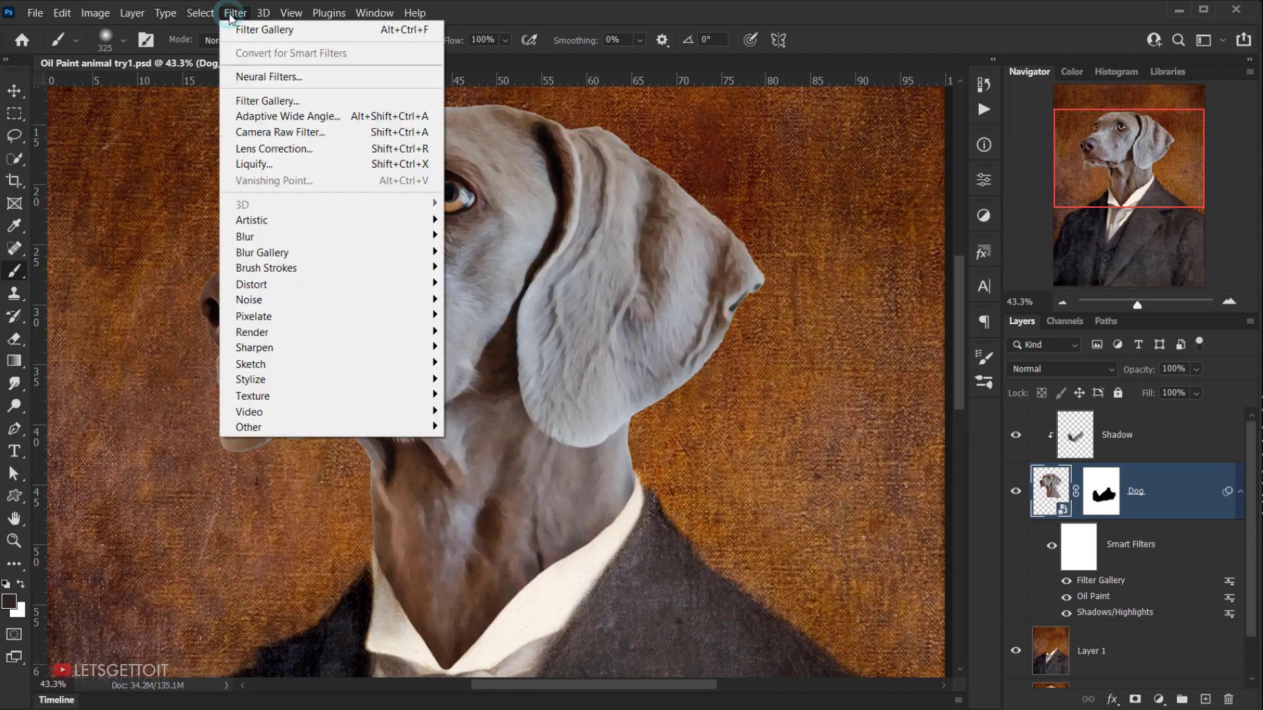
click(272, 30)
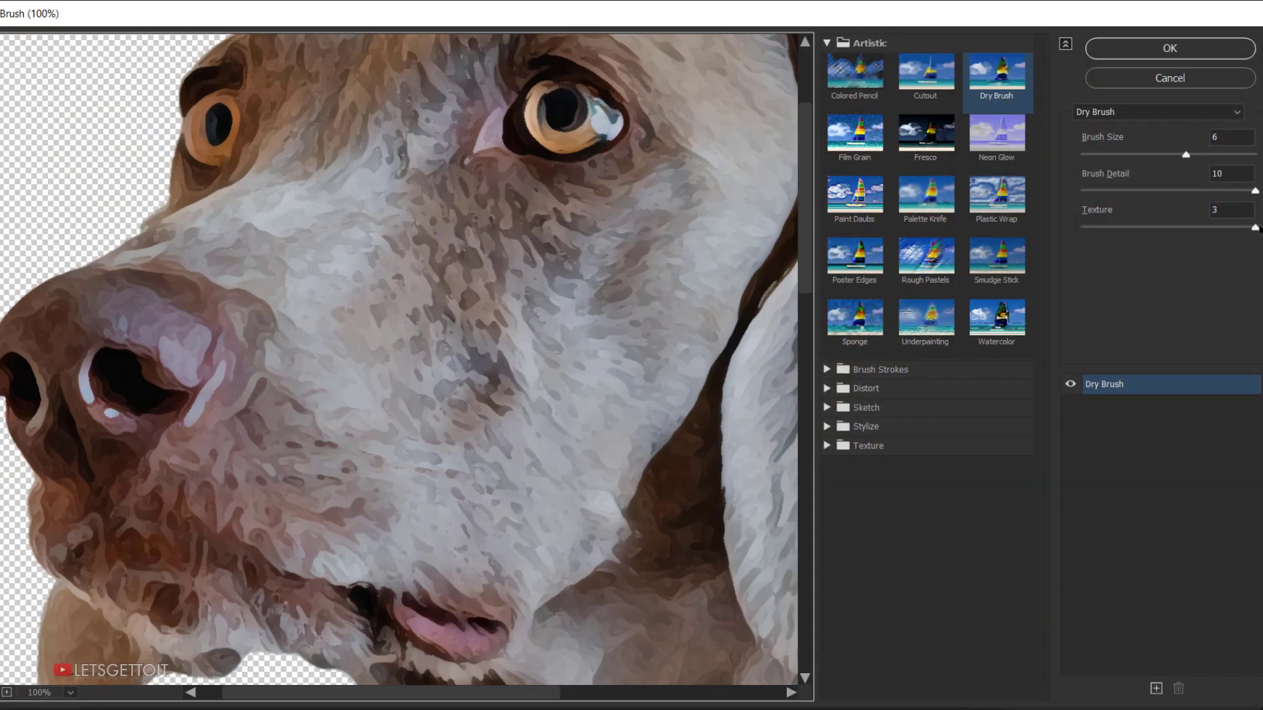
drag(1254, 227, 1152, 234)
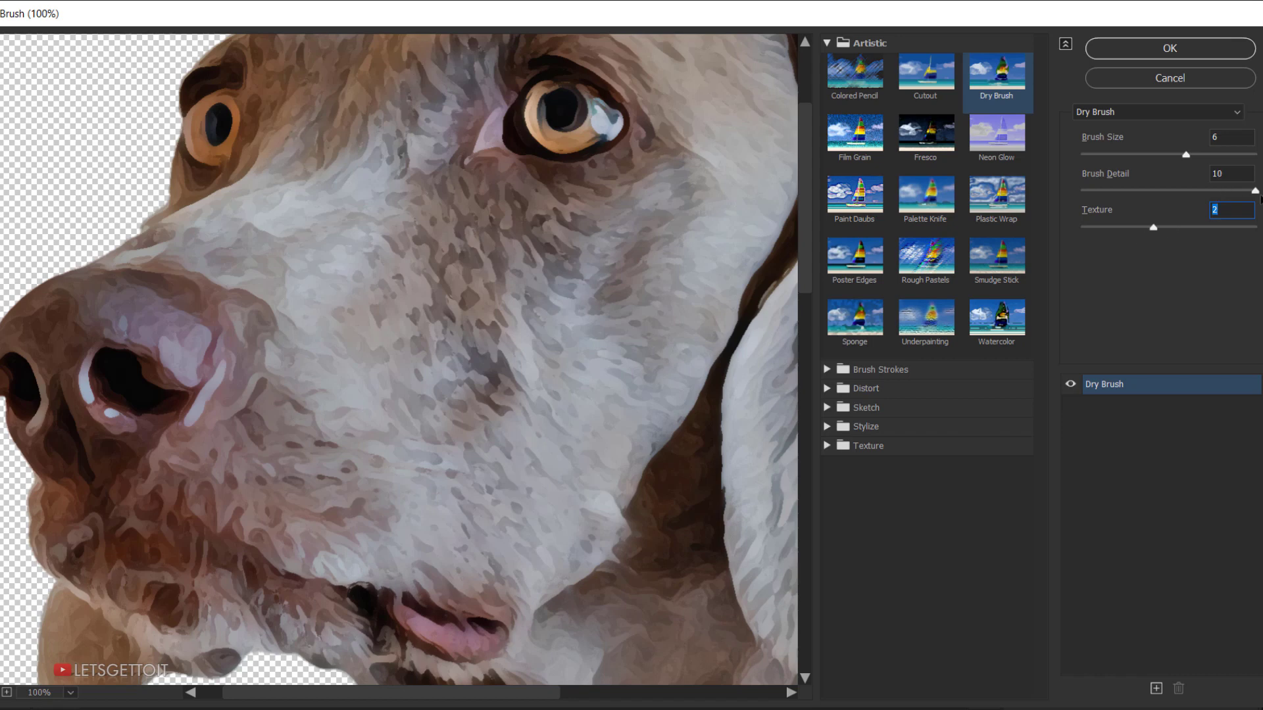
mouse_move(1131, 156)
mouse_down()
mouse_move(1175, 157)
mouse_move(1135, 157)
mouse_up()
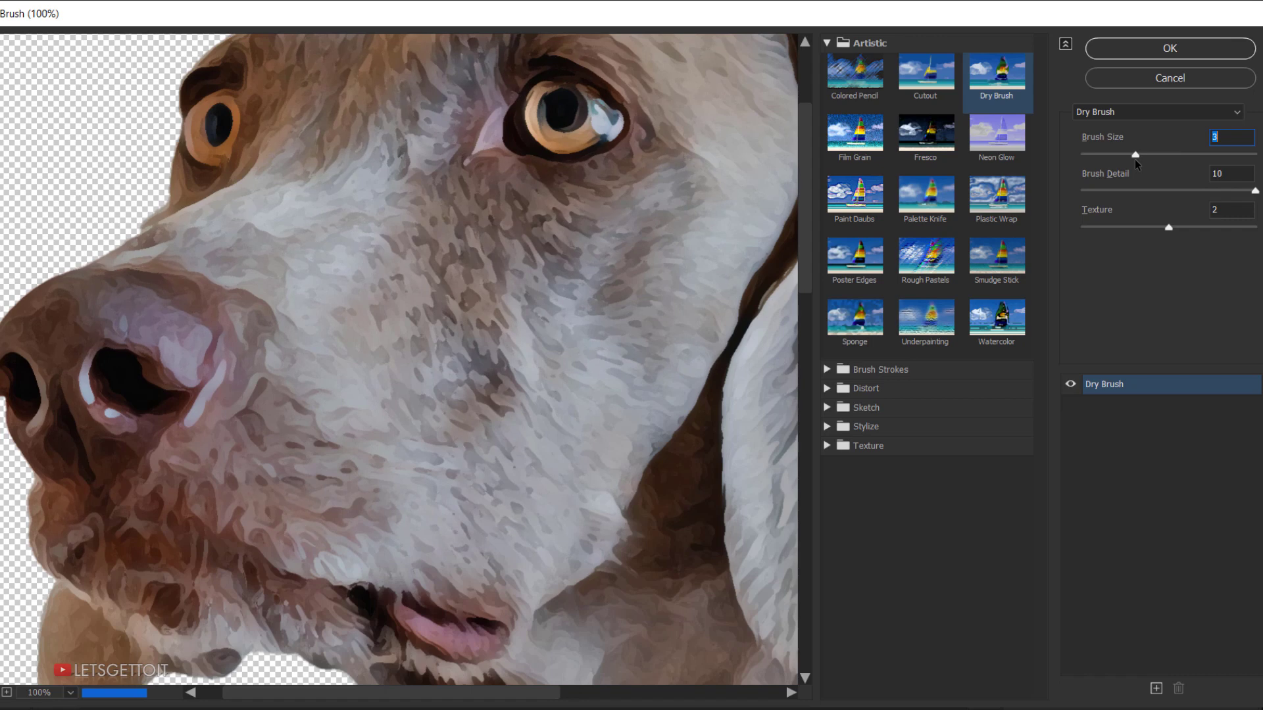
key(Tab)
drag(1254, 192, 1214, 196)
click(1172, 48)
Examine the filtered dog head both up close and within the whole portrait.
drag(455, 405, 490, 265)
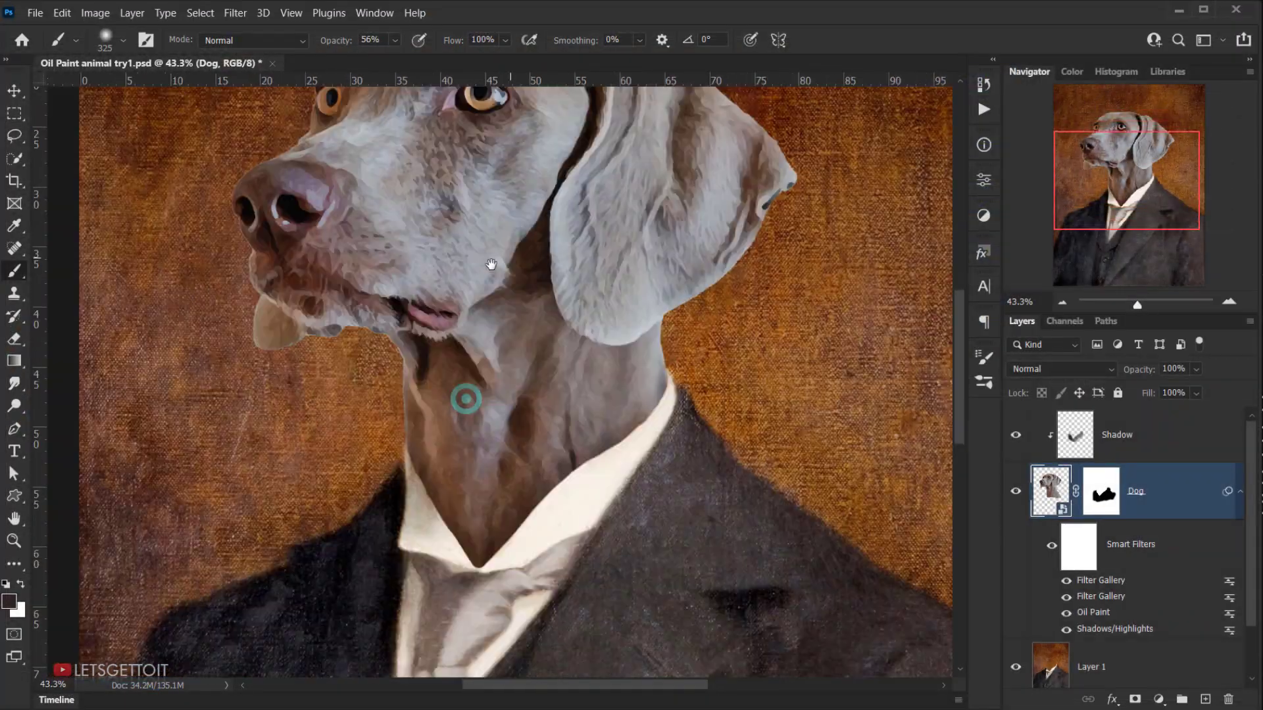
scroll(570, 358, down, 3)
scroll(412, 240, up, 3)
scroll(415, 235, down, 4)
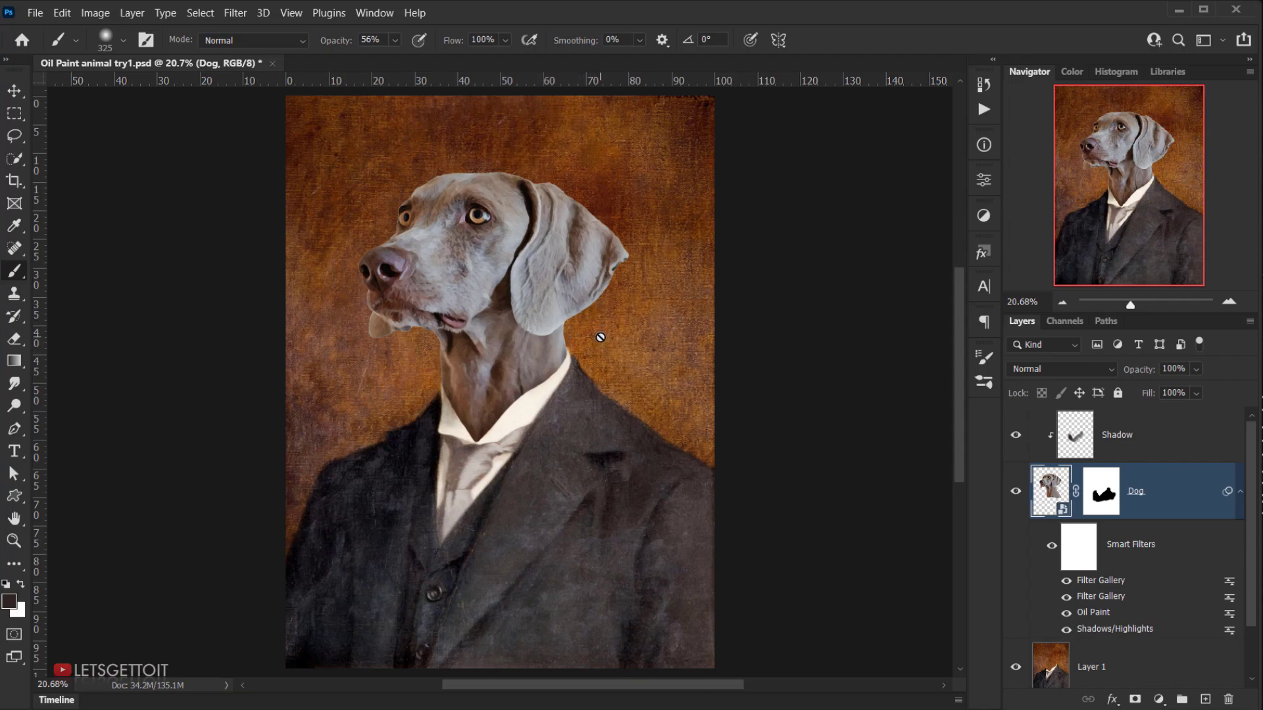
scroll(577, 352, up, 2)
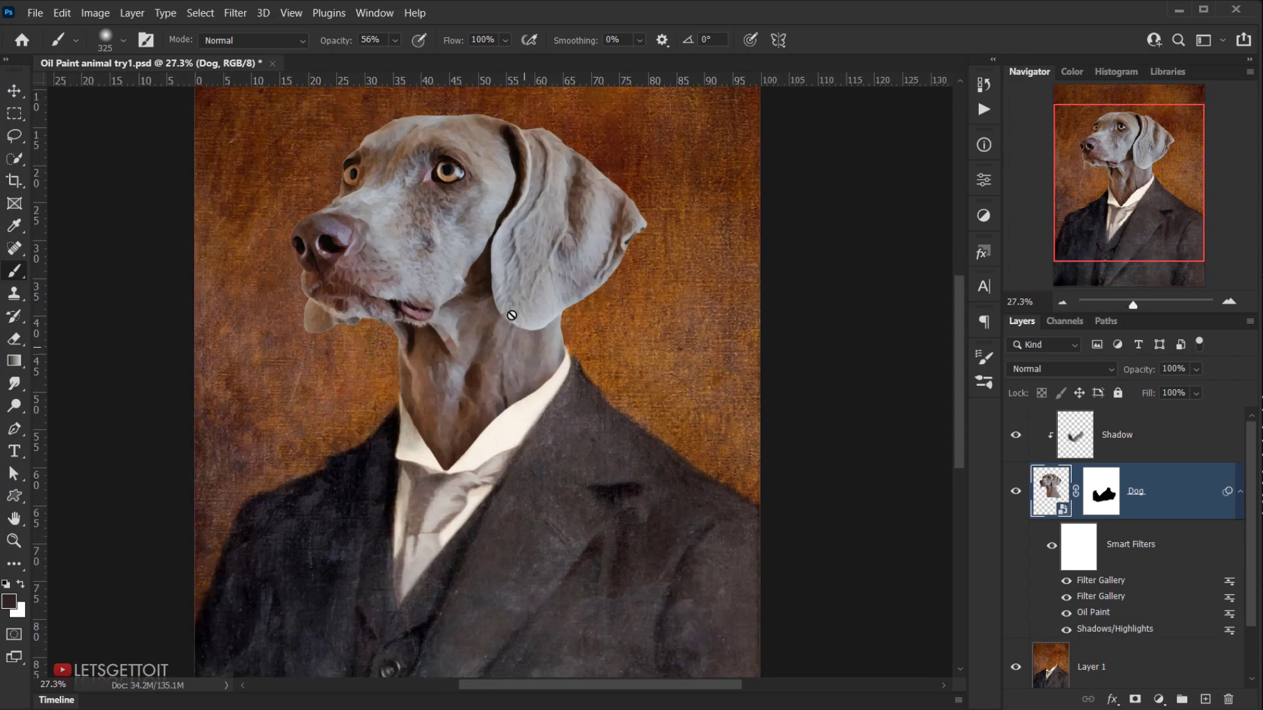
scroll(511, 316, up, 2)
drag(427, 254, 478, 312)
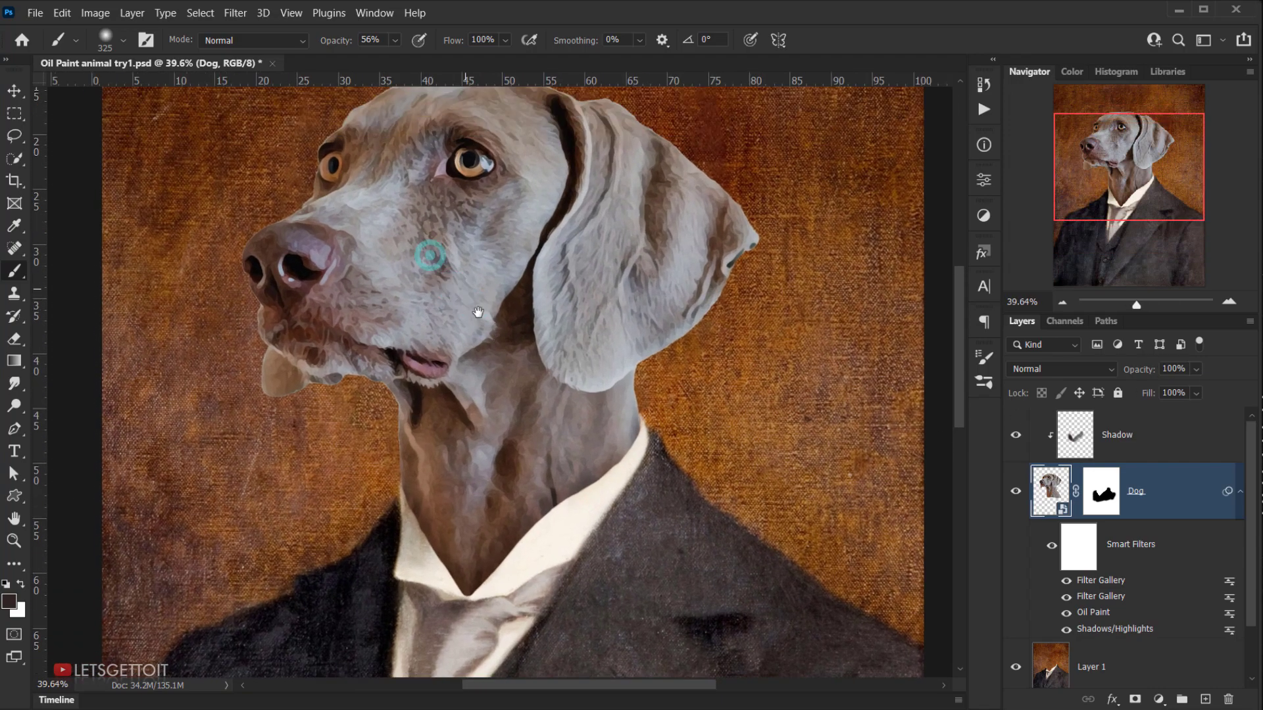
Add a Levels adjustment clipped to the dog above the Shadow layer, with black input 20 and midtones 1.10.
click(1239, 491)
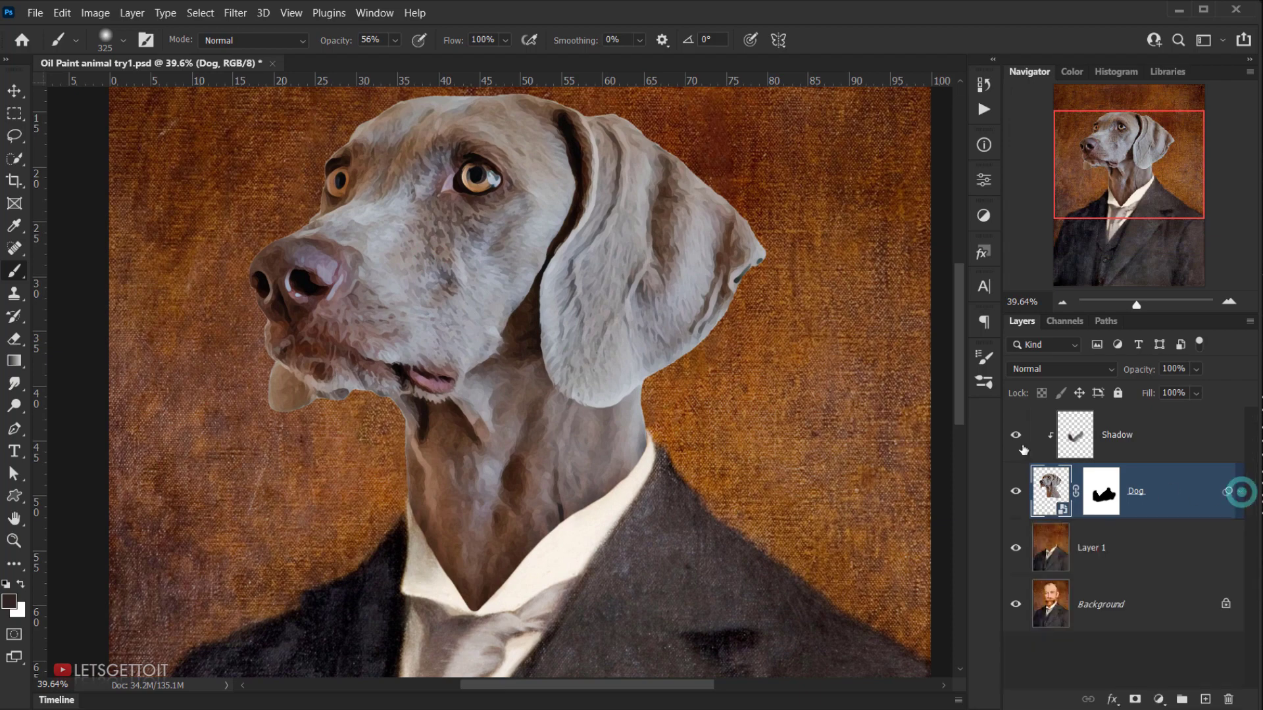
click(1179, 443)
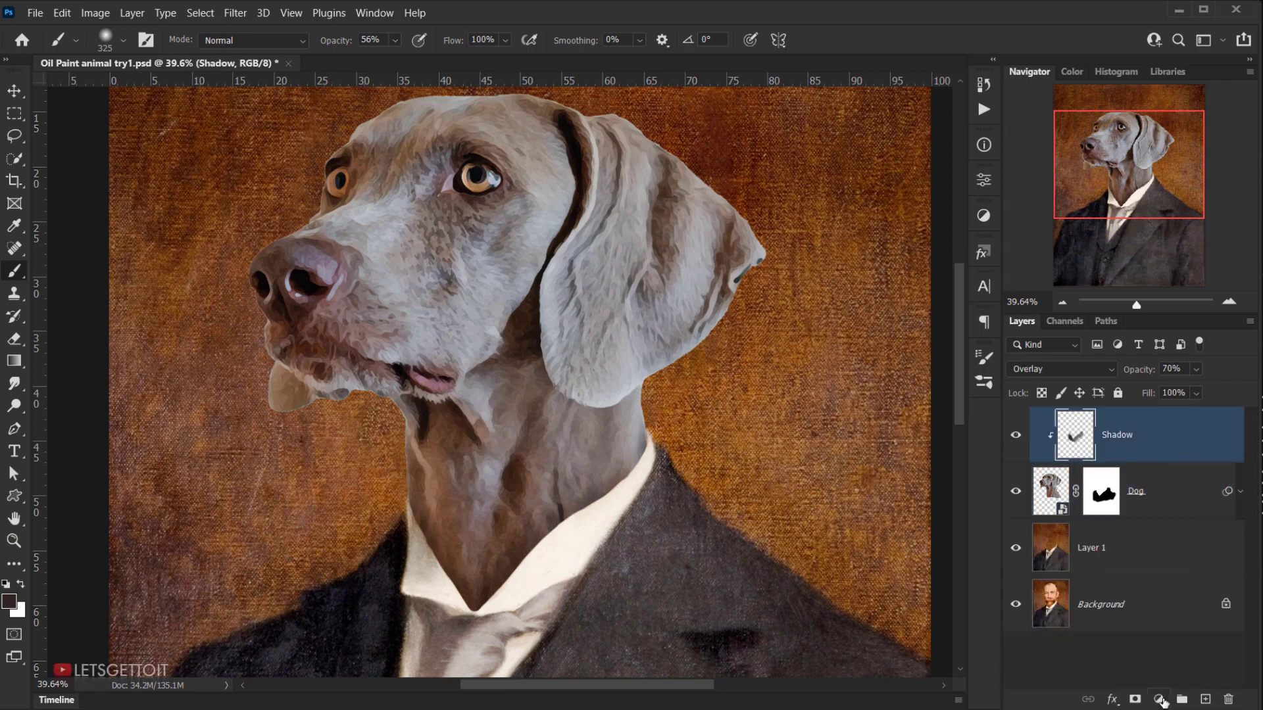
click(1159, 699)
click(1254, 468)
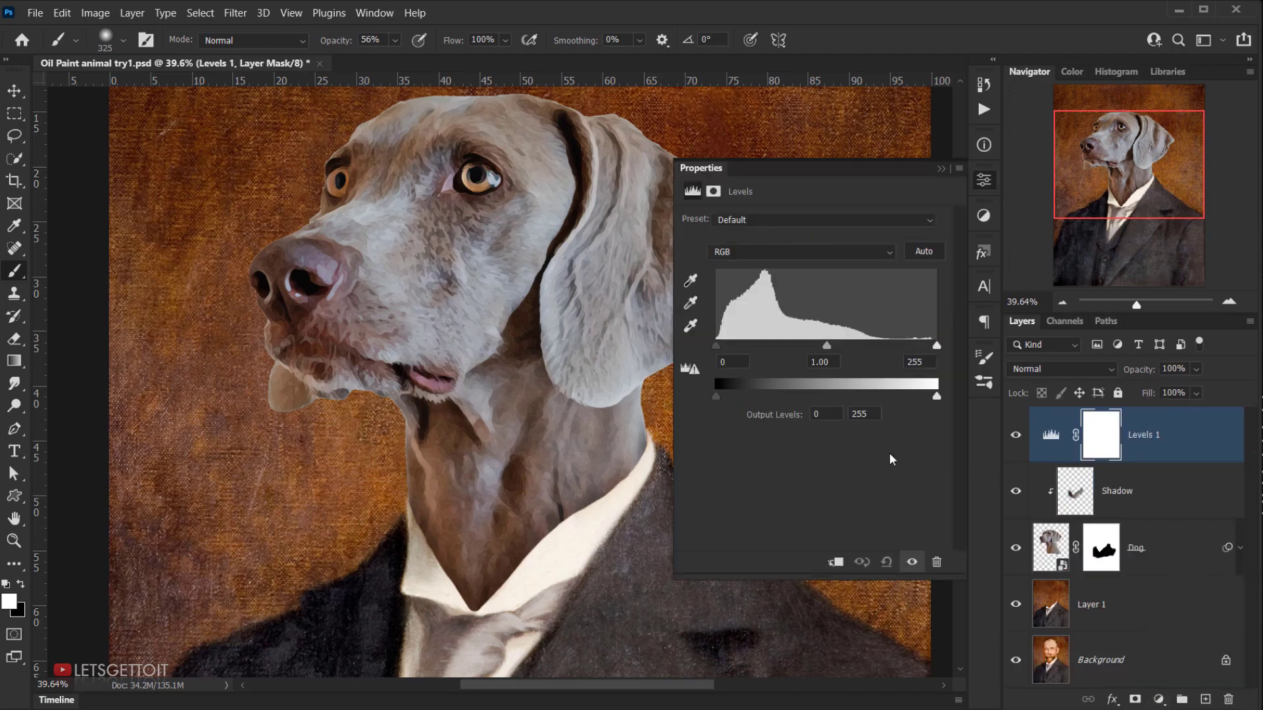
click(836, 563)
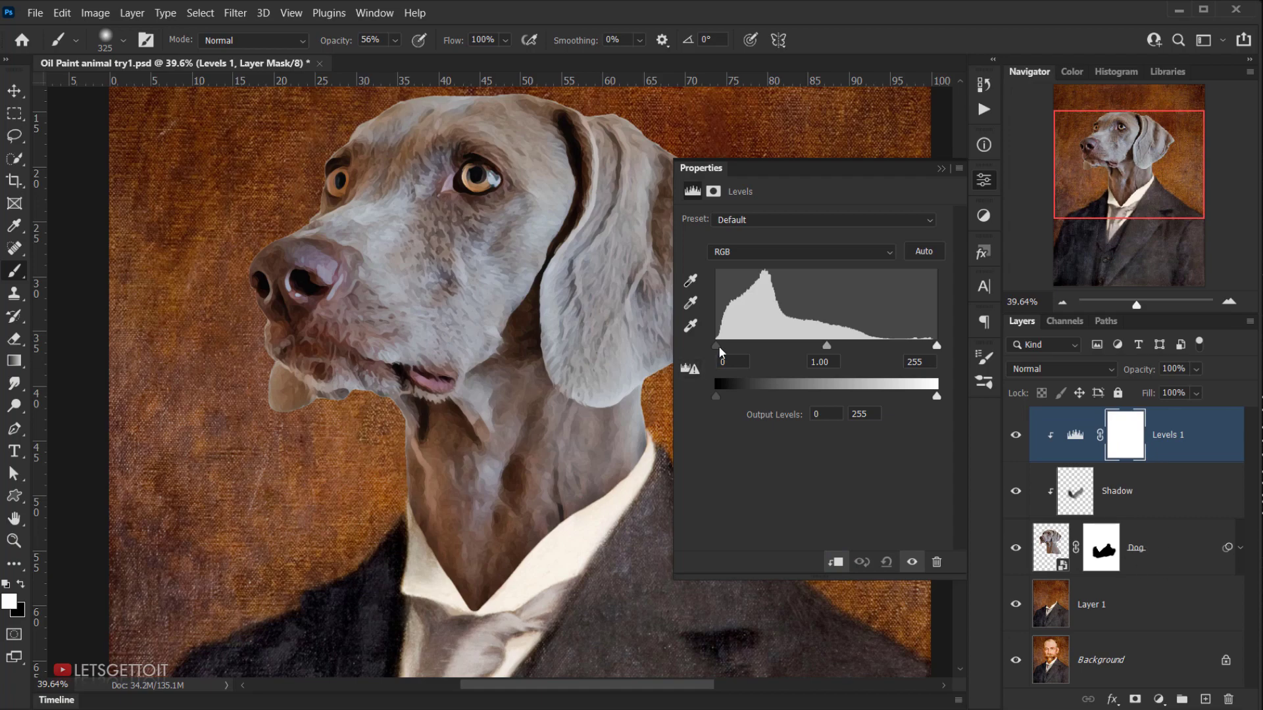
drag(716, 344, 734, 347)
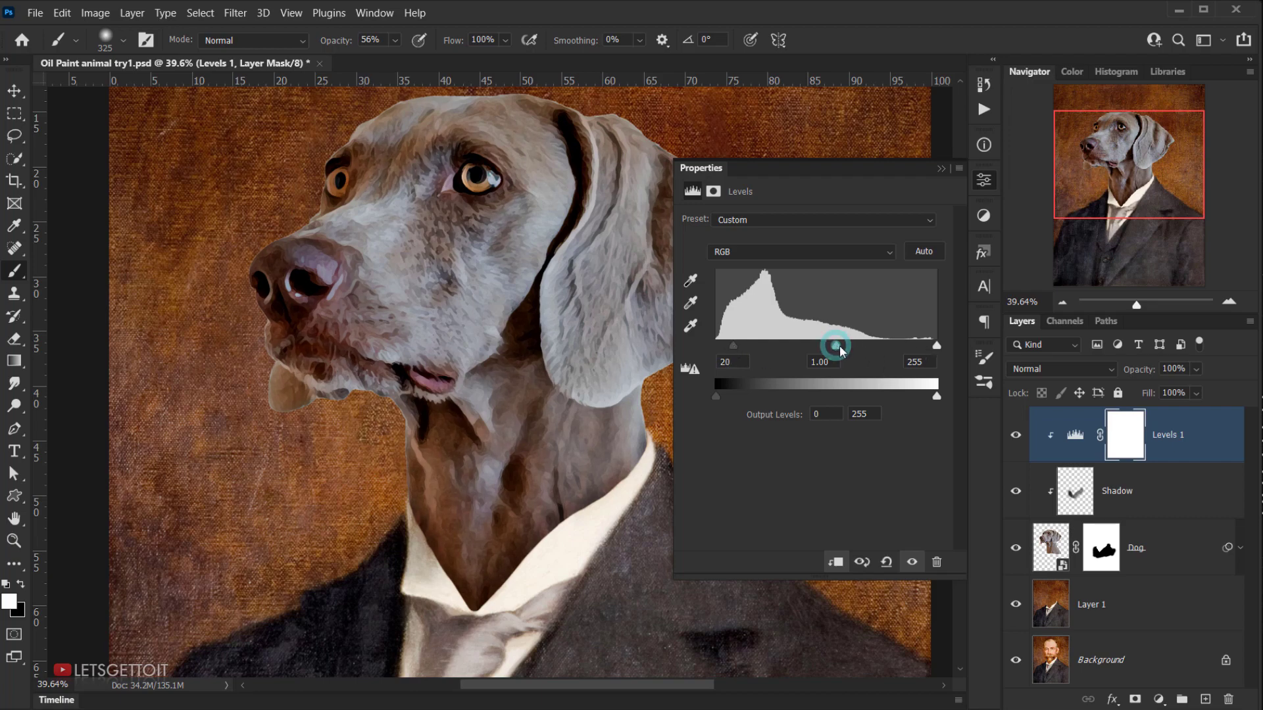
drag(835, 345, 843, 345)
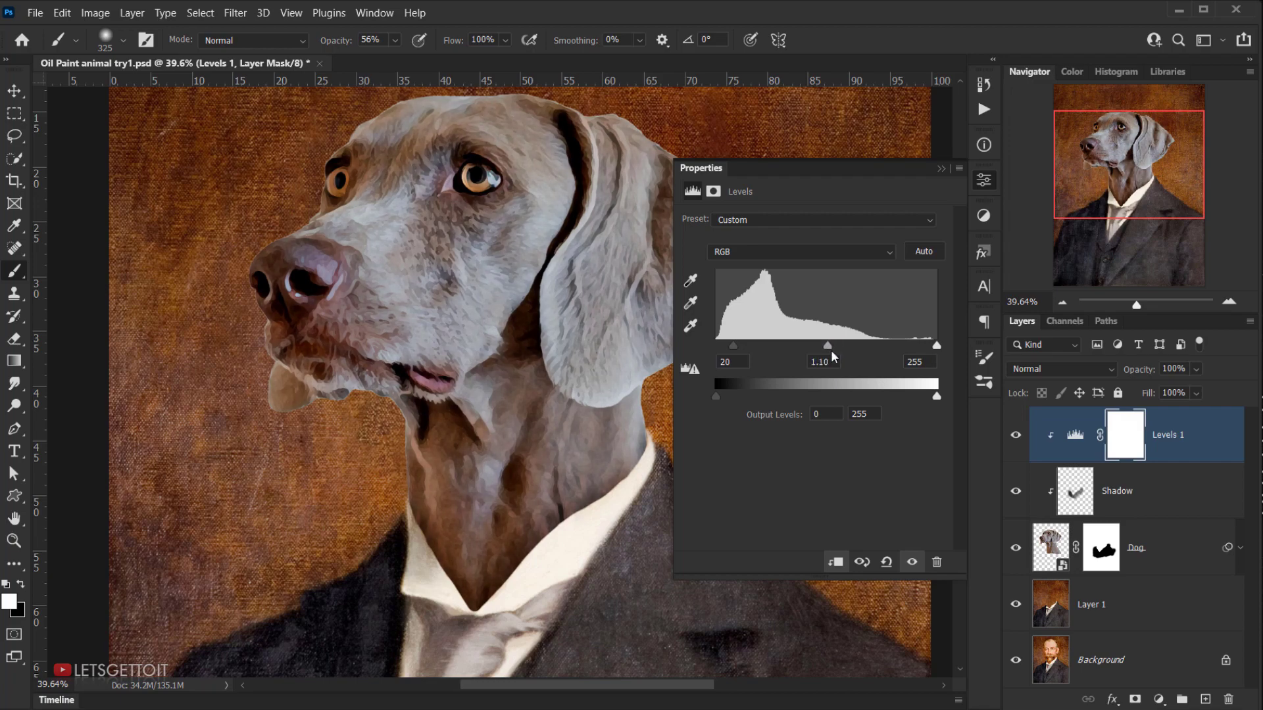
Finish the Levels 1 adjustment, set its opacity to 70%, and compare the dog with and without it.
drag(933, 347, 931, 347)
click(944, 170)
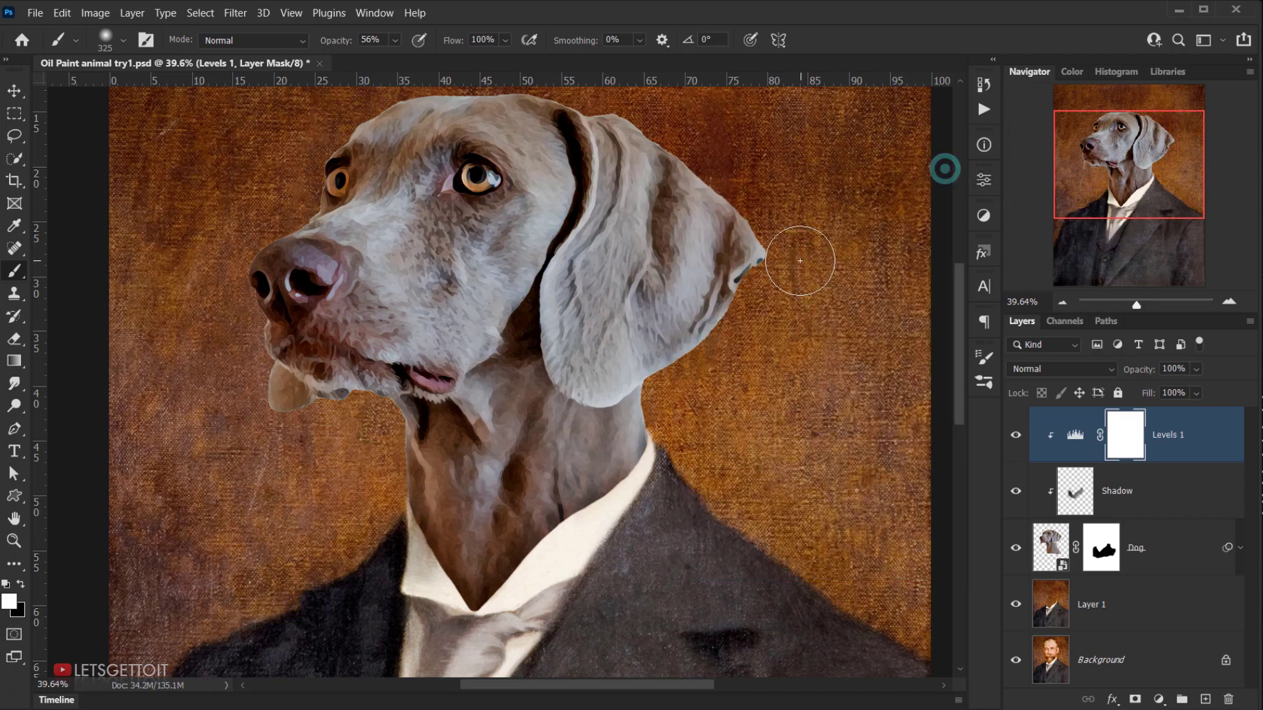
key(ctrl+0)
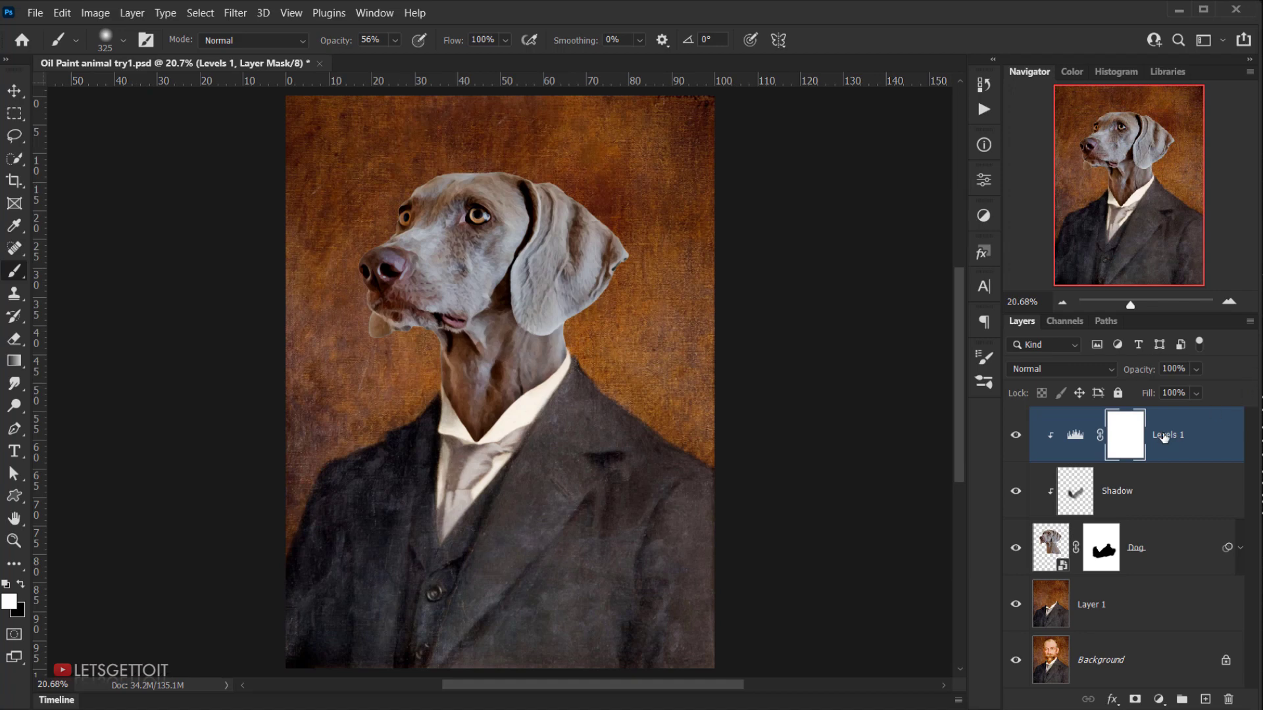
click(1184, 369)
text(70)
click(1019, 439)
click(1019, 439)
click(1019, 439)
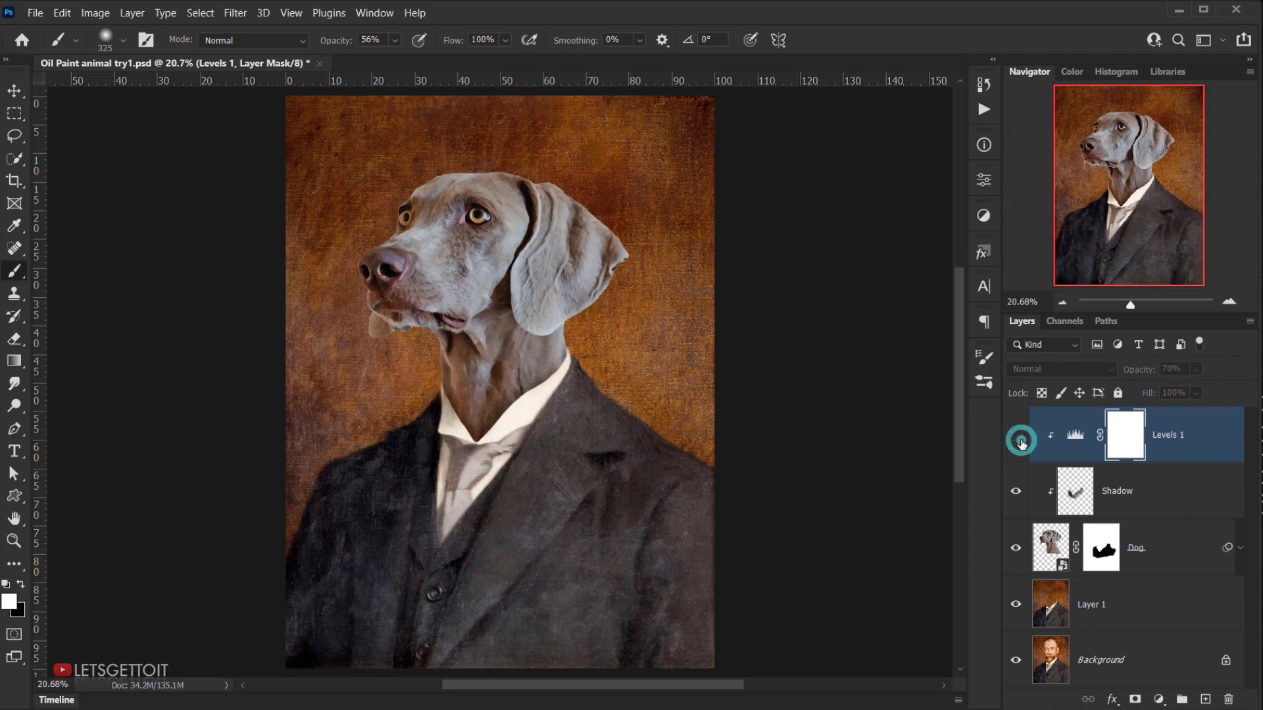
click(1021, 442)
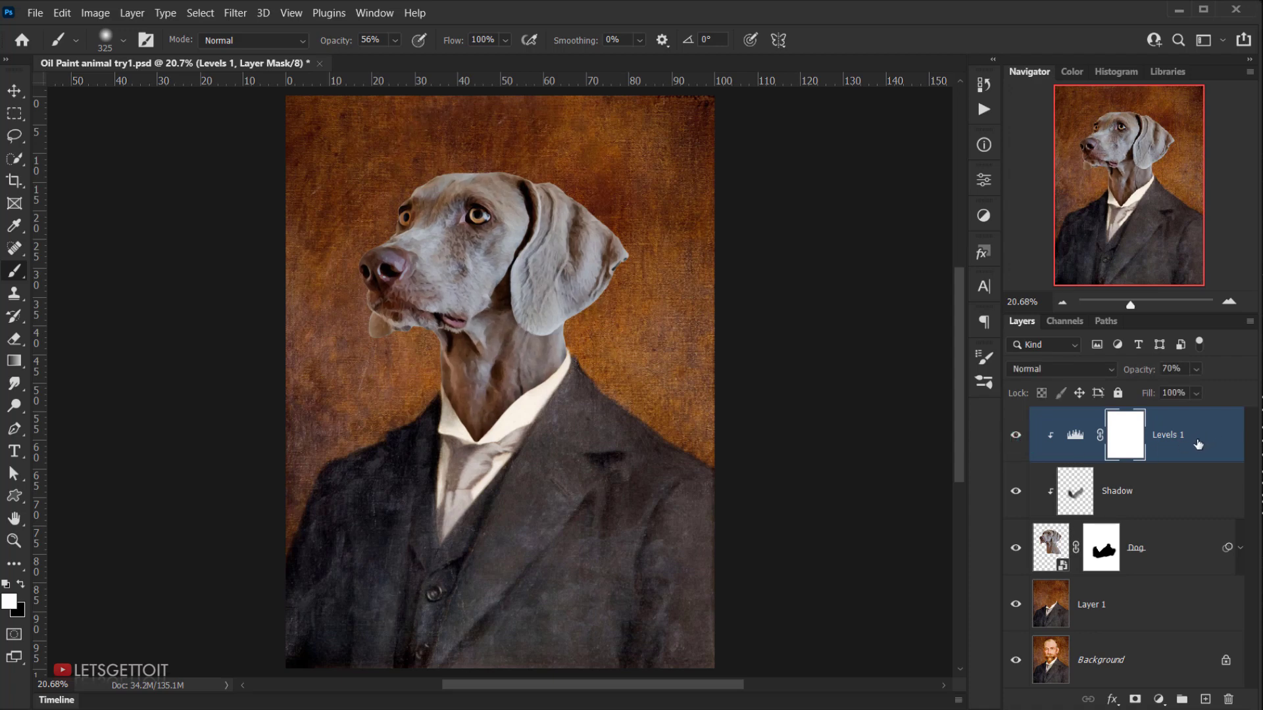
Add a Color Balance adjustment clipped to the dog above Levels 1, shifting the midtones toward yellow and slightly toward red.
click(1160, 701)
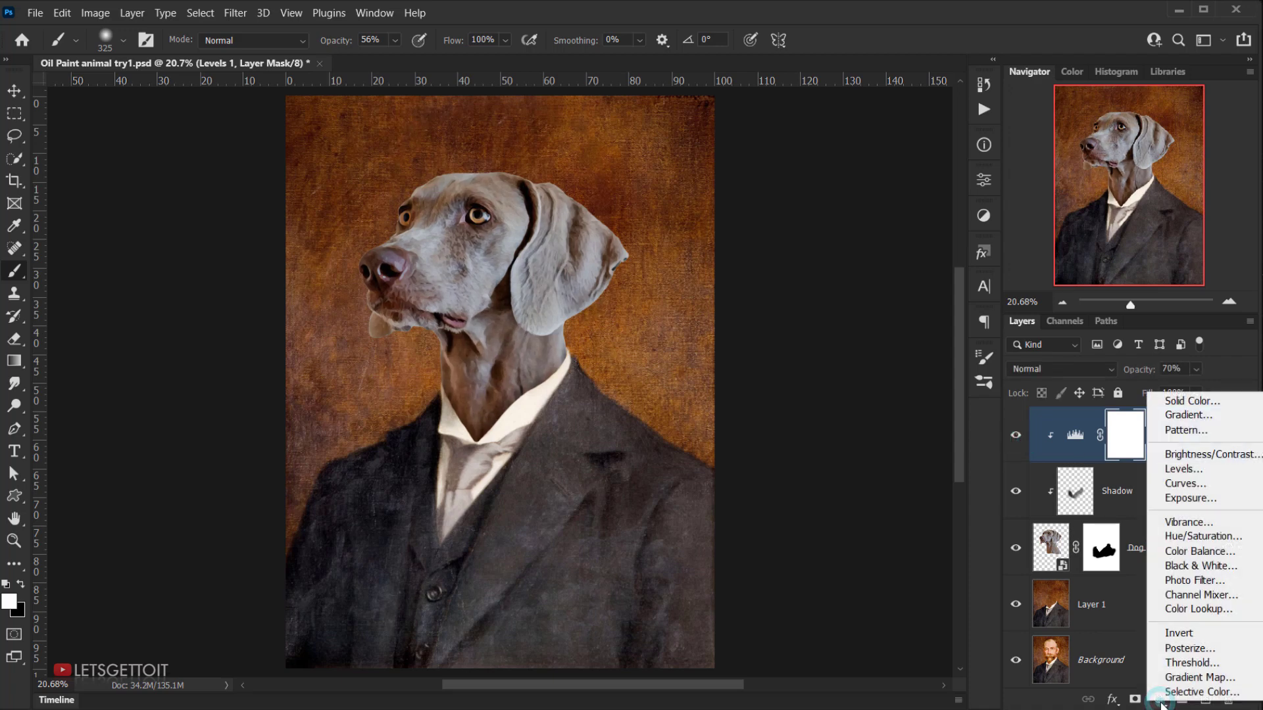
click(1193, 551)
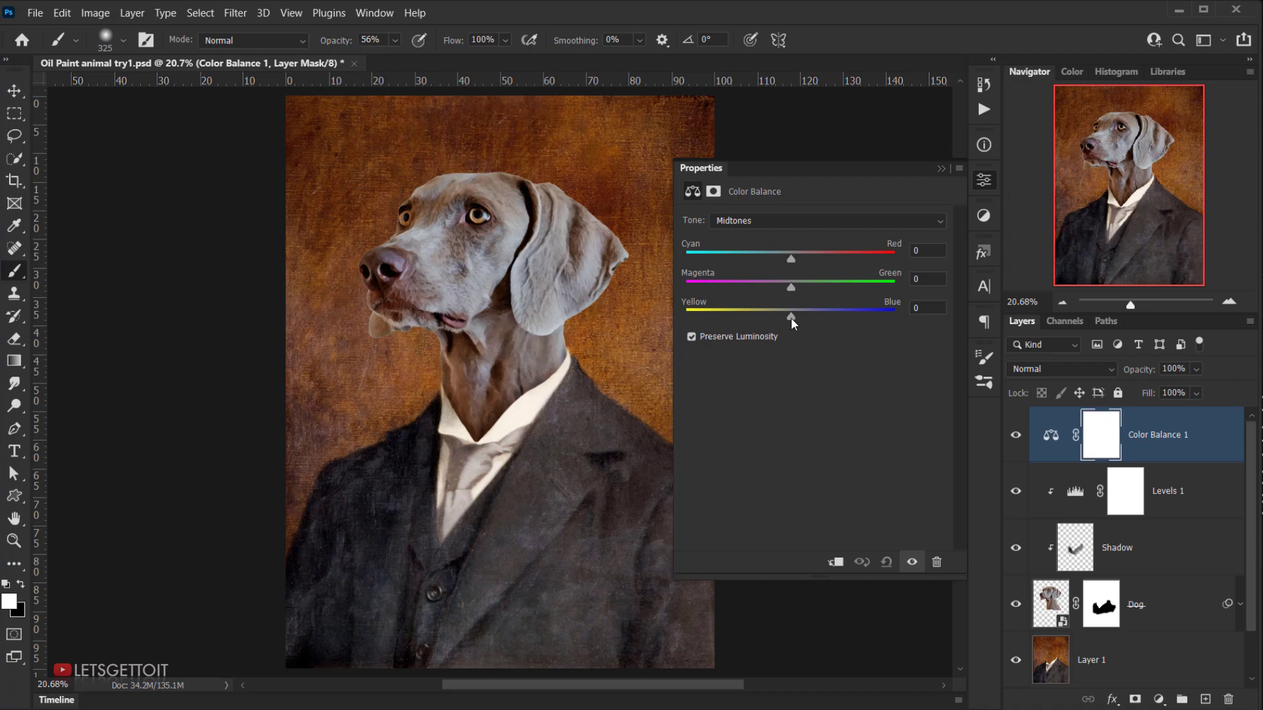
drag(790, 318, 782, 320)
drag(779, 314, 782, 314)
click(837, 563)
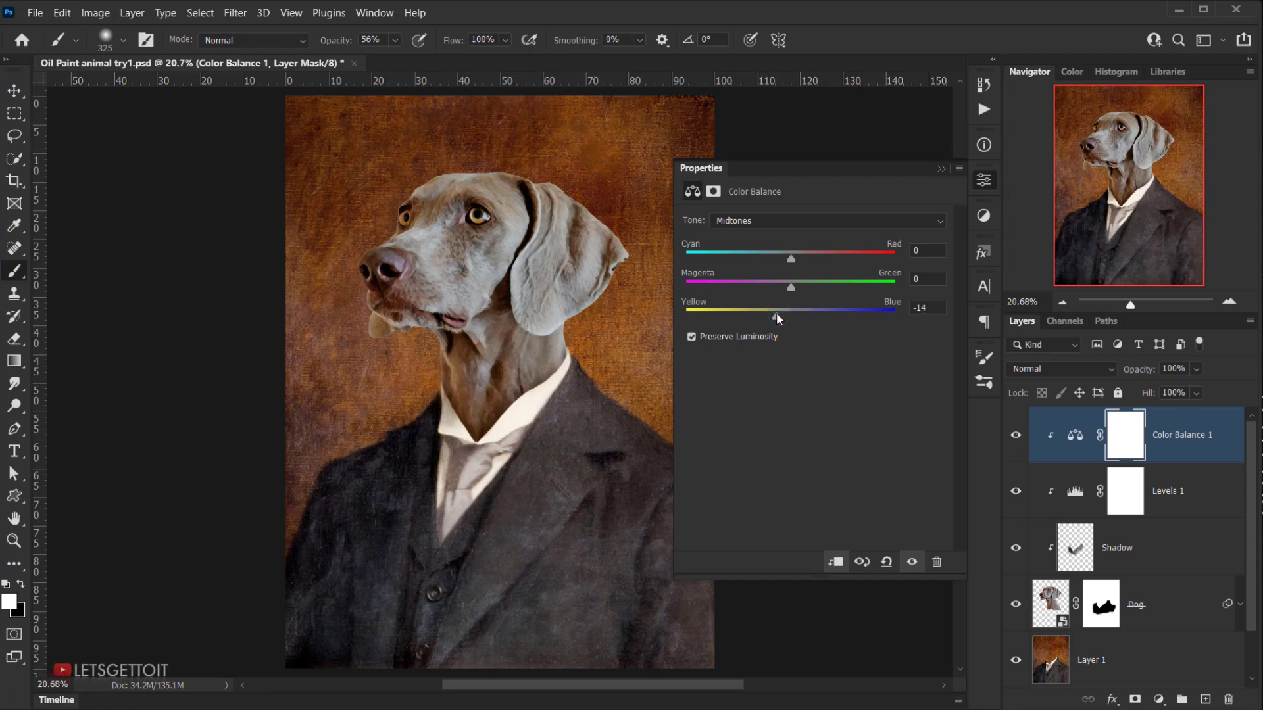
drag(776, 317, 778, 316)
drag(794, 257, 794, 257)
click(939, 168)
Compare the dog with and without the Color Balance 1 adjustment and set that adjustment's opacity to 80%.
click(1016, 435)
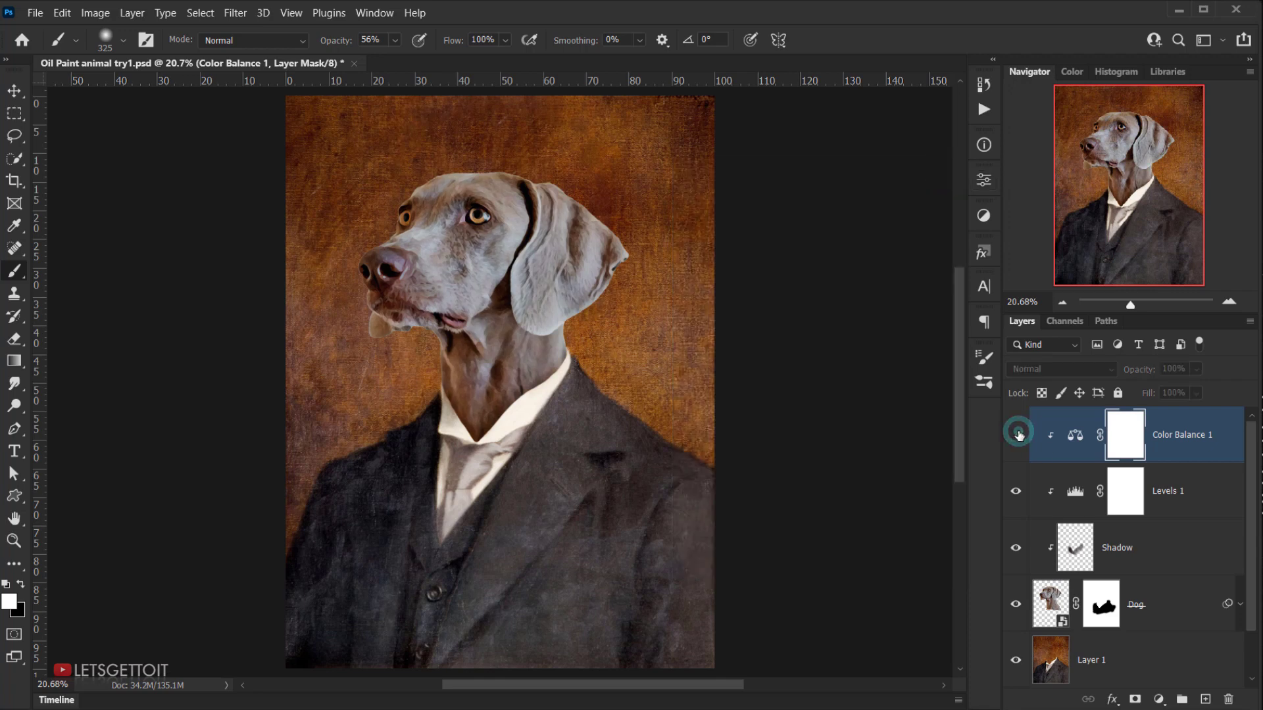
click(1016, 434)
click(1017, 435)
click(1017, 434)
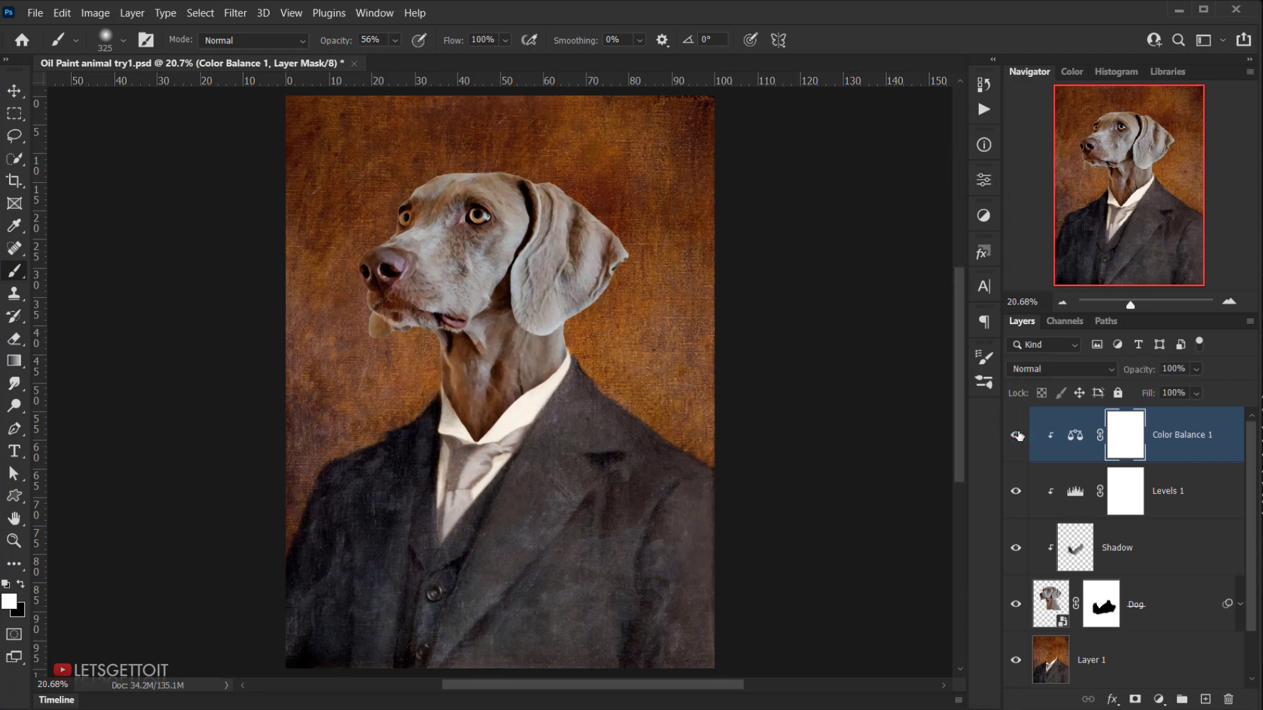
click(1178, 369)
text(8)
scroll(613, 348, up, 2)
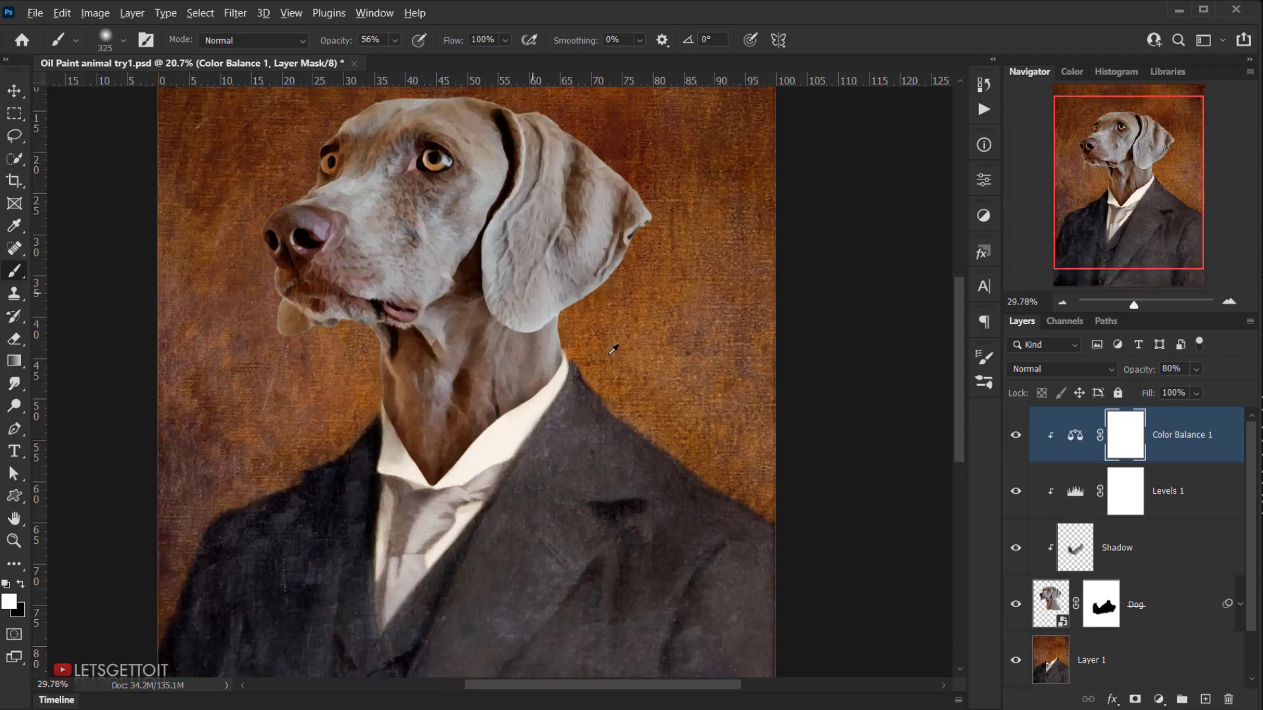
scroll(613, 348, up, 1)
drag(437, 296, 501, 297)
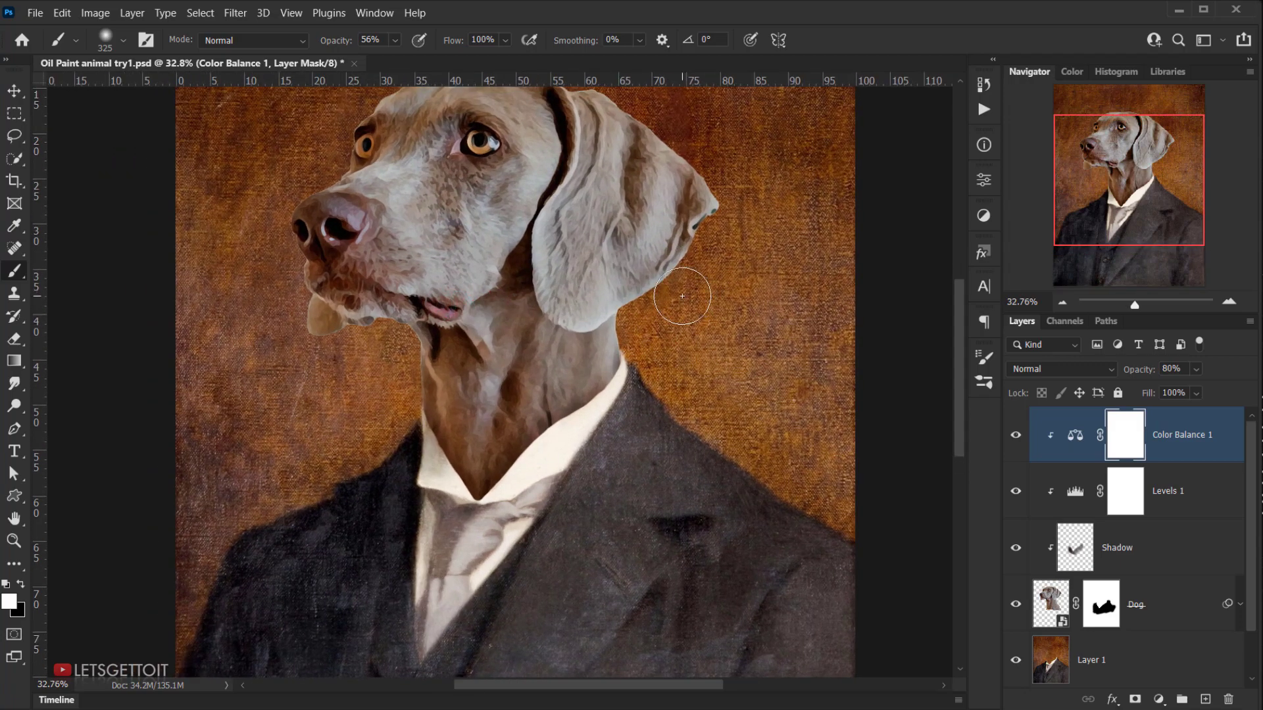
key(ctrl+0)
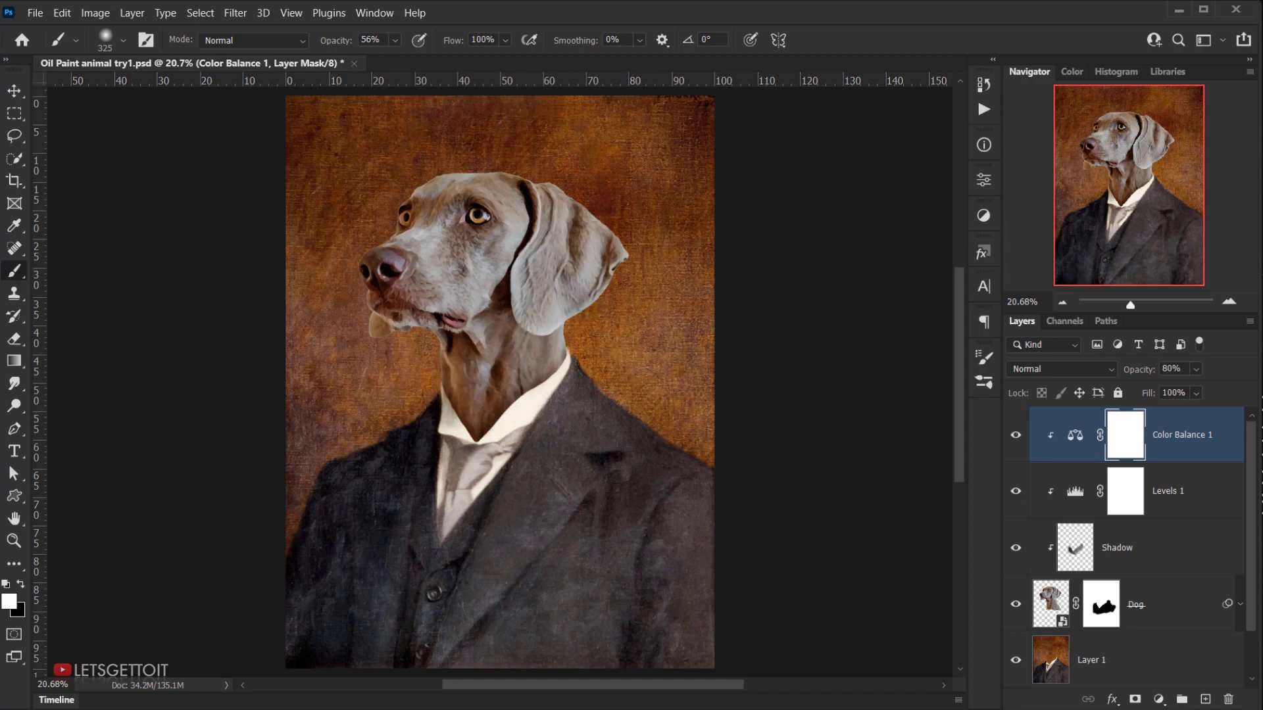
Place the beige linen texture image above Color Balance 1, rotate it 90° and enlarge it to 68.59% to cover the canvas.
key(alt+Tab)
click(338, 245)
drag(276, 220, 550, 446)
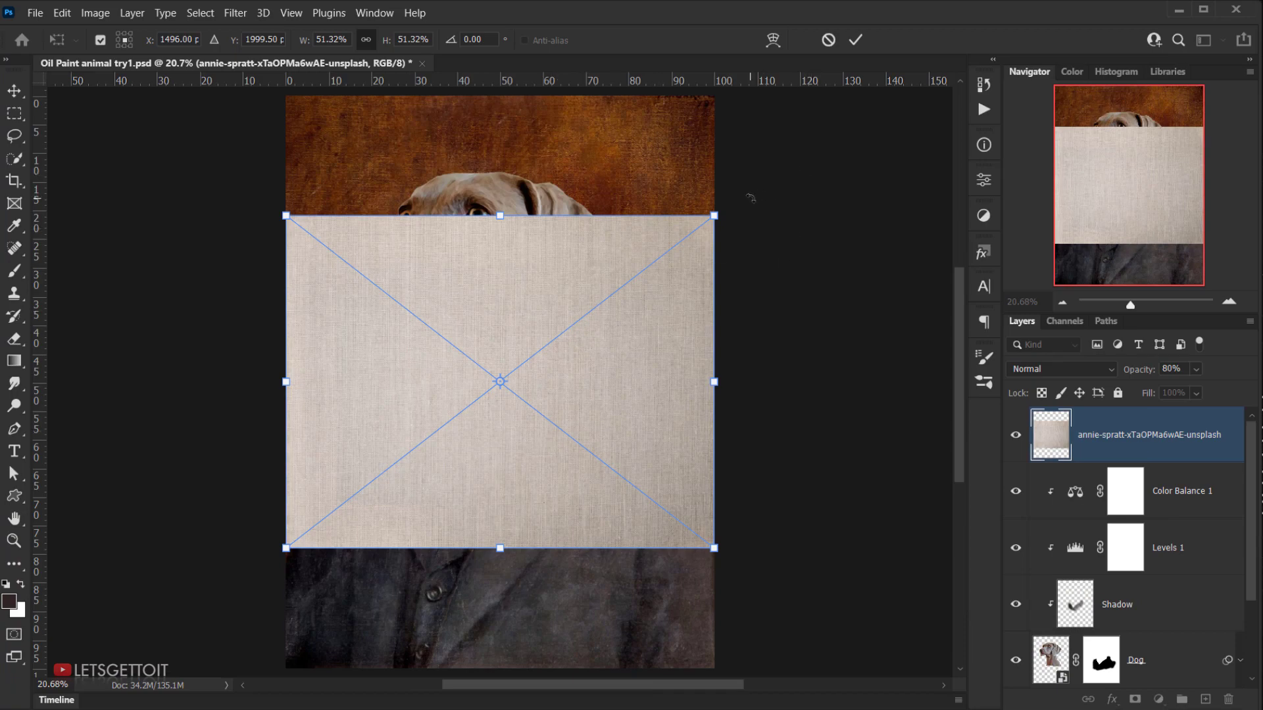
drag(745, 178, 614, 555)
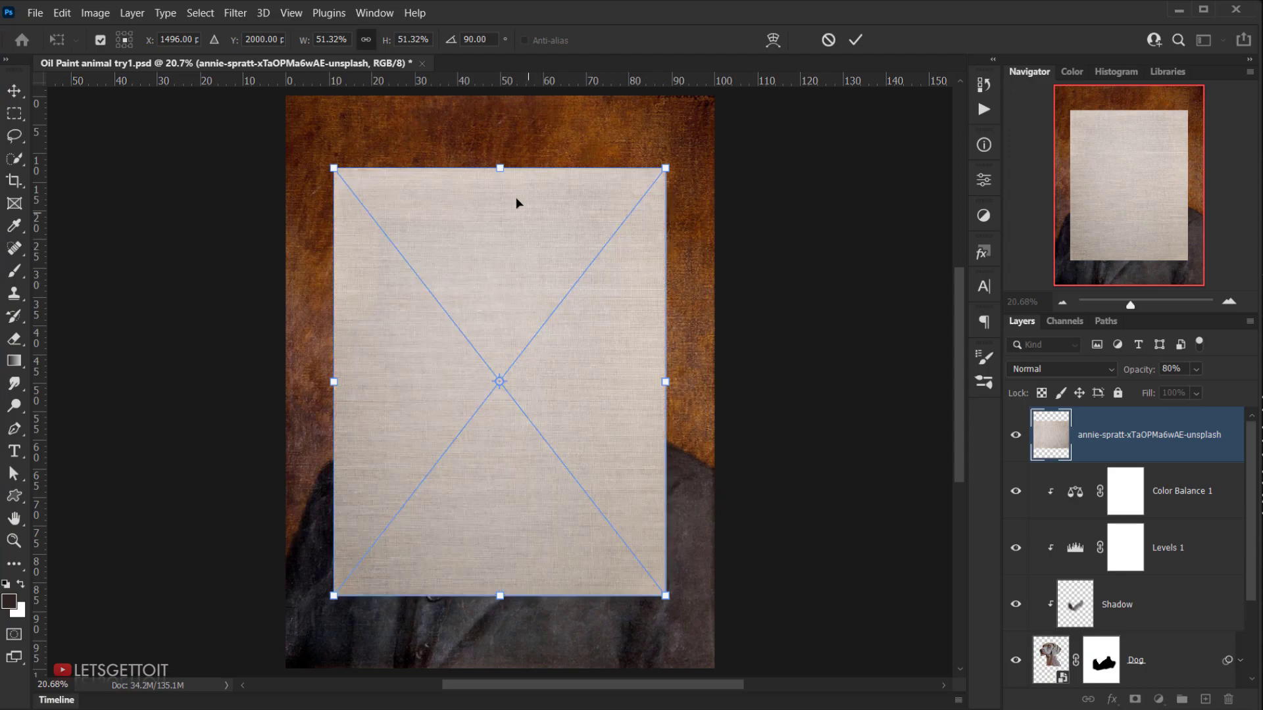
drag(500, 168, 503, 86)
drag(499, 598, 501, 670)
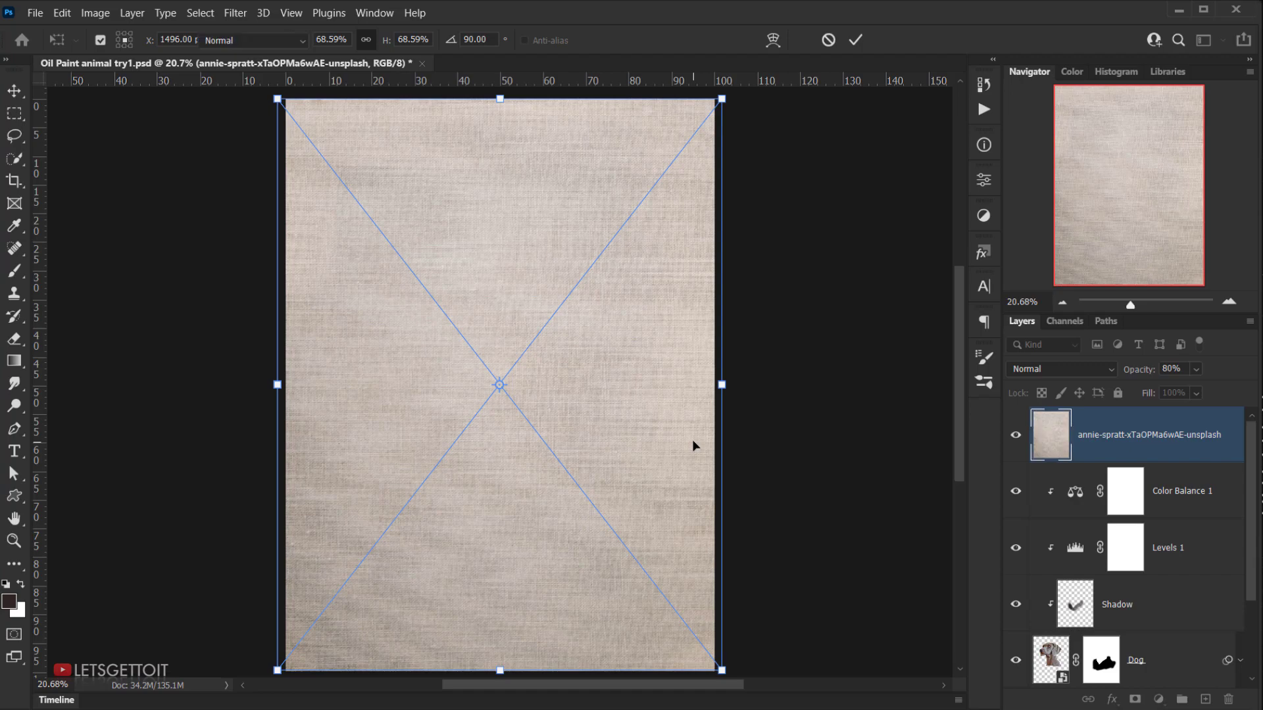
key(Return)
key(b)
Rasterize the linen texture layer and desaturate it.
right_click(1161, 444)
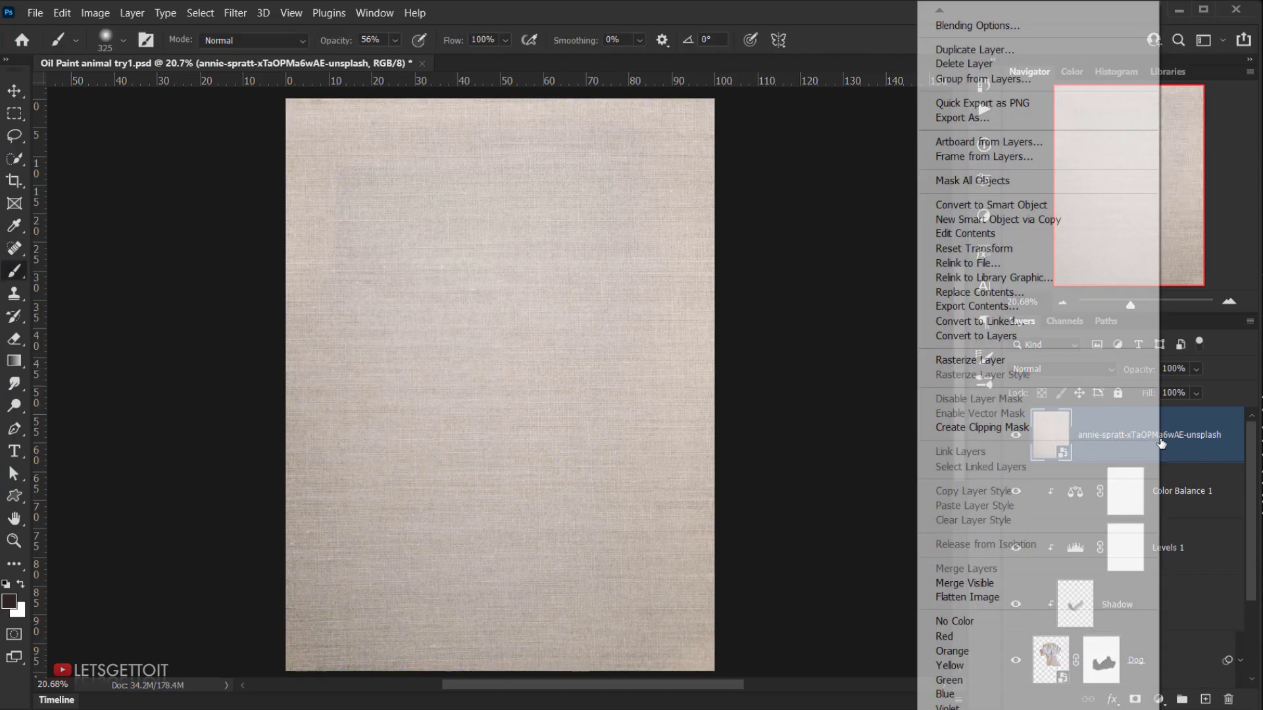
click(967, 362)
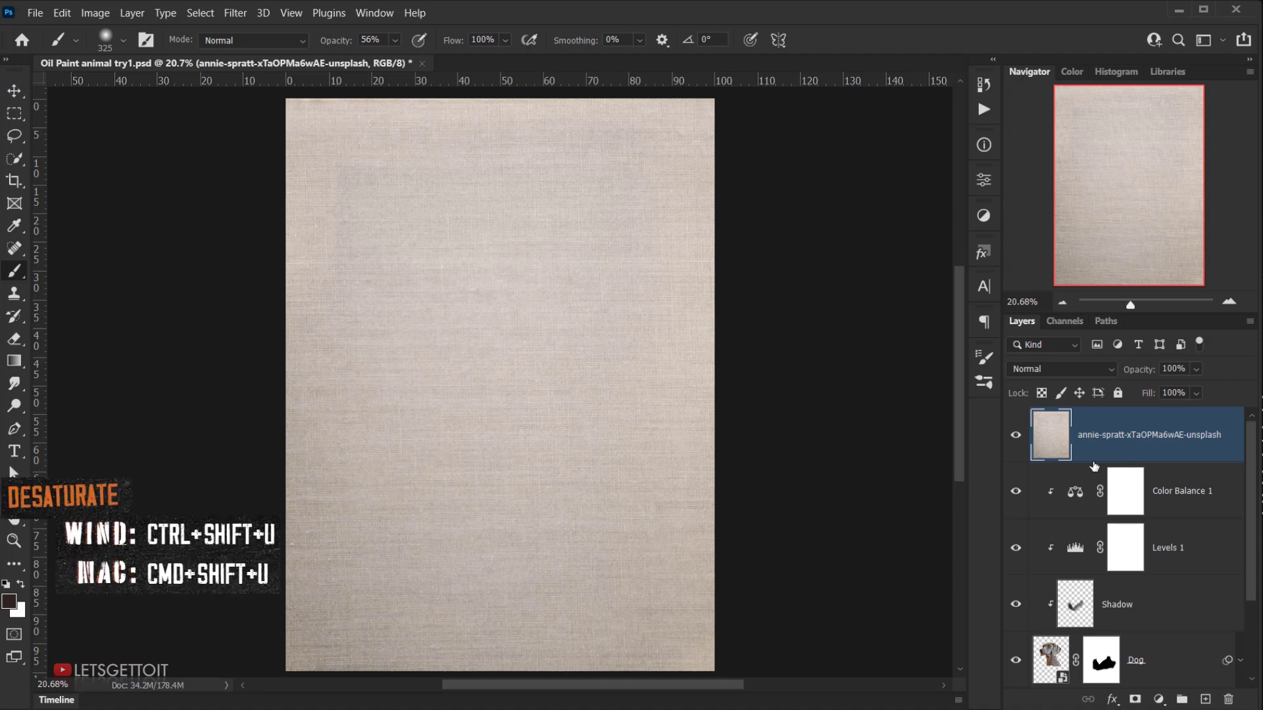
key(ctrl+shift+u)
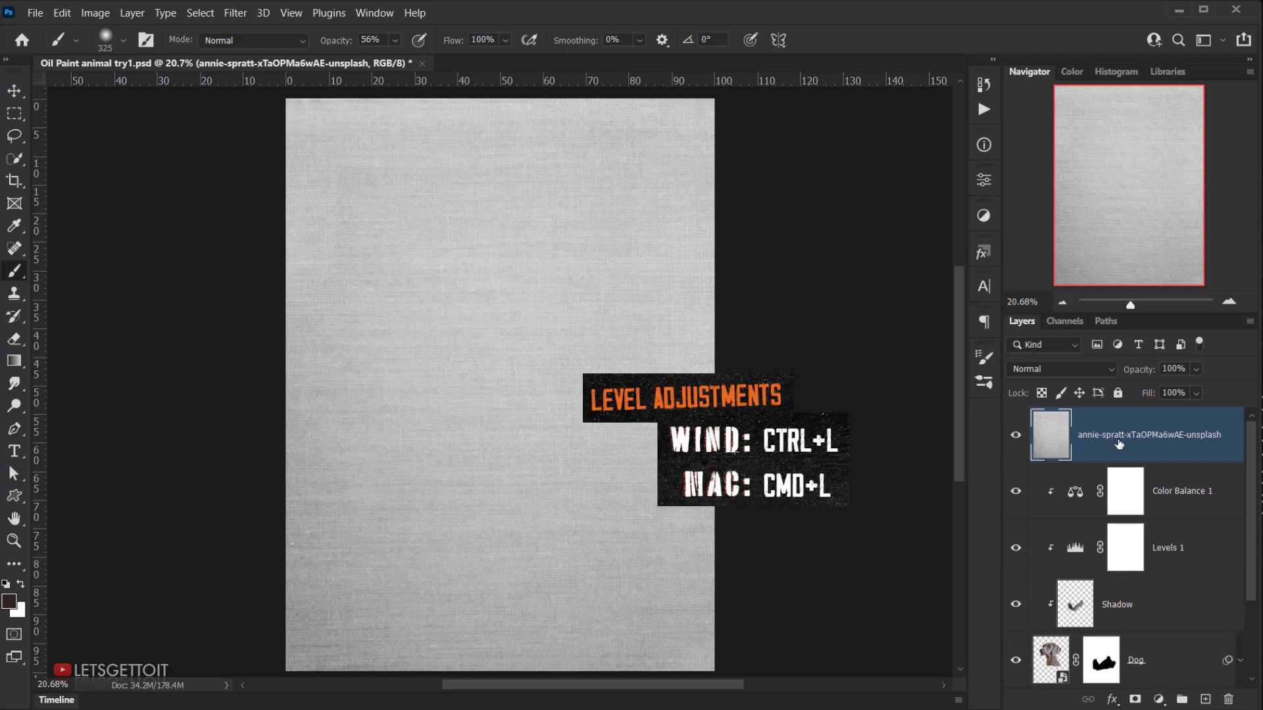
Apply Levels to the linen texture layer with black input 147, midtones 0.56 and white input 241.
key(ctrl+l)
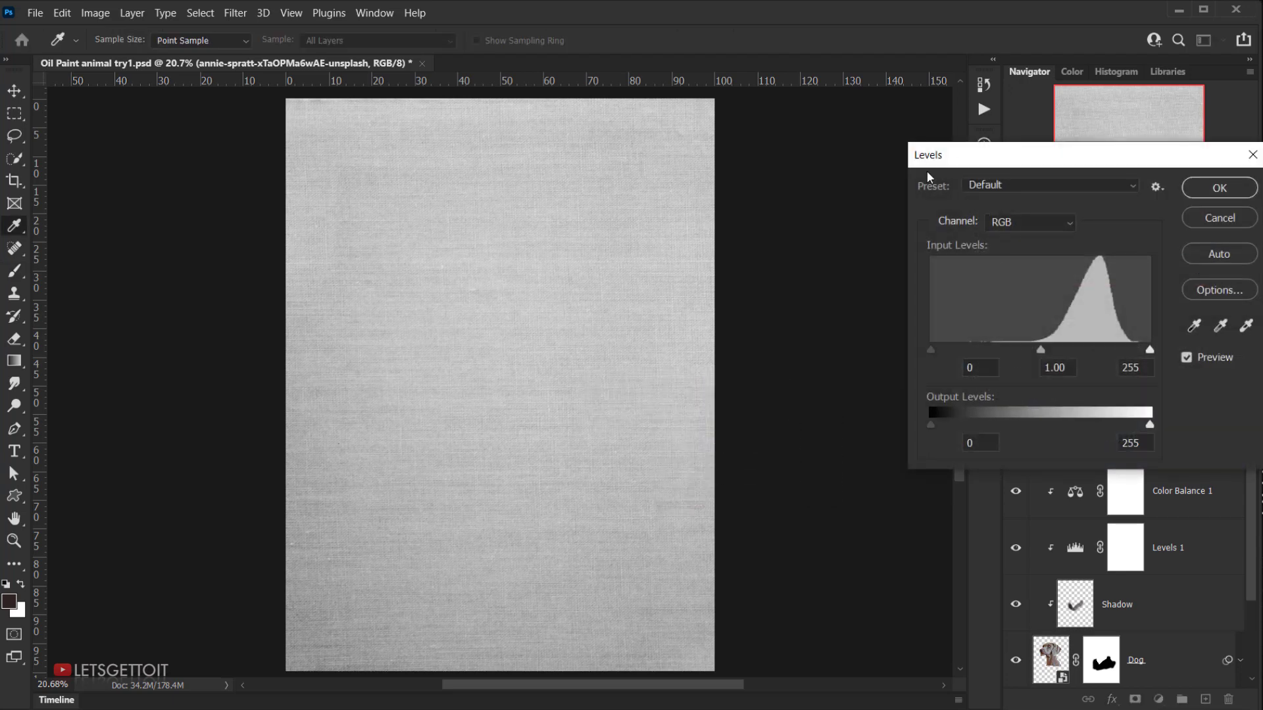
drag(965, 156, 851, 151)
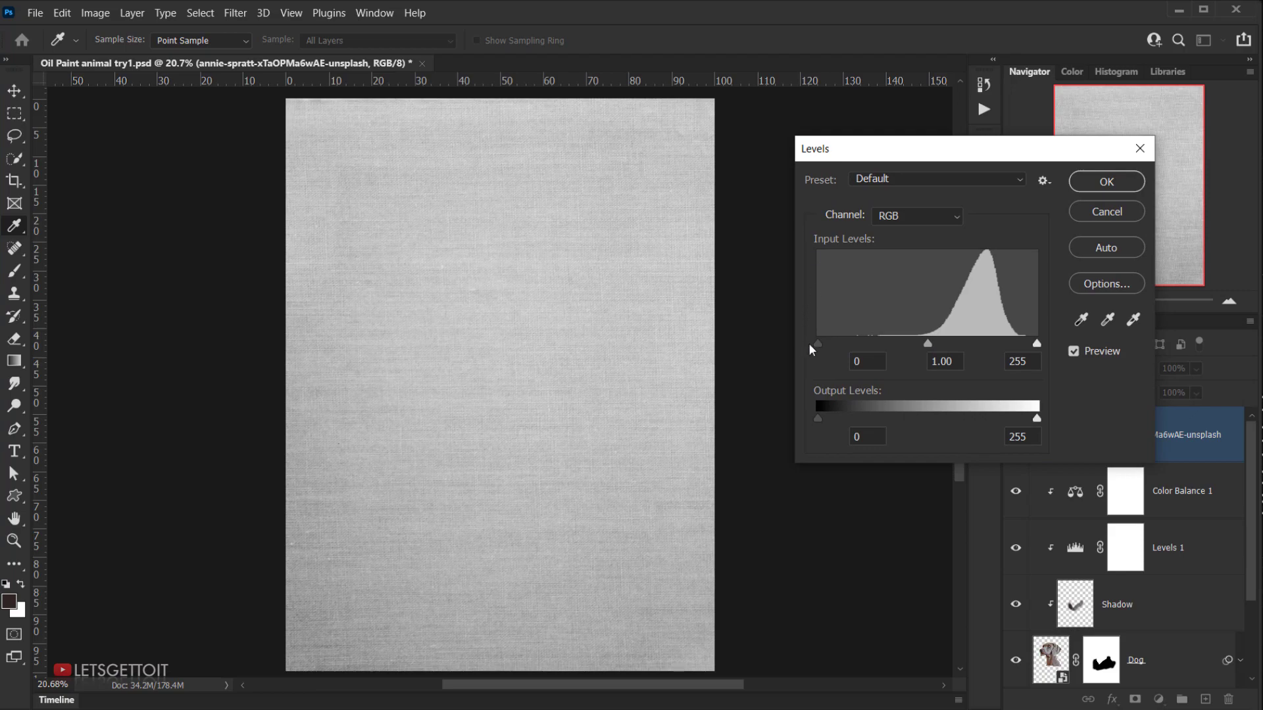
drag(817, 343, 941, 354)
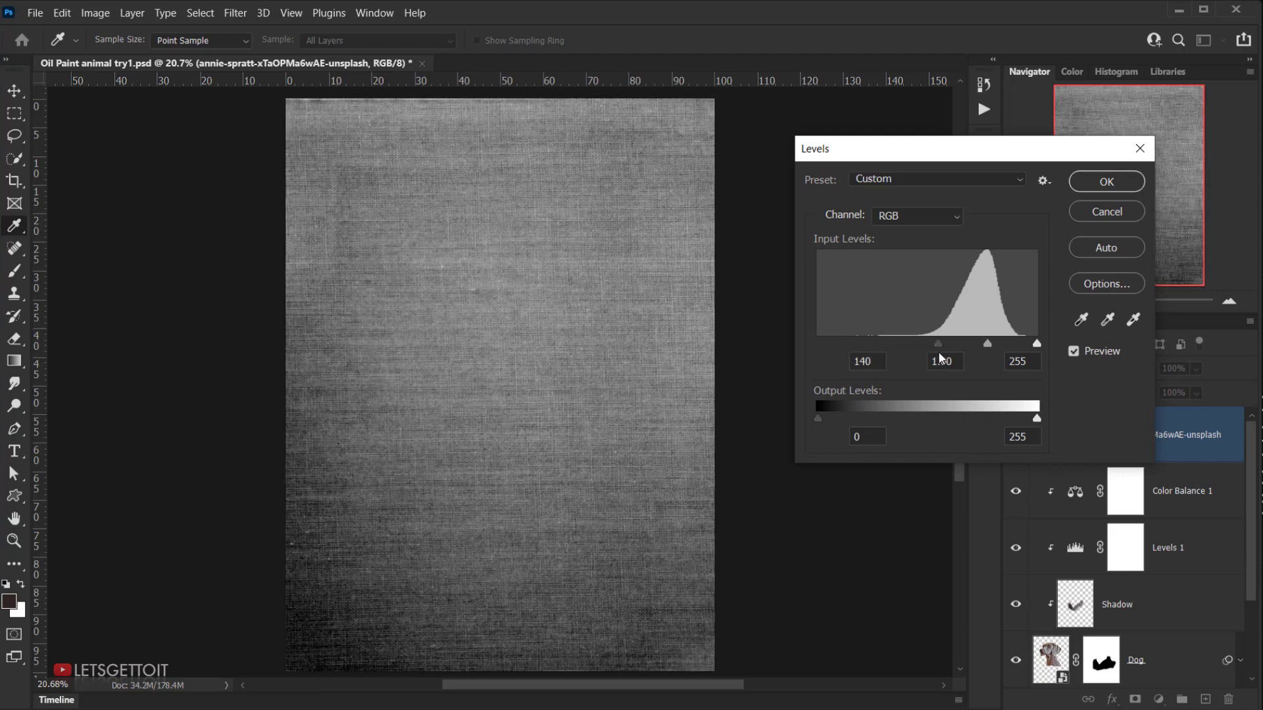
mouse_move(1036, 343)
mouse_down()
mouse_move(933, 343)
mouse_move(1027, 345)
mouse_up()
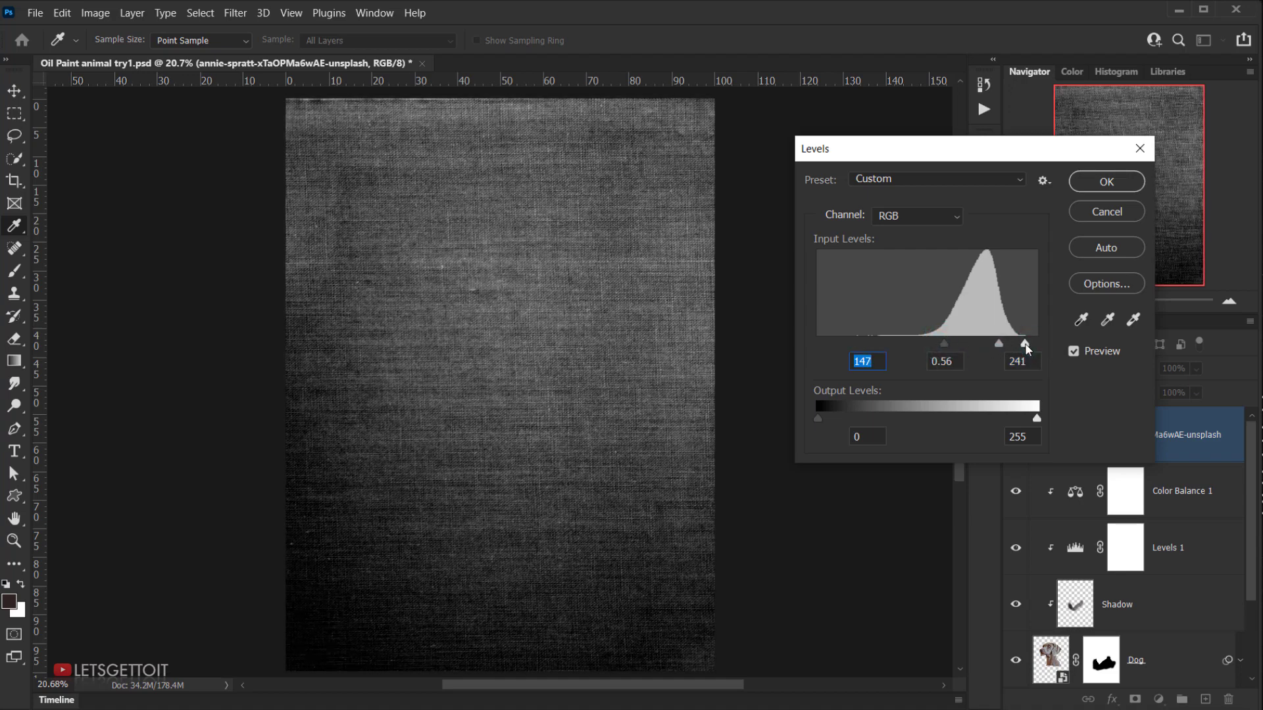
click(1104, 181)
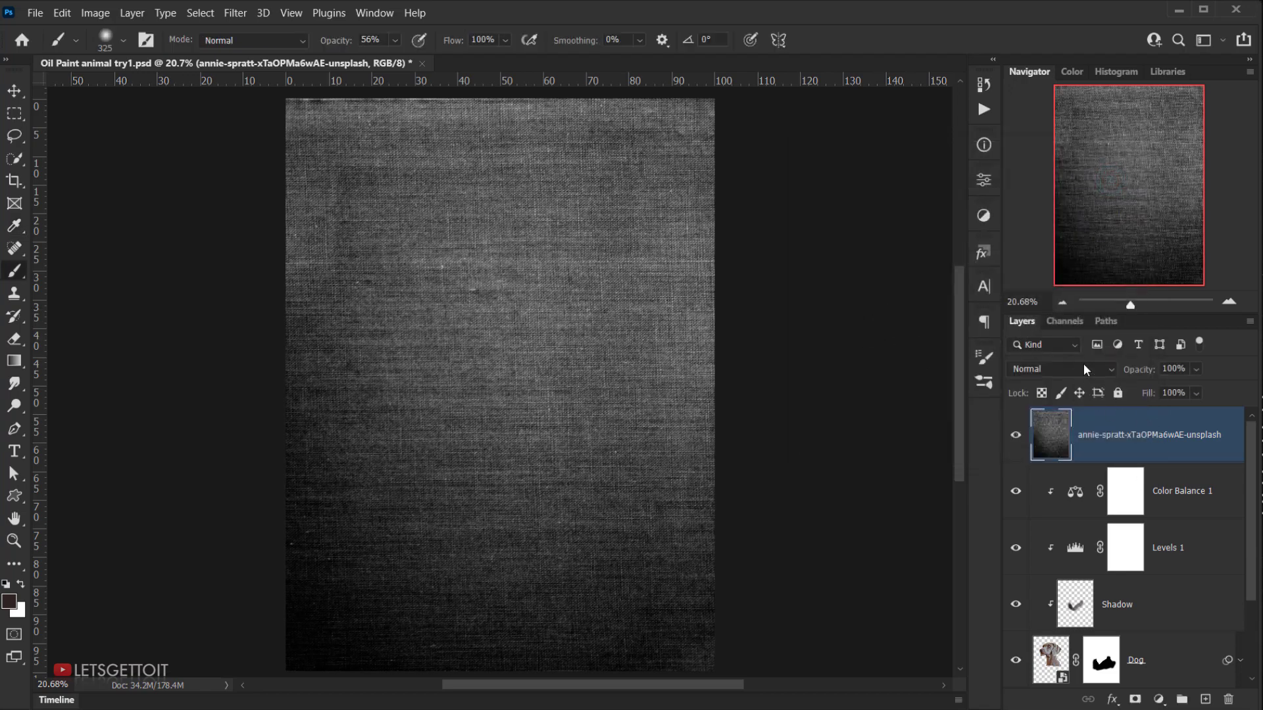
Set the texture layer to Overlay, fade its shadows with Blend If at 0/120, and lower the Underlying Layer highlight limit.
click(1077, 370)
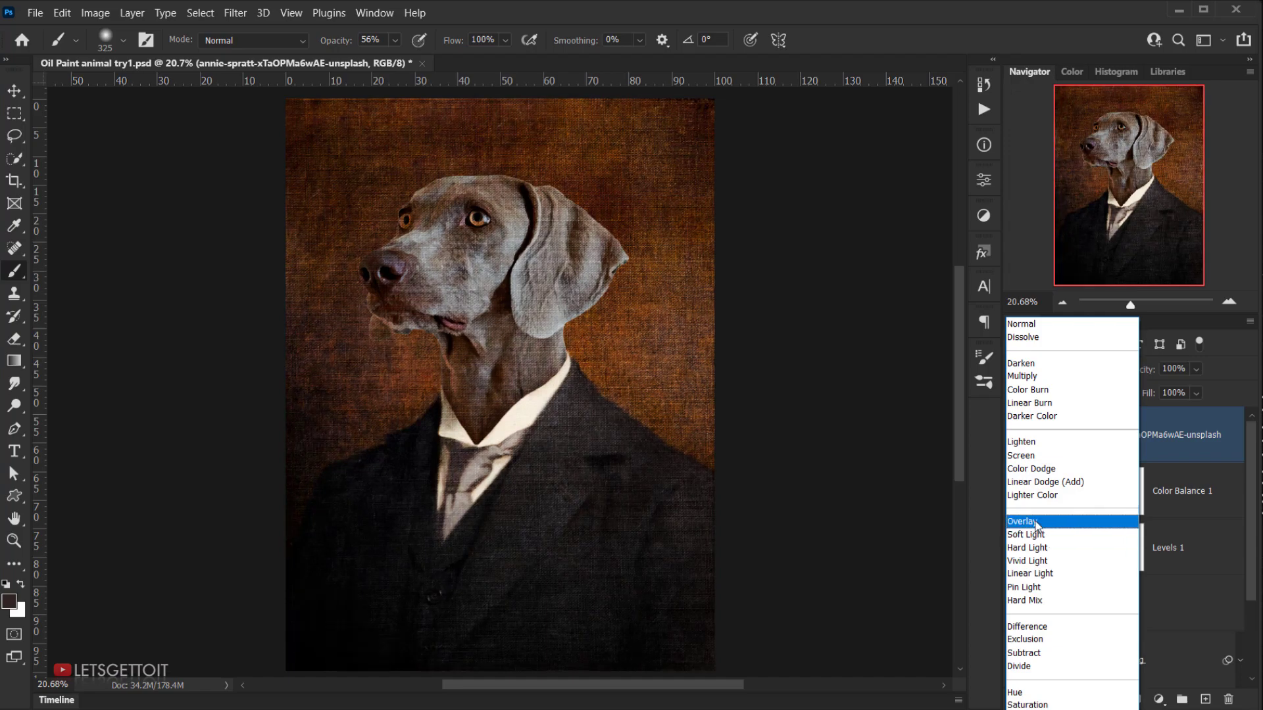
click(1035, 523)
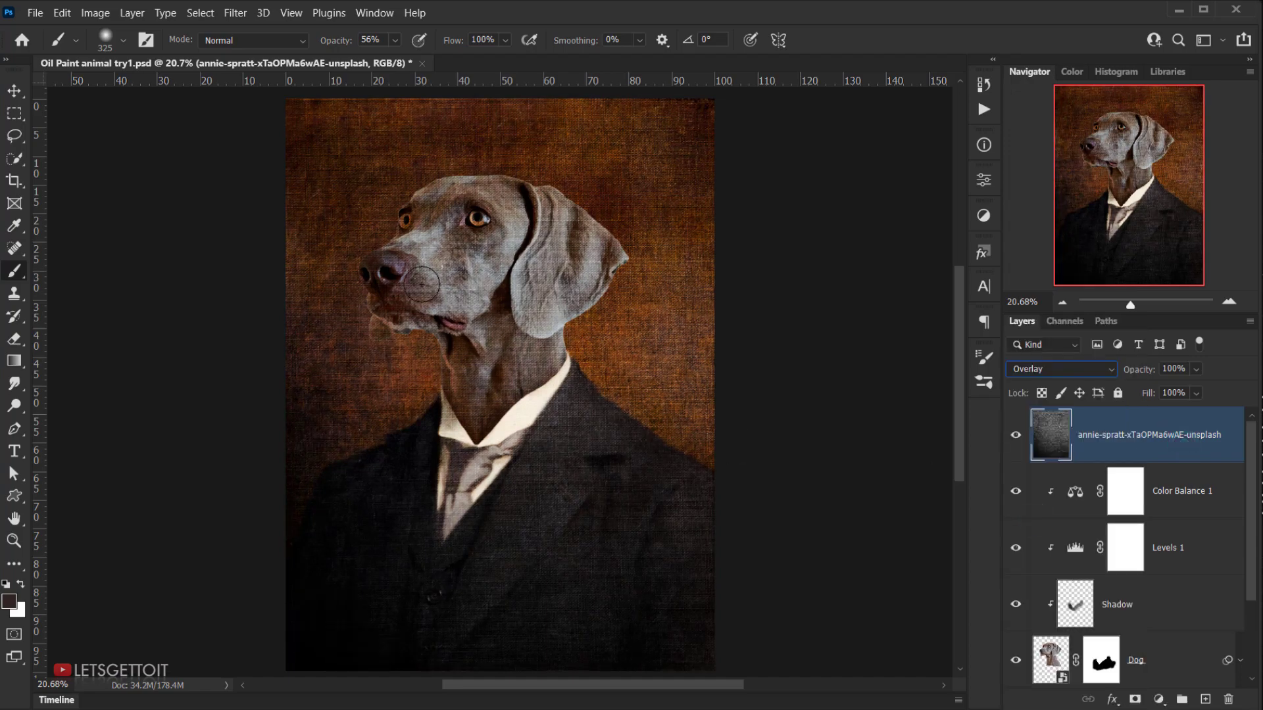
click(1237, 452)
click(1239, 428)
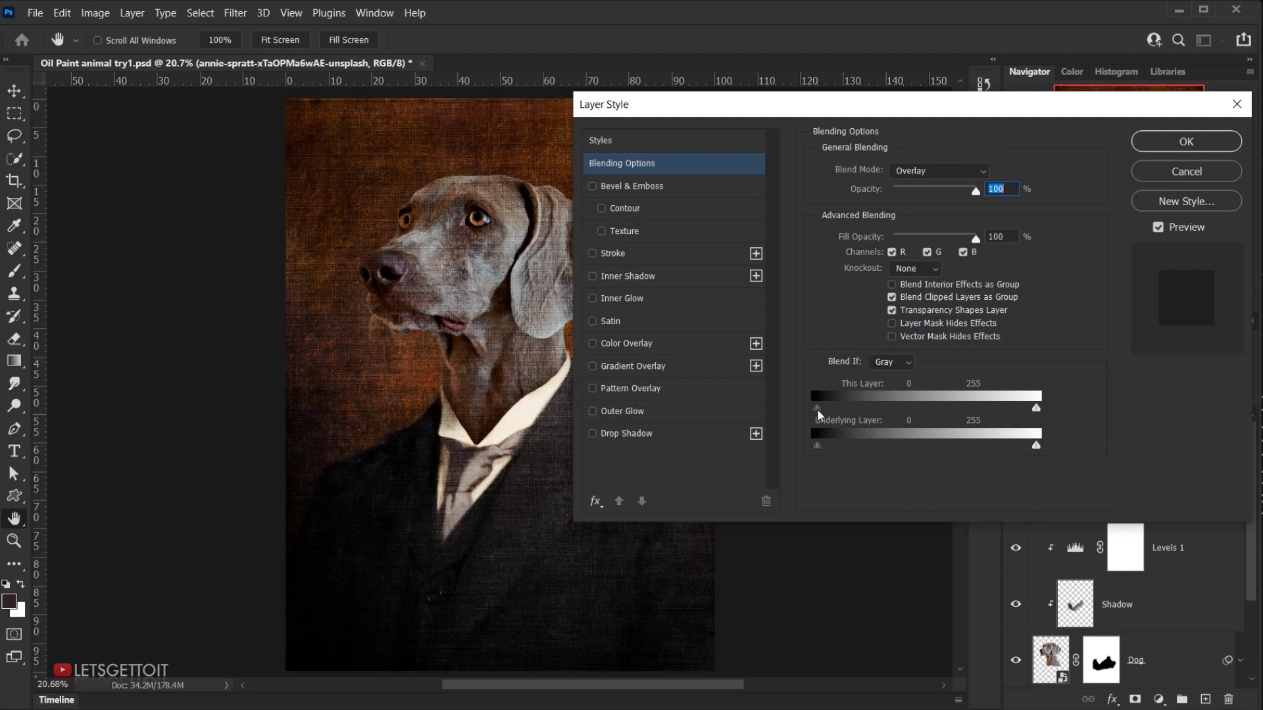
key(alt)
drag(818, 409, 913, 421)
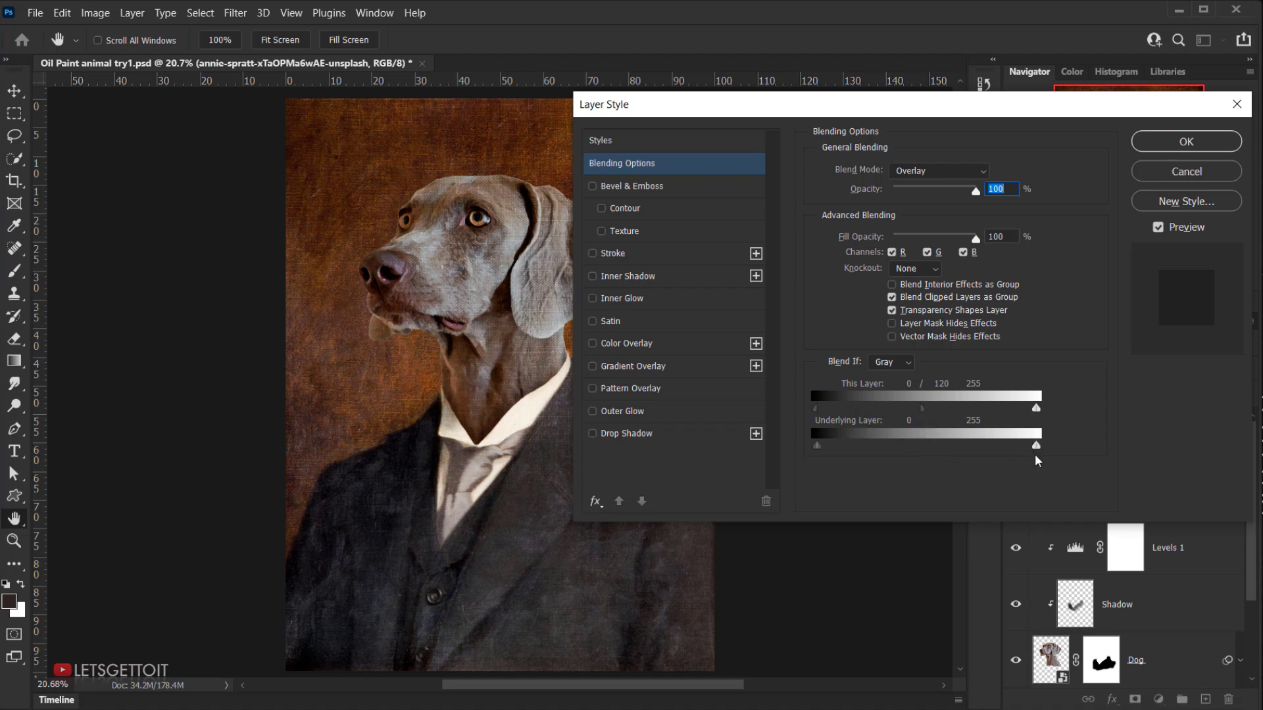
drag(1036, 447, 994, 448)
click(1186, 142)
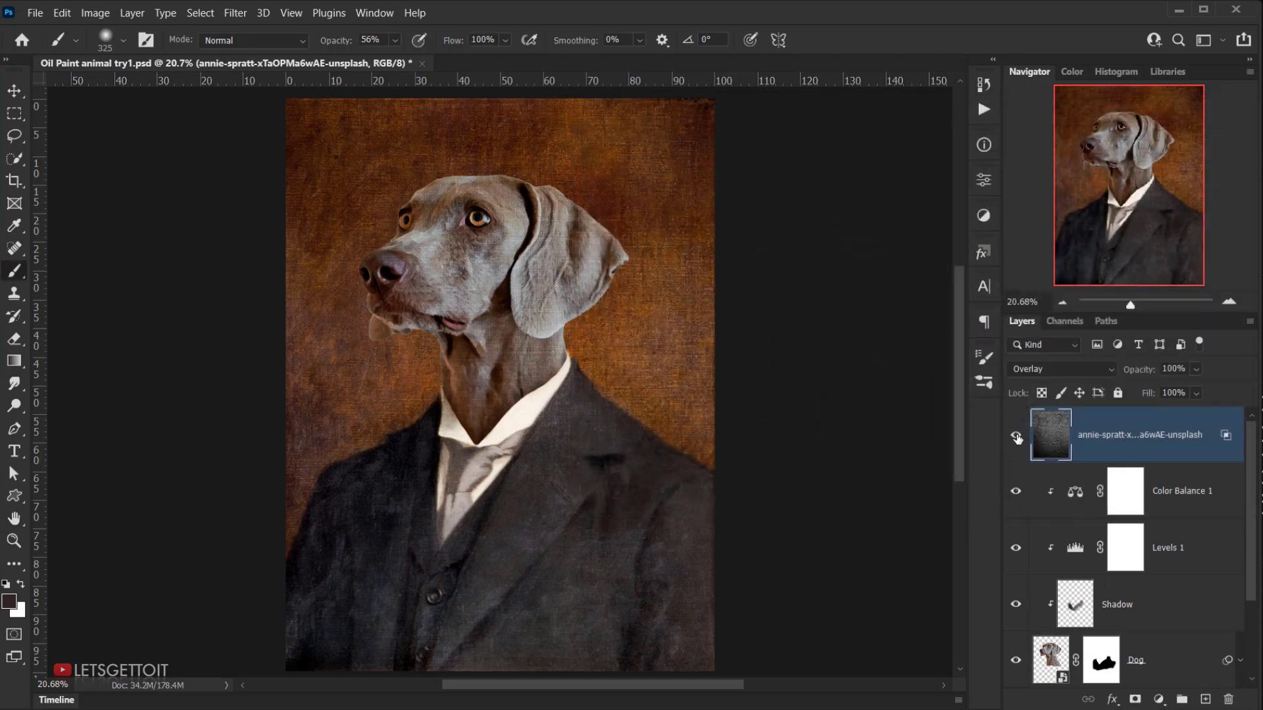
Compare the portrait with and without the linen texture layer, both in full and up close on the dog's head.
click(1017, 437)
click(1016, 438)
scroll(393, 310, up, 4)
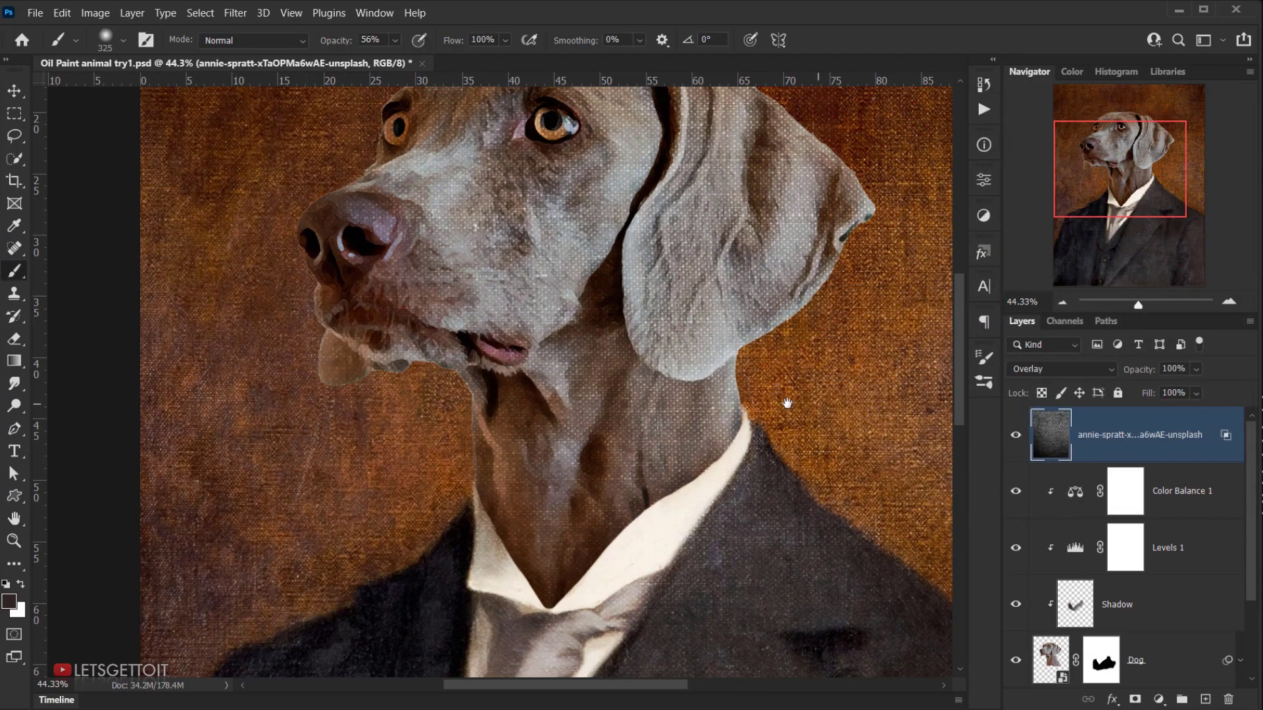
drag(783, 403, 761, 428)
click(1016, 438)
click(1017, 437)
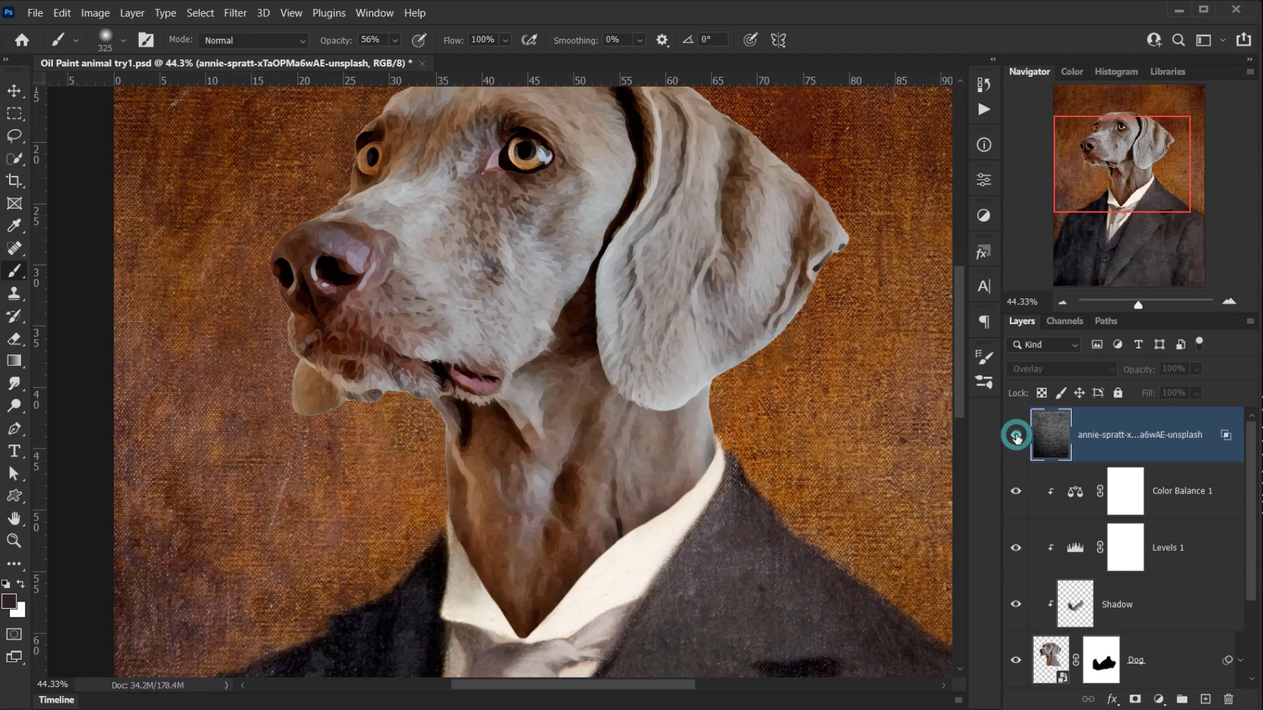
click(1017, 437)
click(1017, 437)
click(1017, 437)
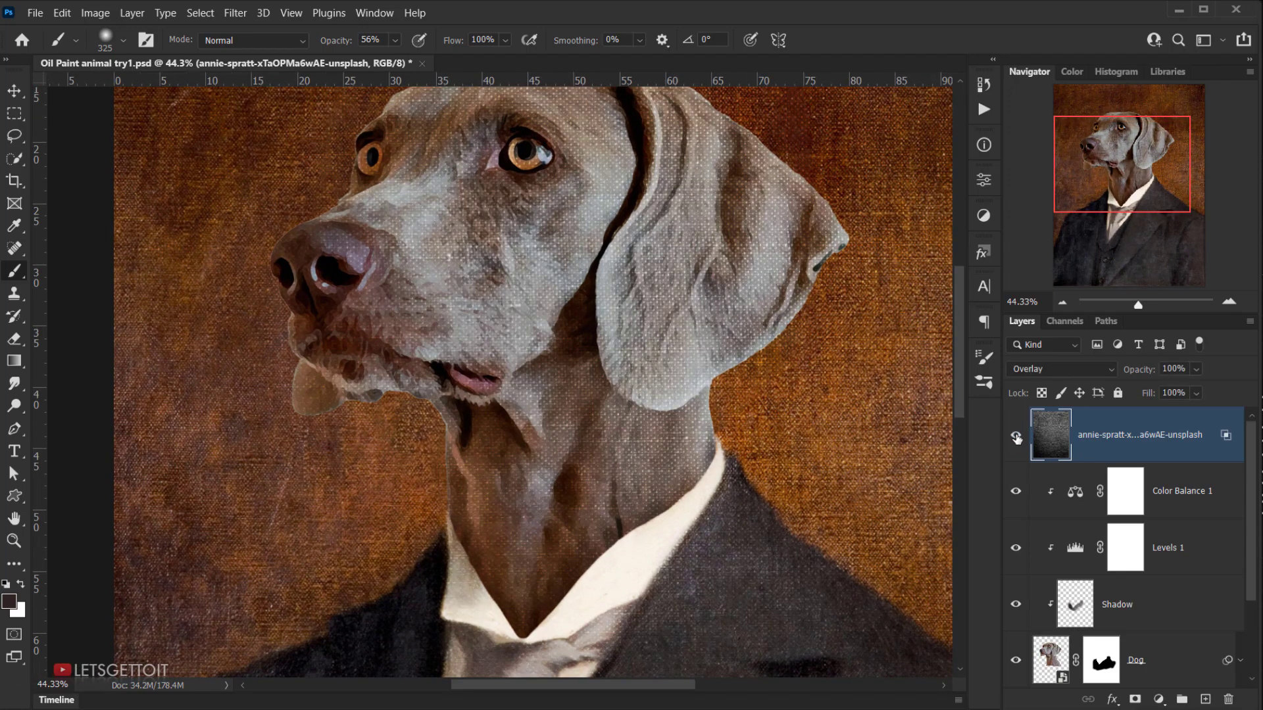
click(1017, 438)
click(1016, 437)
key(ctrl+0)
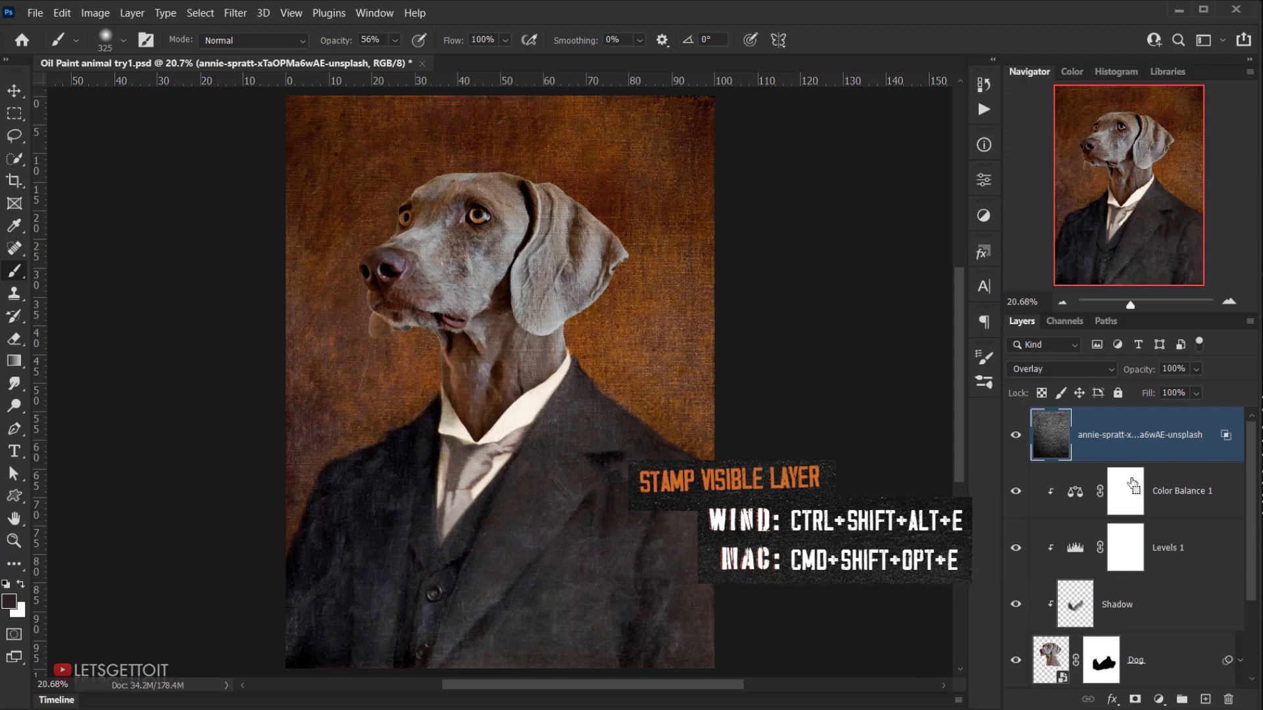
Stamp all visible layers into a new top layer, rename it Sharpen, and desaturate it.
key(ctrl+shift+alt+e)
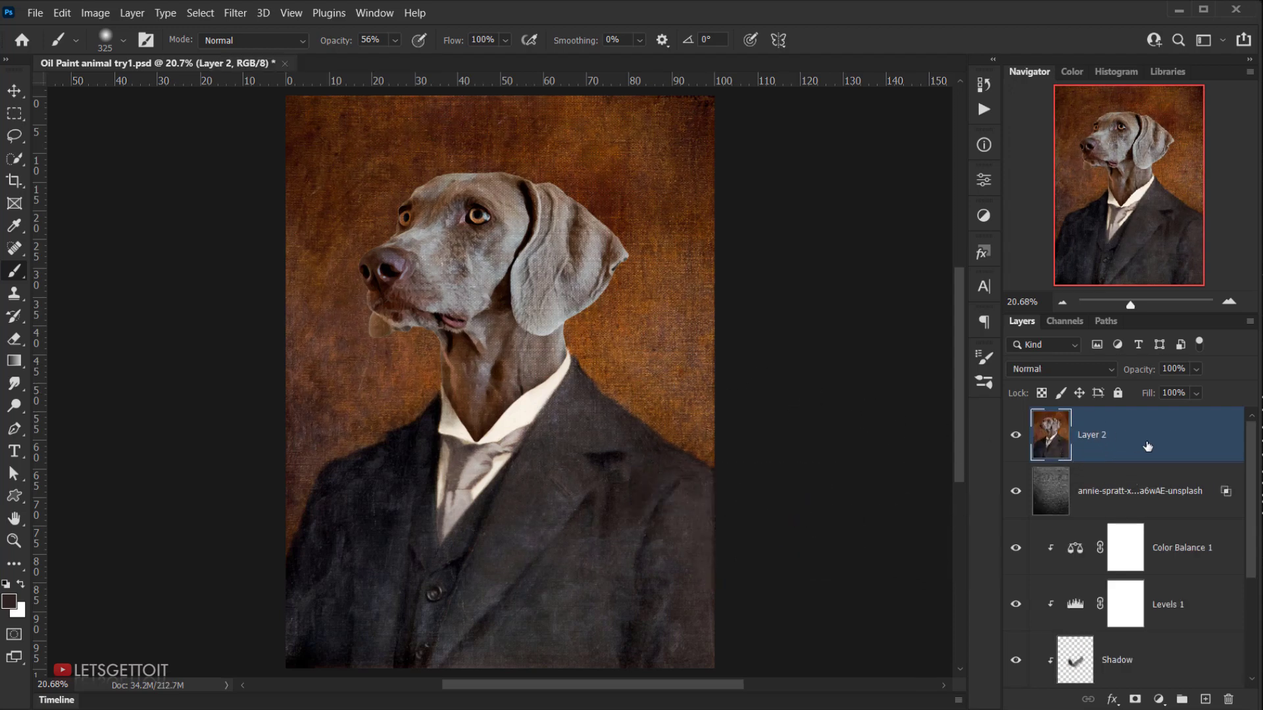
double_click(1105, 435)
text(Sharpen)
key(Return)
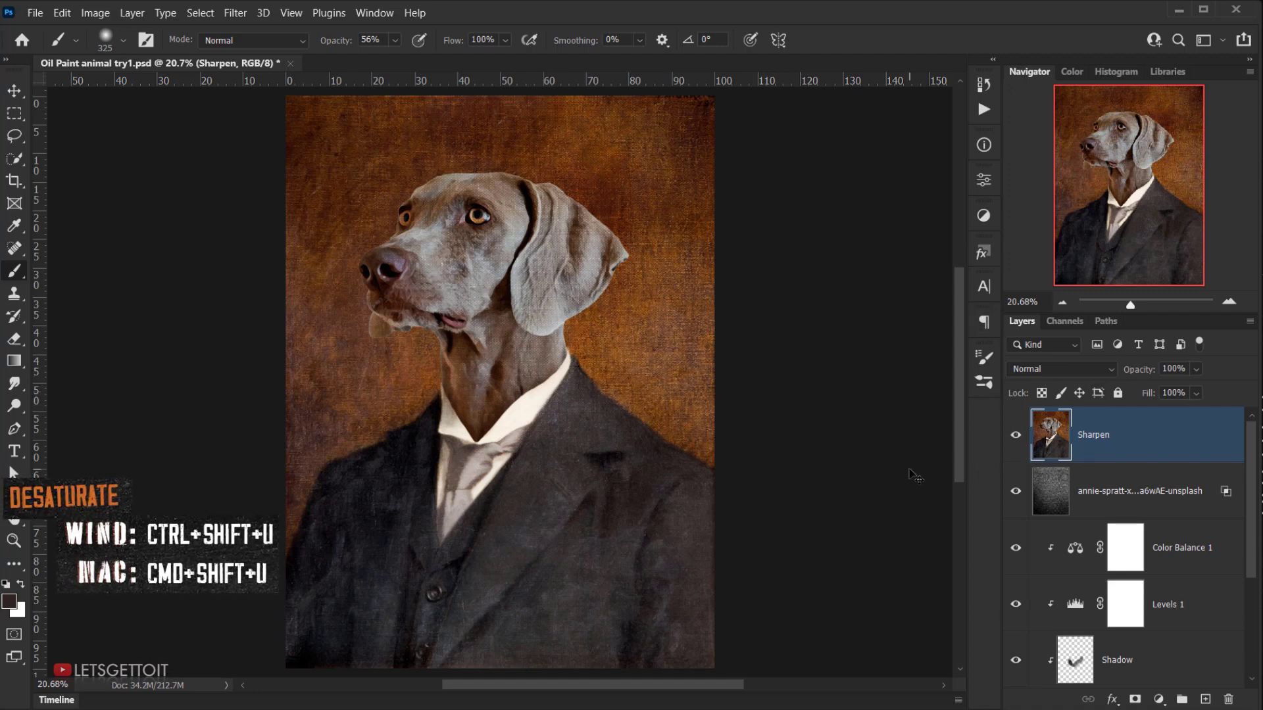
key(ctrl+shift+u)
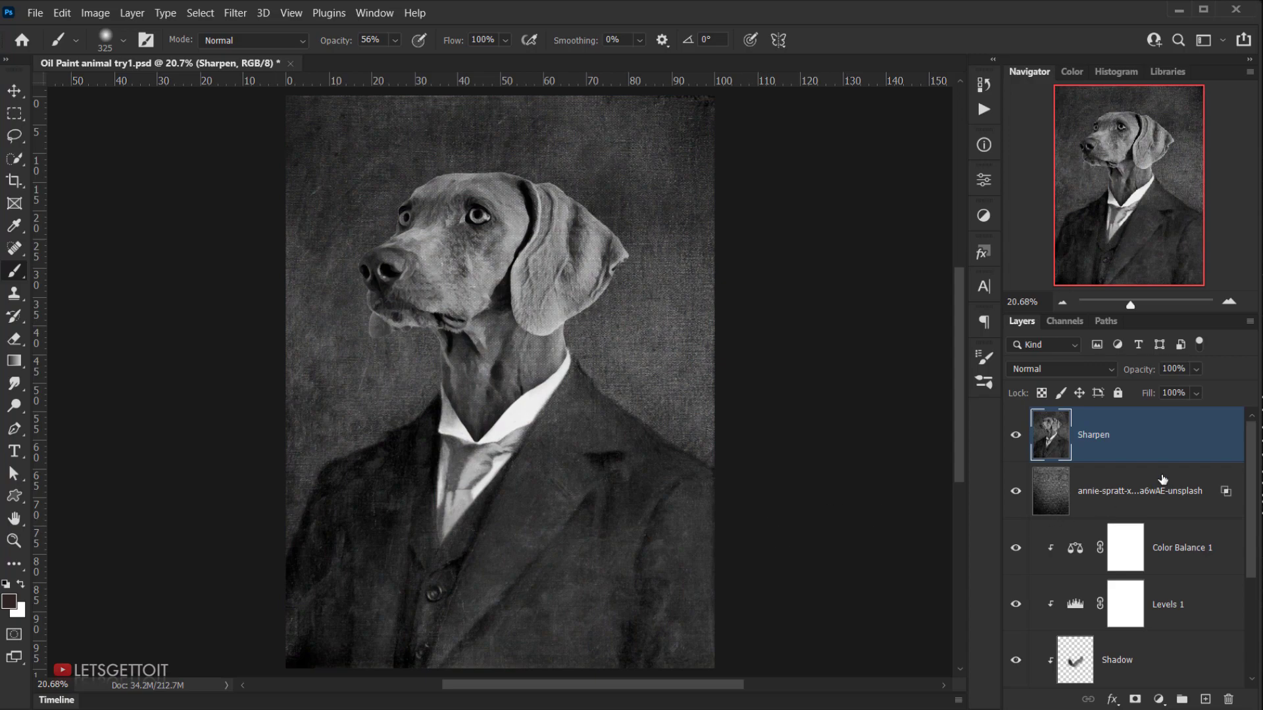
Apply a High Pass filter with a 1.4 pixel radius to the Sharpen layer and set its blend mode to Overlay.
click(236, 13)
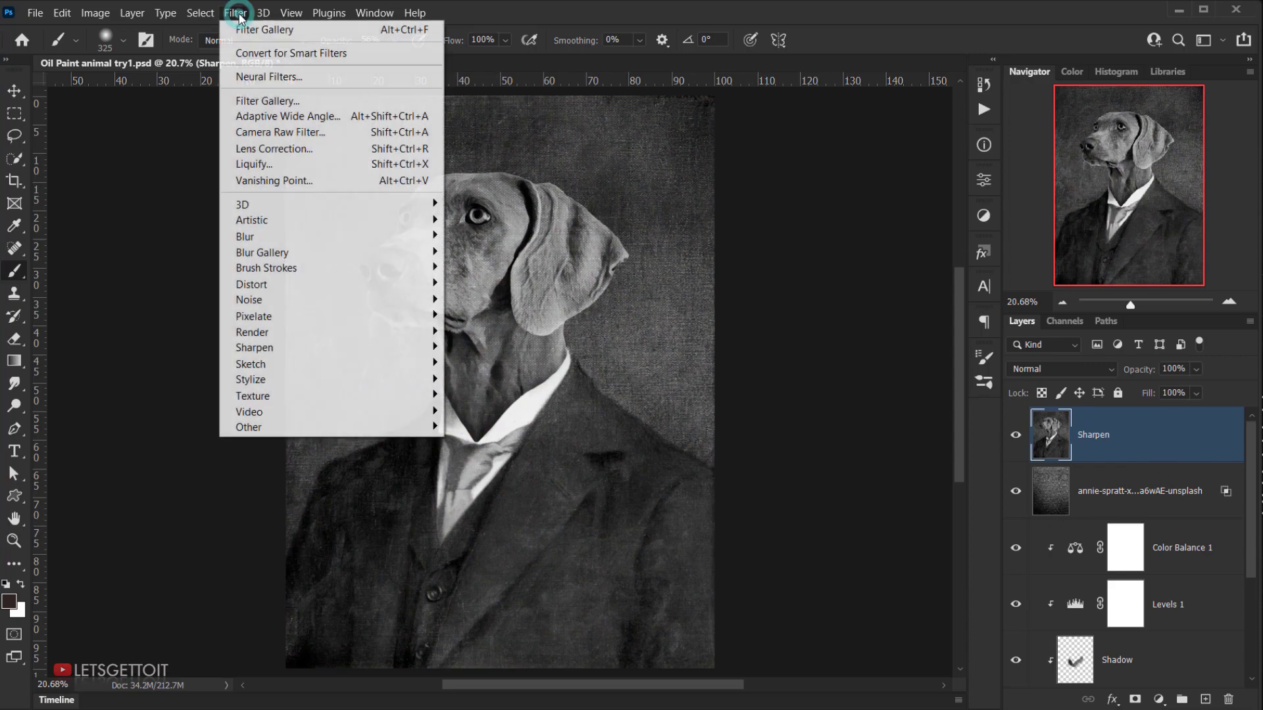
mouse_move(350, 427)
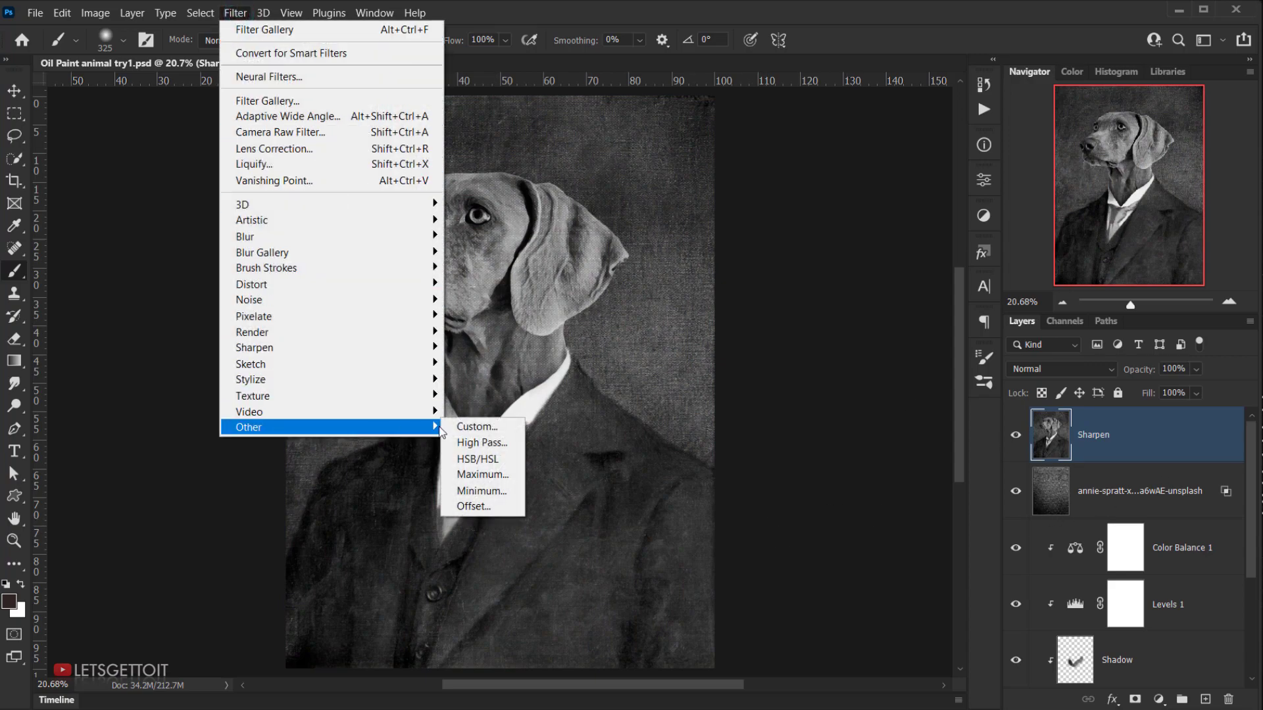
click(498, 442)
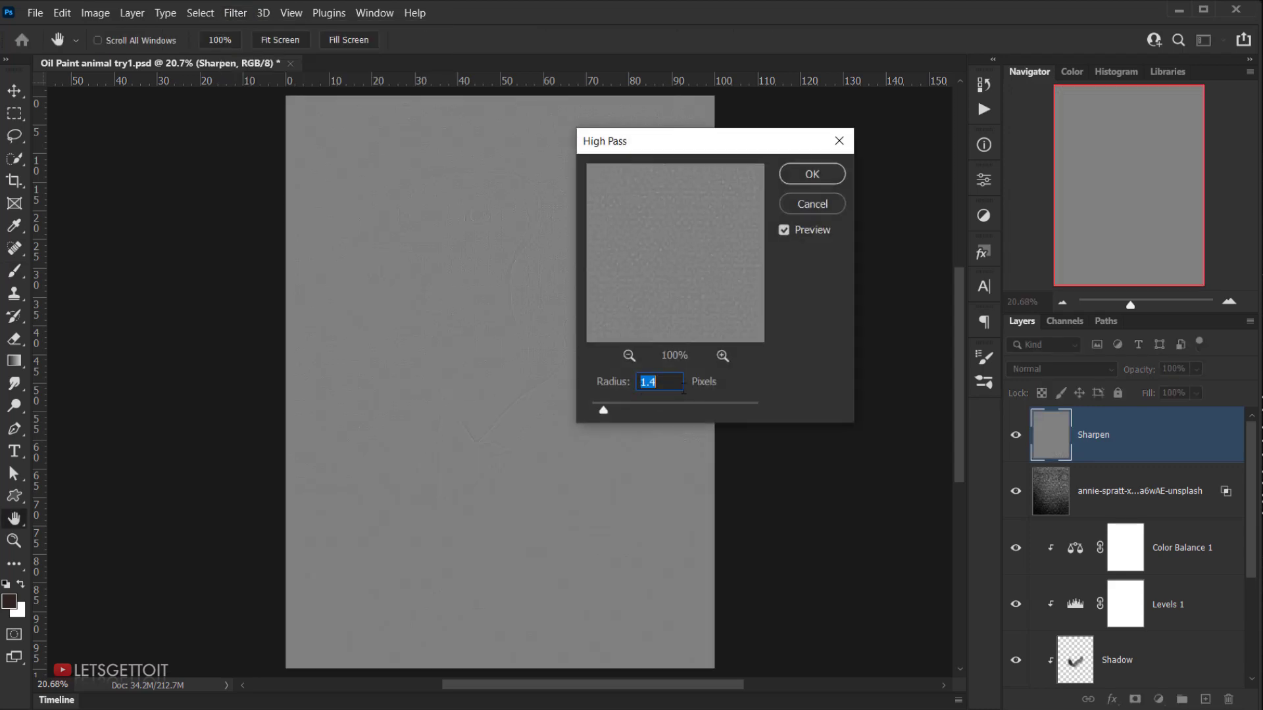
click(822, 175)
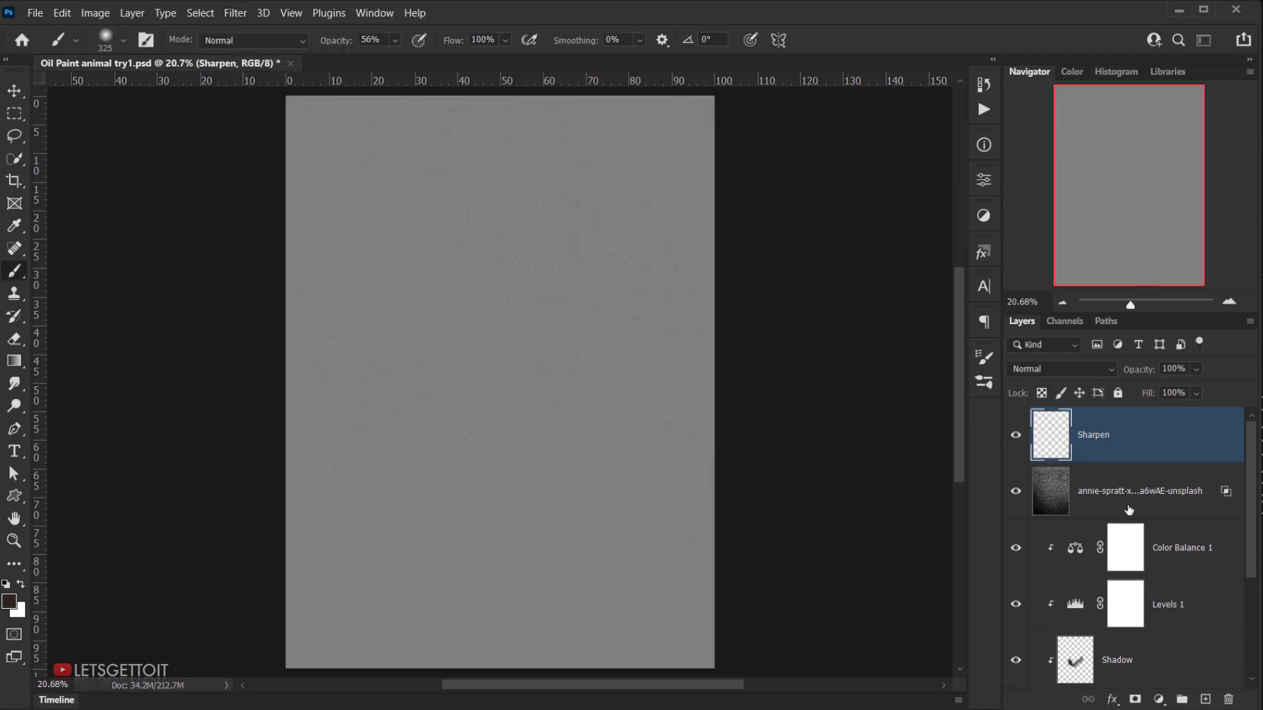
click(1072, 369)
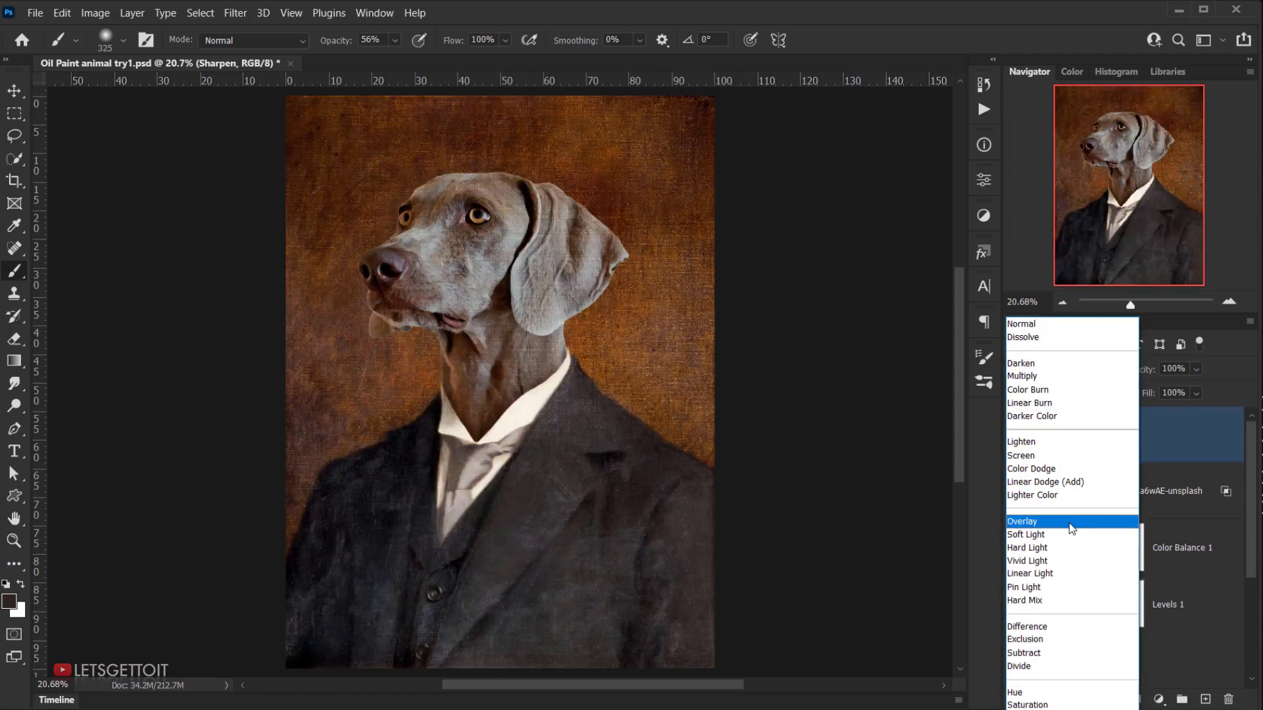
click(1069, 529)
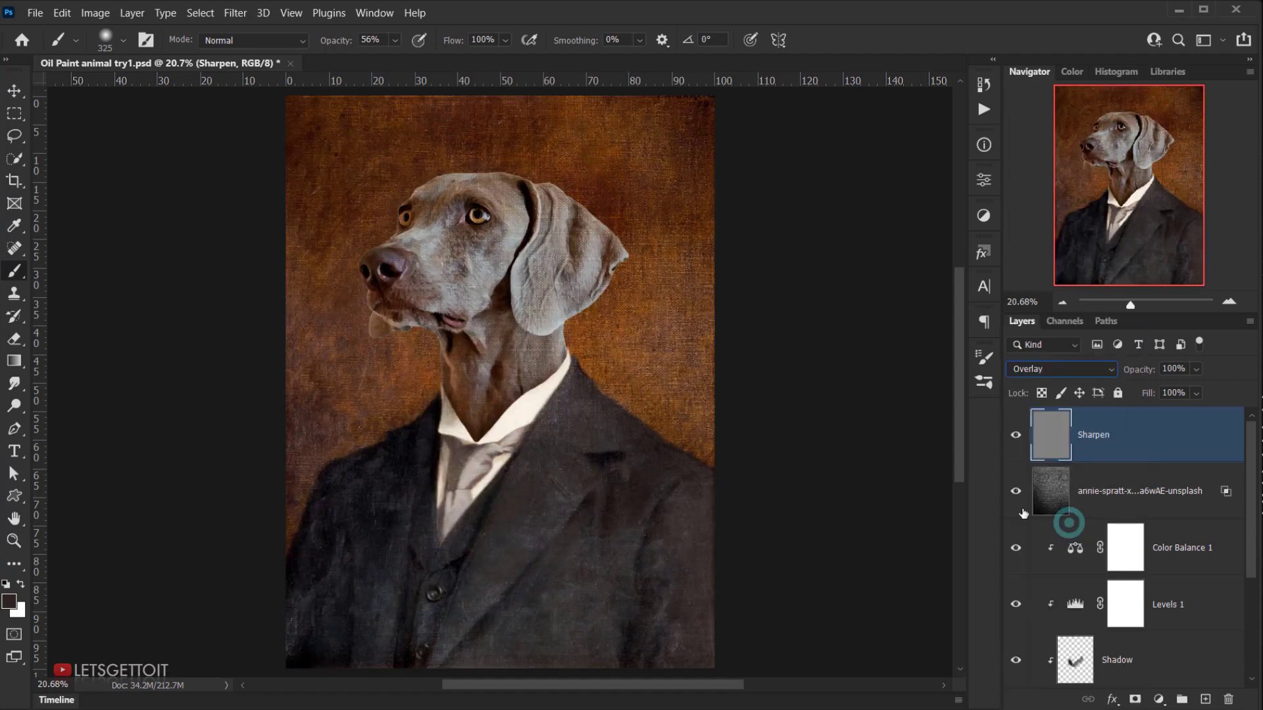
Compare the portrait with and without the Sharpen layer, both in full and up close on the dog's head.
click(1026, 434)
click(1028, 434)
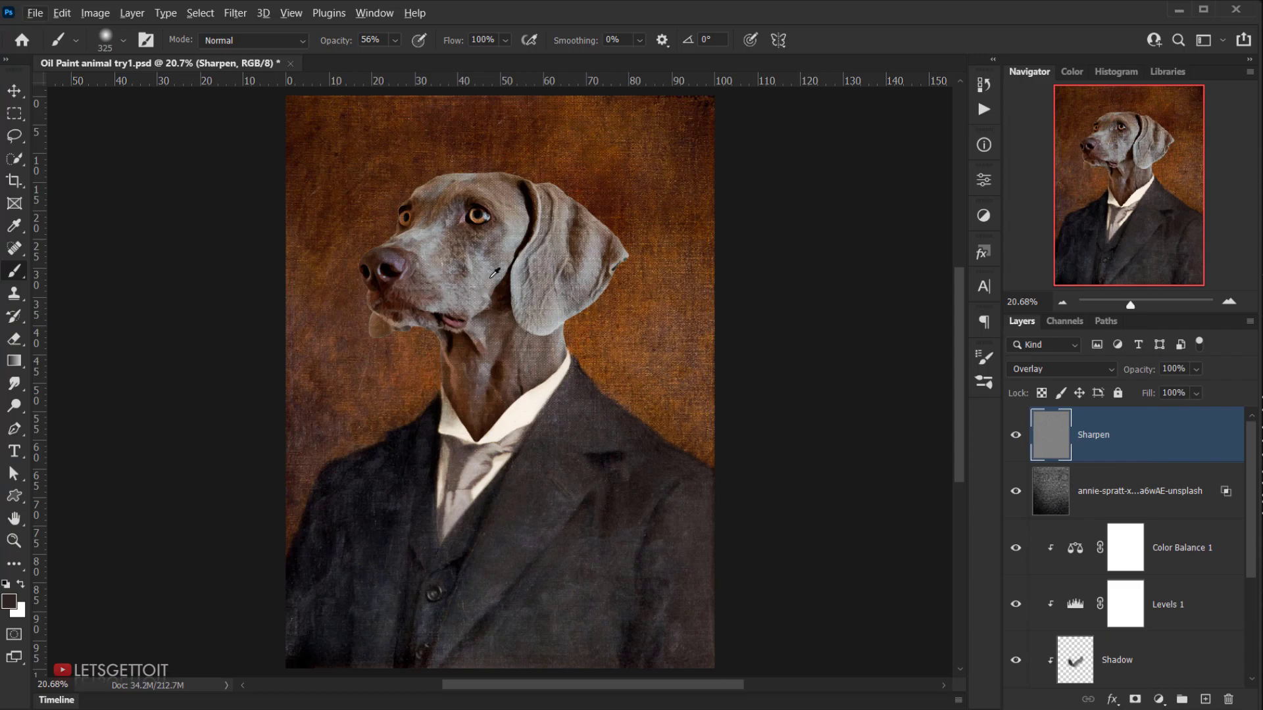
drag(485, 272, 516, 310)
scroll(485, 275, up, 3)
scroll(488, 271, up, 2)
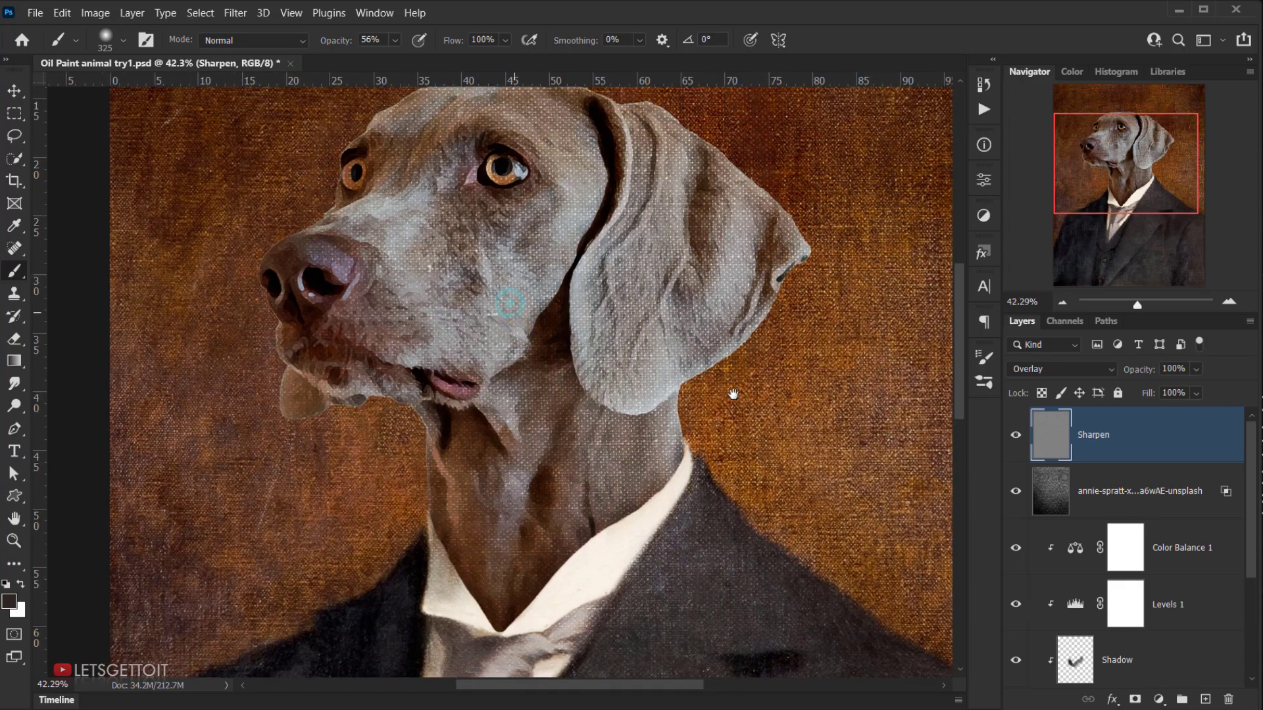
click(1023, 446)
click(1023, 448)
click(1023, 449)
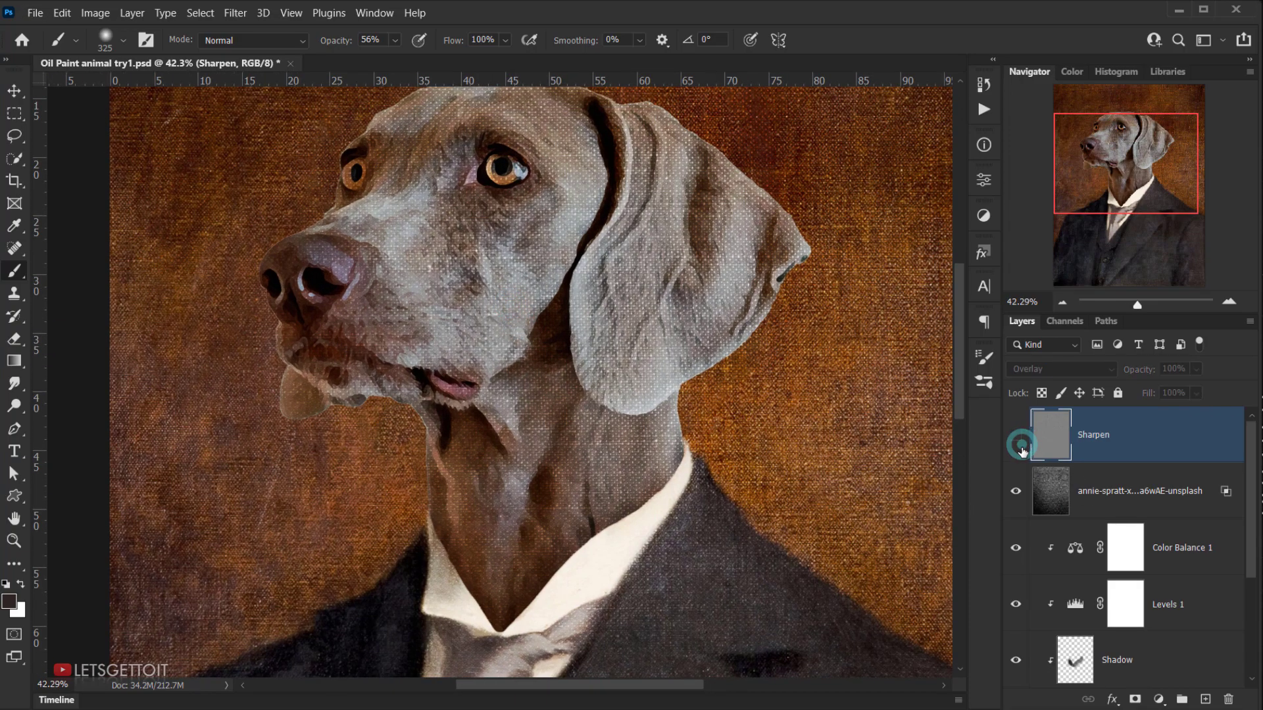
click(1023, 451)
key(ctrl+0)
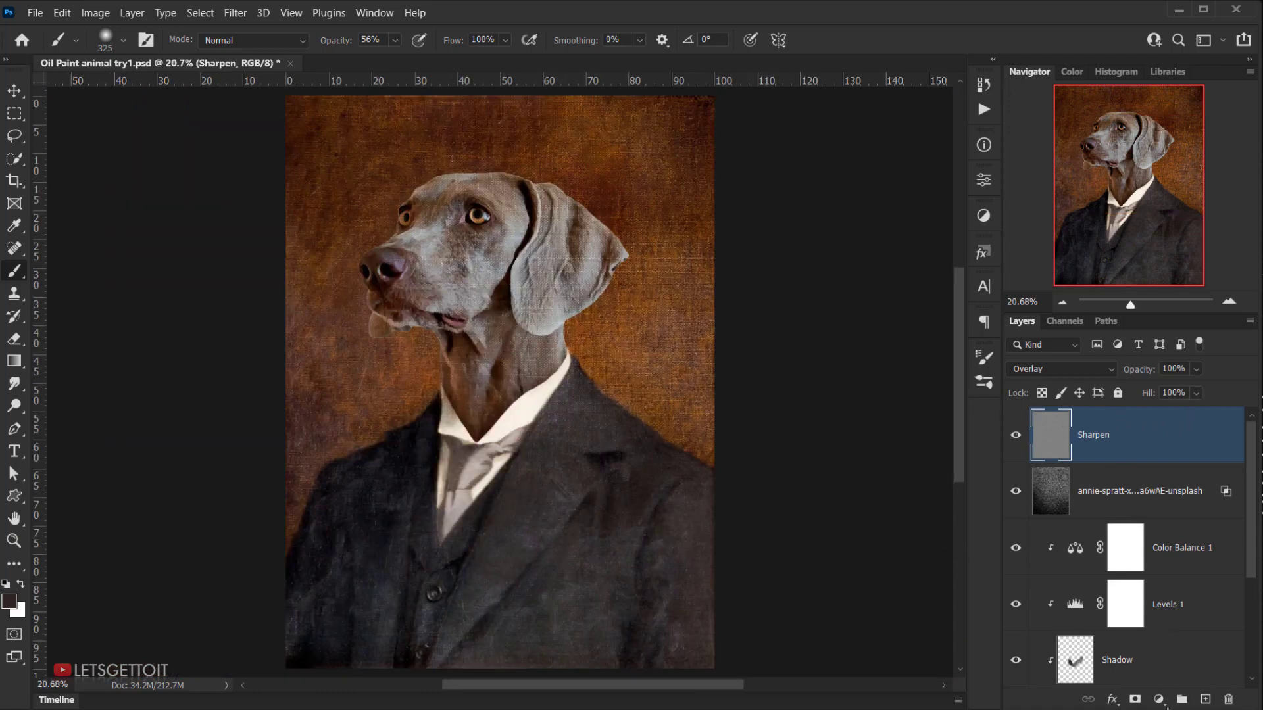
Add a Hue/Saturation adjustment layer above the Sharpen layer, moderately reduce the master saturation, and check the portrait with and without it.
click(1161, 701)
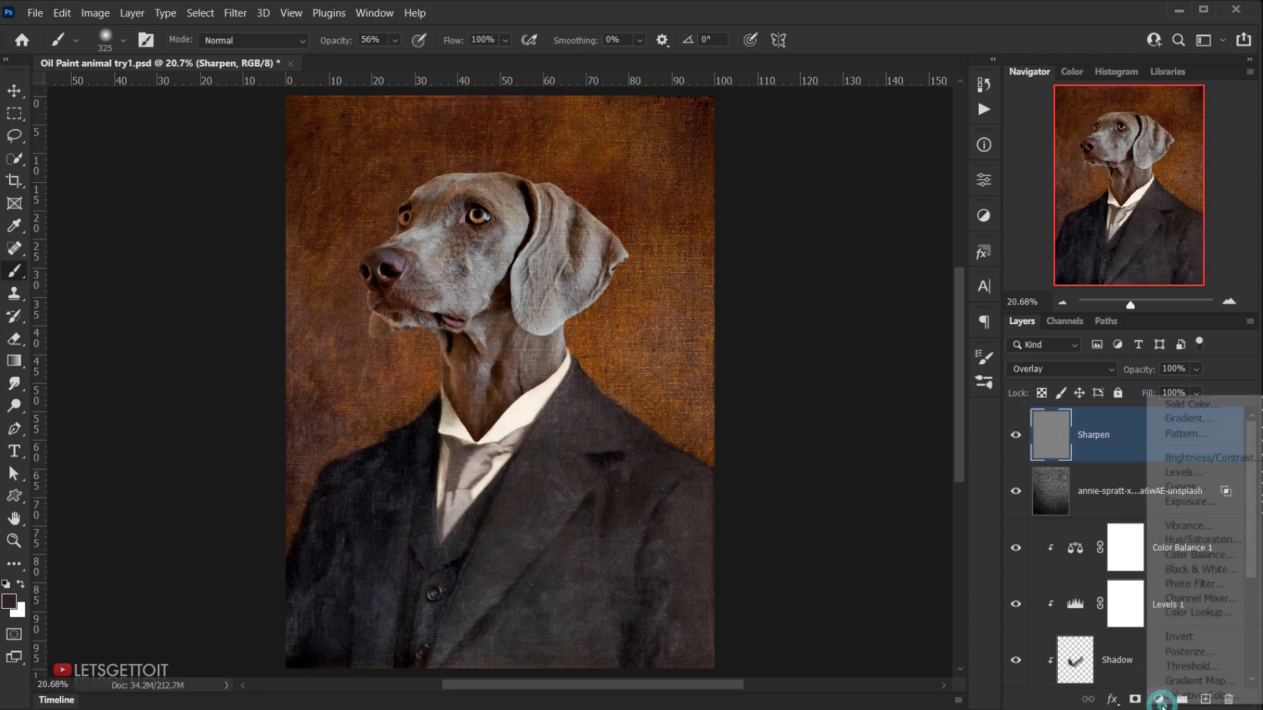
click(1210, 541)
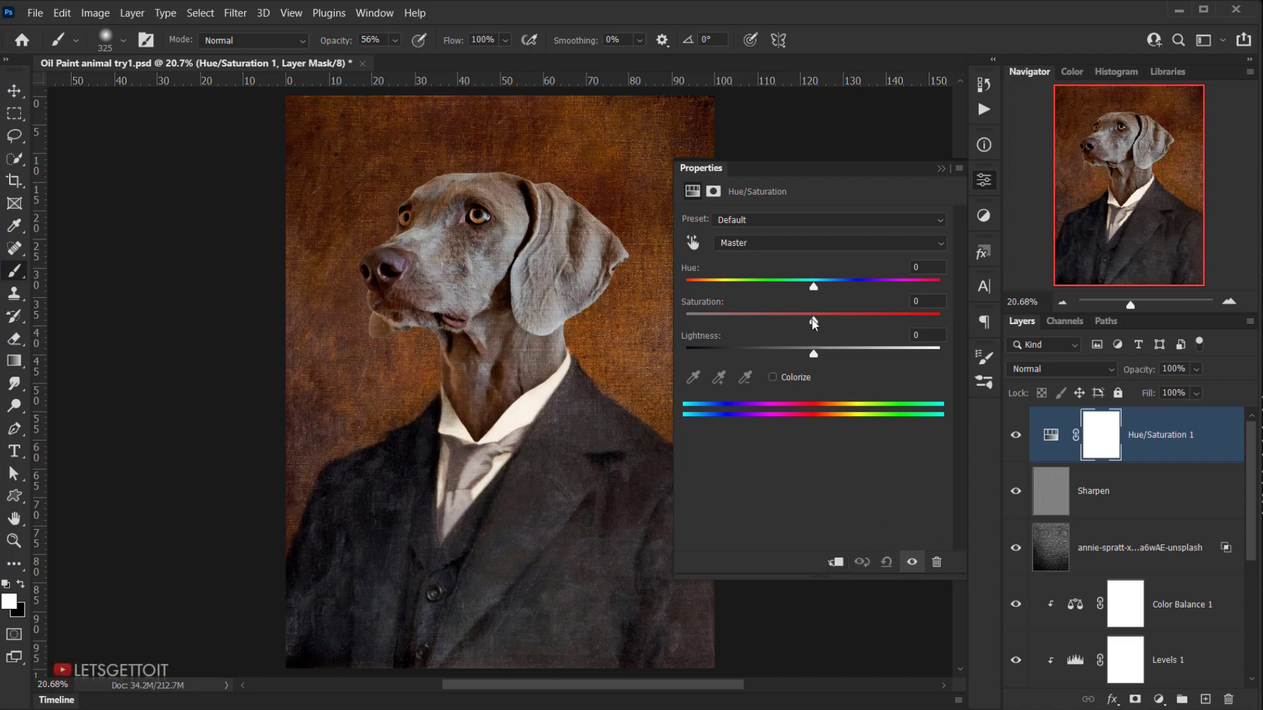
drag(813, 322, 781, 323)
click(940, 168)
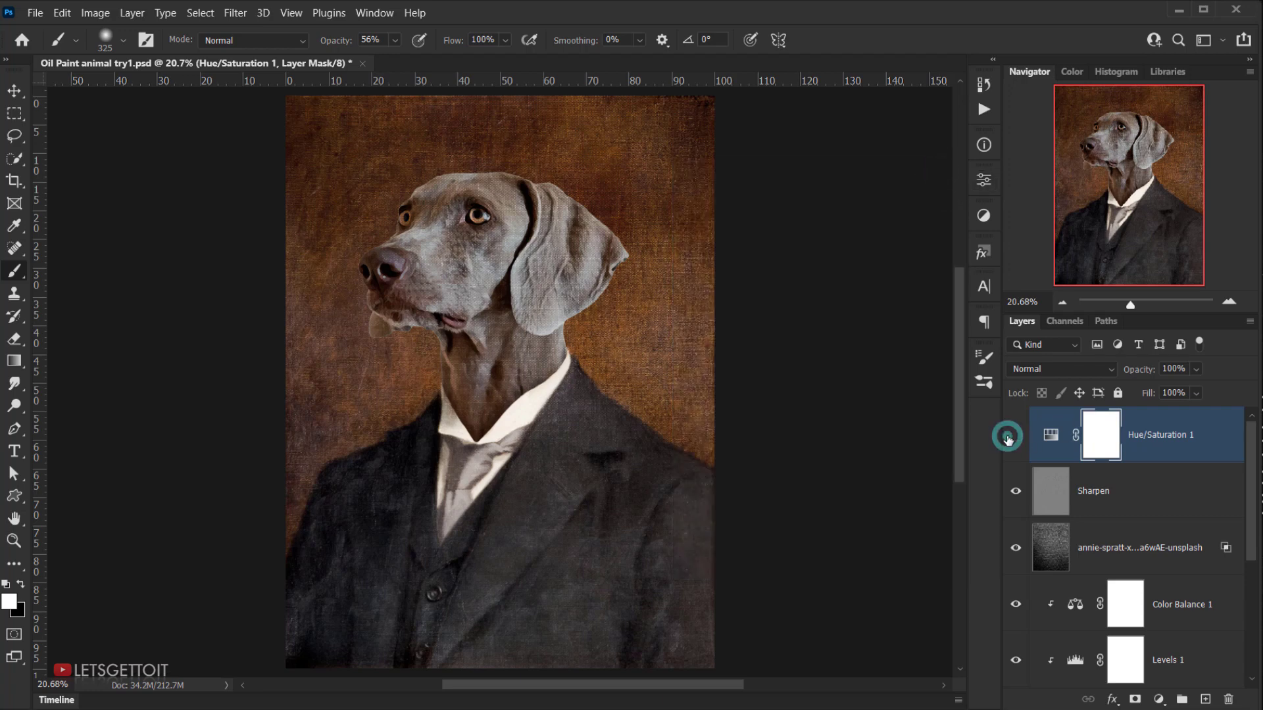
click(1015, 436)
click(1016, 436)
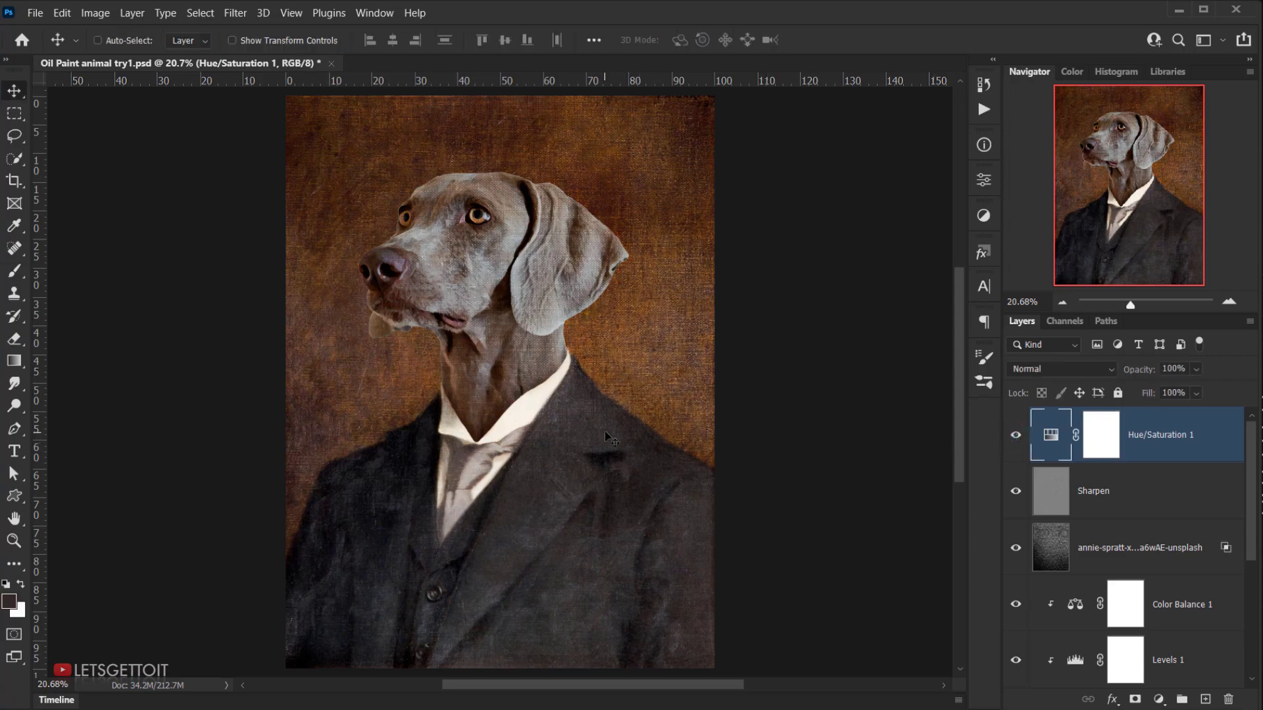
Examine the desaturated portrait up close and in full, checking the dog's head, neck, collar and suit.
scroll(569, 413, down, 2)
scroll(485, 343, up, 5)
drag(578, 303, 583, 277)
scroll(601, 278, down, 3)
scroll(527, 273, up, 2)
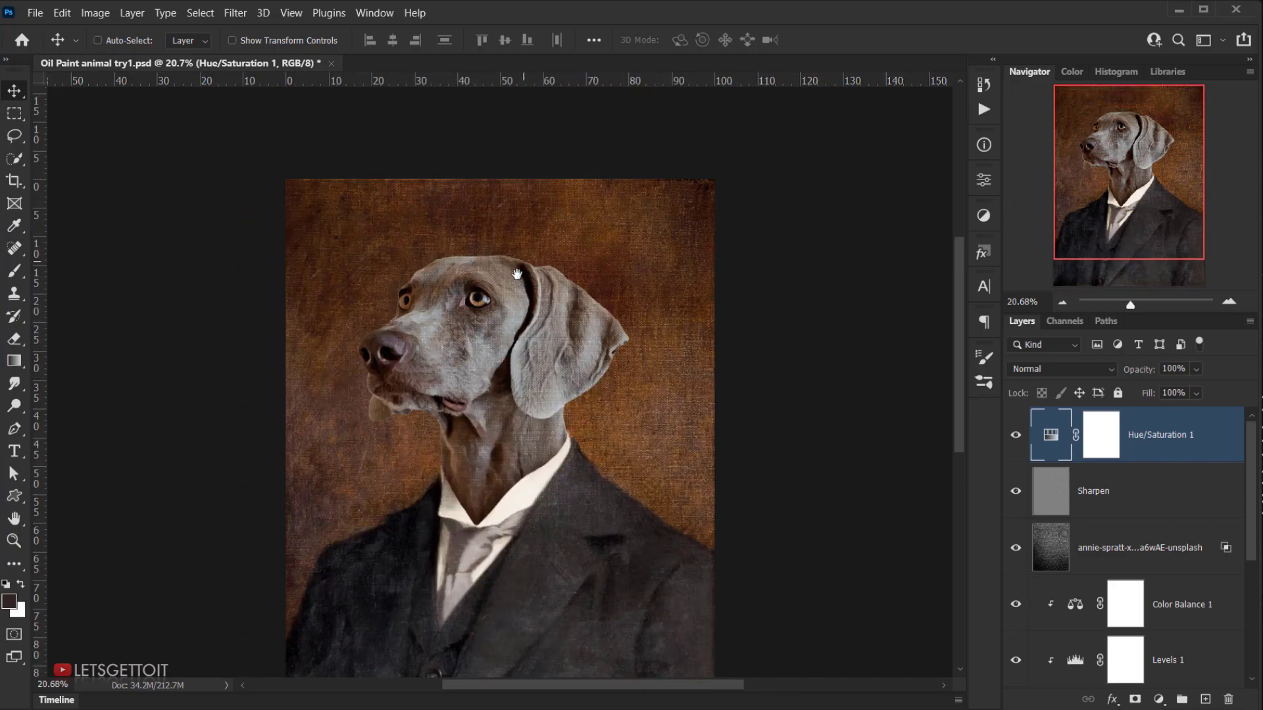
drag(517, 274, 530, 221)
scroll(569, 323, down, 1)
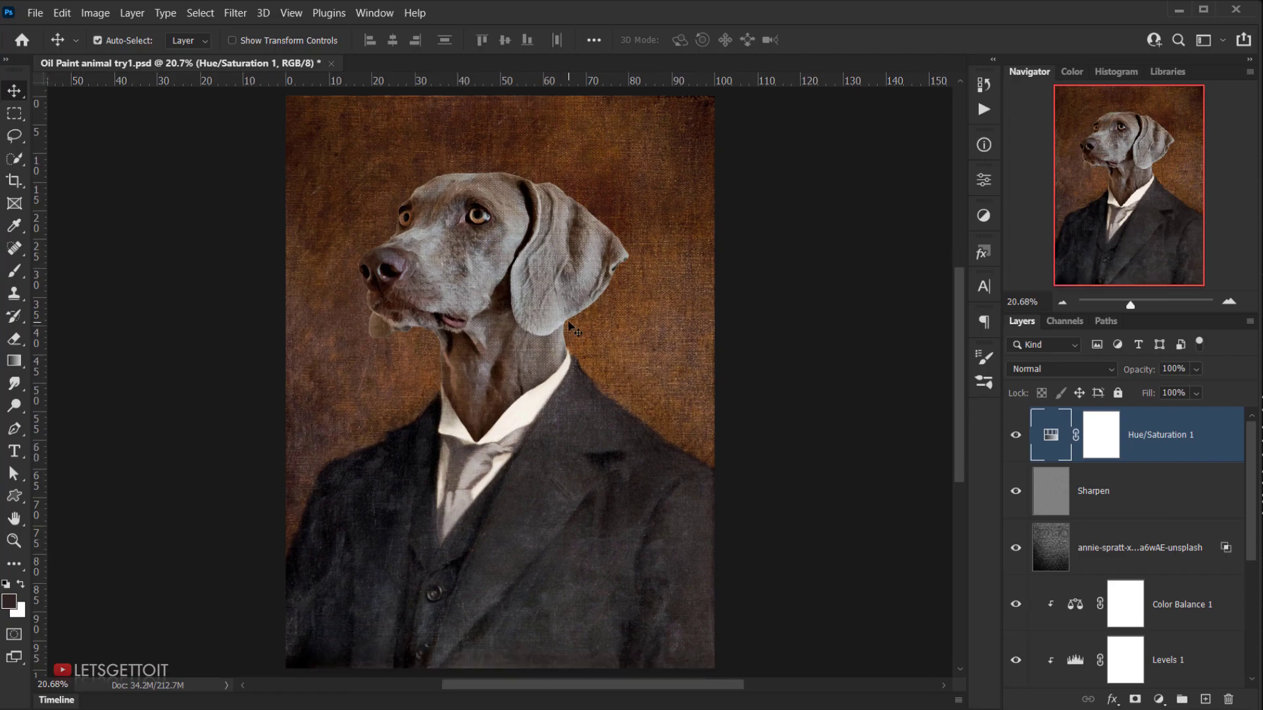
scroll(601, 323, up, 3)
drag(556, 297, 609, 258)
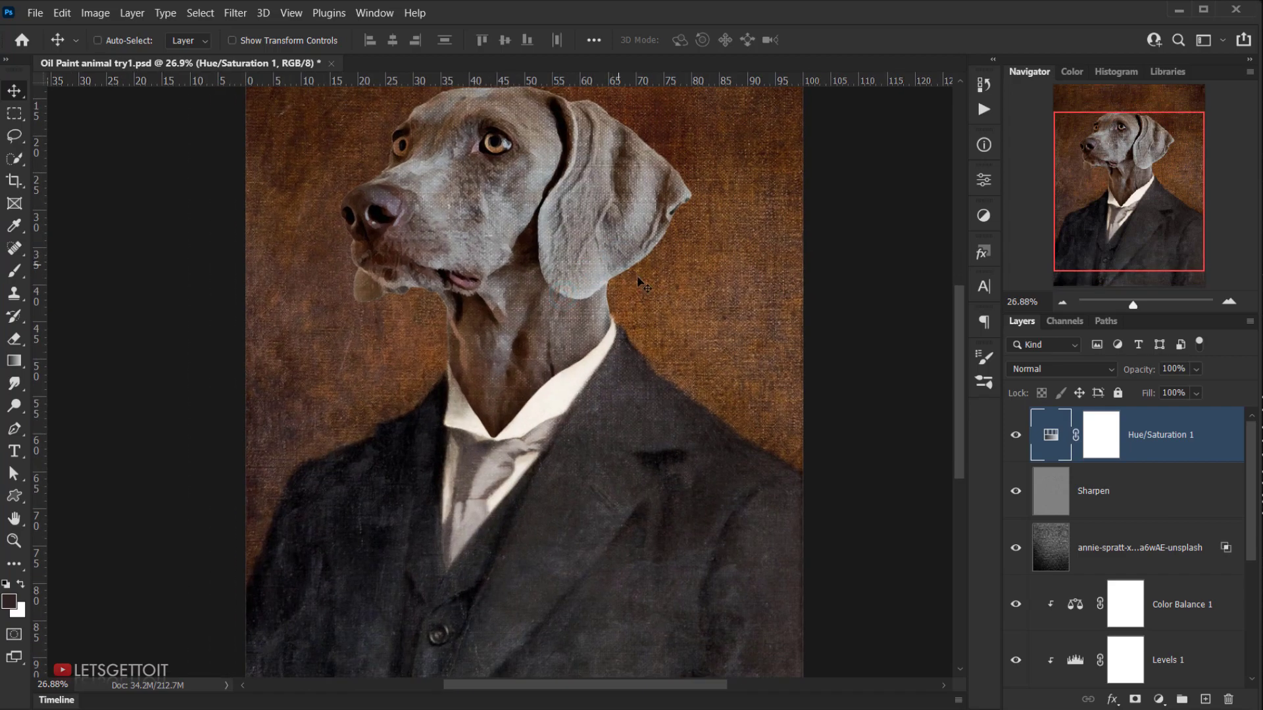
key(ctrl+0)
scroll(505, 403, up, 4)
drag(549, 326, 557, 388)
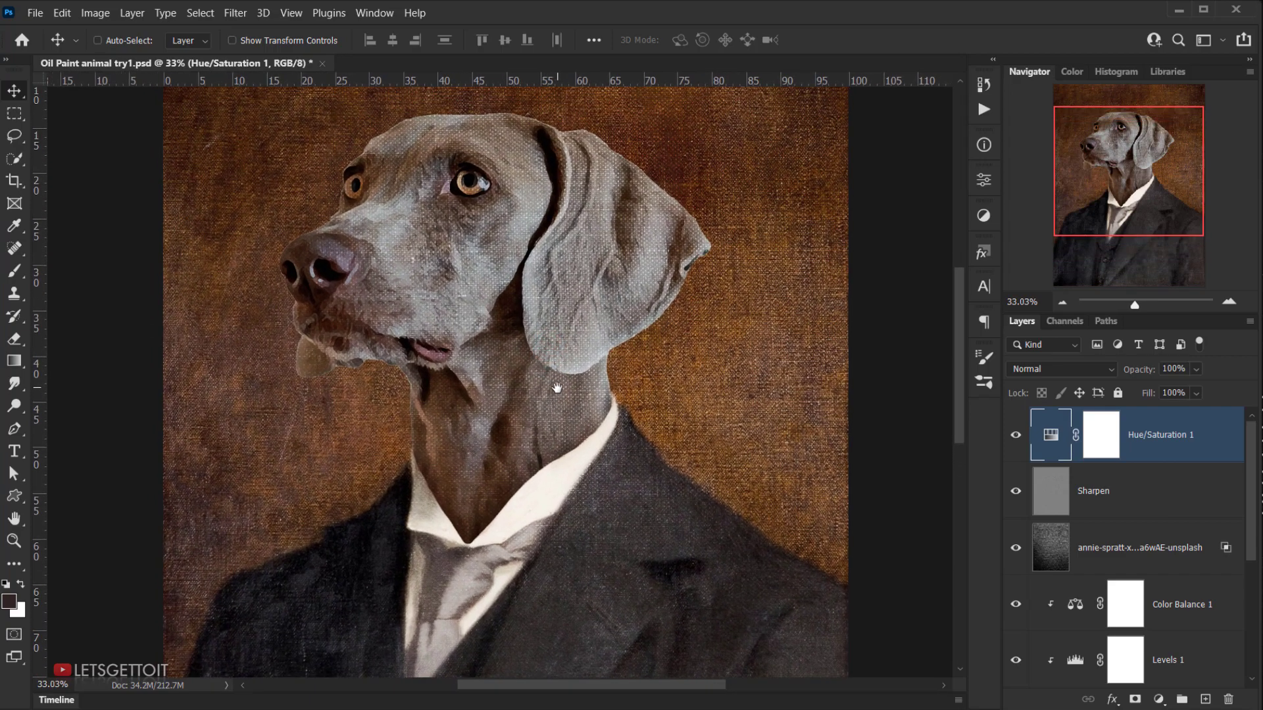
key(ctrl+0)
scroll(538, 461, up, 2)
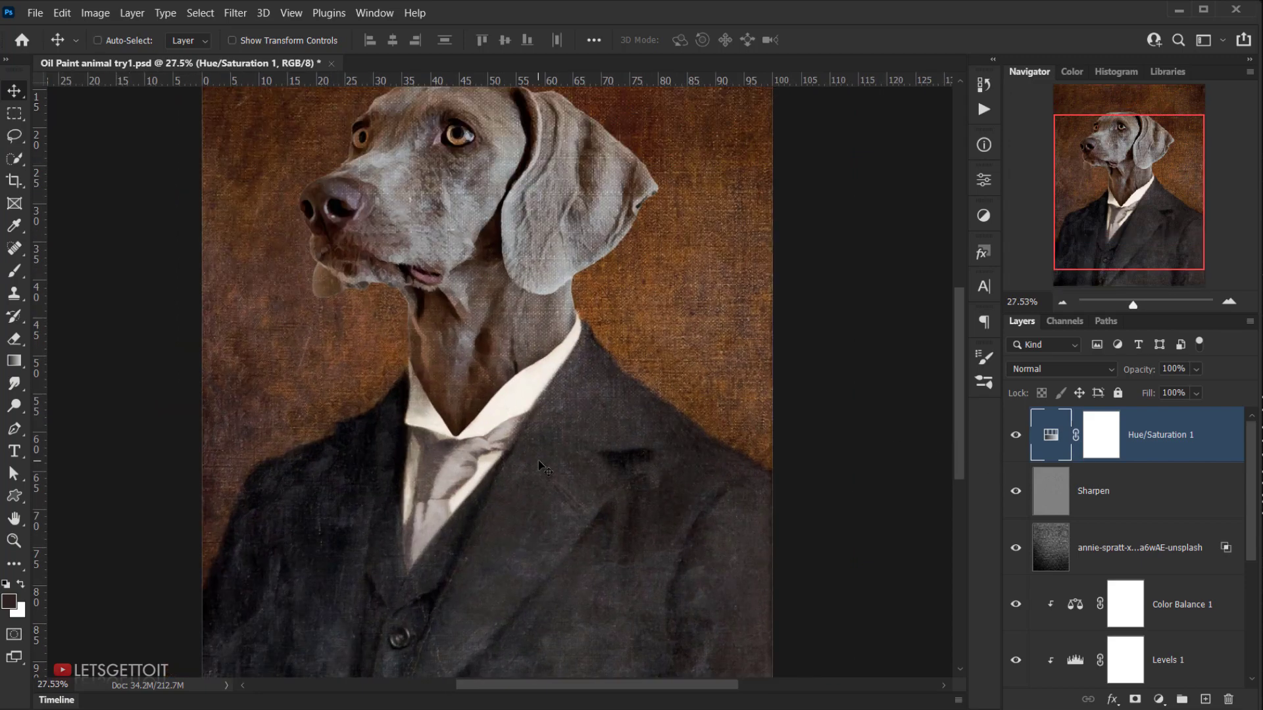
key(ctrl+0)
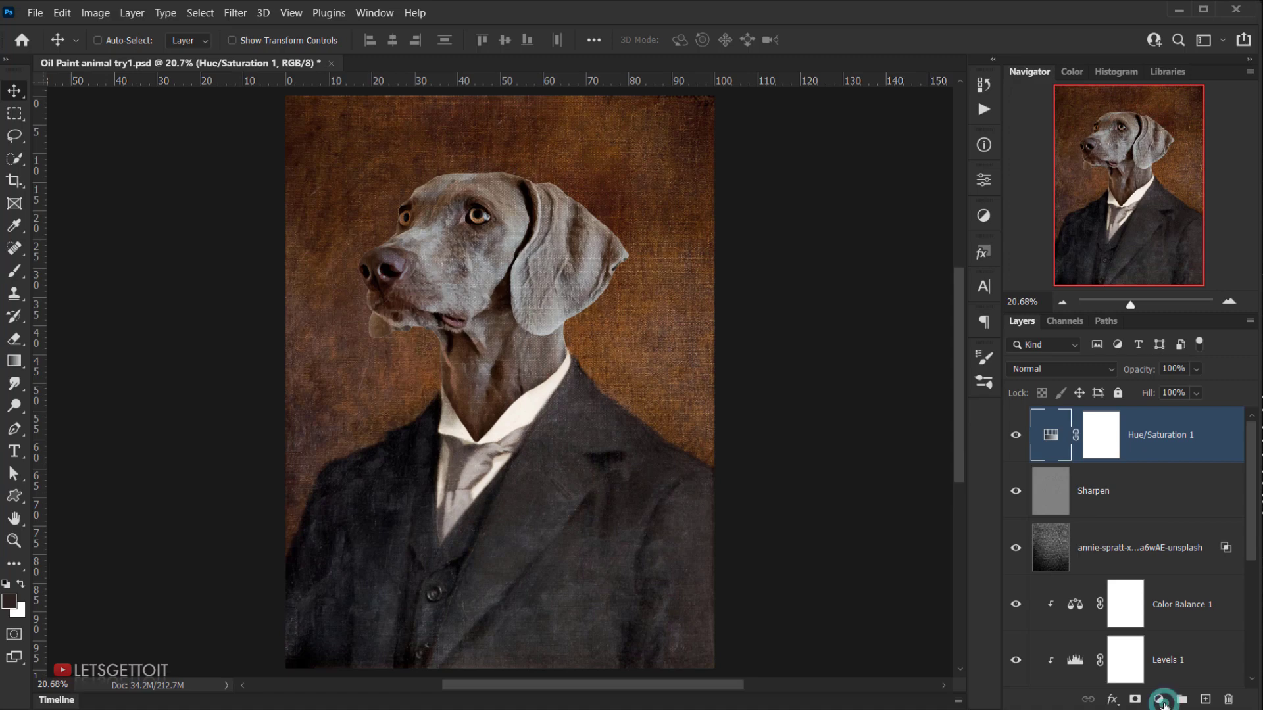
Add a Curves adjustment layer on top and tighten its Red channel, pulling the white point slightly inward and setting the black input to 4.
click(1162, 700)
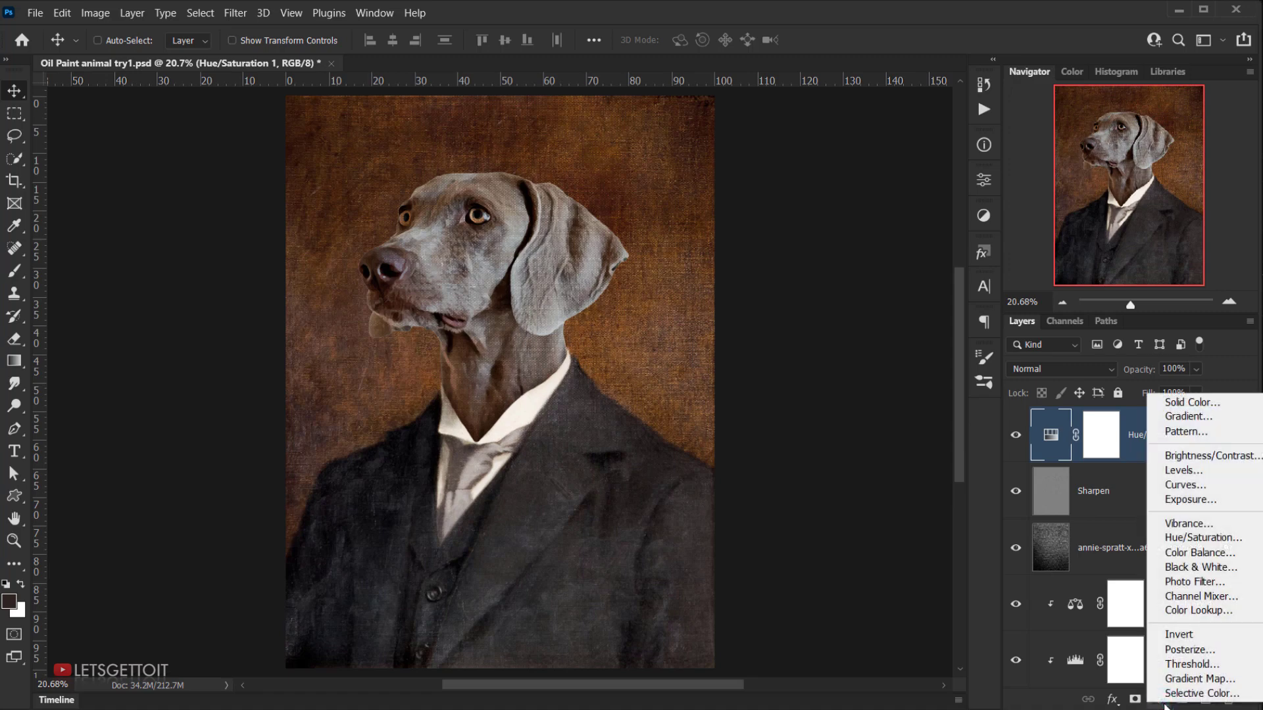
click(1197, 485)
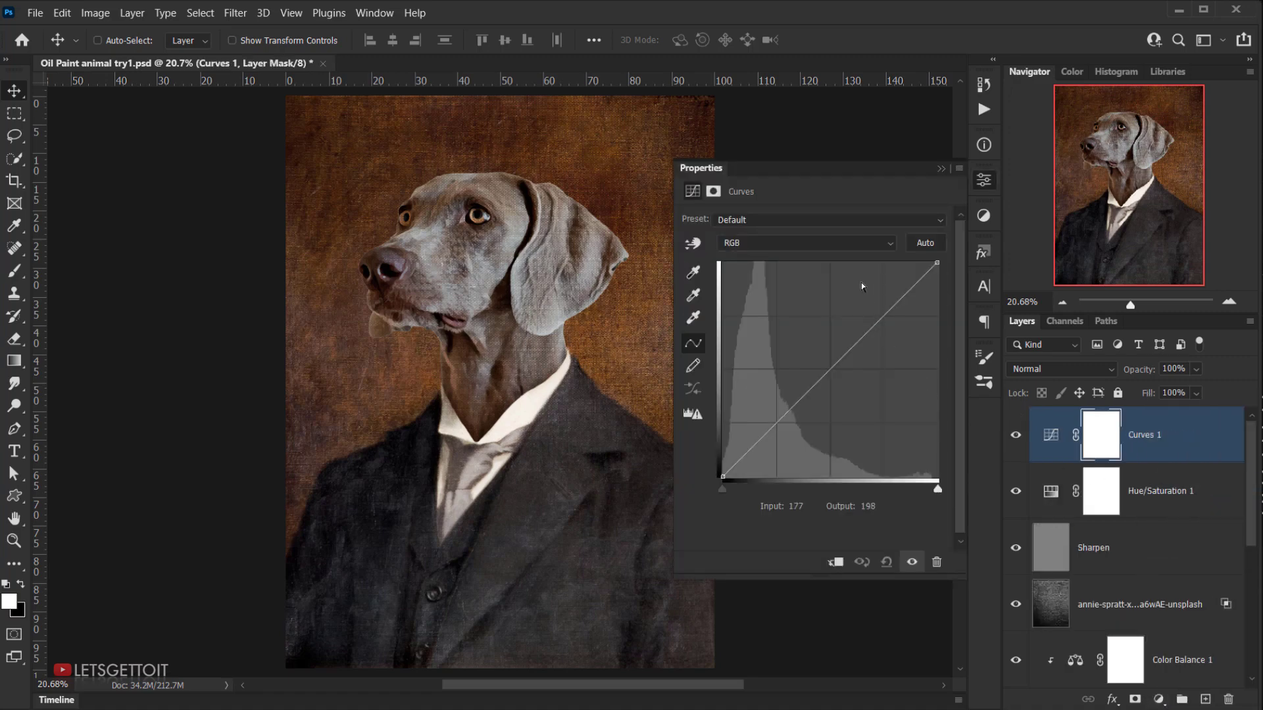
click(778, 245)
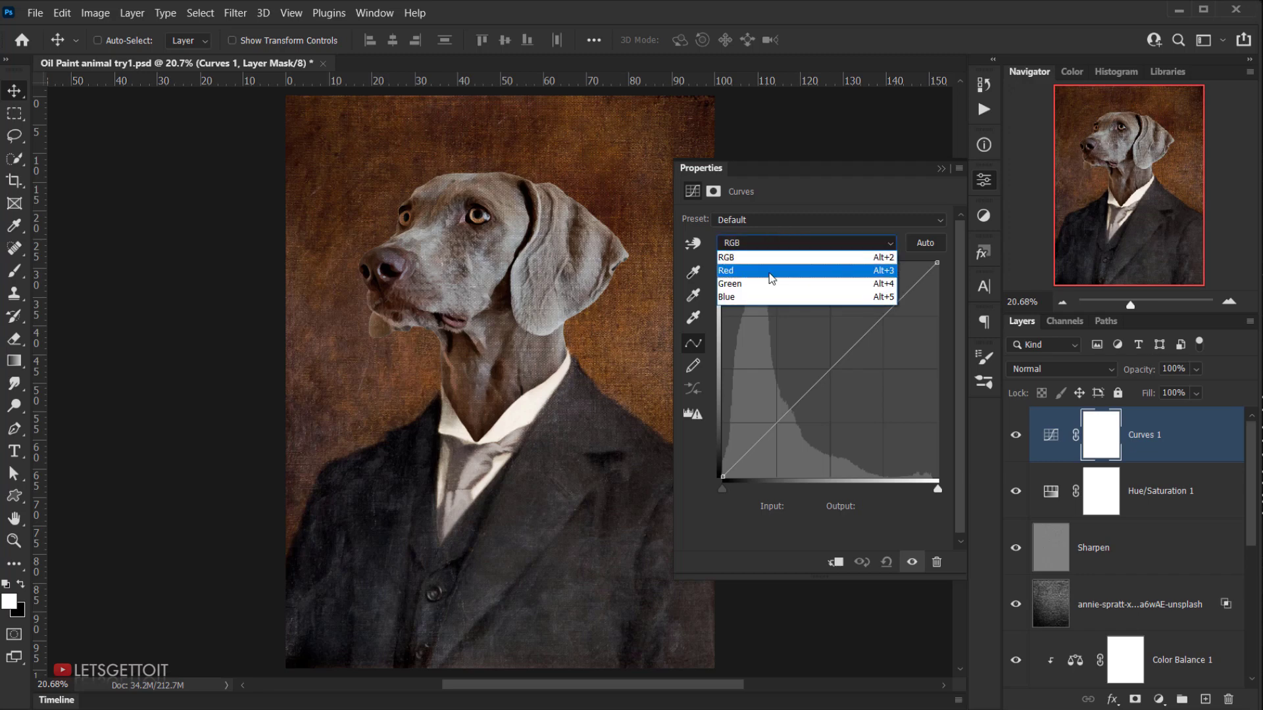
click(751, 272)
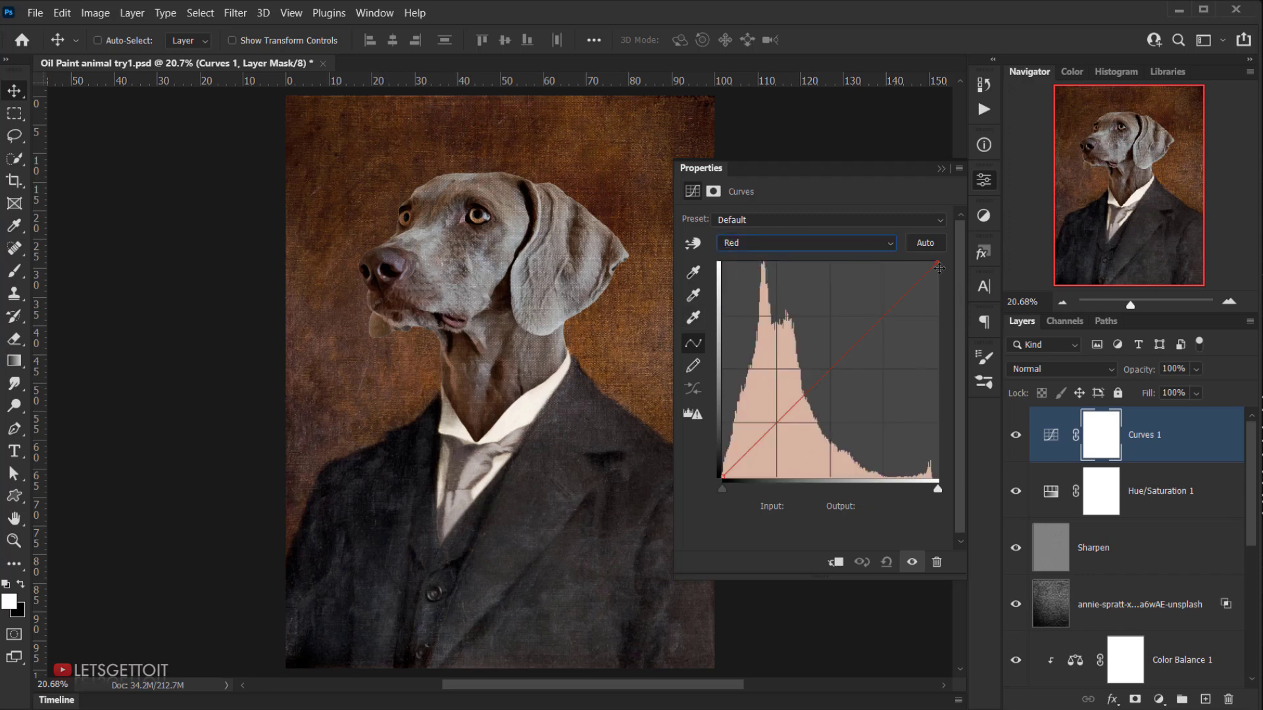
drag(939, 263, 933, 263)
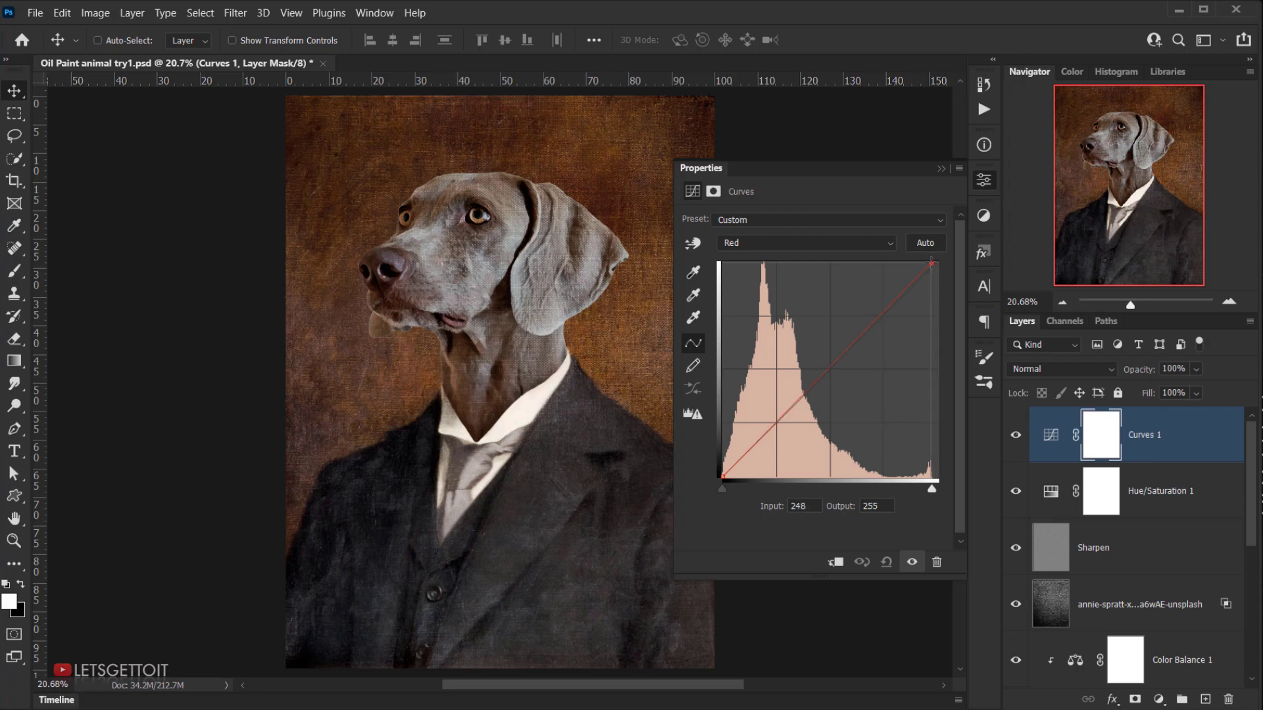
drag(931, 264, 930, 262)
drag(722, 478, 726, 478)
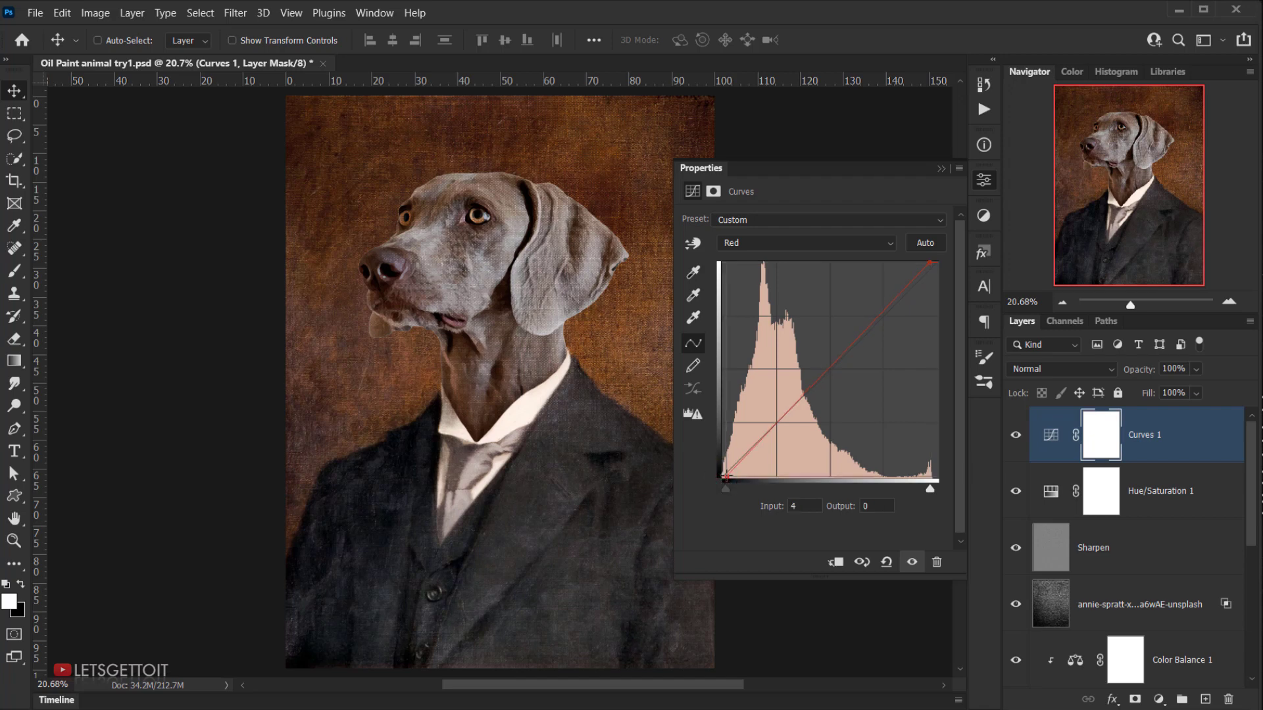
key(Right)
key(Left)
key(Left)
key(Right)
Set the white point of the Curves layer's Green channel to input 245, output 255.
click(789, 241)
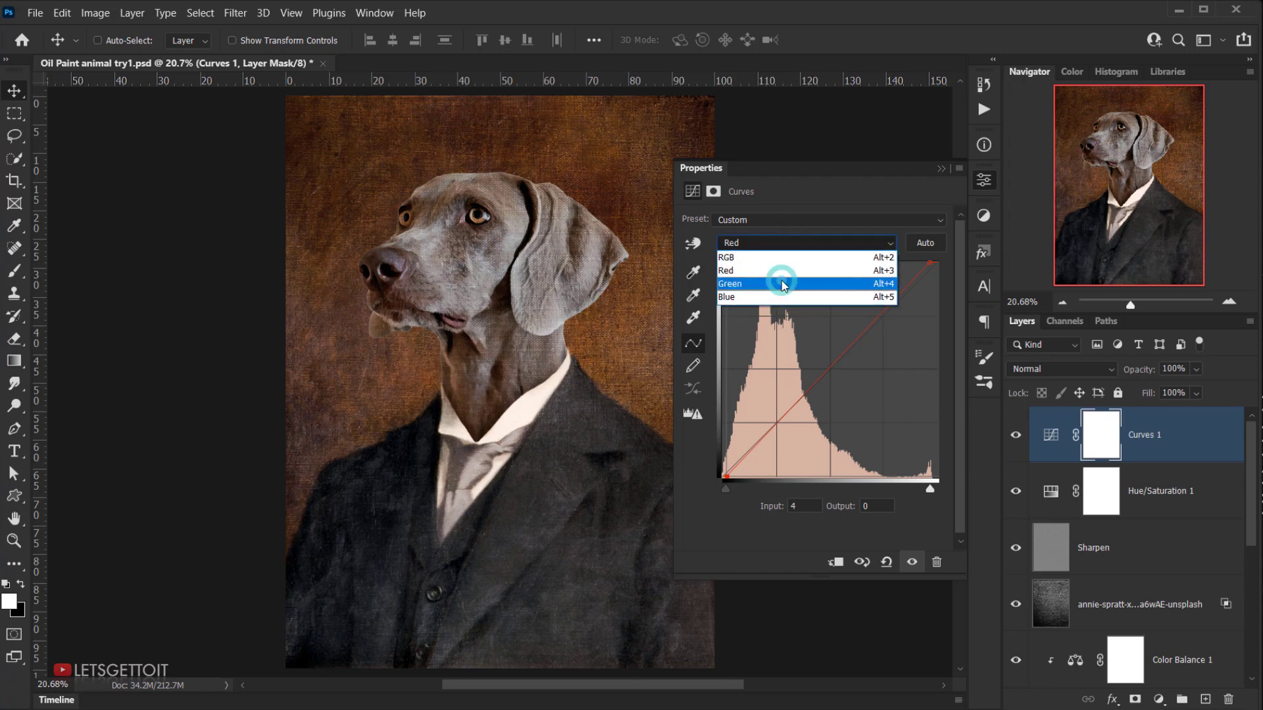
click(781, 275)
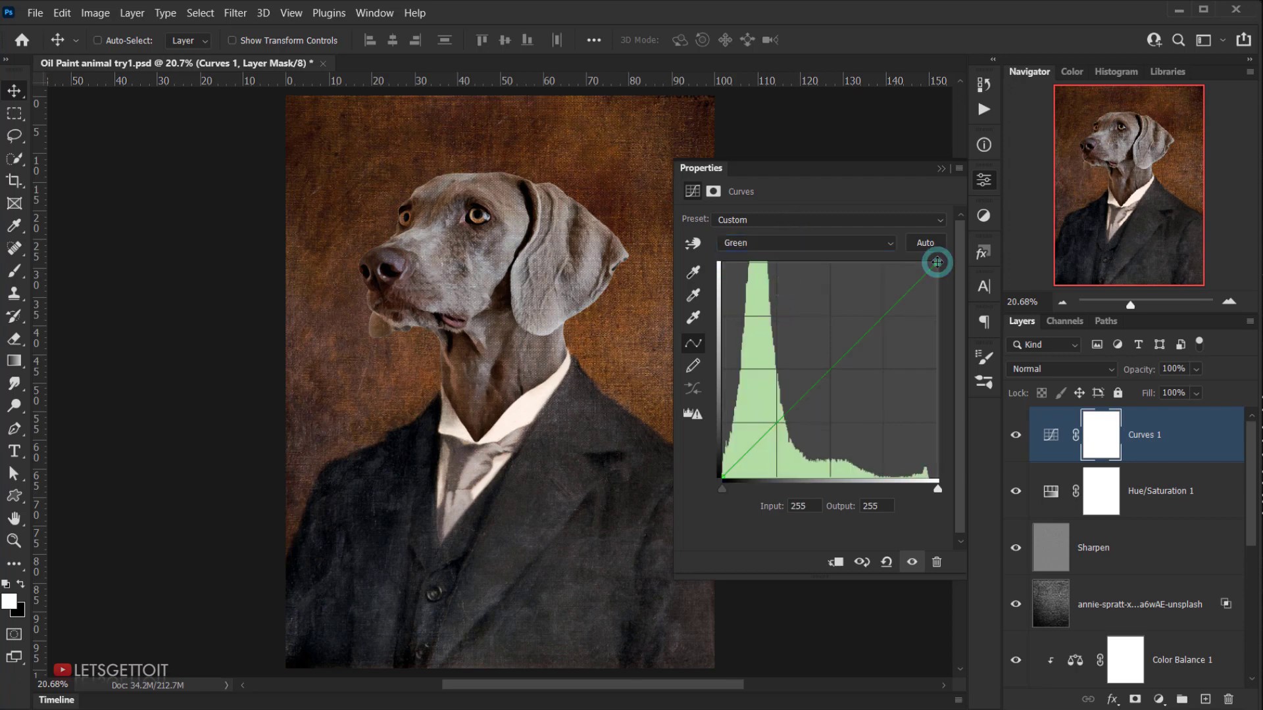
drag(937, 262, 927, 262)
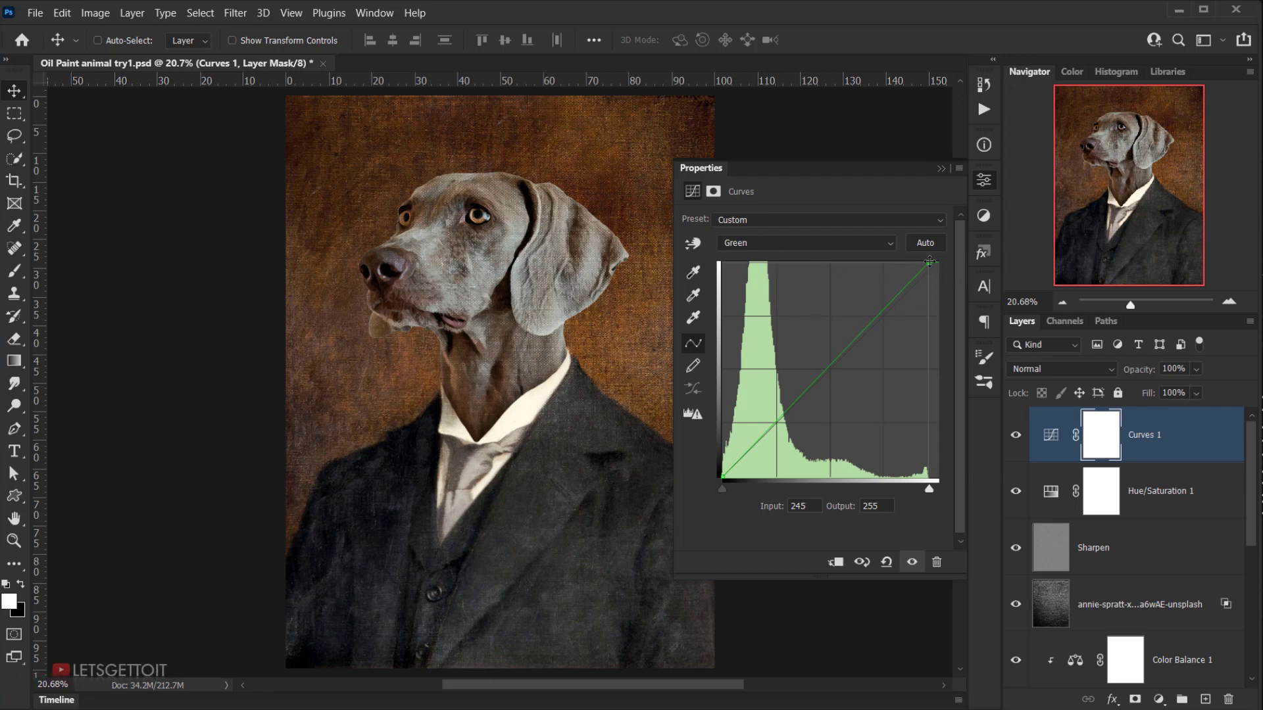
drag(928, 260, 927, 263)
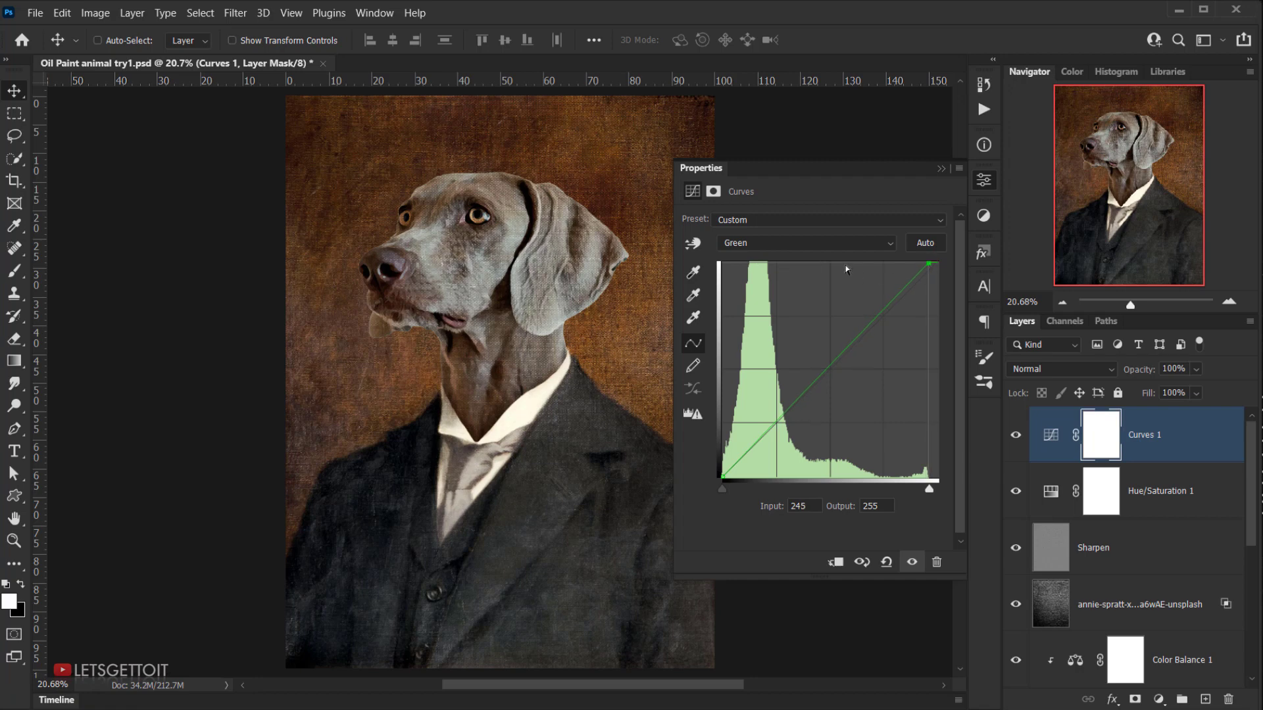
Tighten the Curves layer's Blue channel by pulling the white point inward to the histogram's edge and setting the black input to 6.
click(759, 243)
click(750, 289)
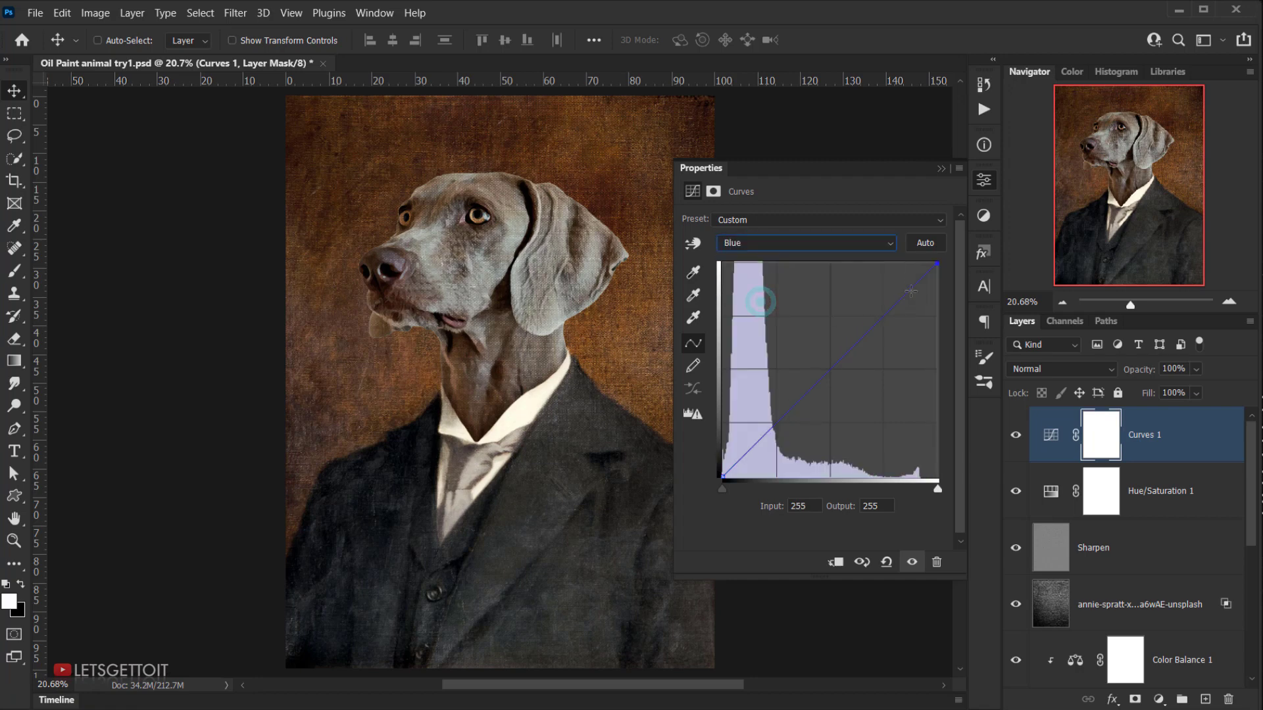
drag(938, 263, 928, 263)
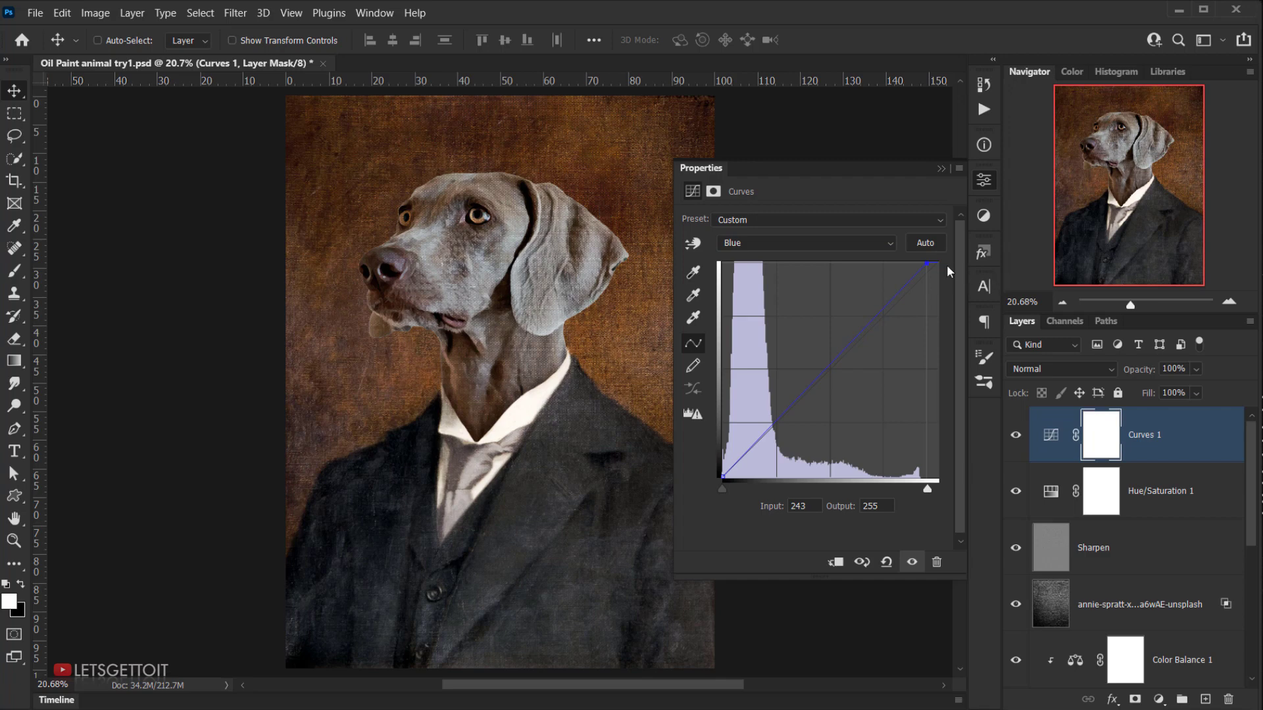
drag(927, 264, 924, 263)
drag(722, 478, 728, 477)
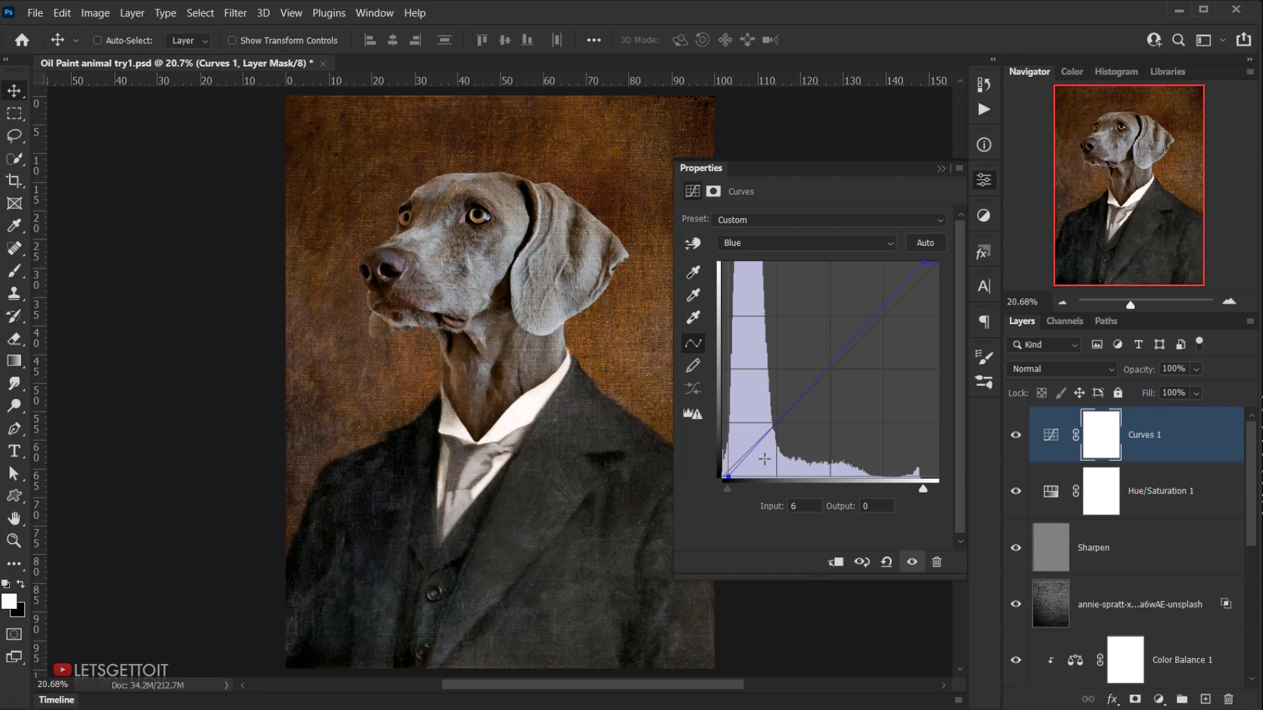
click(941, 168)
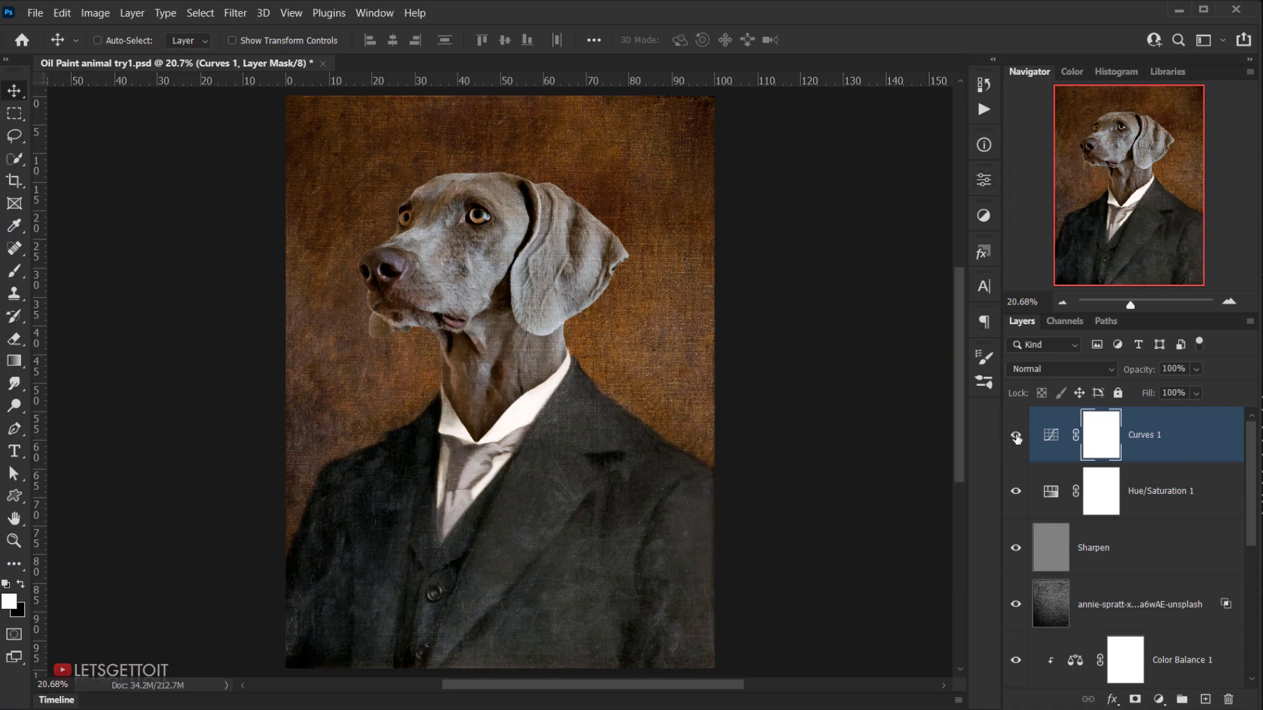
Compare the portrait with and without the Curves 1 adjustment by toggling its visibility.
click(1016, 436)
click(1016, 436)
click(1016, 436)
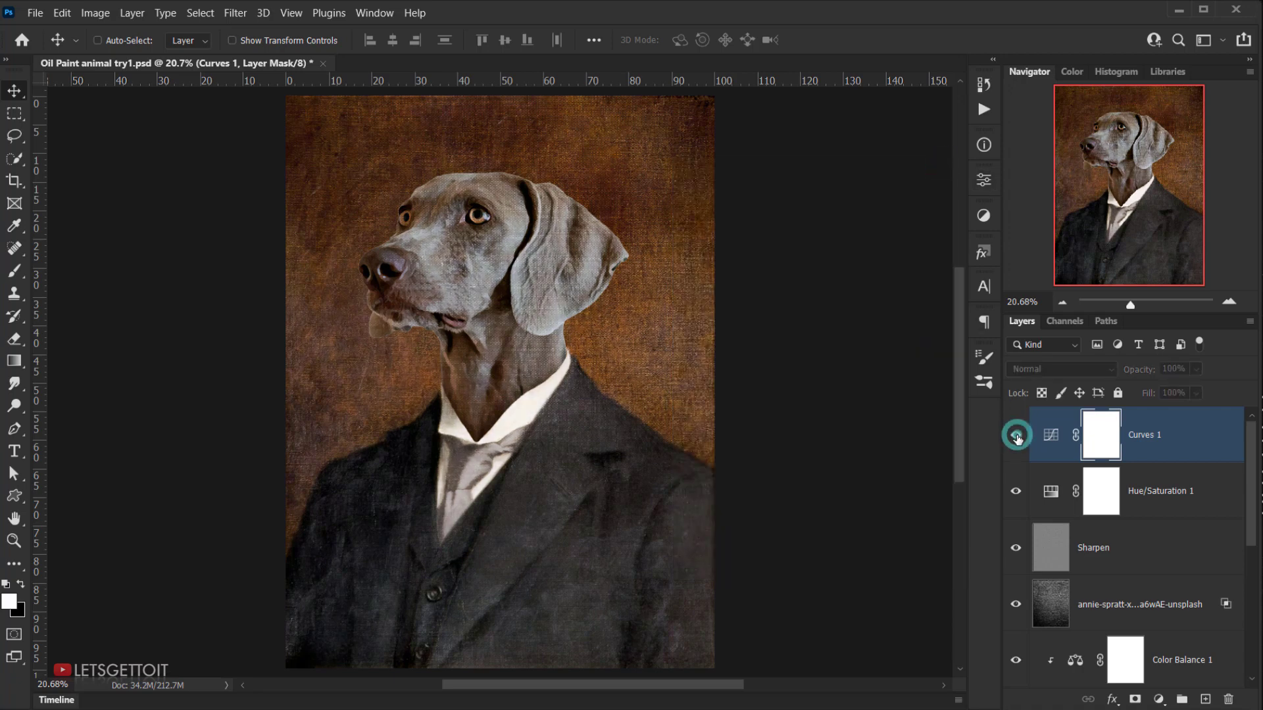
click(1016, 436)
click(1016, 436)
click(1016, 436)
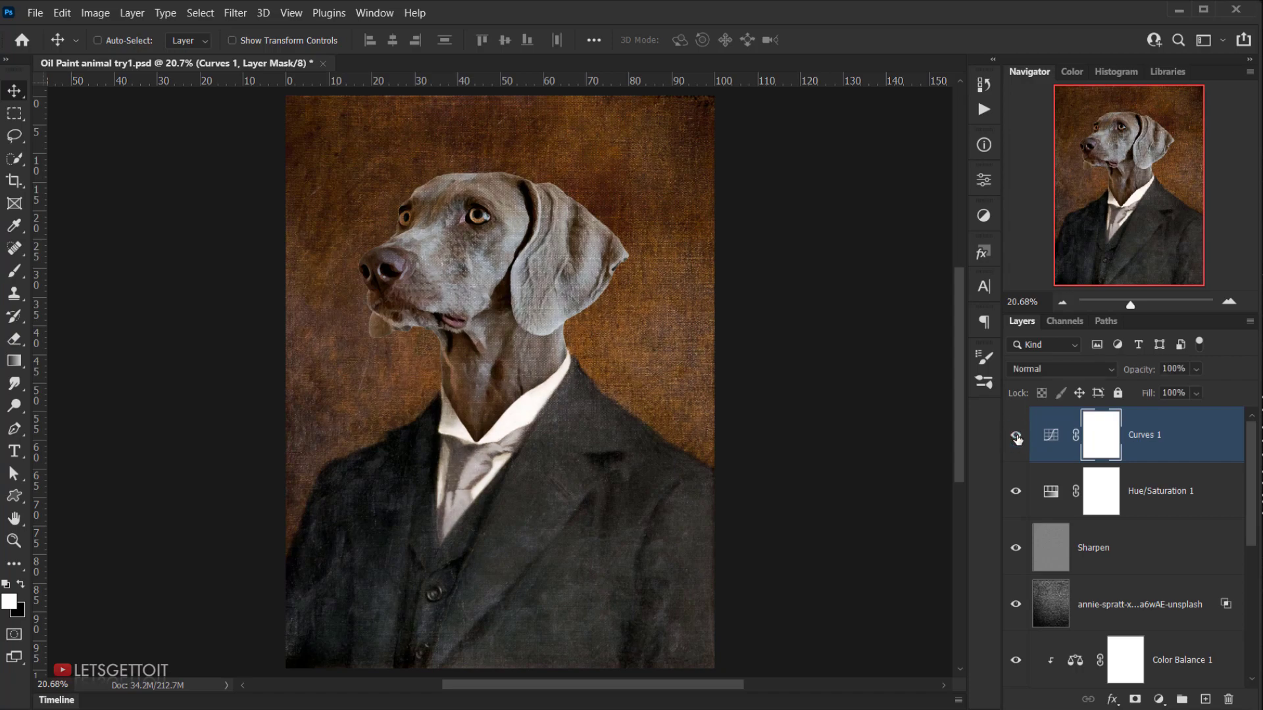
Compare the finished dog portrait with the original painting by showing the Background layer alone and restoring all layers.
scroll(1020, 559, down, 10)
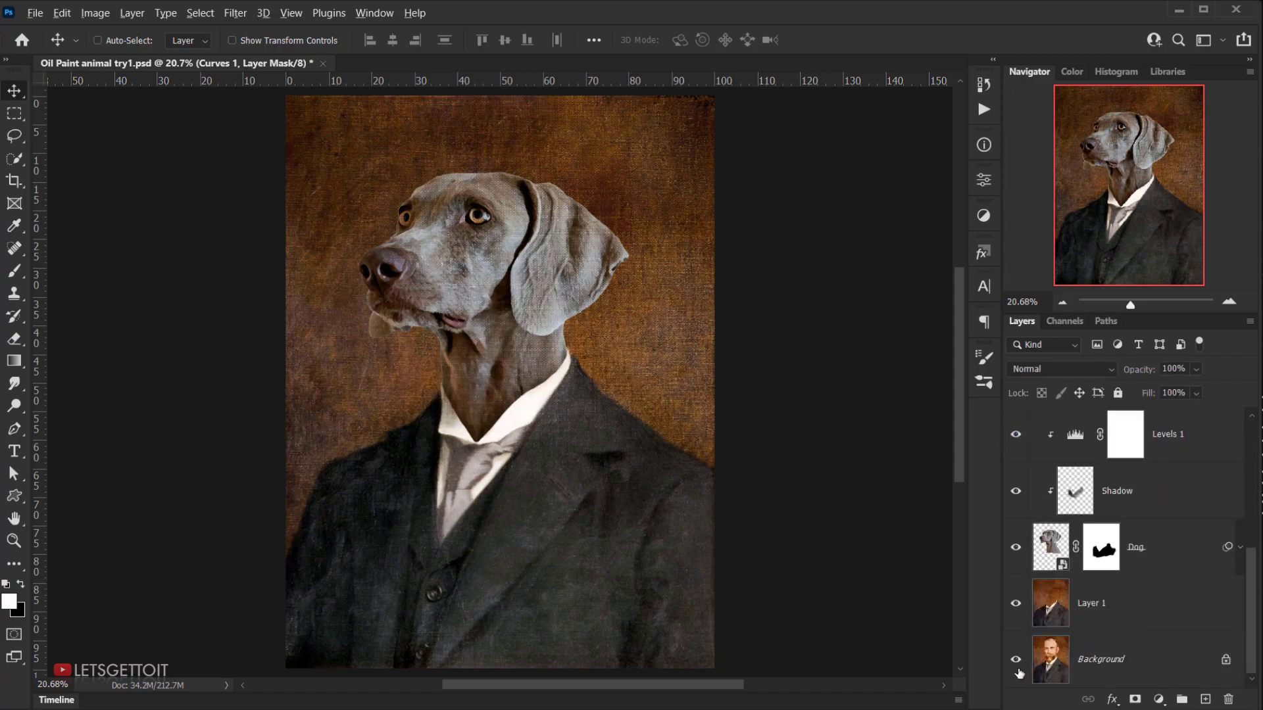
alt+click(1018, 671)
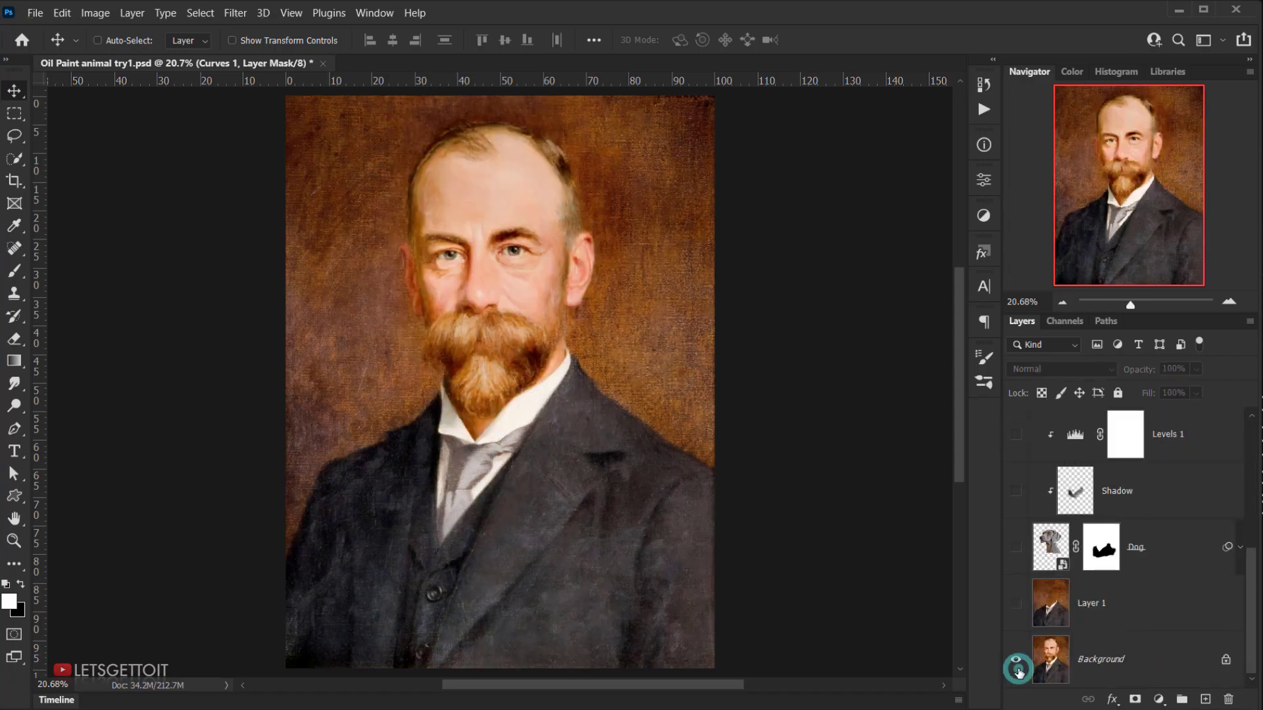
alt+click(1018, 670)
alt+click(1018, 670)
alt+click(1017, 666)
click(1016, 660)
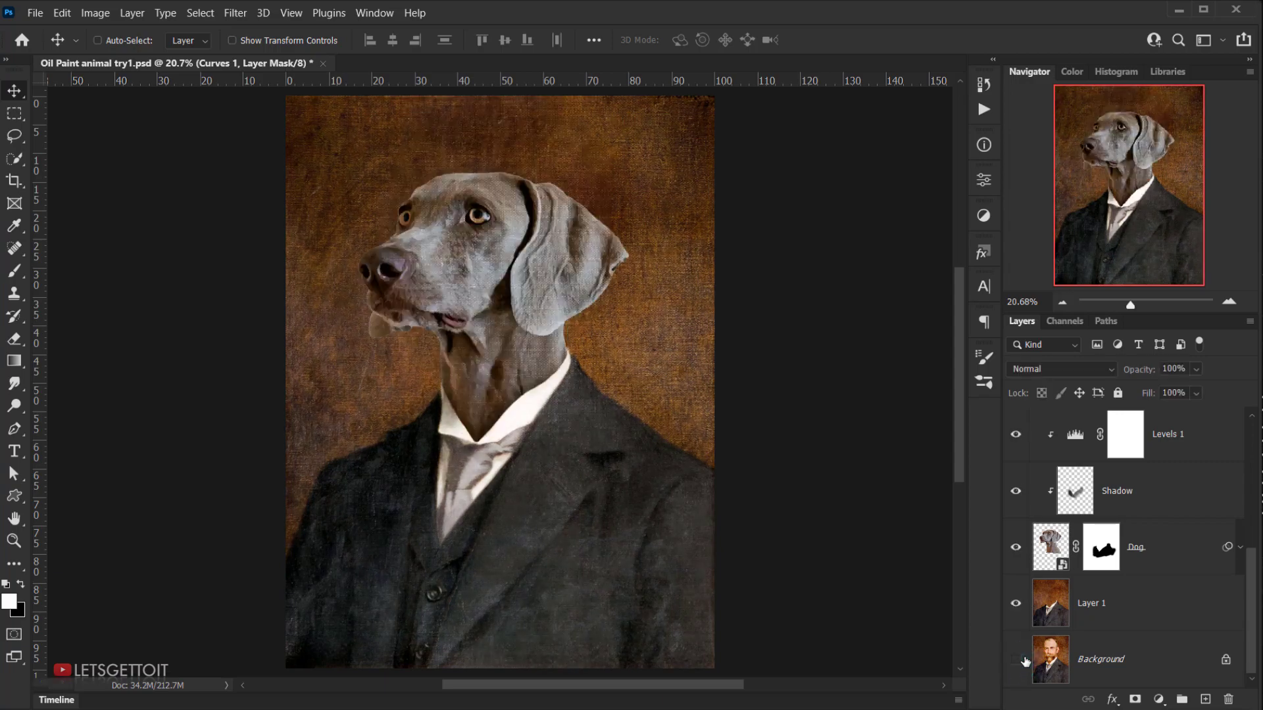
click(1016, 660)
alt+click(1016, 660)
alt+click(1016, 660)
Select the Curves 1 layer and check its colour grading again by hiding and showing it repeatedly.
scroll(1104, 590, up, 5)
click(1175, 437)
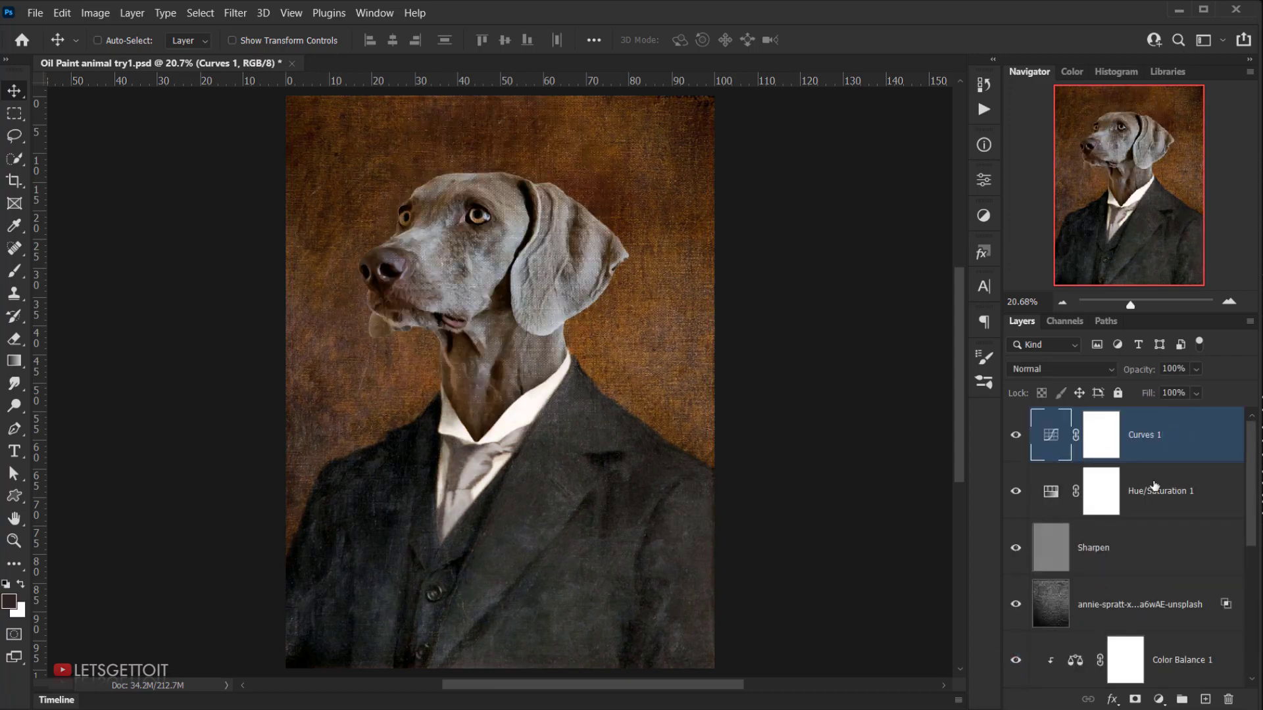
click(1017, 434)
click(1016, 435)
click(1017, 434)
click(1017, 435)
click(1016, 435)
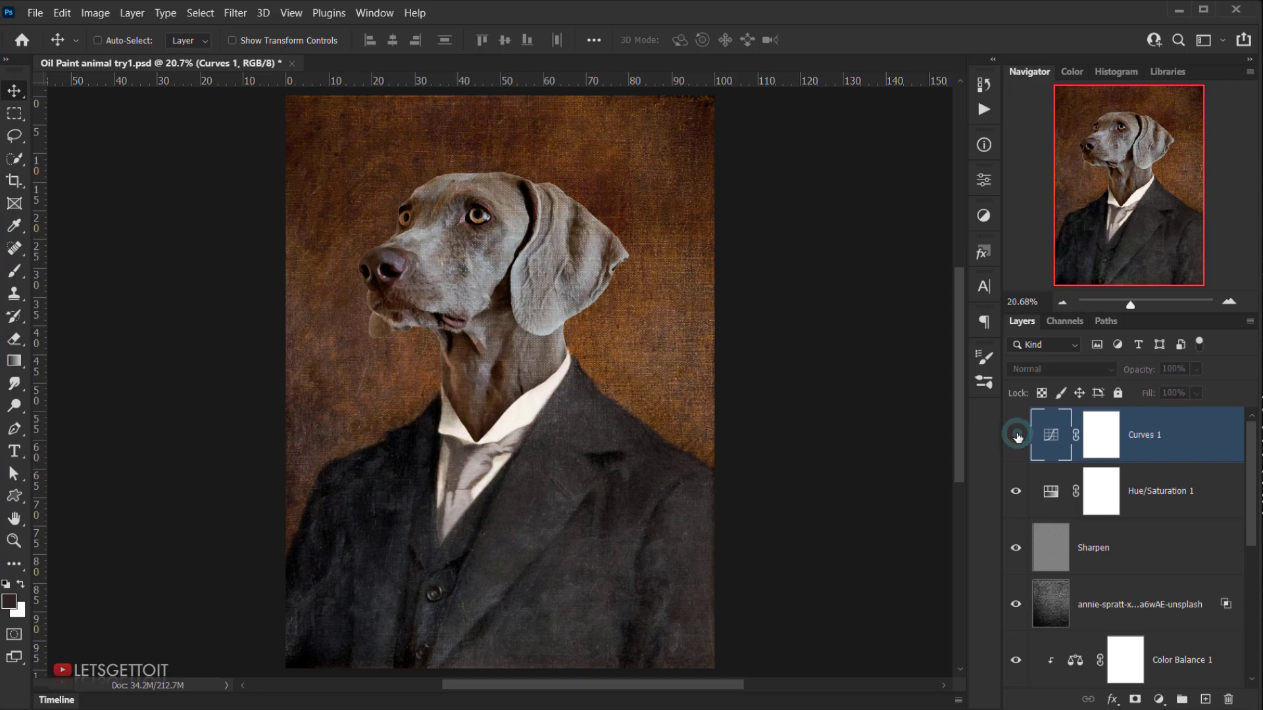
click(1017, 435)
click(1017, 434)
click(1013, 439)
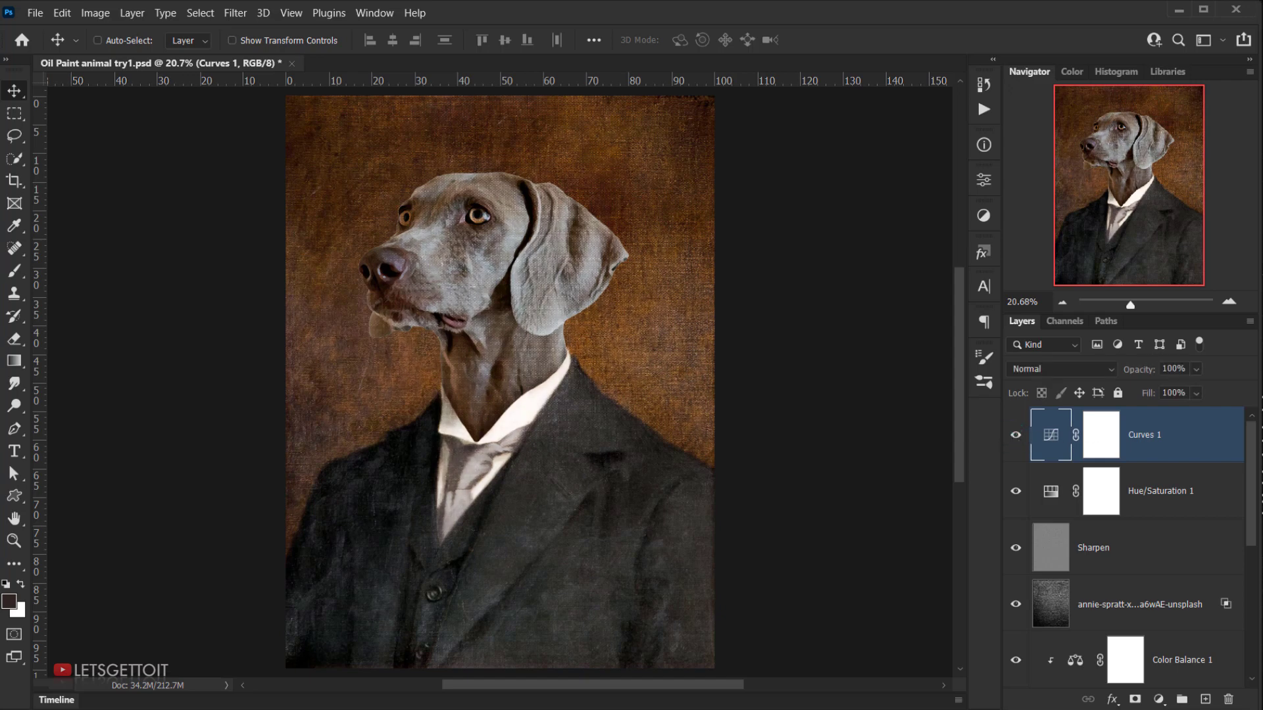
Hide the surrounding interface and fit the whole portrait to the screen for a final view.
key(Tab)
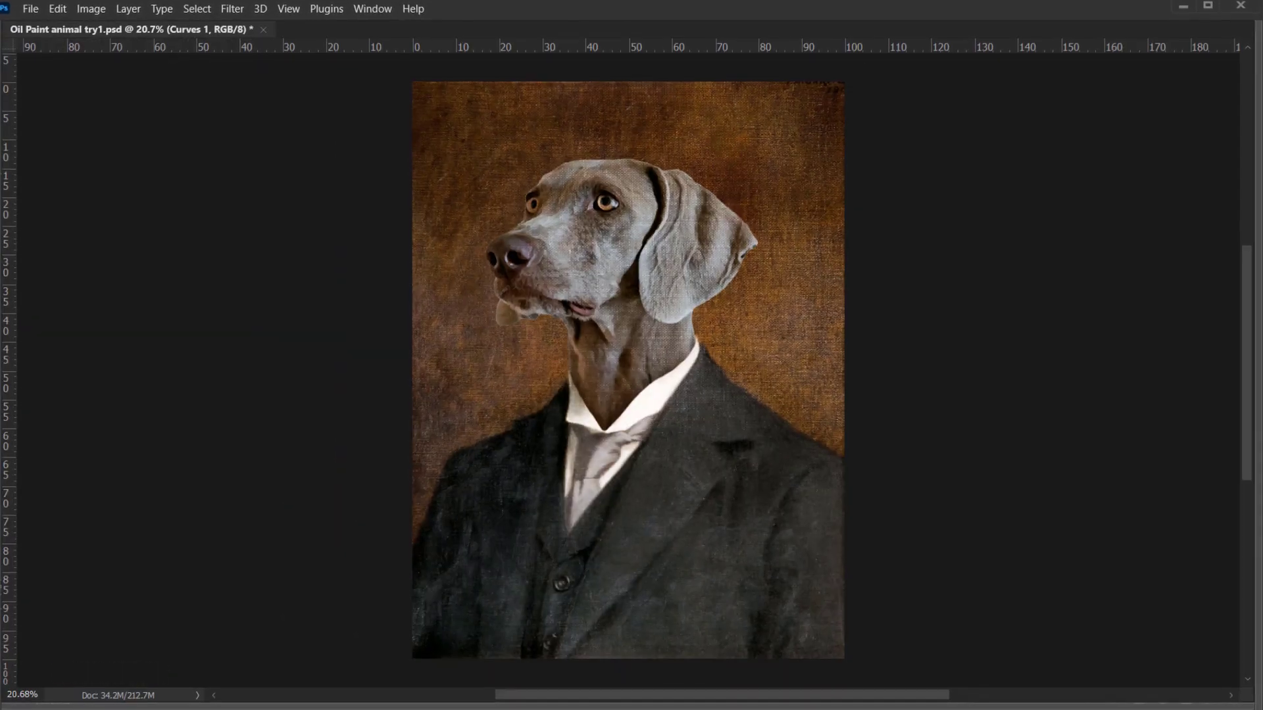
key(ctrl+0)
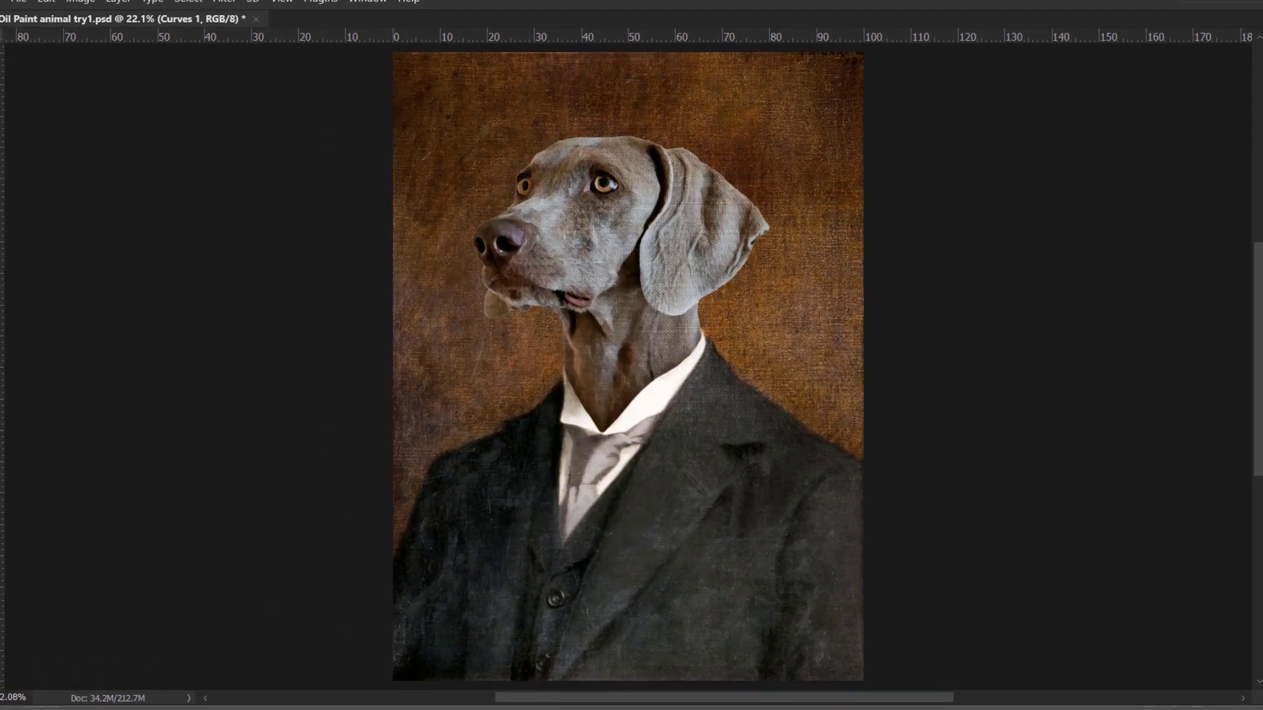